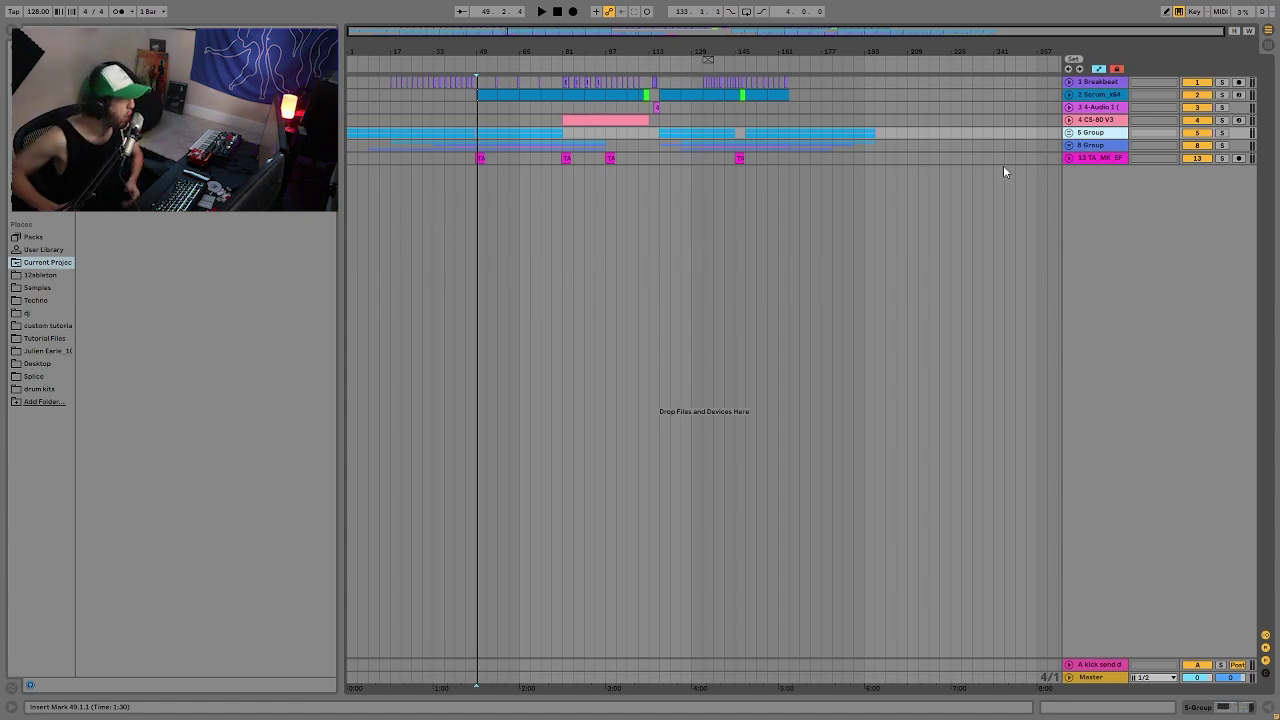
Play the magenta effect clip near bar 49 on track 13
left_click(479, 159)
key("space")
key("space")
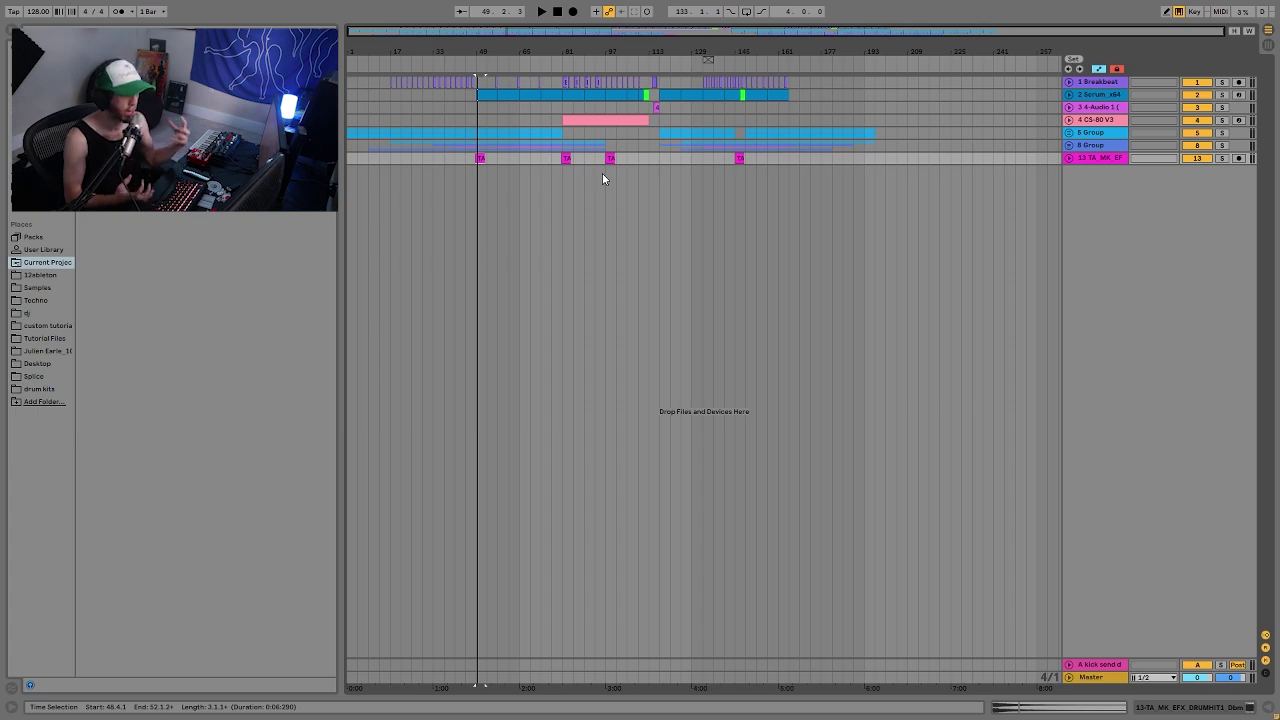
left_click(465, 146)
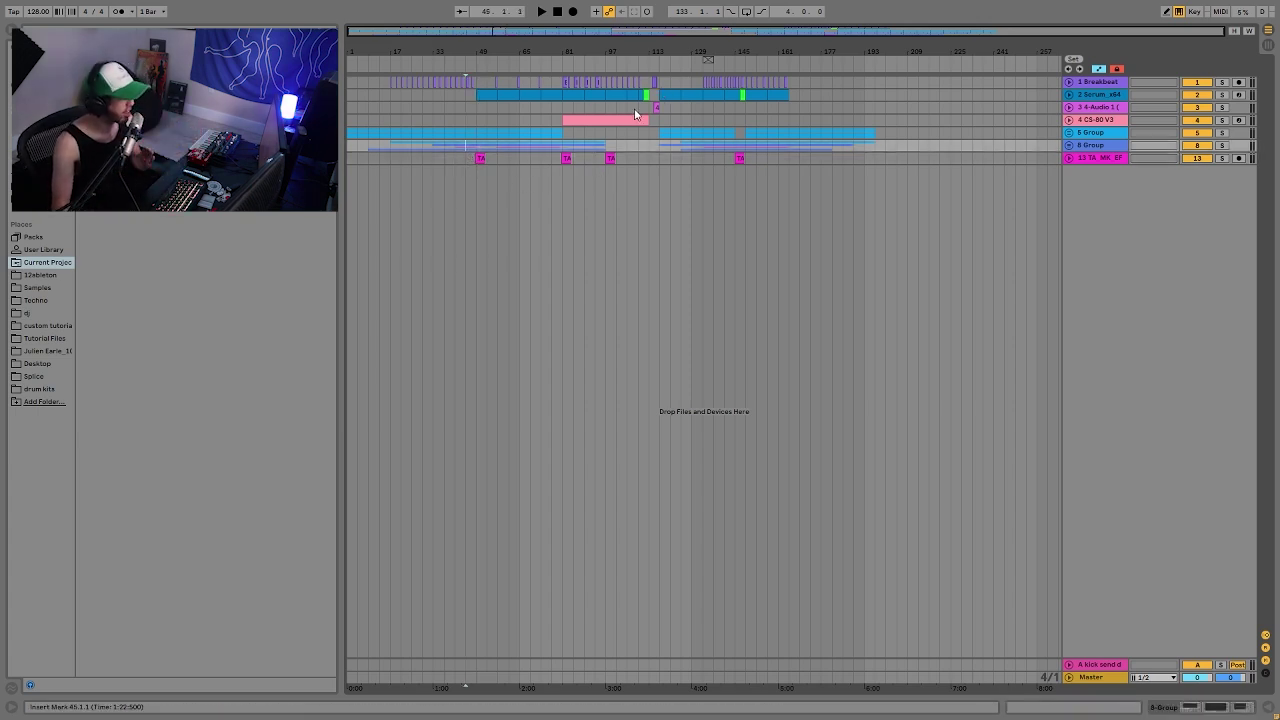
left_click(683, 109)
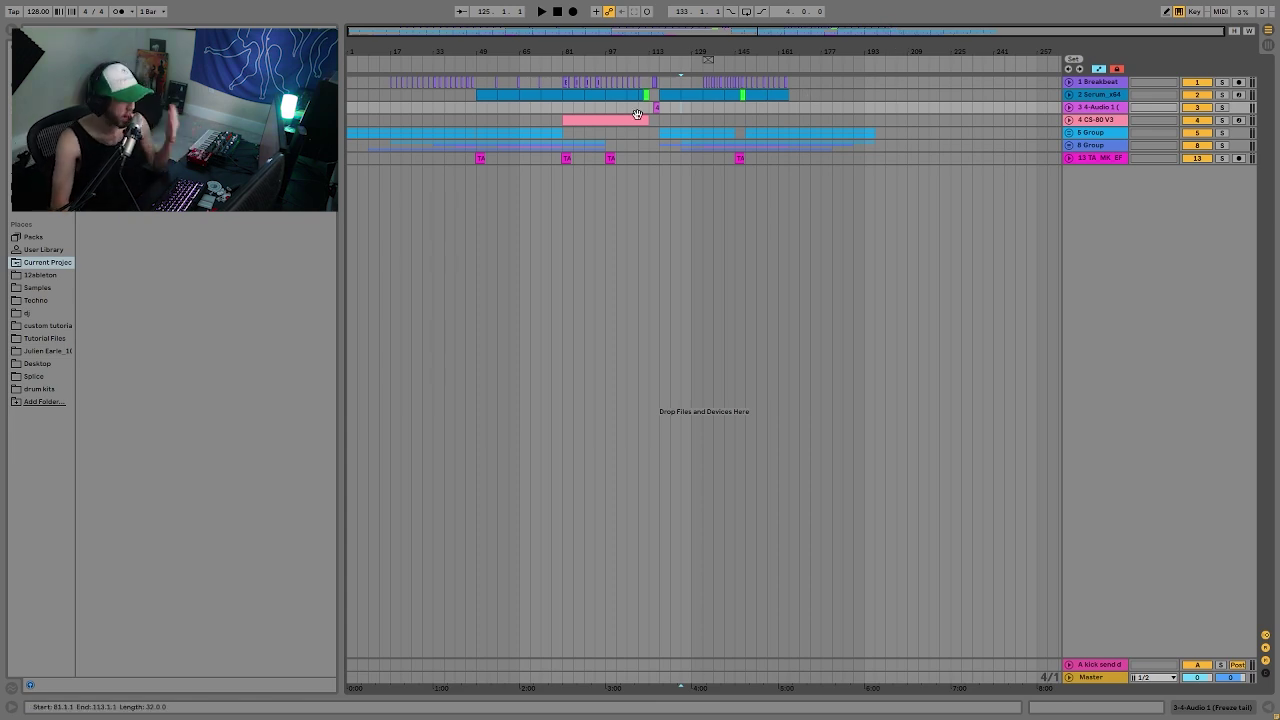
left_click(684, 117)
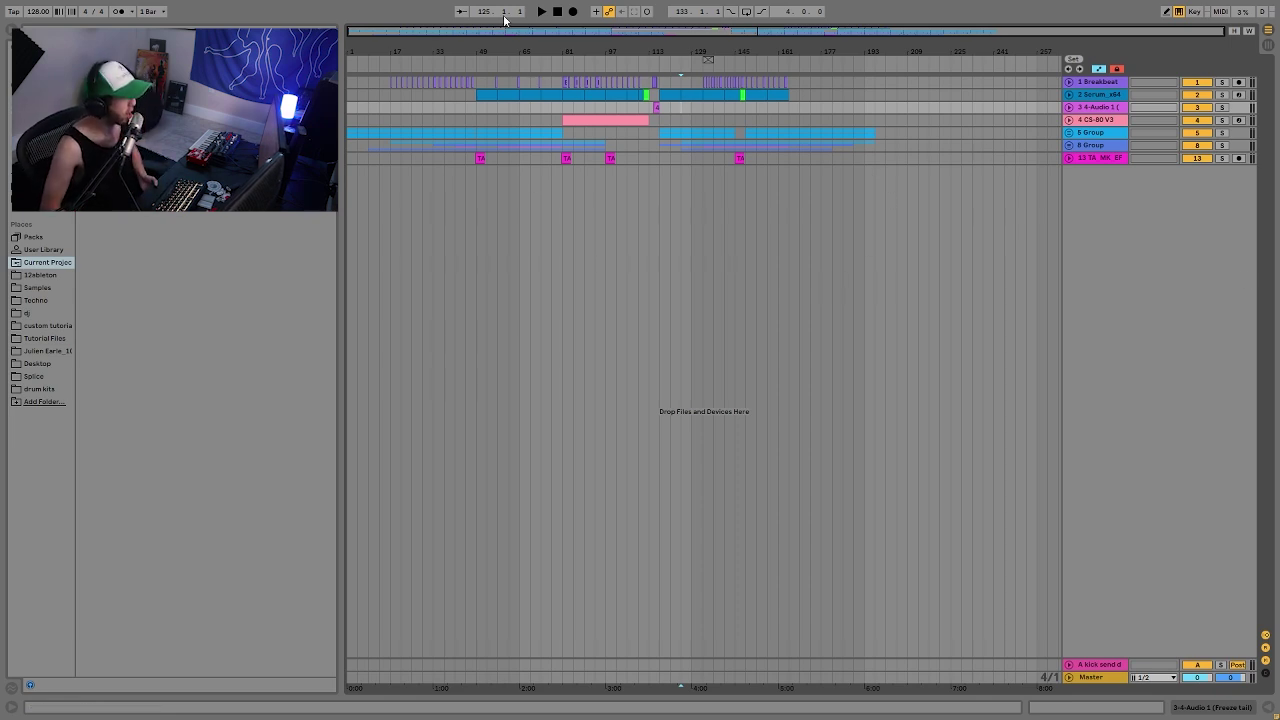
mouse_move(443, 33)
left_mouse_down()
mouse_move(443, 60)
mouse_move(443, 35)
left_mouse_up()
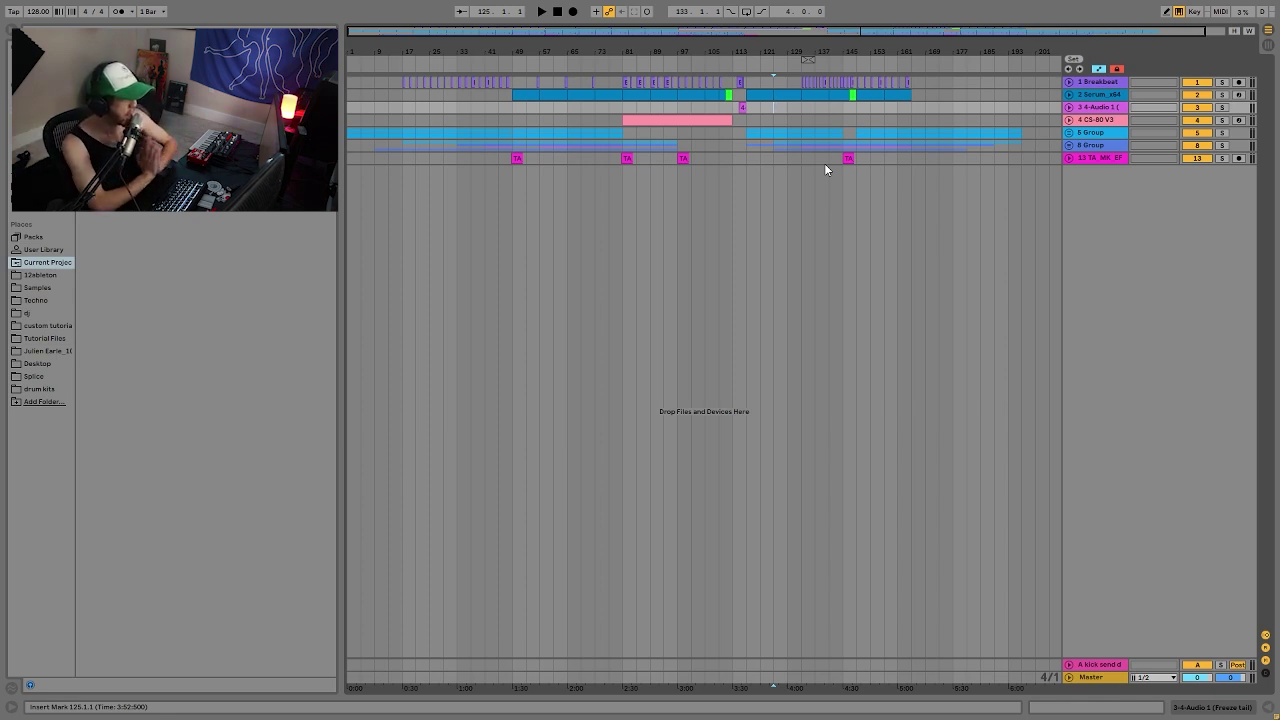
Unfold and solo the Breakbeat track, and play it from bar 153
double_click(1095, 88)
left_click(1069, 82)
left_click(1222, 82)
left_click(870, 87)
key("space")
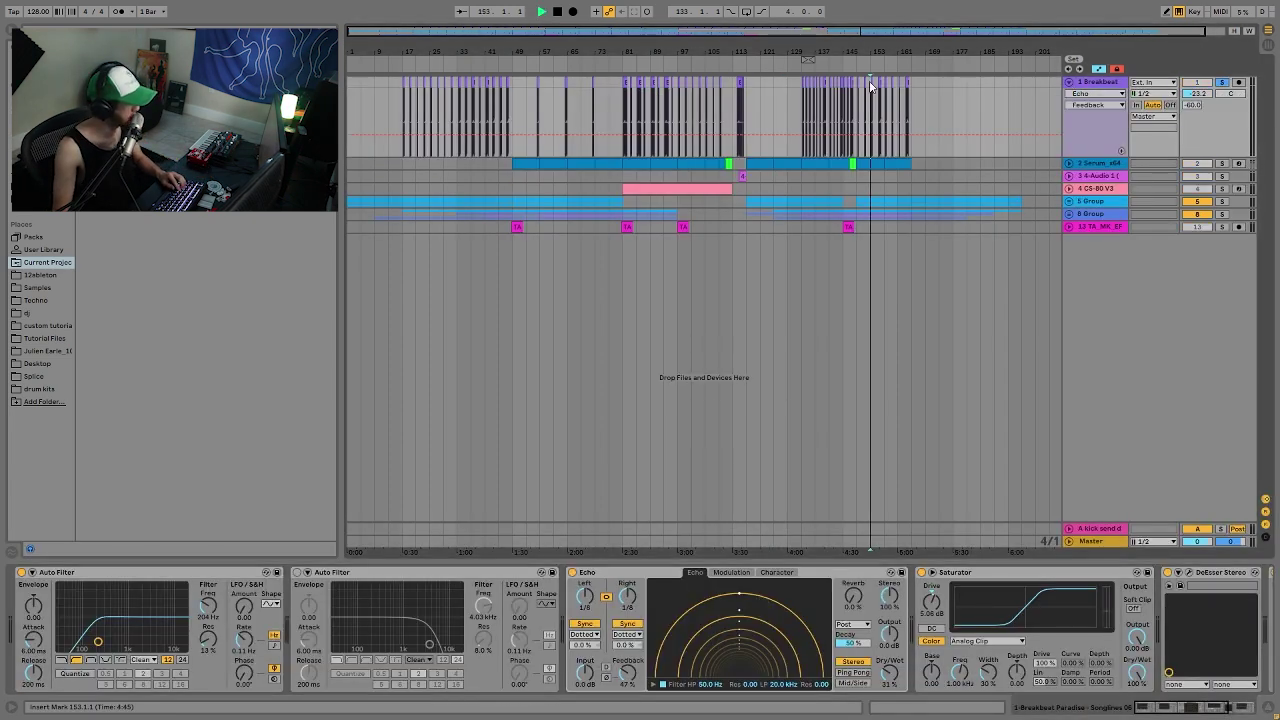
left_click_drag(872, 52, 912, 78)
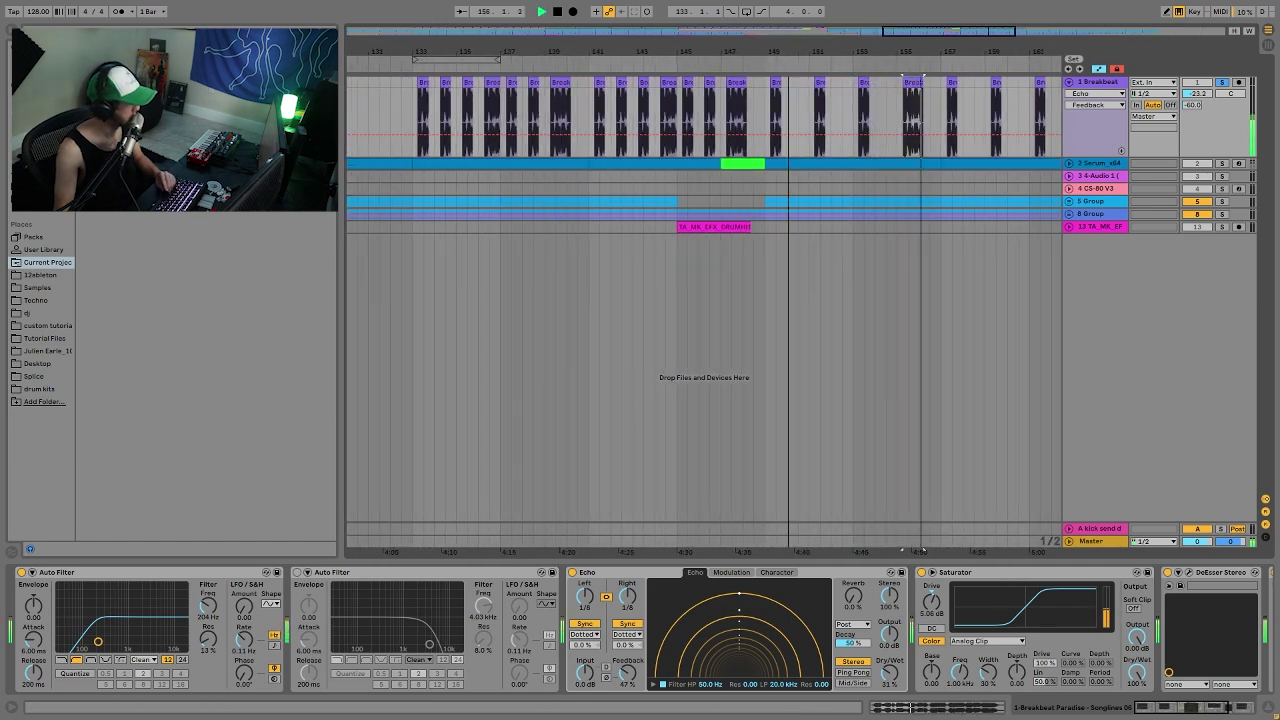
Listen to the dense group of Breakbeat clips around bars 114 to 116
key("minus")
key("minus")
left_click(657, 53)
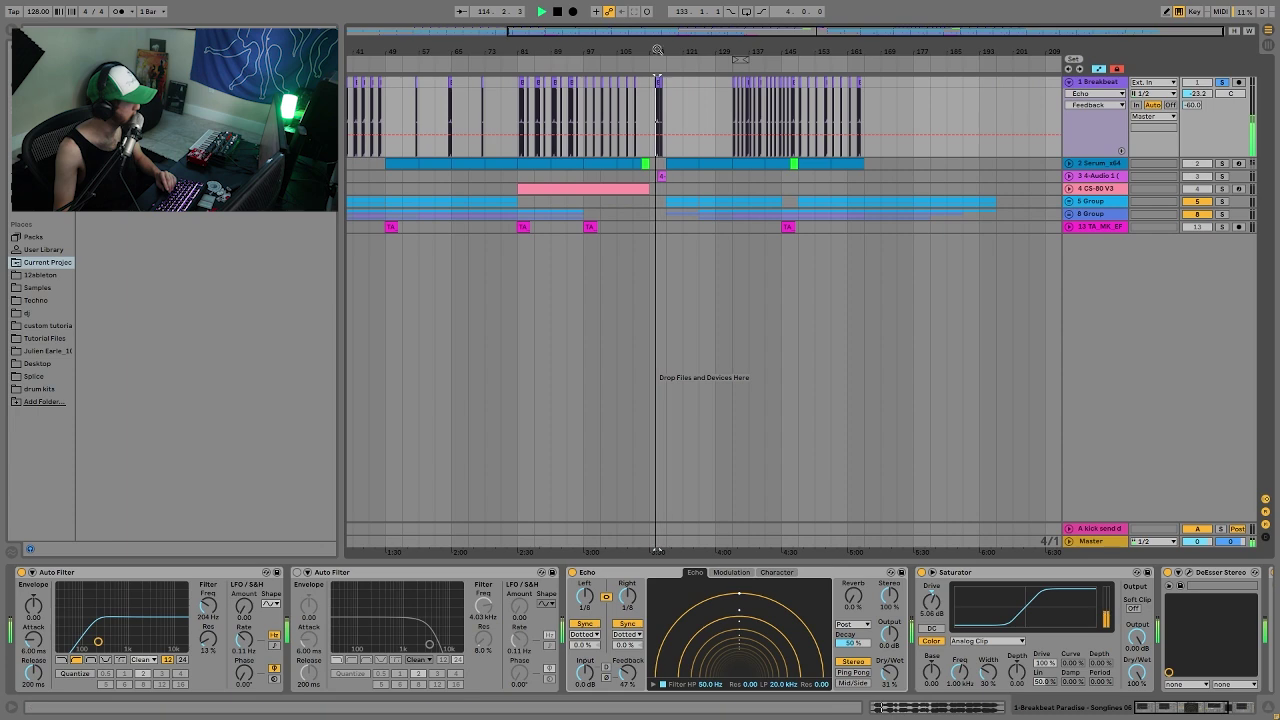
key("plus")
key("plus")
key("minus")
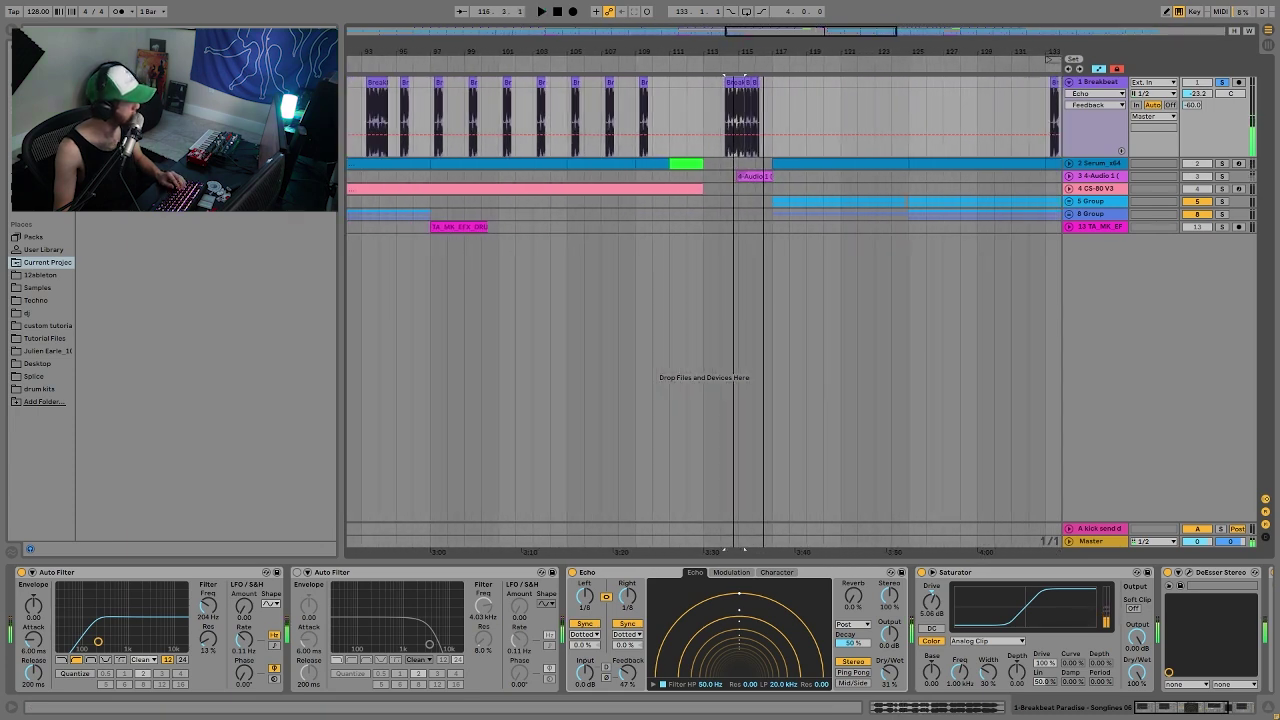
key("minus")
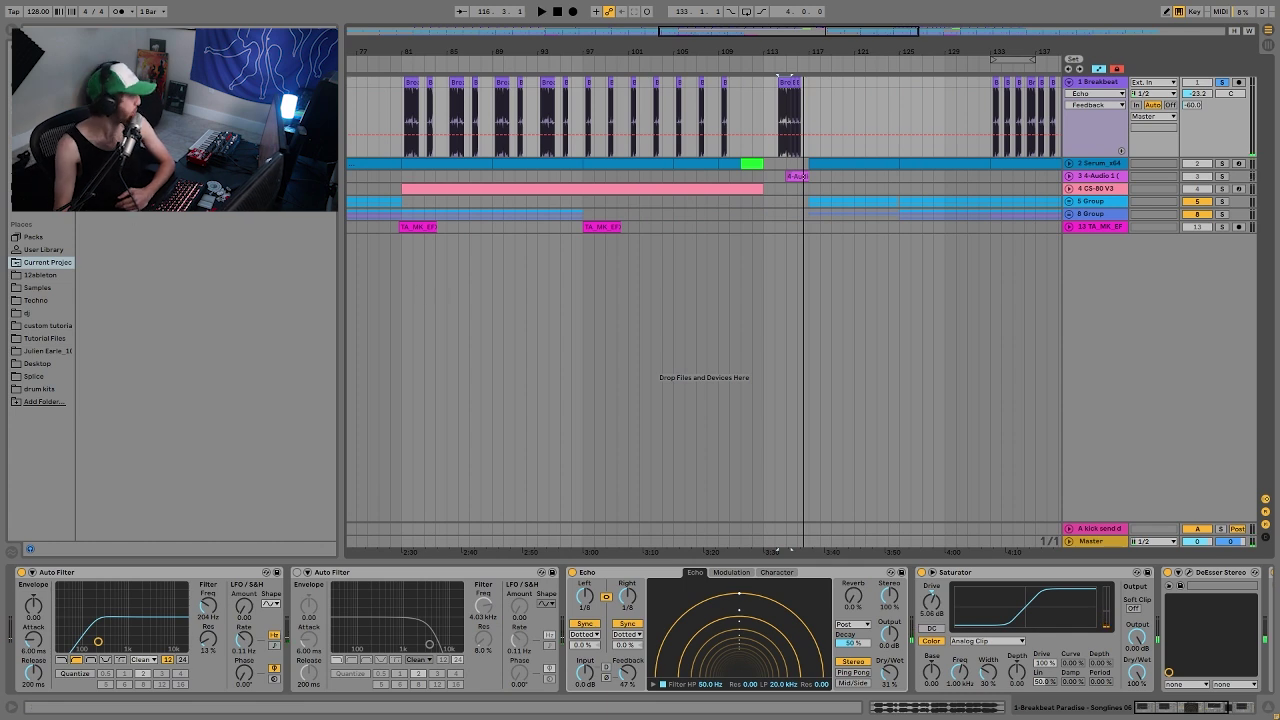
Play the Breakbeat clip at bar 85 and delete the switched-off second Auto Filter from the track's device chain
right_click(501, 79)
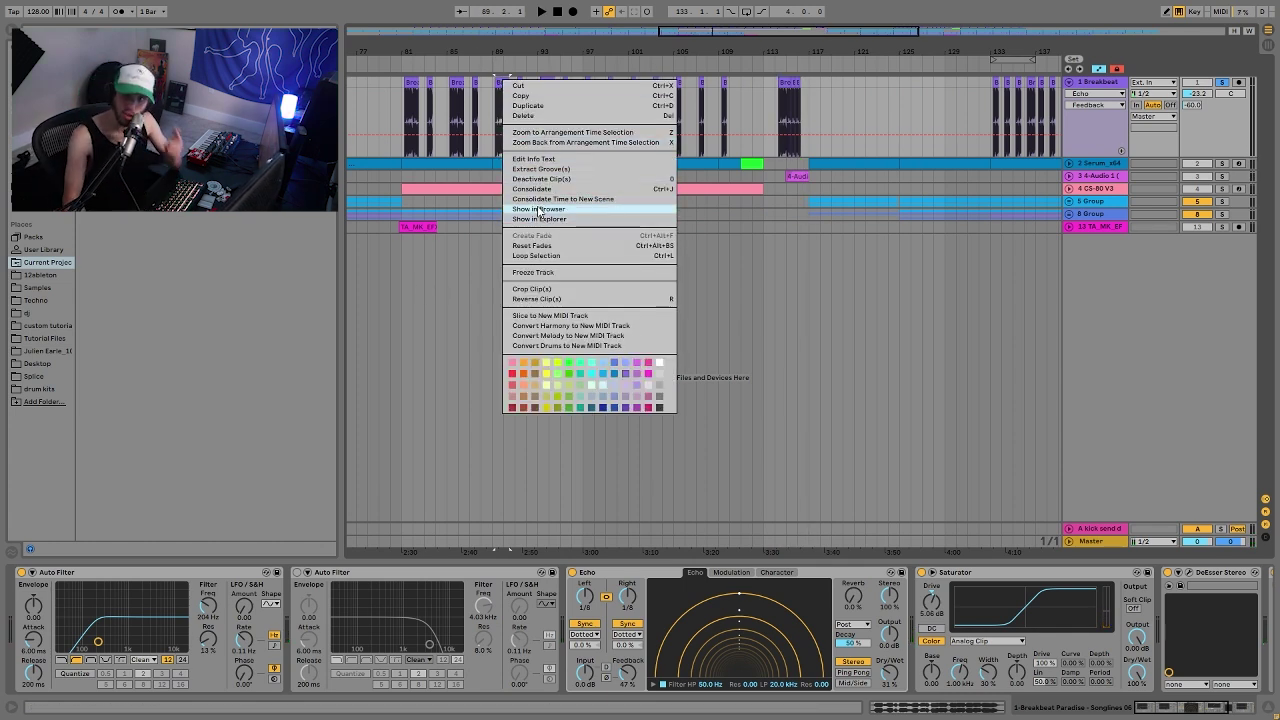
left_click(456, 84)
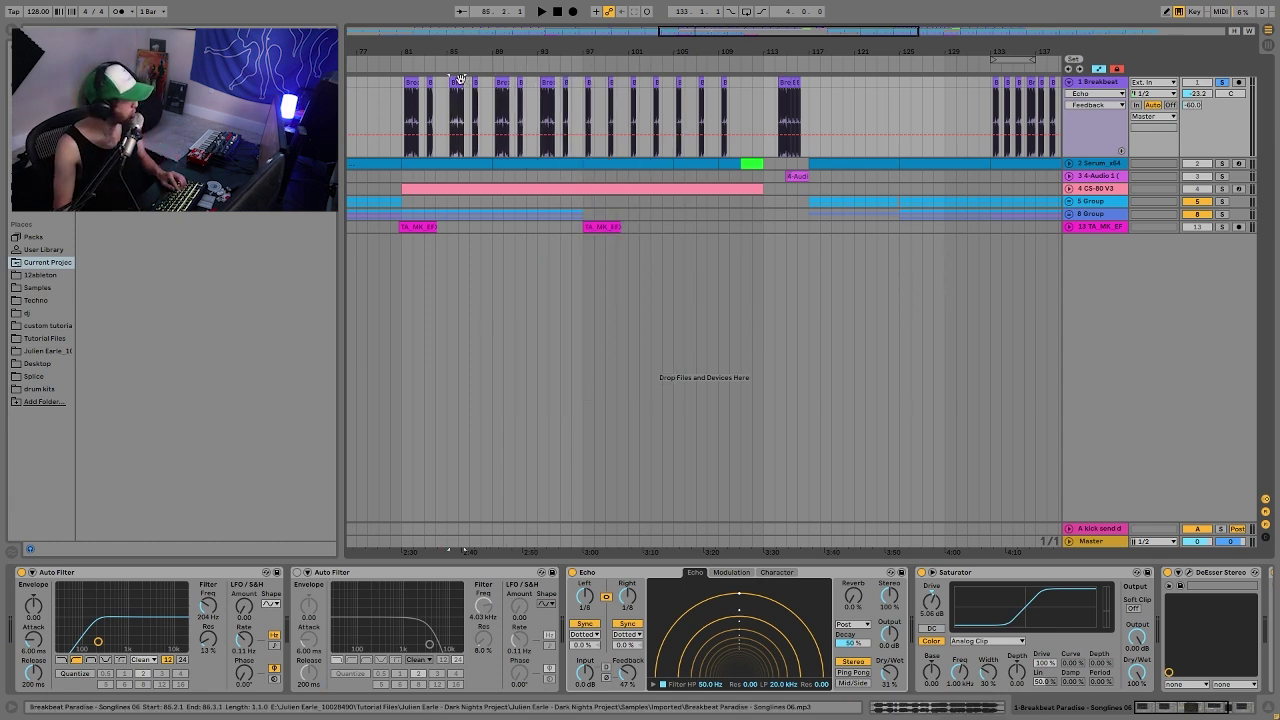
key("space")
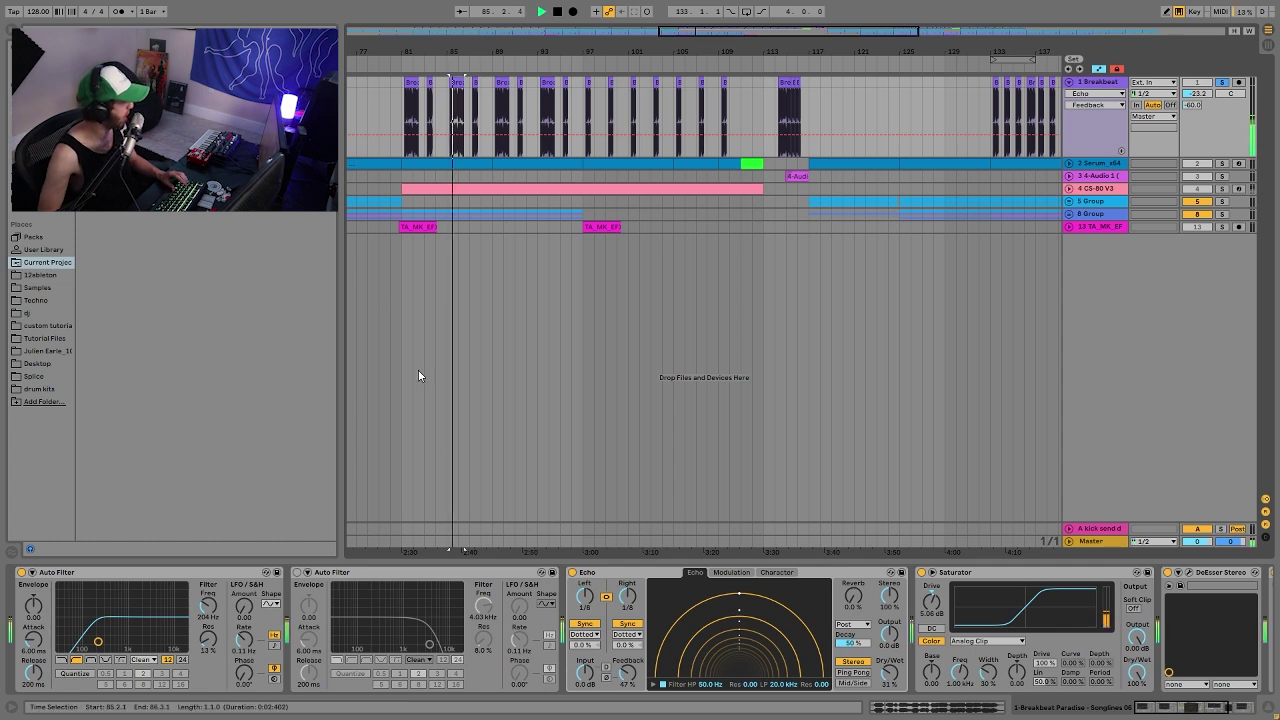
left_click(433, 577)
key("Delete")
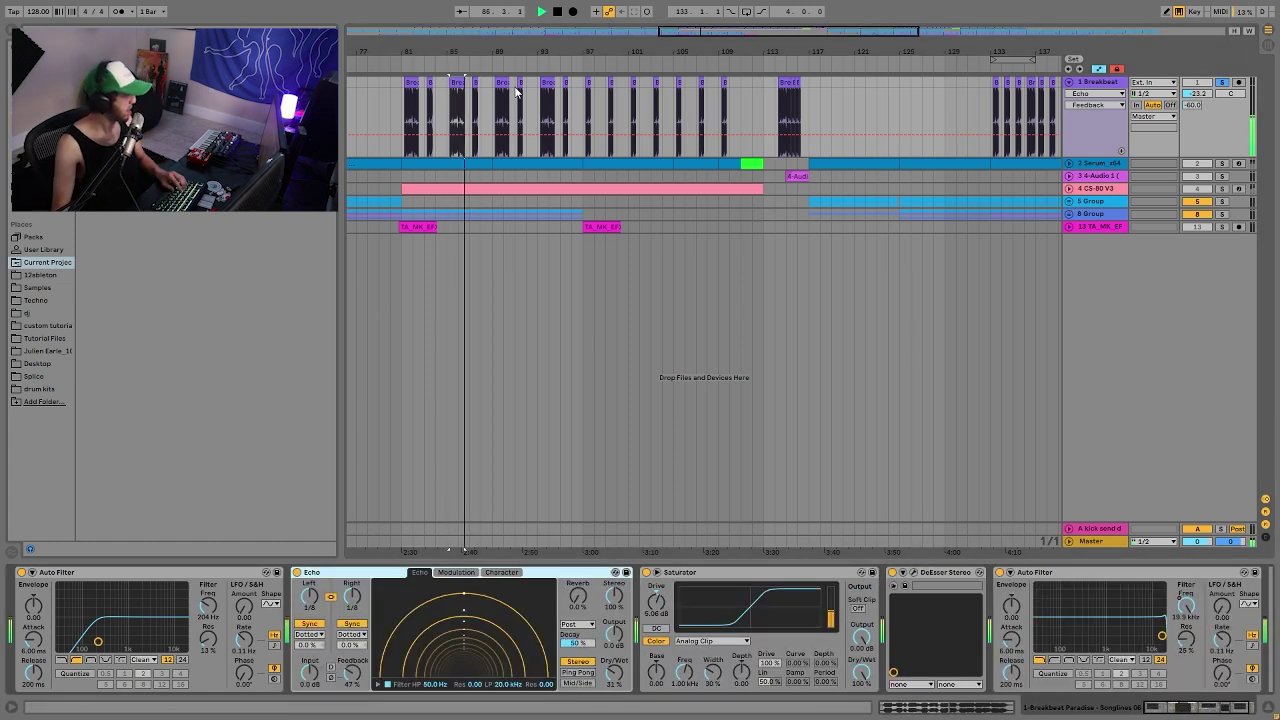
key("space")
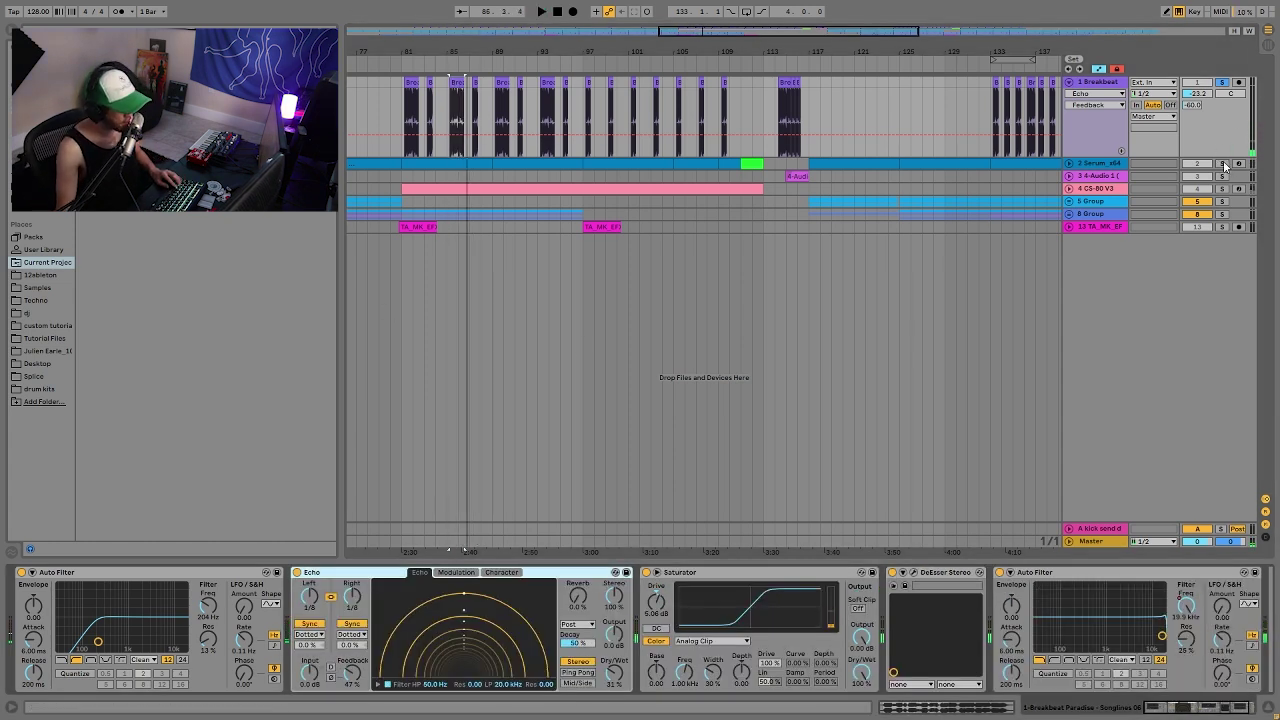
Solo the Serum track as well and play both tracks together from bar 133
left_click(1222, 164)
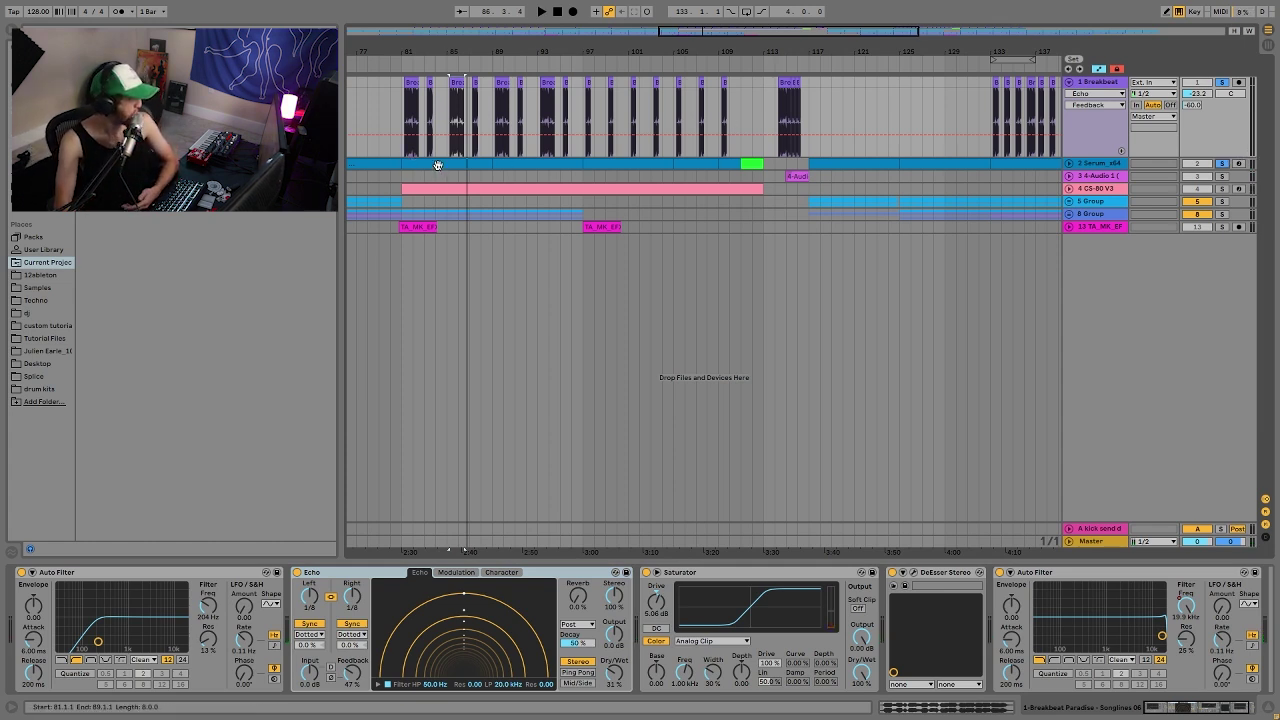
left_click(1006, 165)
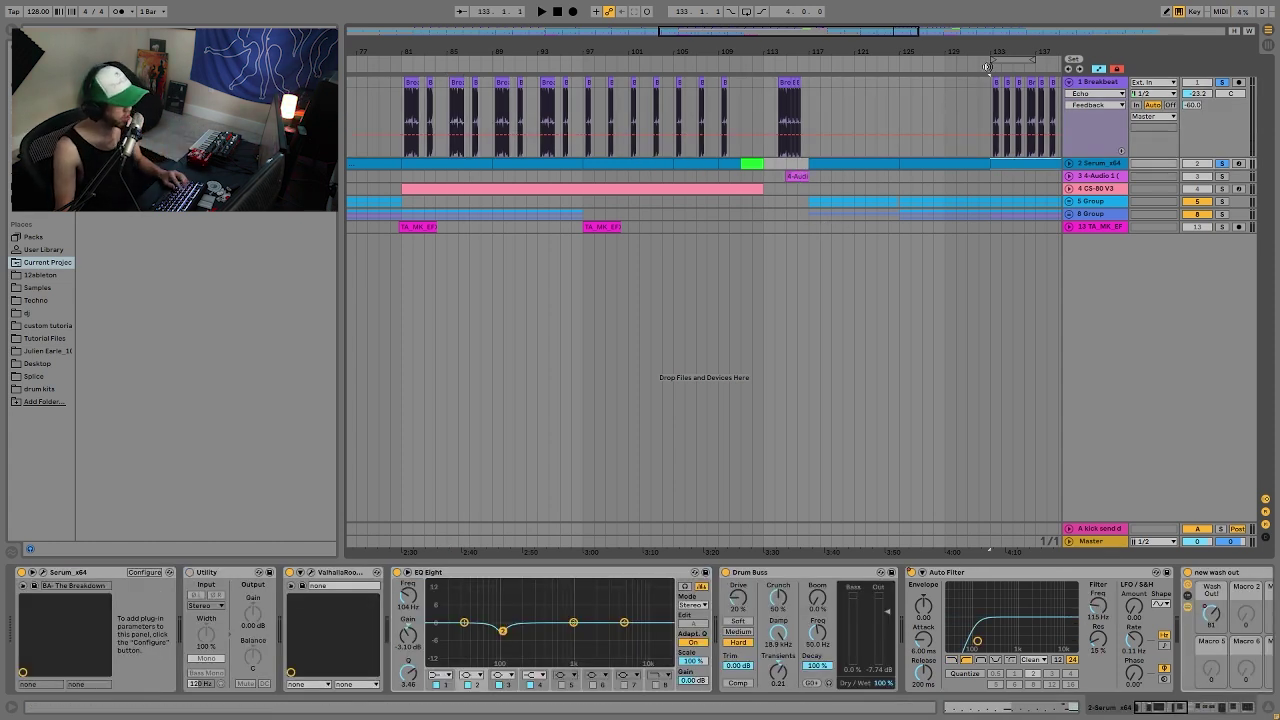
key("space")
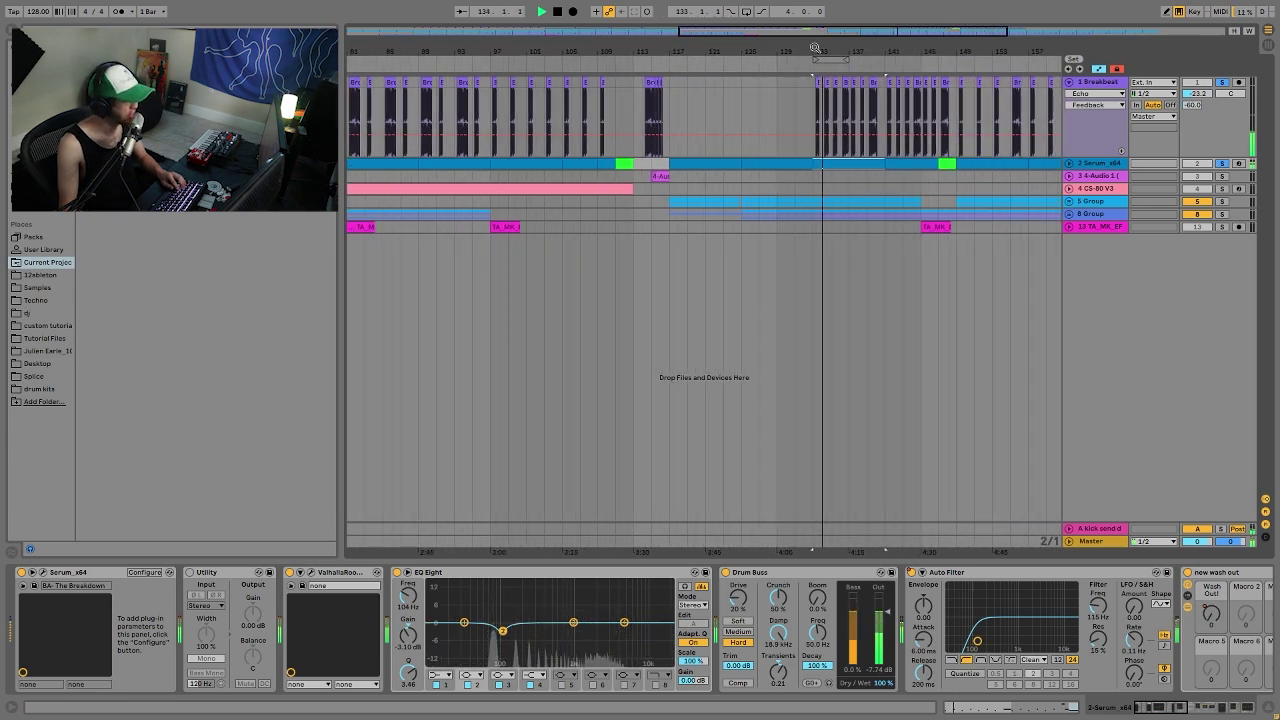
key("plus")
key("space")
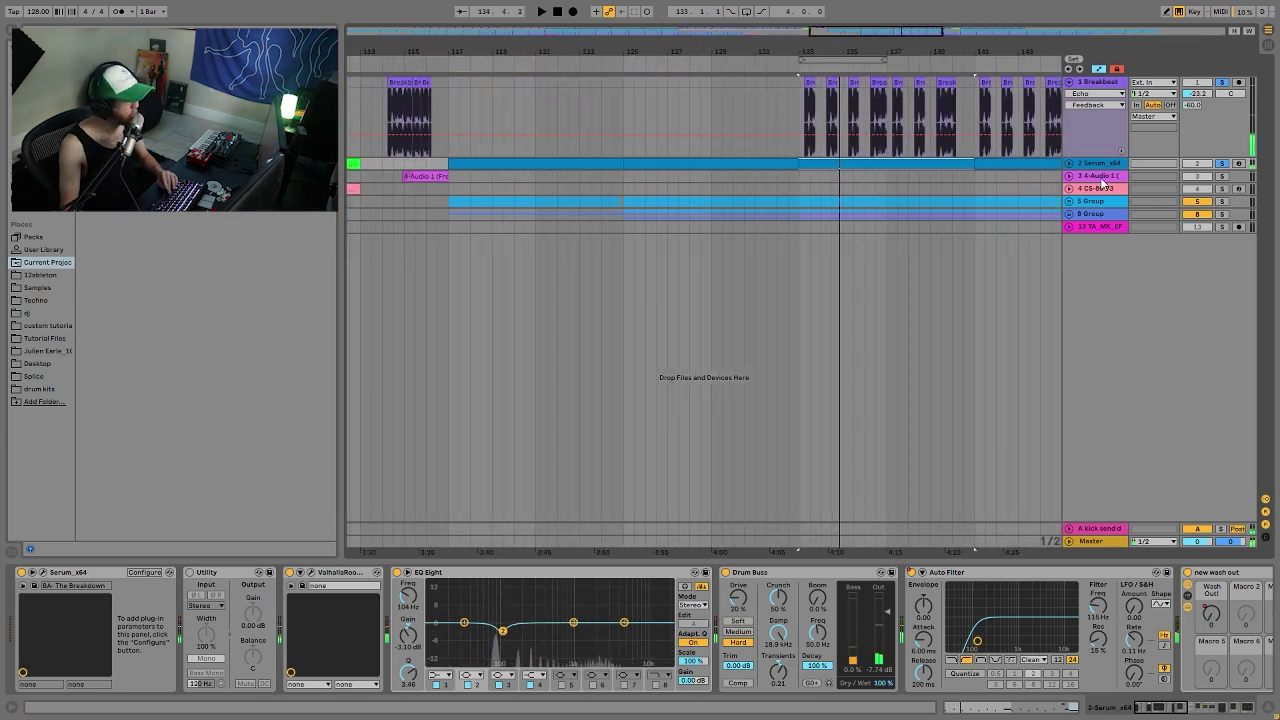
Unfold the Serum track and compare its note positions with the Breakbeat clips from bar 133 onward
left_click(1070, 165)
left_click(1092, 85)
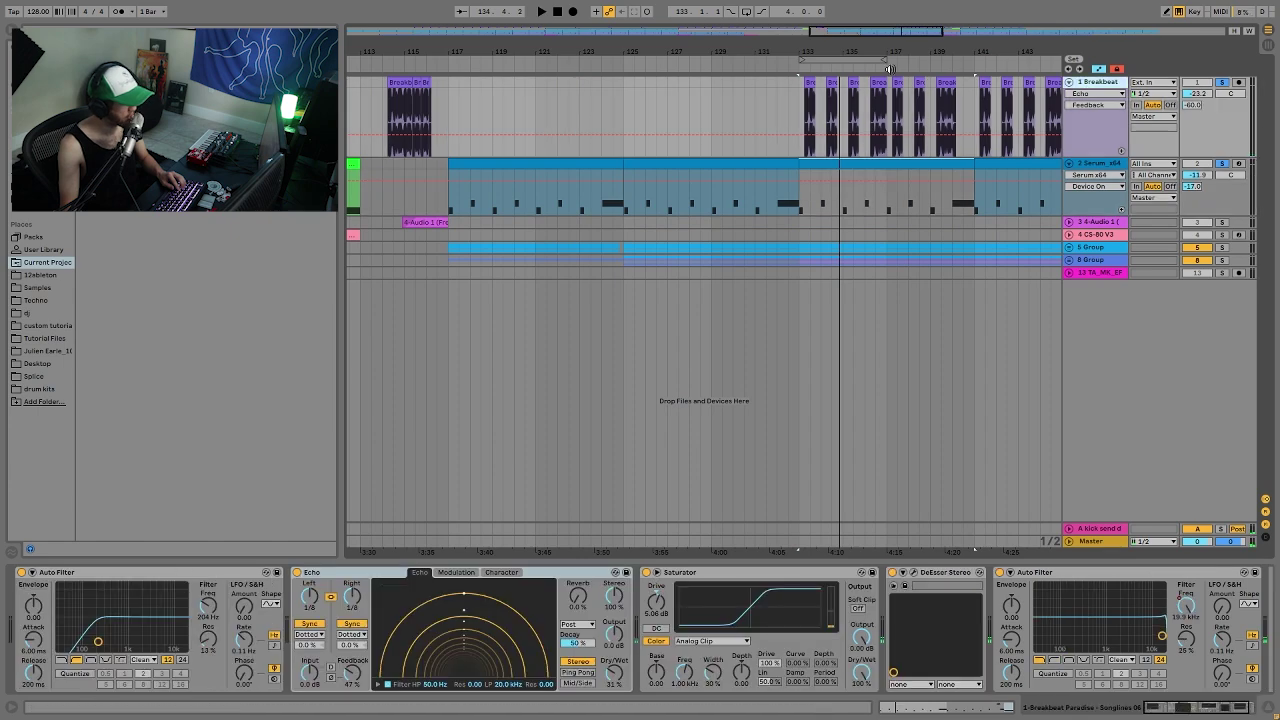
left_click_drag(800, 50, 806, 168)
left_click(806, 168)
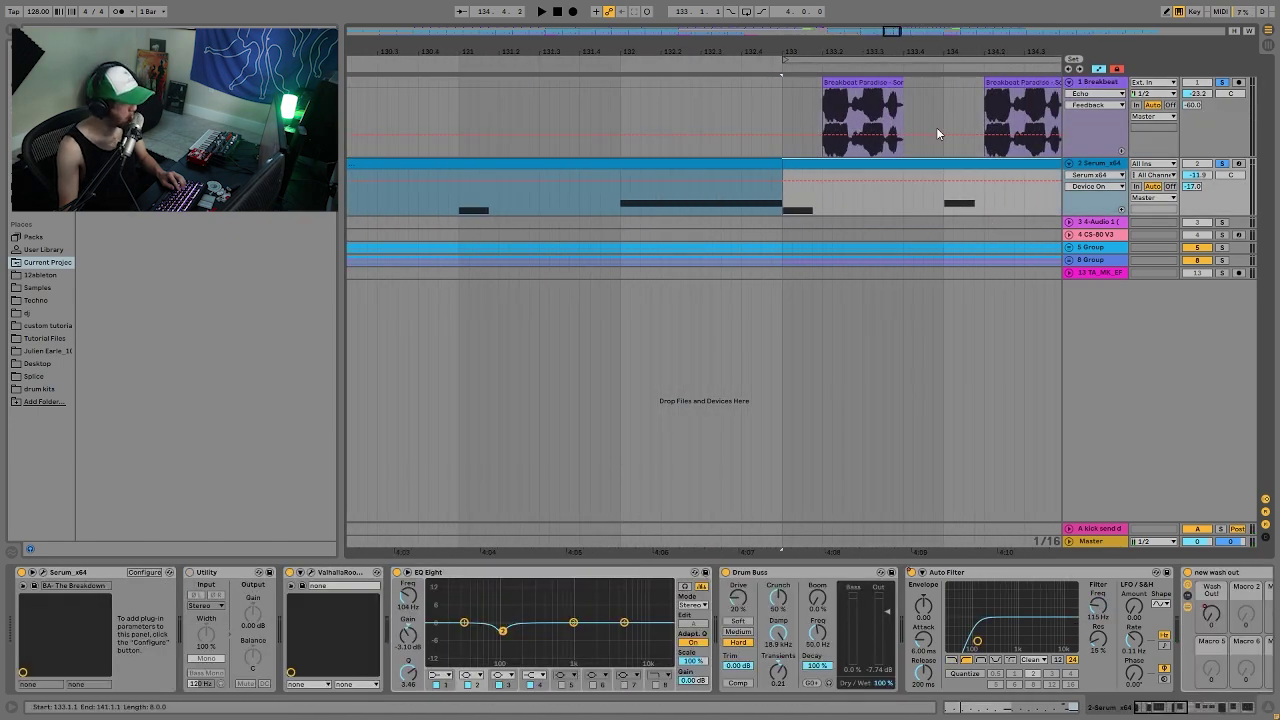
left_click_drag(988, 55, 988, 35)
left_click_drag(940, 72, 855, 68)
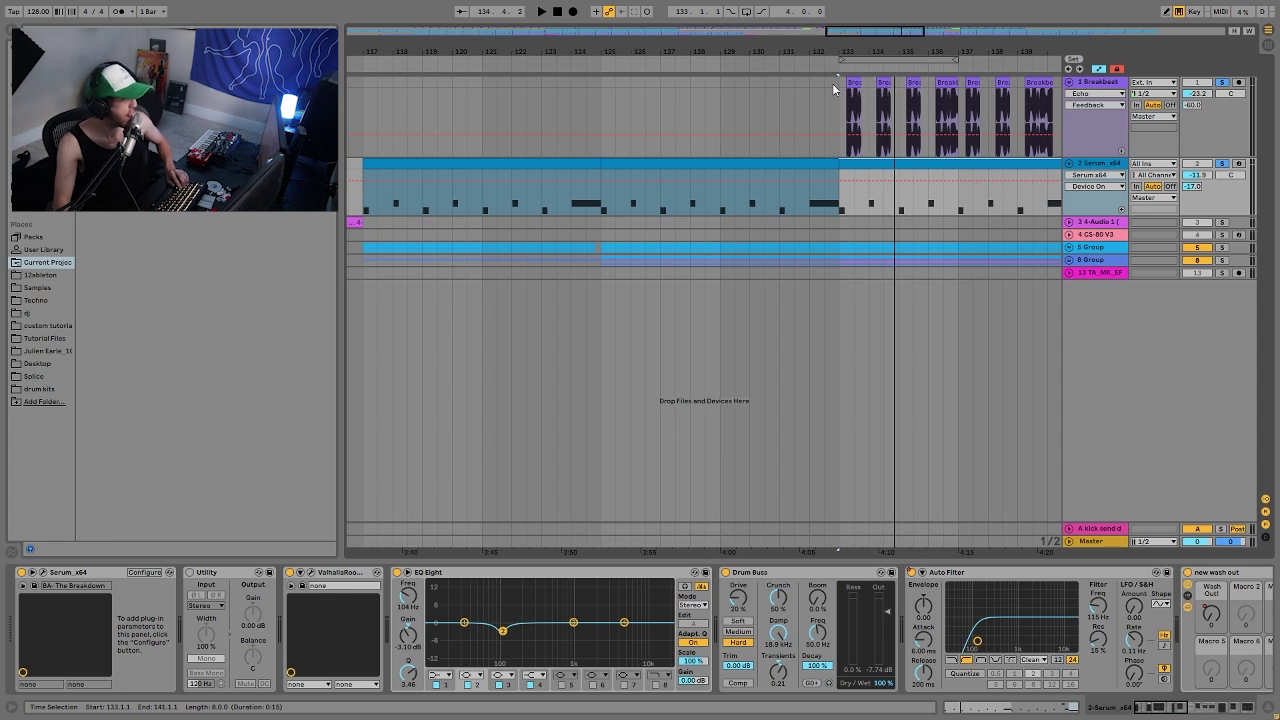
Take the Serum track out of solo and play the Breakbeat track alone from bar 133
left_click(837, 87)
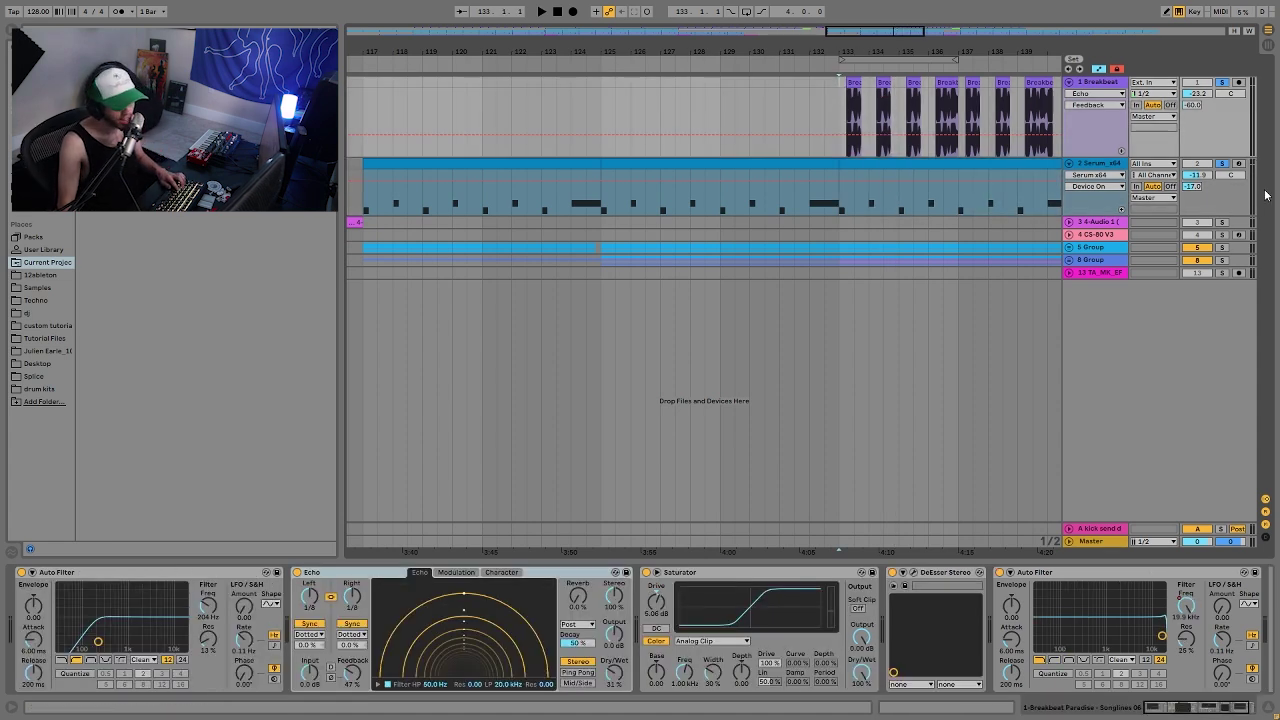
left_click(1221, 163)
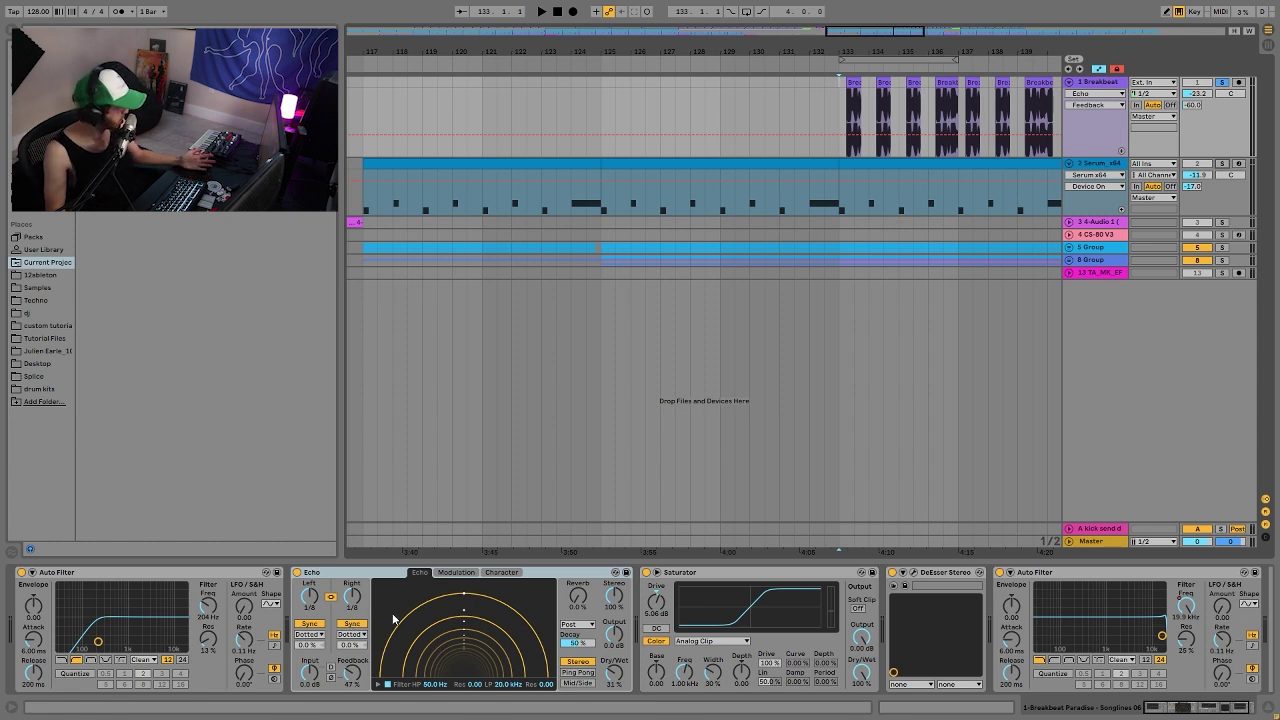
key("space")
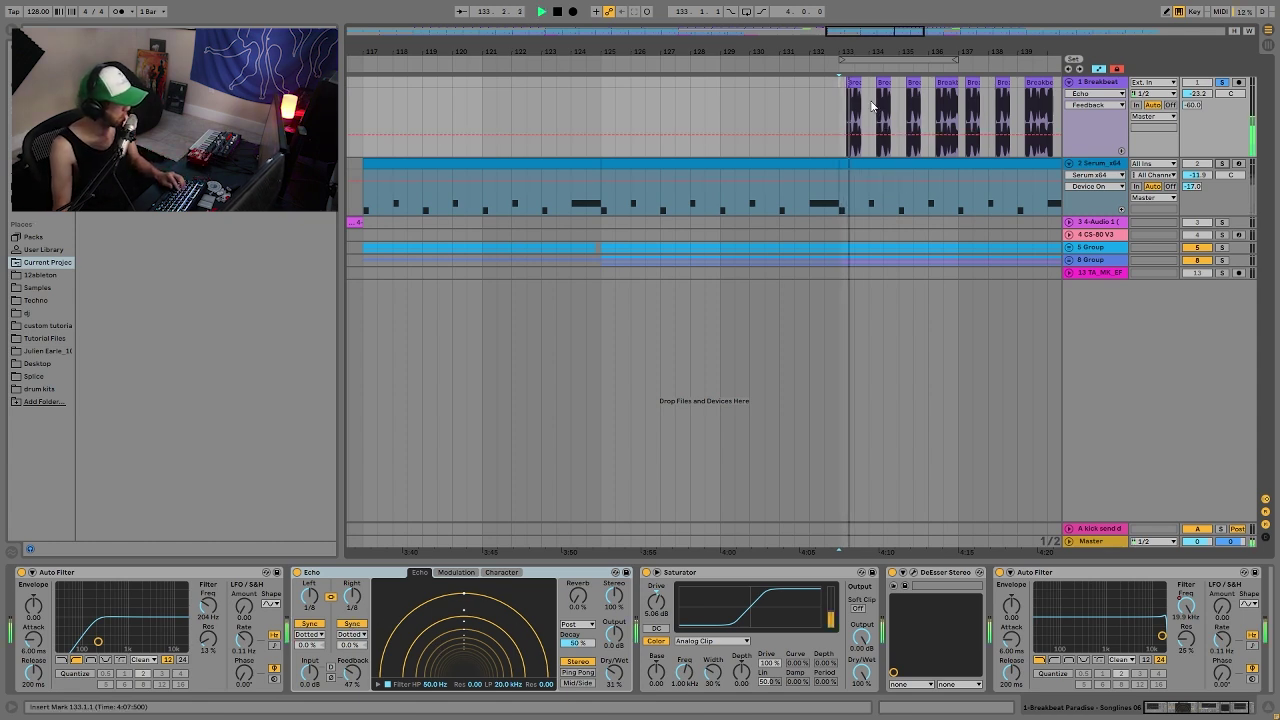
key("space")
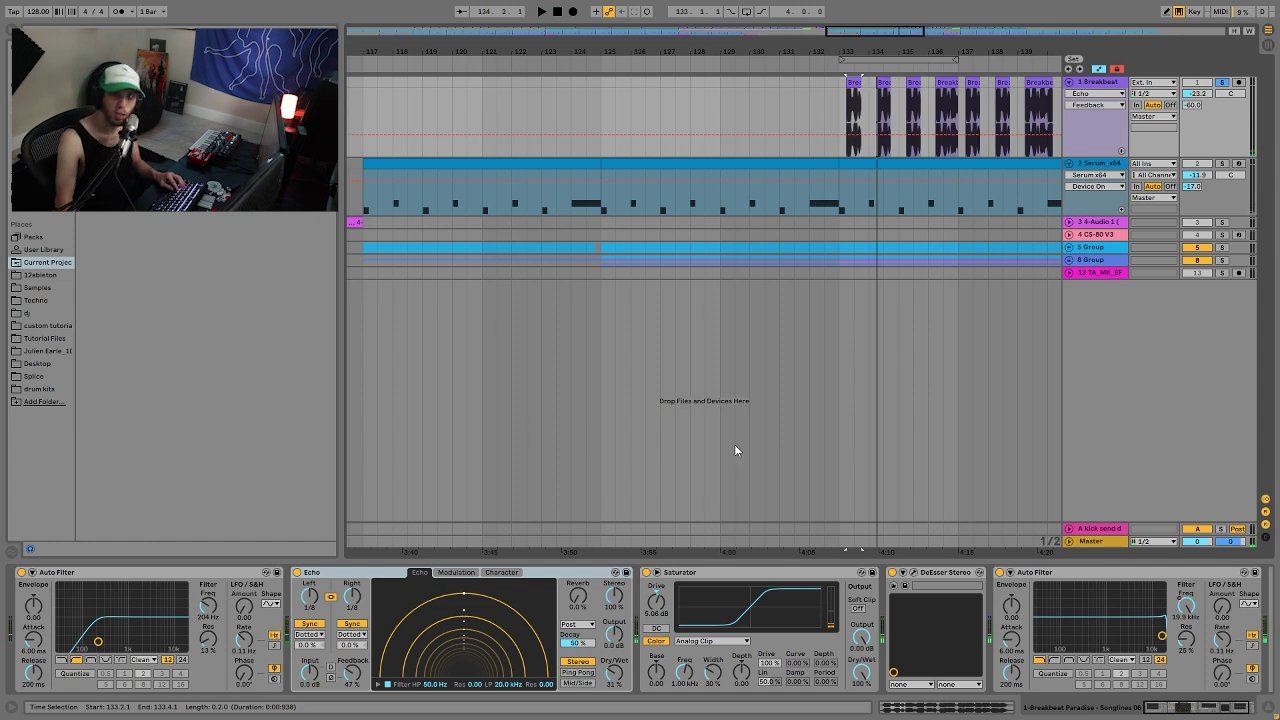
Open the DeEsser plug-in window on the Breakbeat track, review its settings and close it
scroll(630, 650, "right", 2)
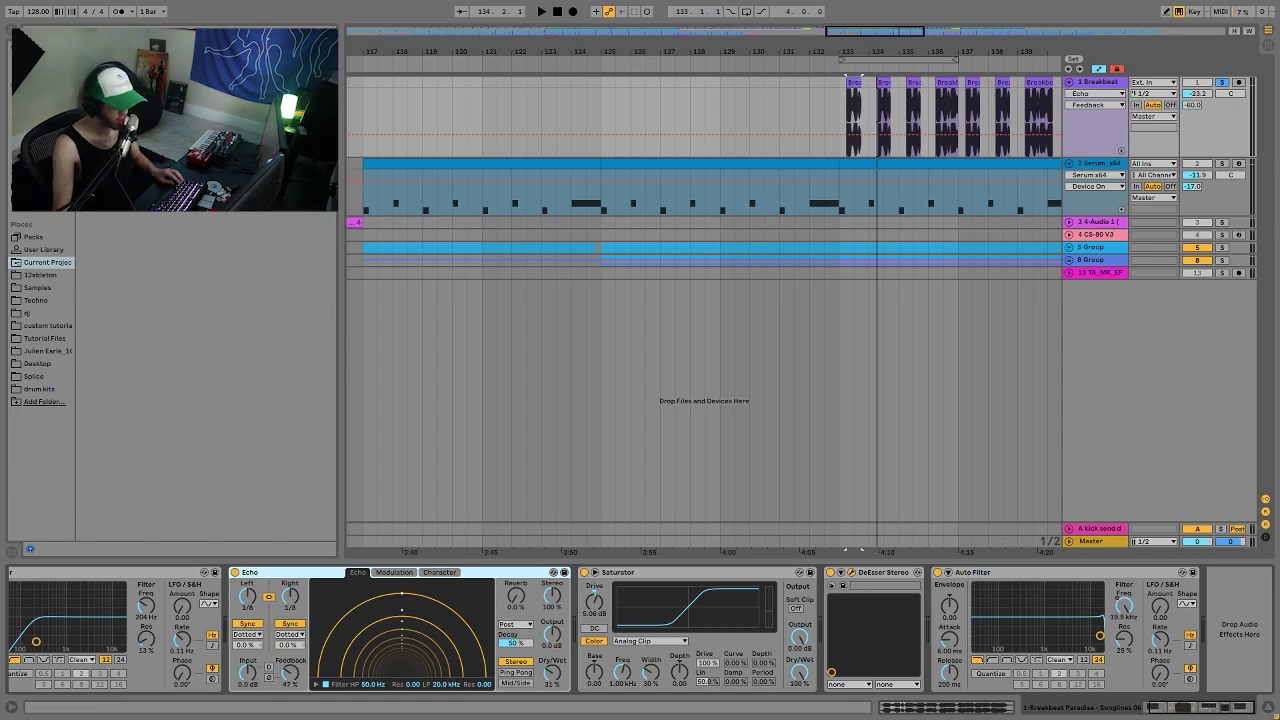
key("ctrl+alt+p")
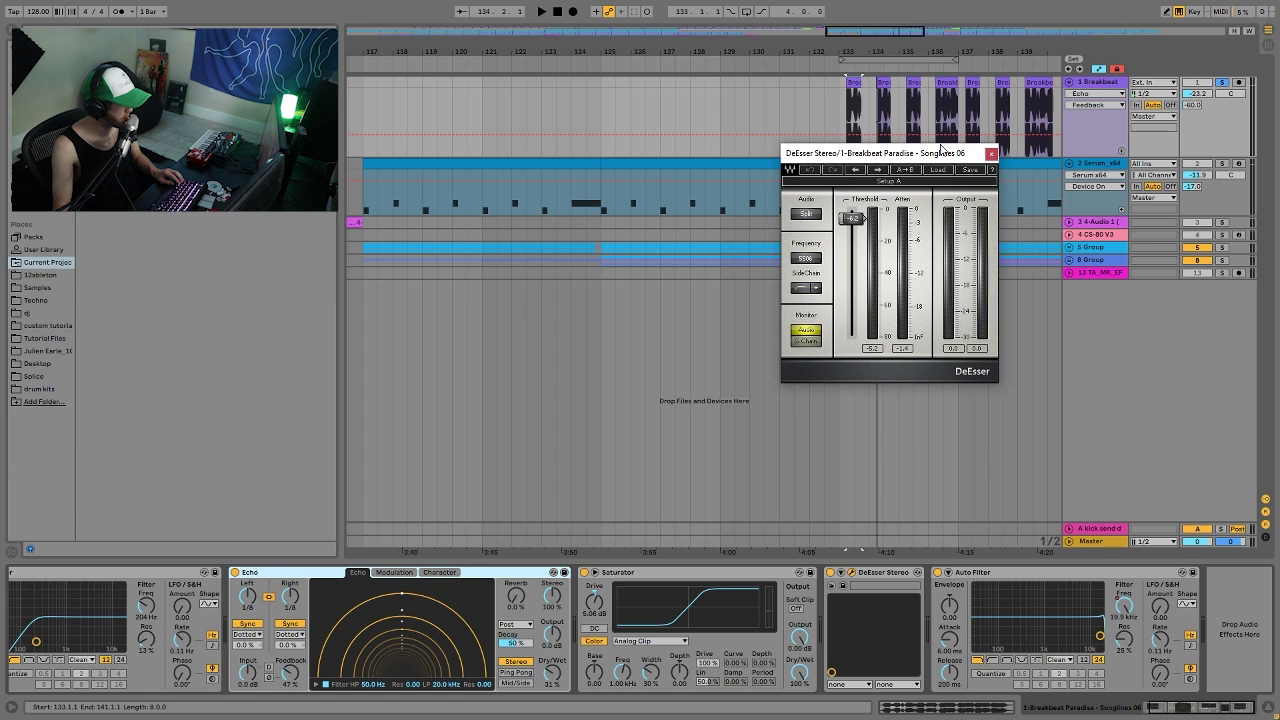
key("ctrl+alt+p")
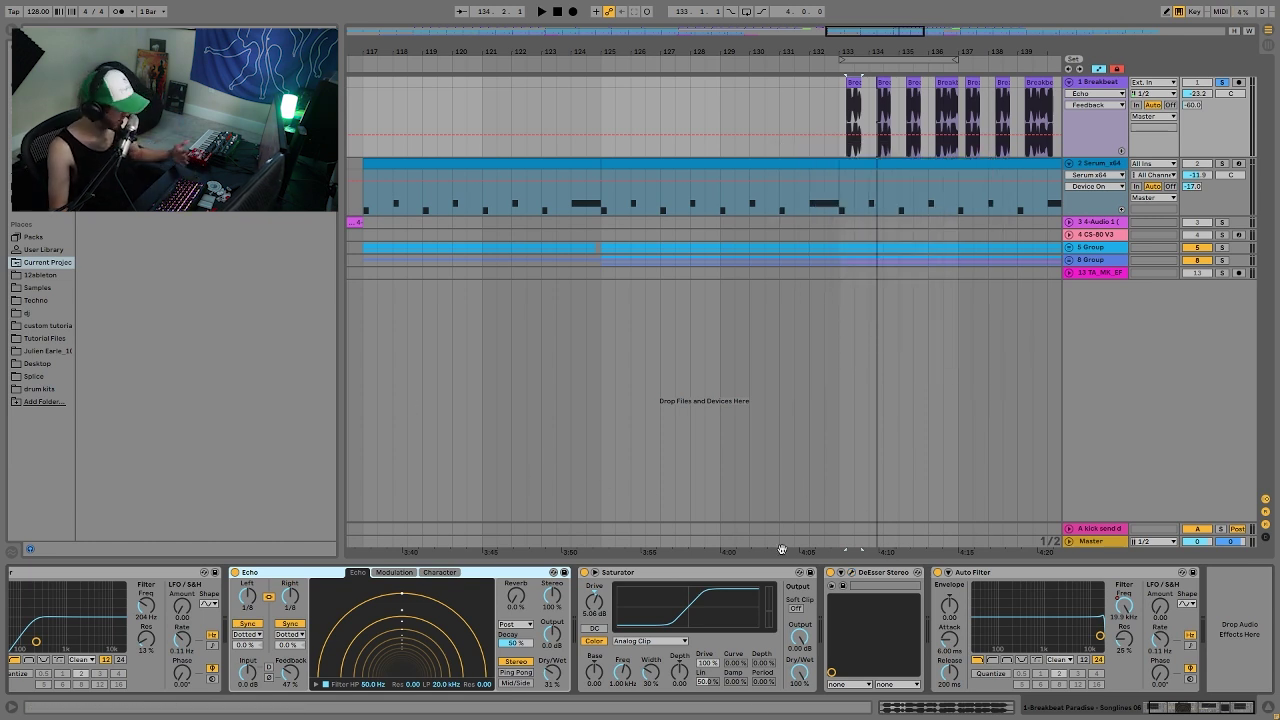
Compare the Breakbeat clip at bar 133 with the DeEsser bypassed and switched back on during playback
left_click(835, 577)
key("space")
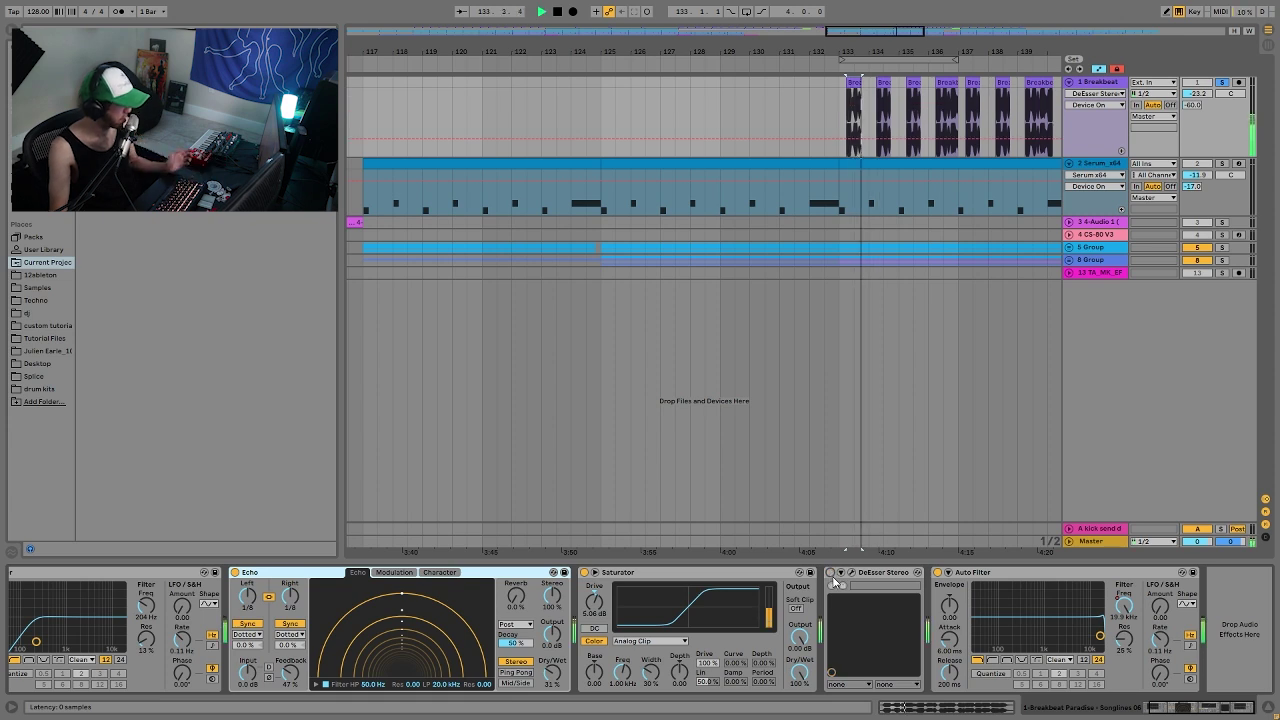
left_click(831, 573)
key("space")
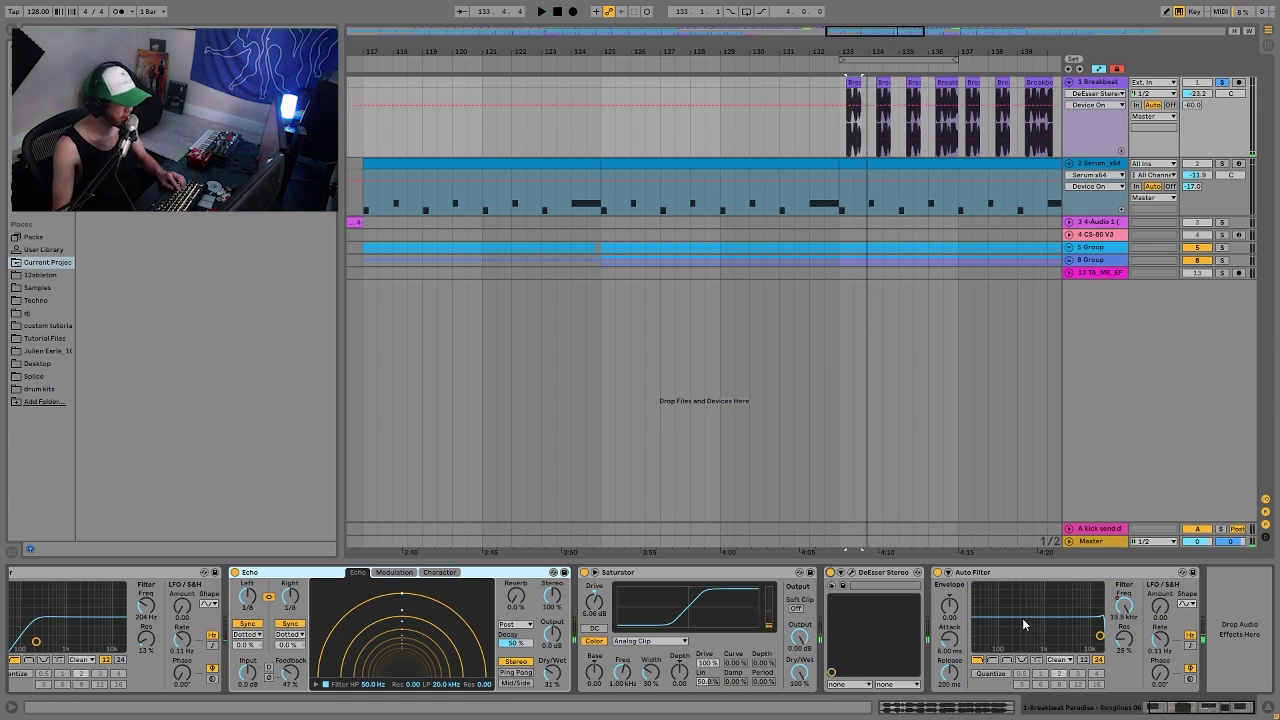
Show the frequency automation of the last Auto Filter on the Breakbeat track and play it from bar 17
left_click(1124, 606)
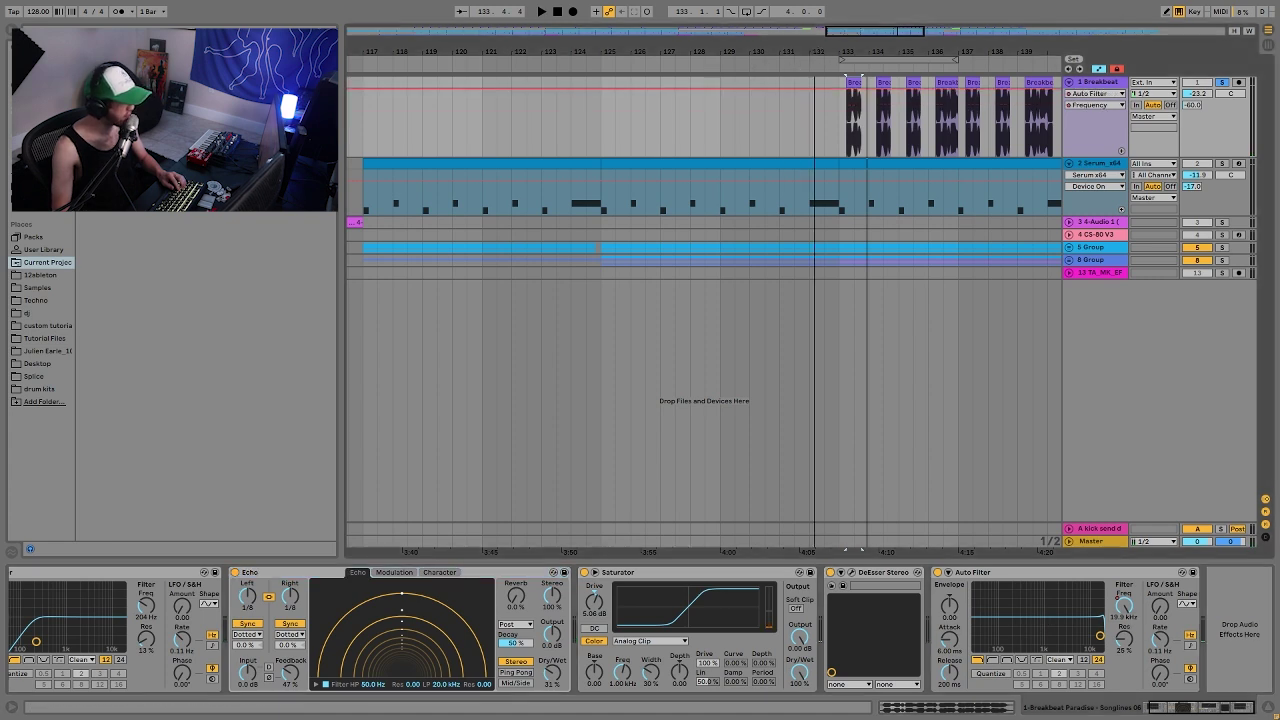
left_click_drag(814, 50, 789, 44)
left_click(399, 91)
key("space")
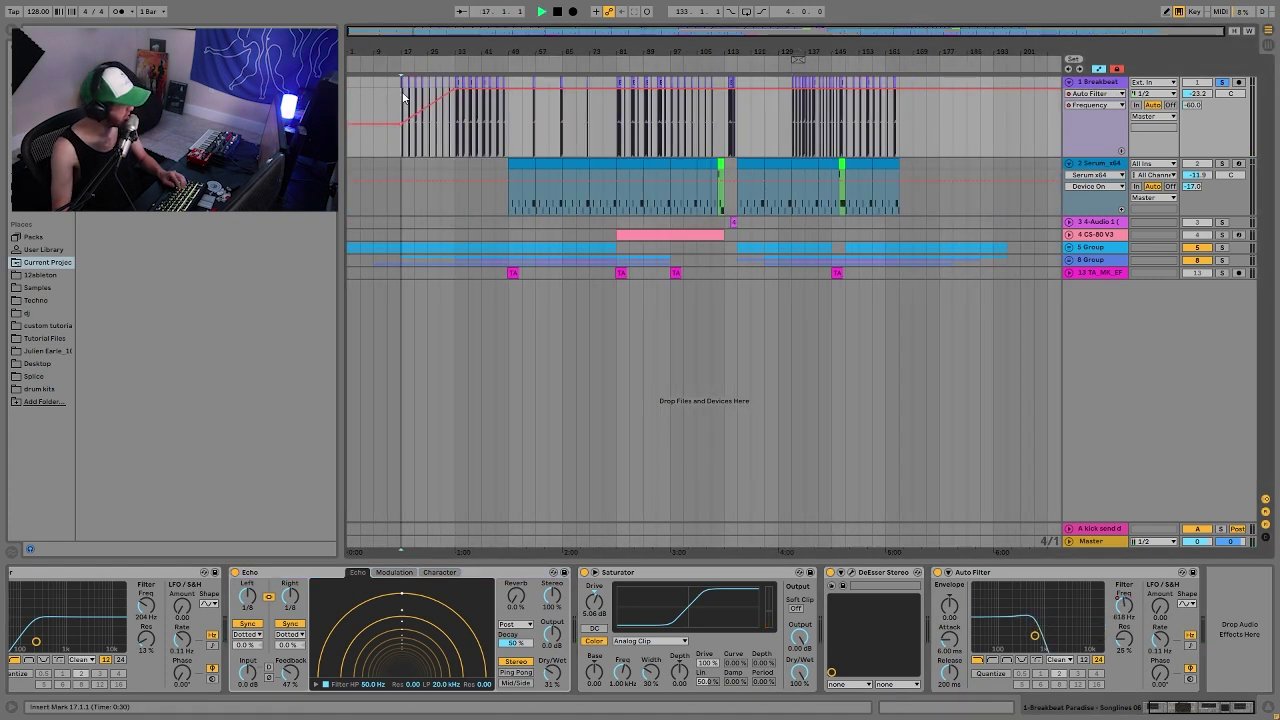
key("space")
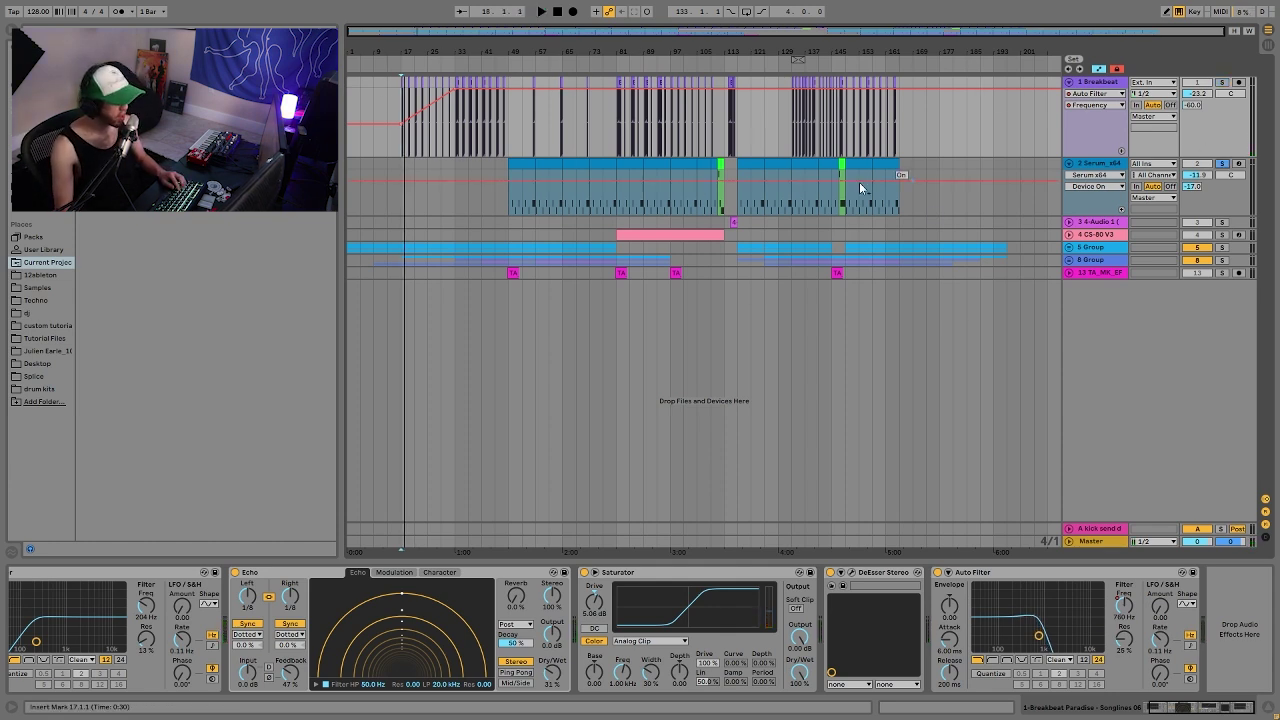
Play the Serum track alone from bar 117 and delete its Utility device
left_click(755, 168)
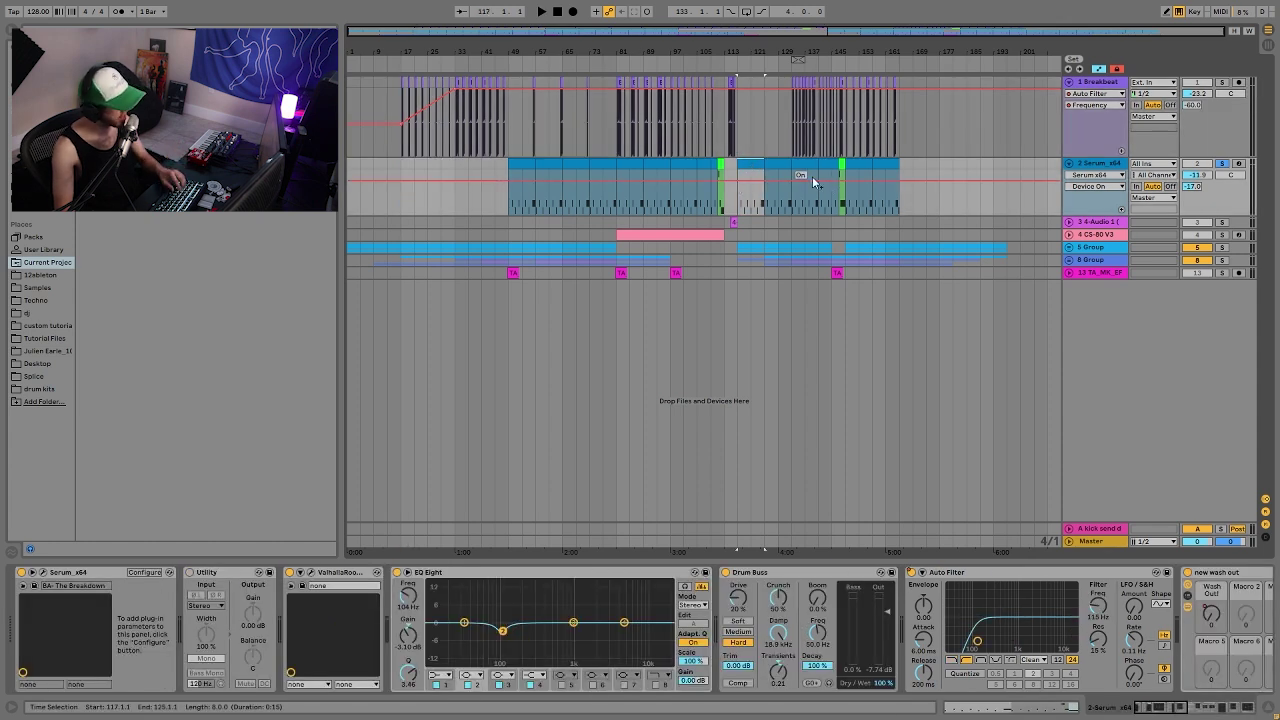
key("space")
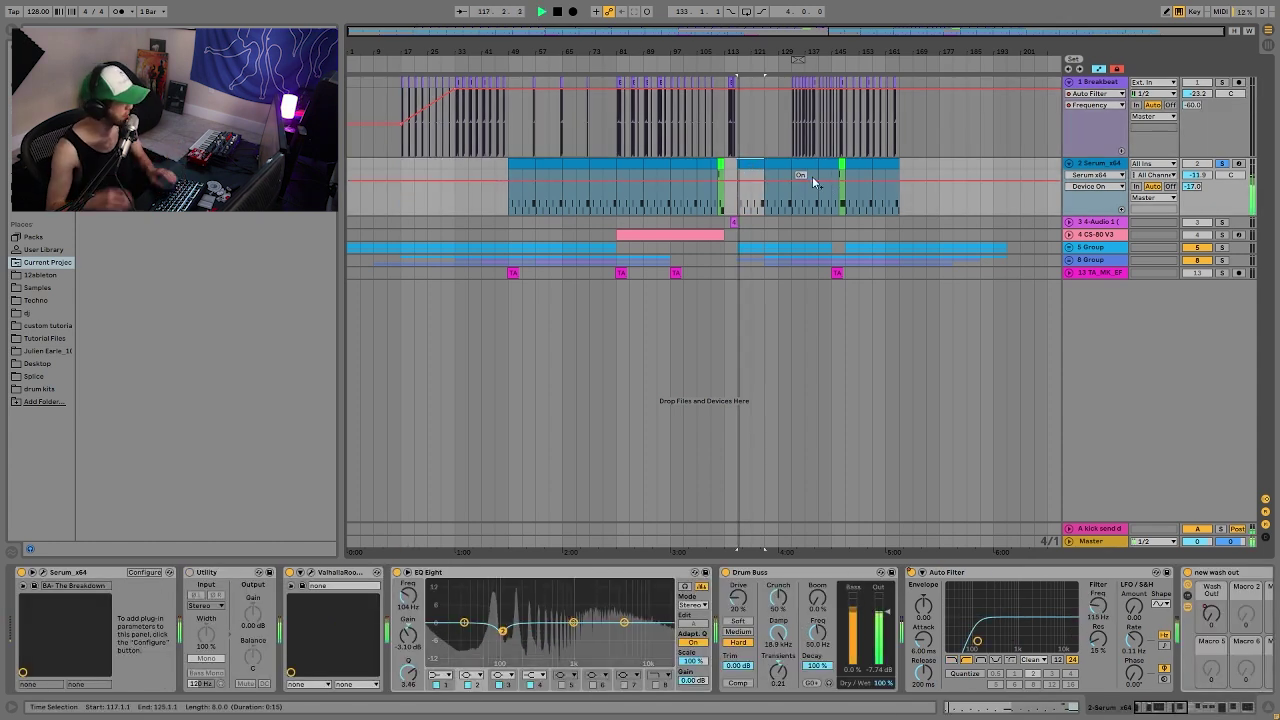
left_click(206, 572)
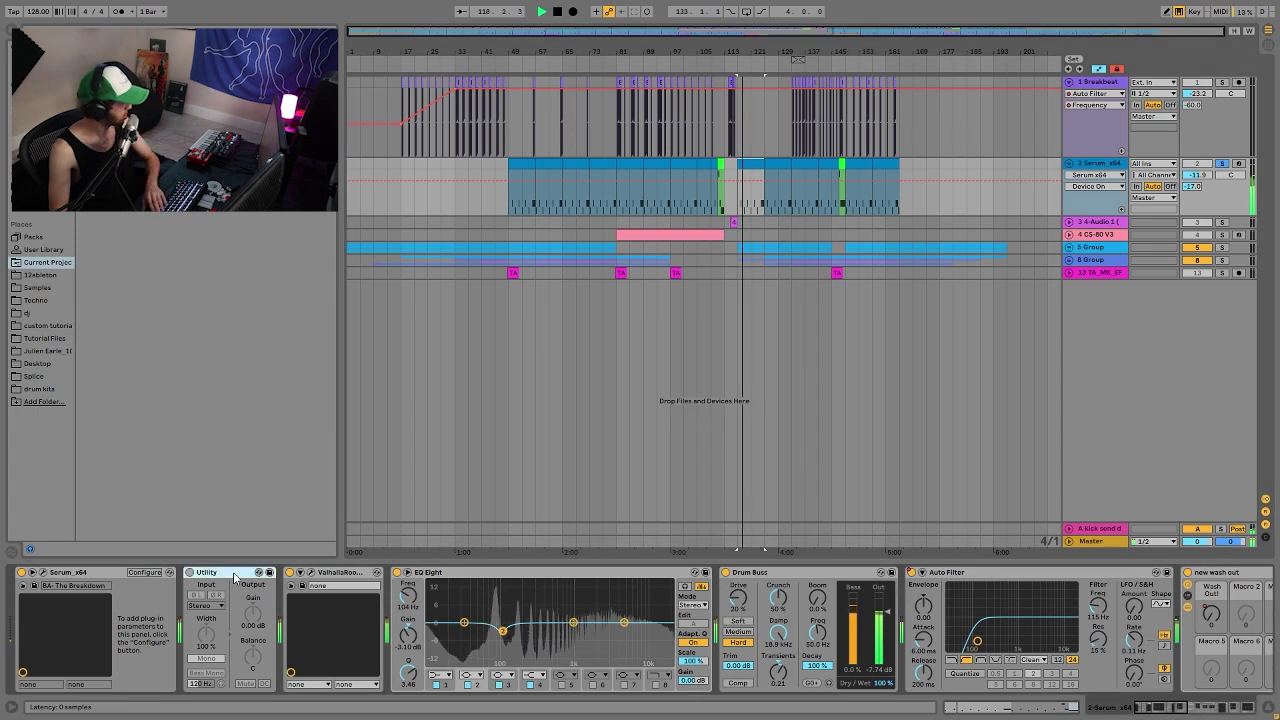
key("Delete")
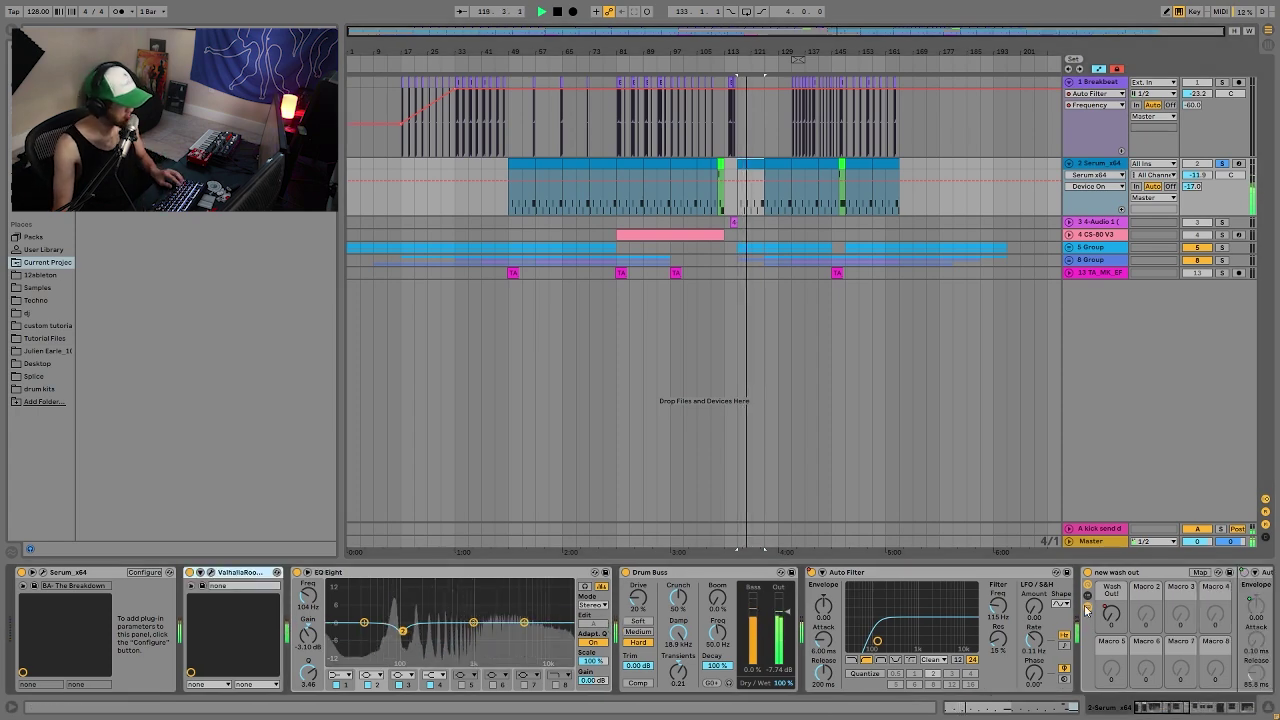
Look through the rest of the Serum track's effect chain, including the new wash out rack, during playback
left_click(1133, 636)
scroll(1133, 636, "right", 8)
scroll(920, 650, "left", 4)
scroll(920, 650, "left", 5)
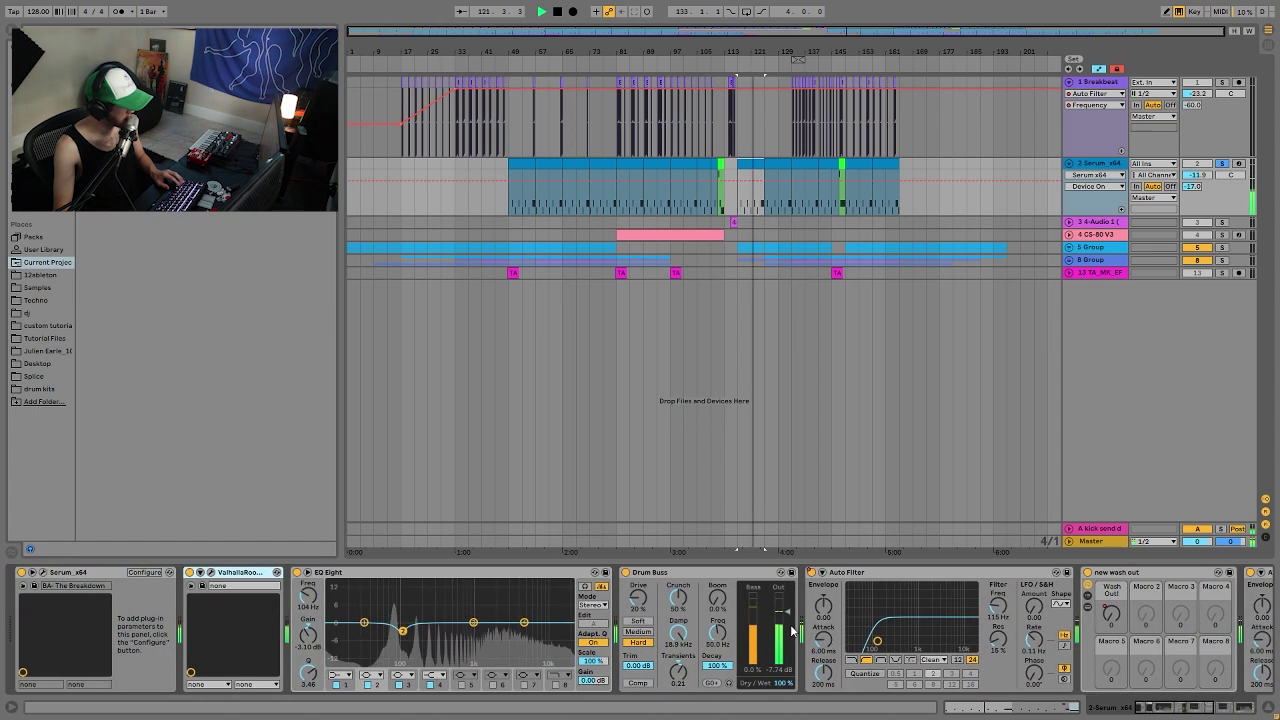
Examine the MIDI notes of the Serum clip at bar 117 and take the Serum track out of solo
double_click(762, 162)
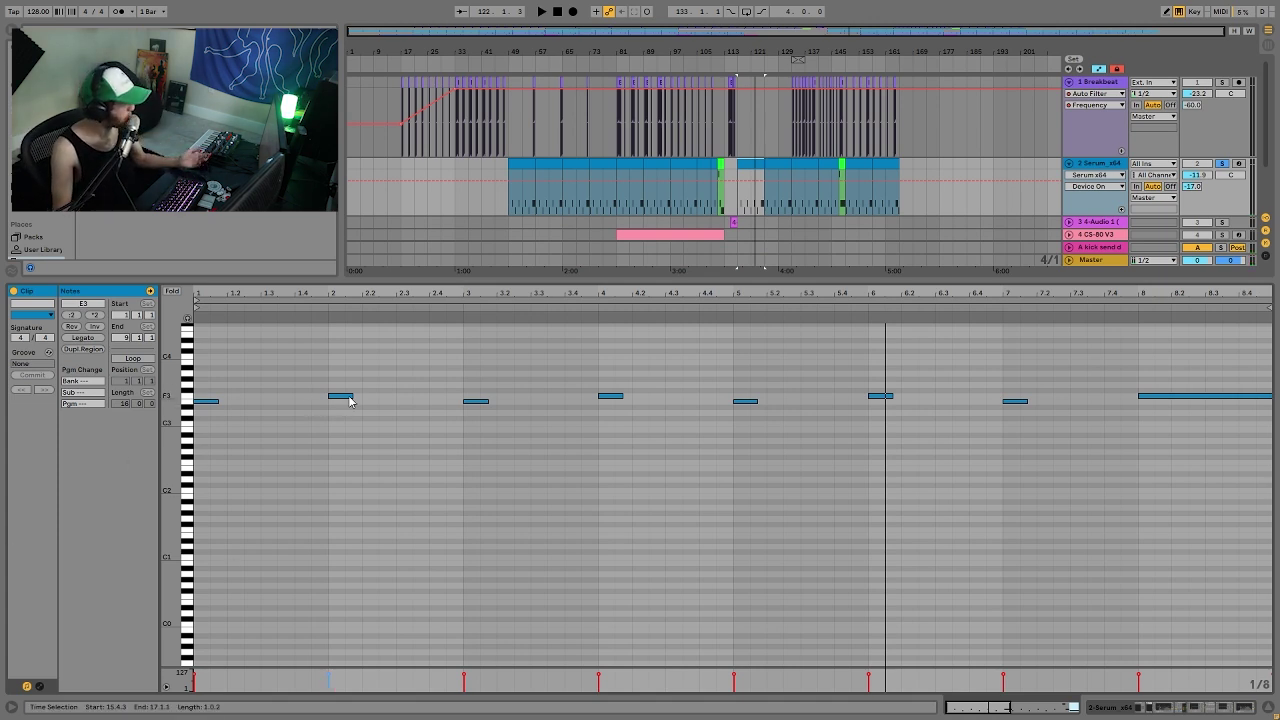
left_click(1113, 164)
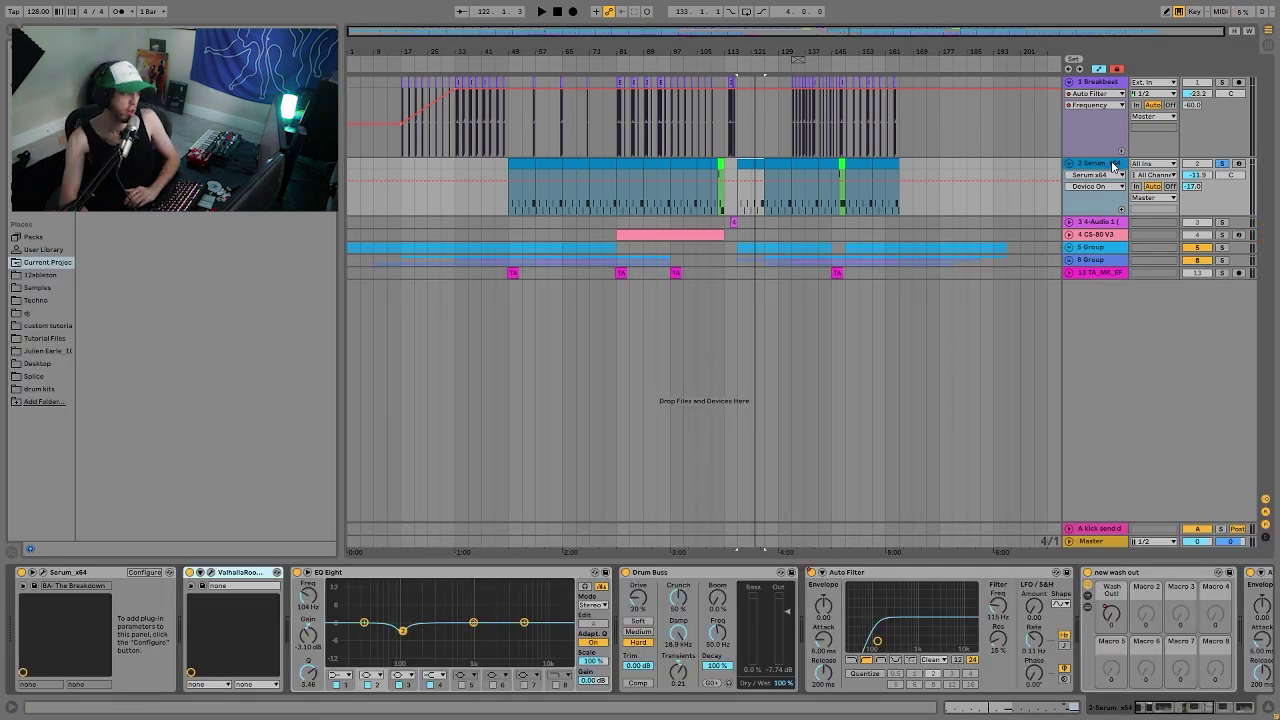
left_click(1221, 164)
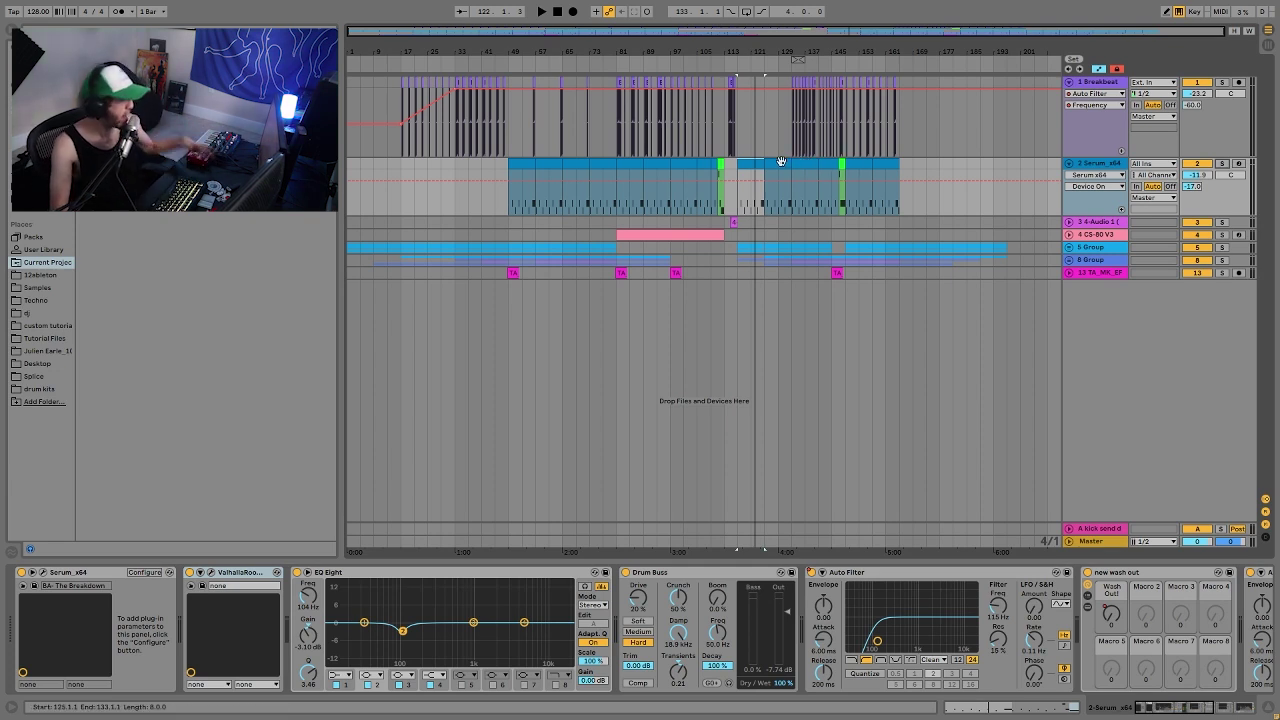
Play the full mix twice from the Serum clip at bar 125
key("Right")
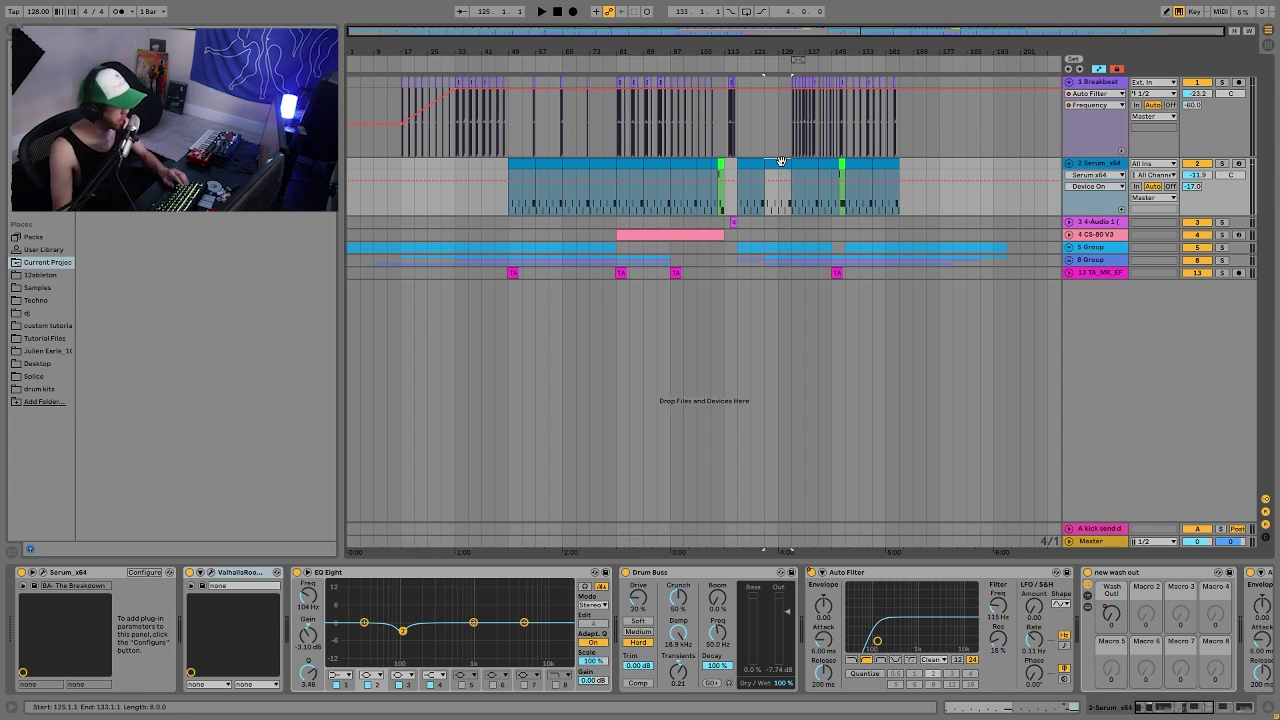
key("space")
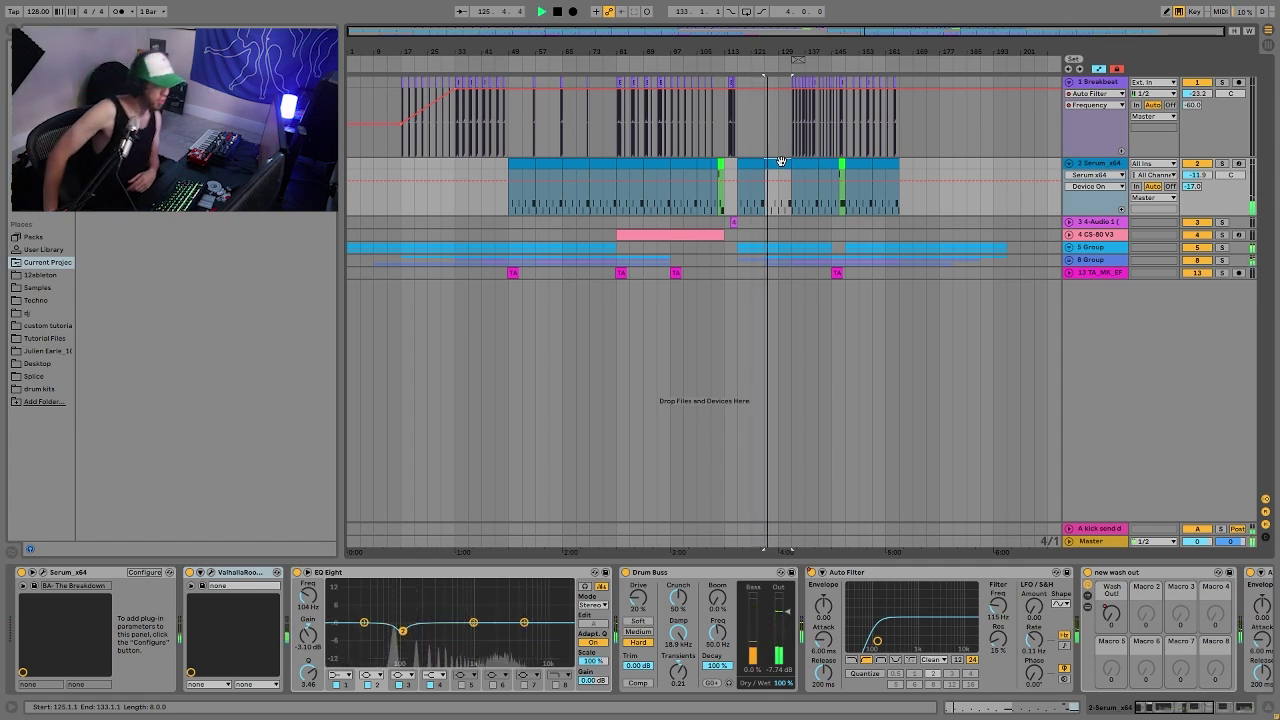
key("space")
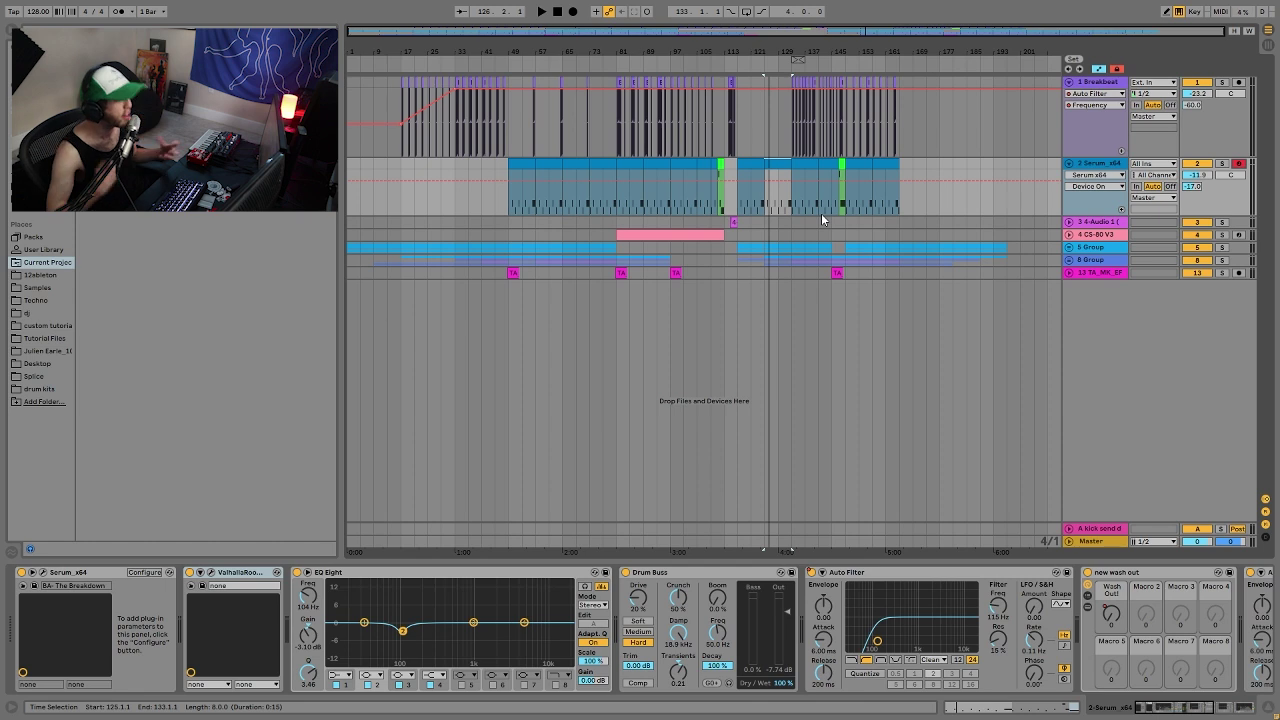
key("space")
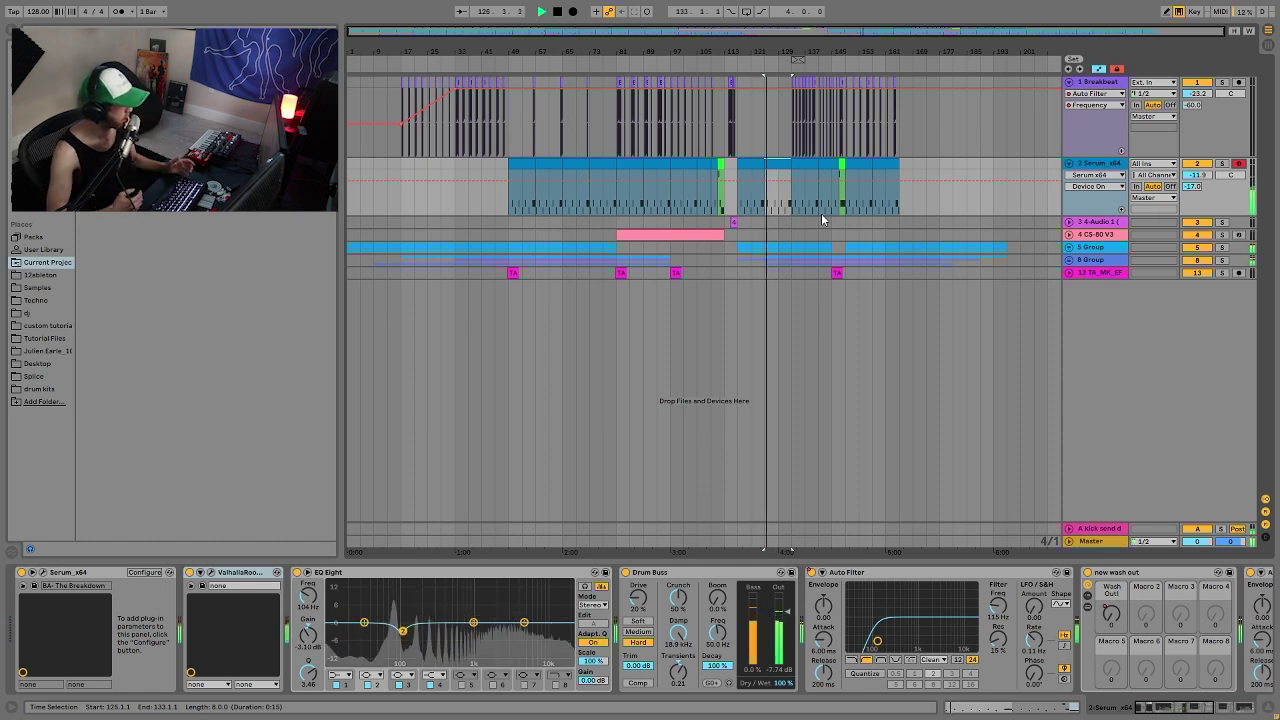
key("space")
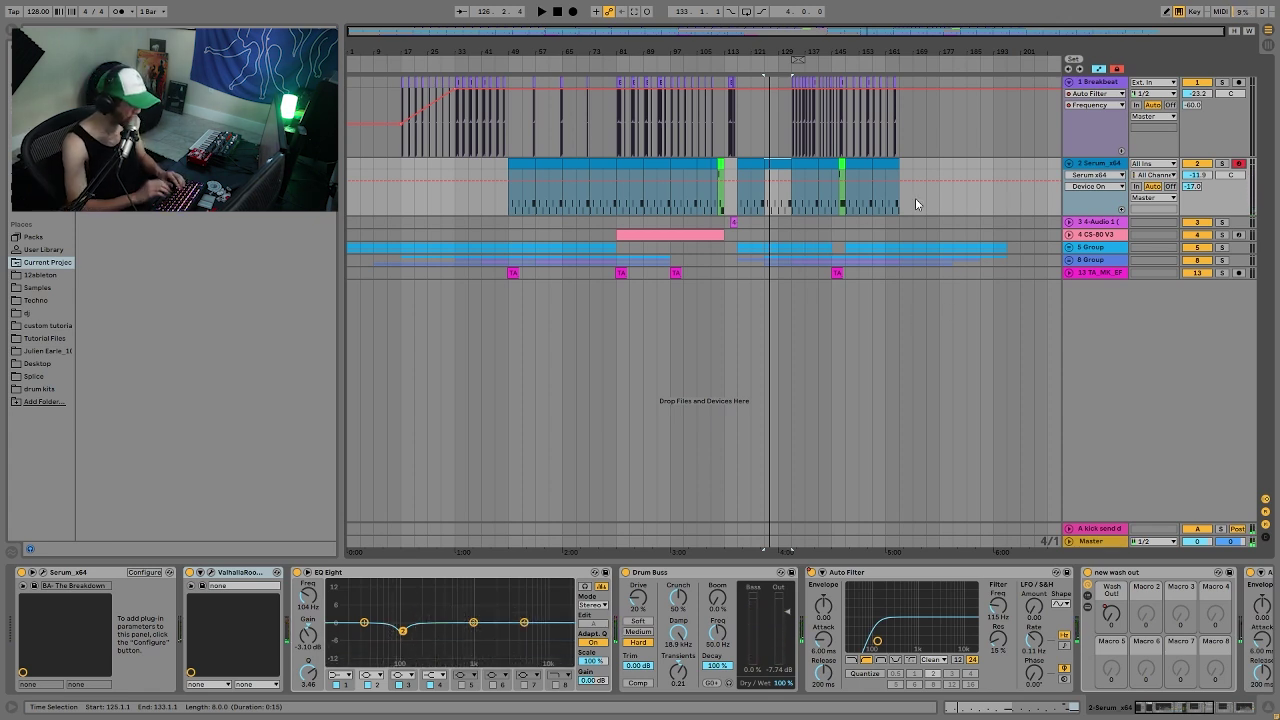
Audition single notes on the armed Serum track from the computer keyboard, shifting the octave up as needed
key("x")
key("a")
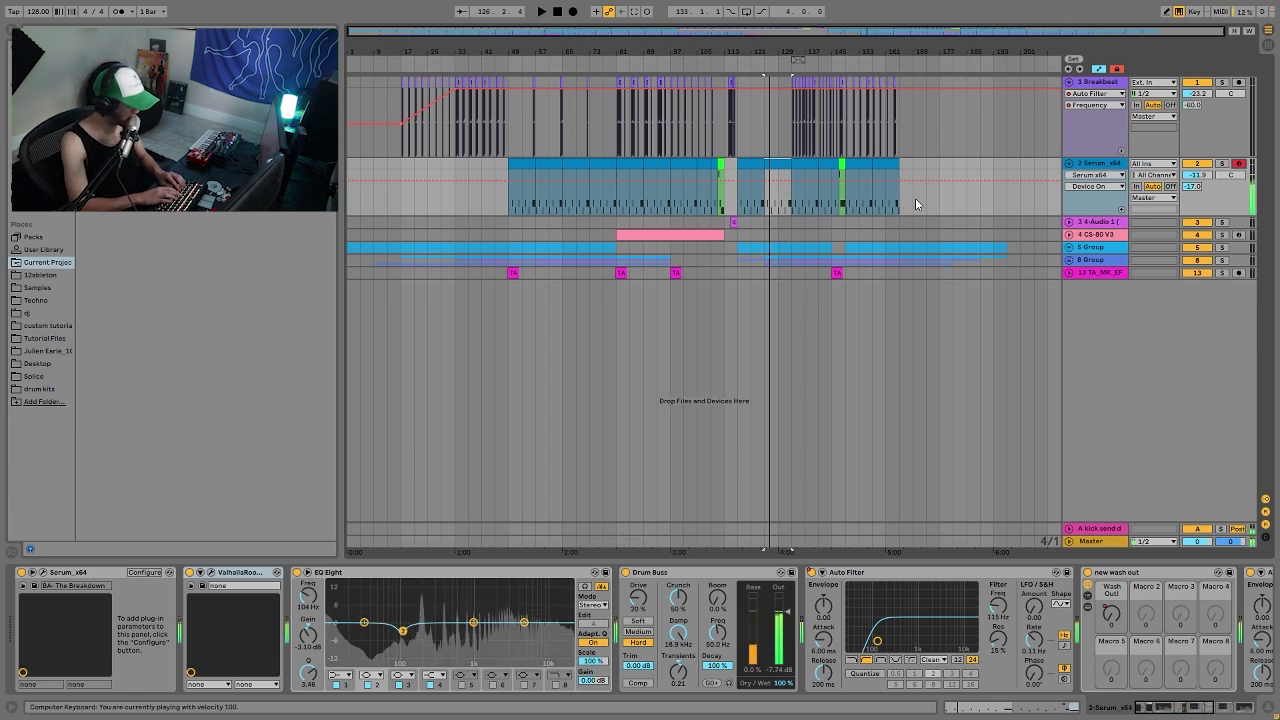
key("a")
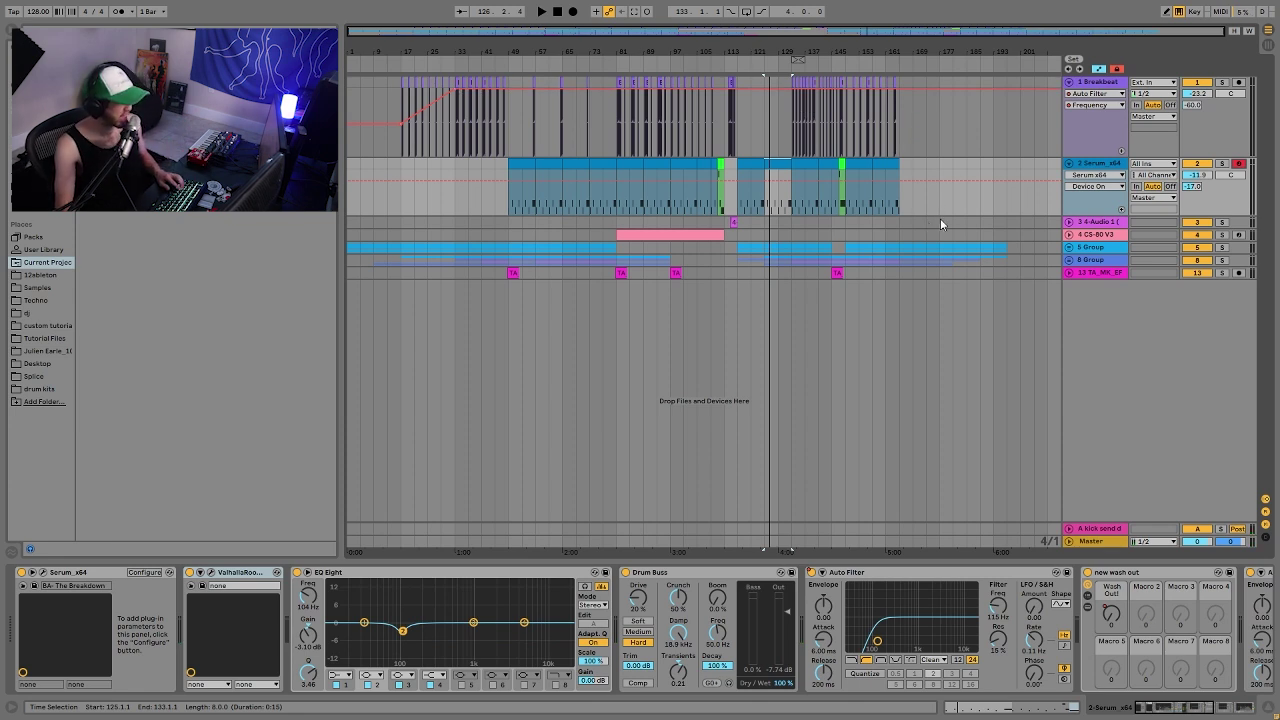
key("x")
key("a")
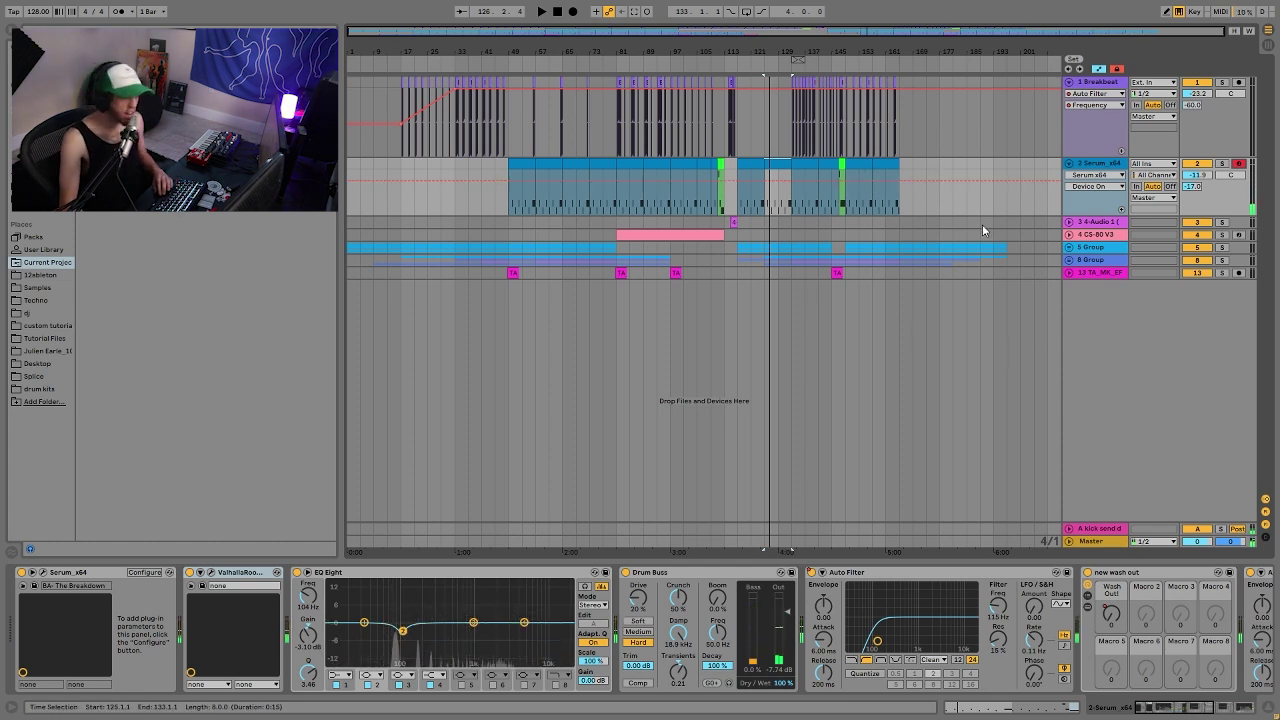
Compare the Serum clip at bar 125 with the green variation at bar 111, playing the variation with its notes shown
left_click(775, 167)
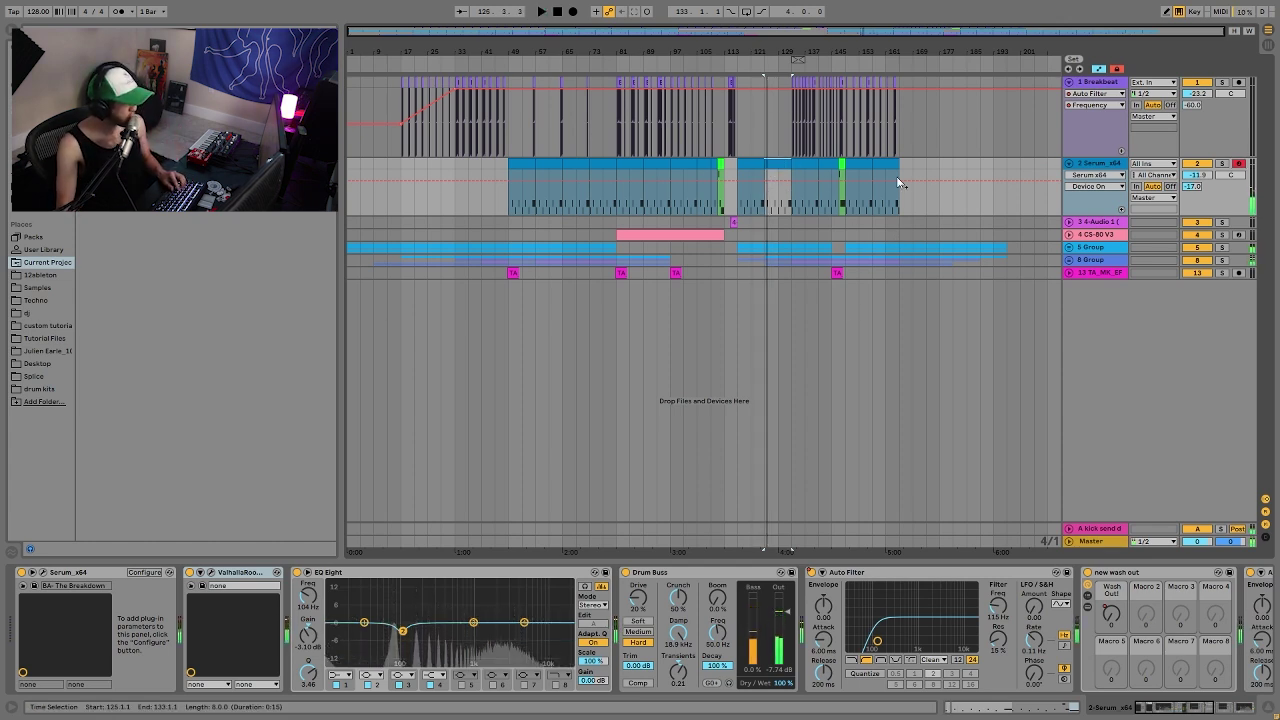
left_click(719, 163)
key("space")
key("shift+Tab")
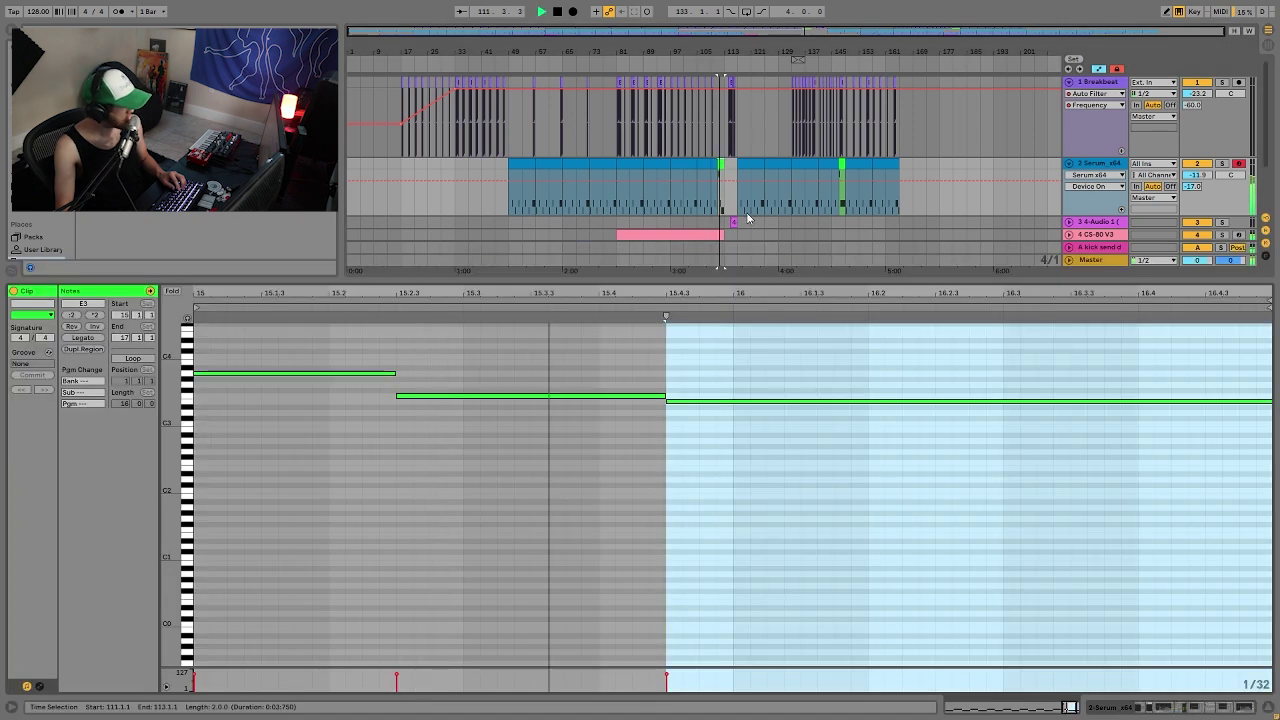
key("space")
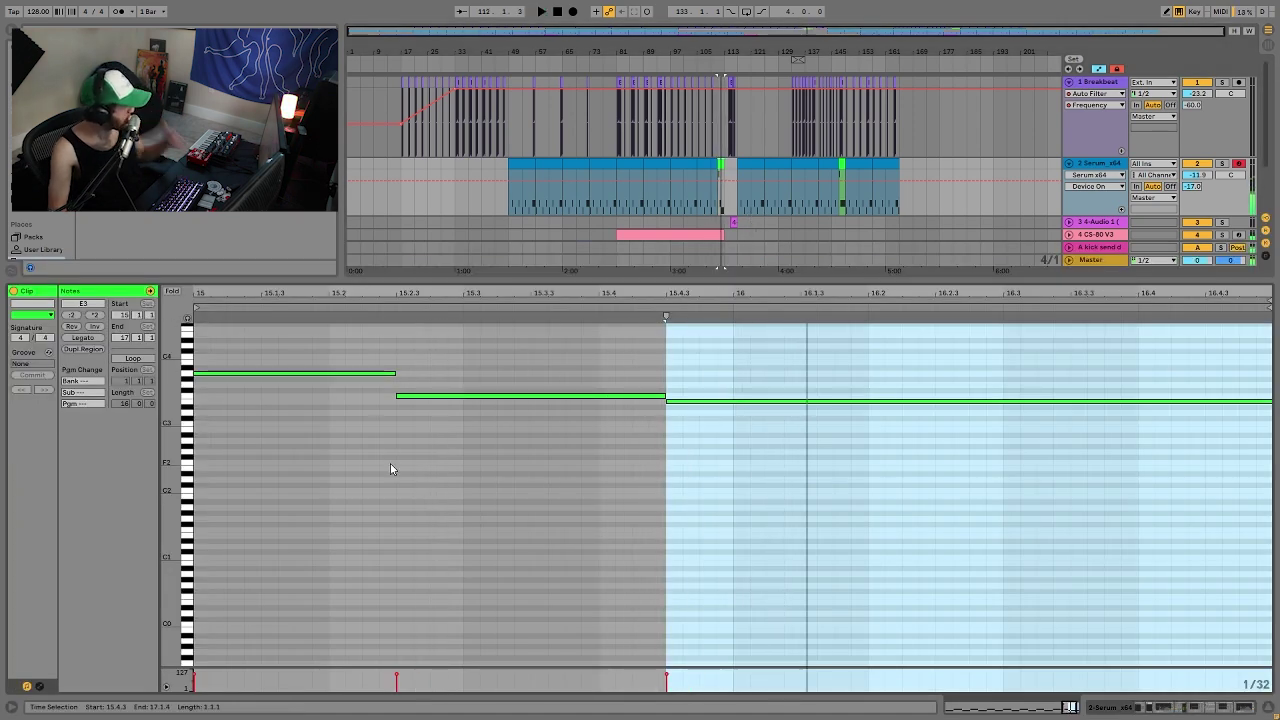
Point out the opening notes of the green Serum clip and return to the Serum track's devices
left_click(597, 410)
left_click_drag(590, 410, 582, 434)
left_click_drag(343, 349, 319, 452)
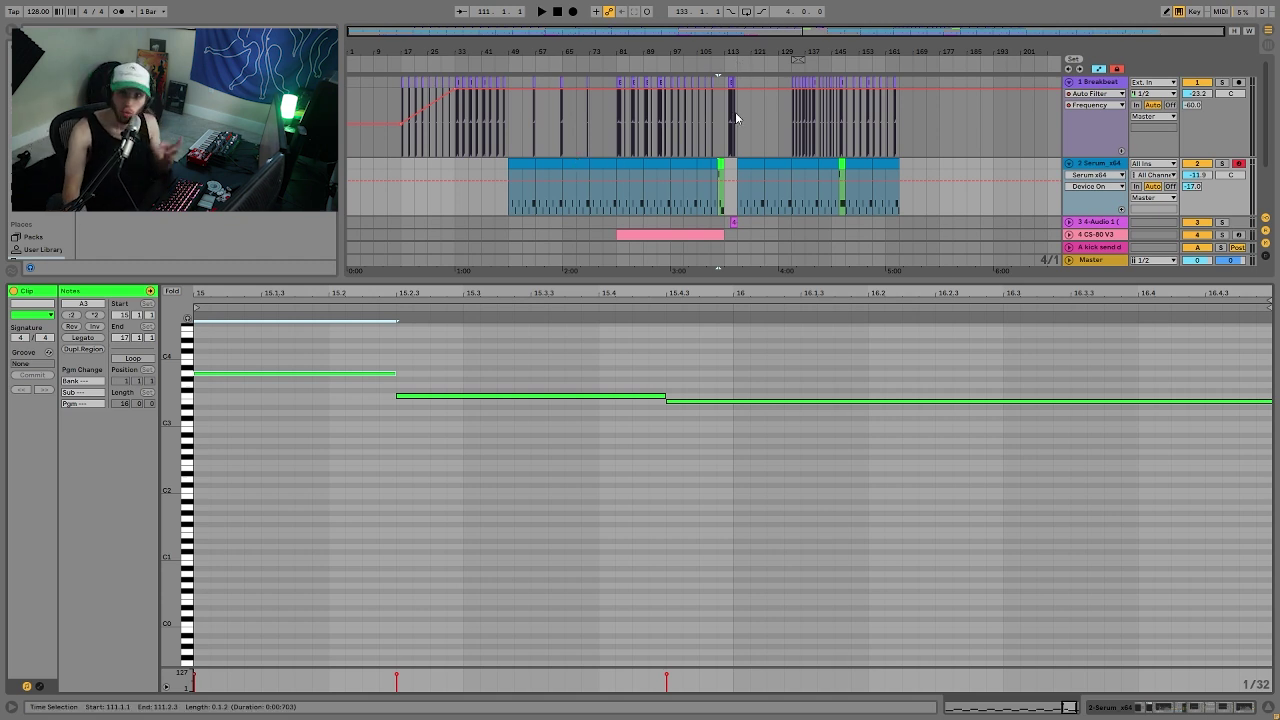
left_click(1117, 151)
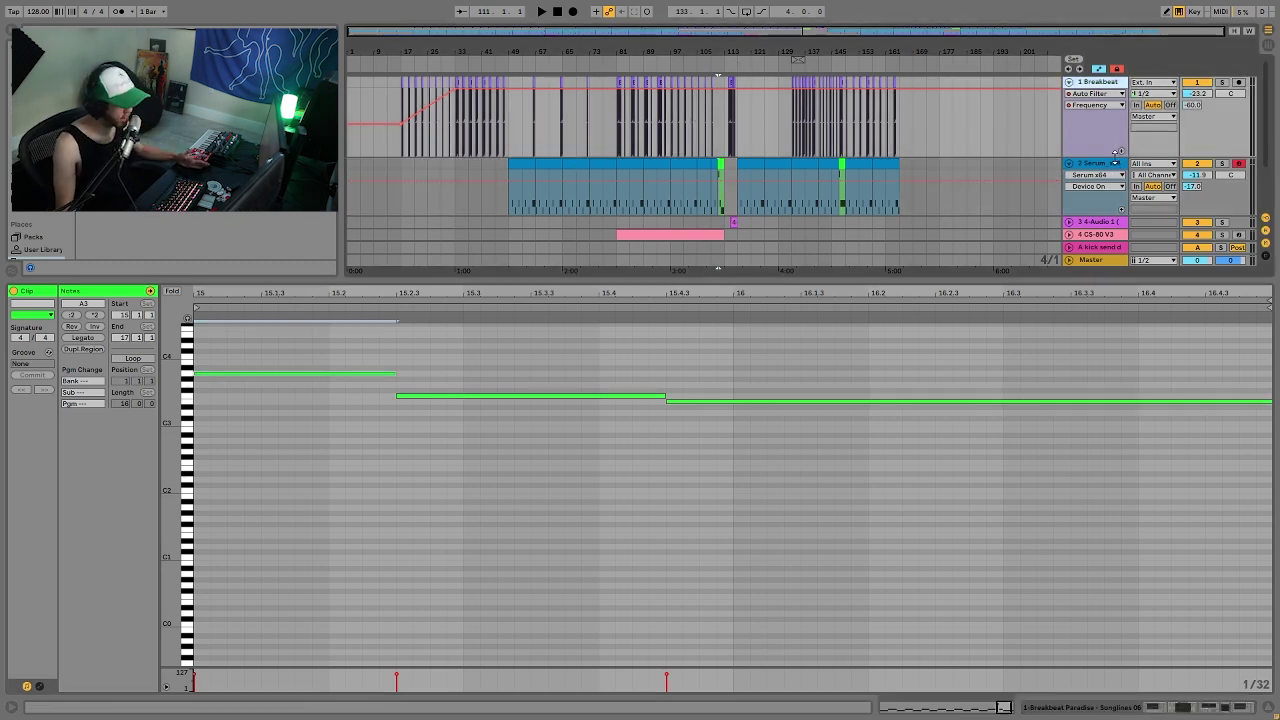
left_click(1106, 167)
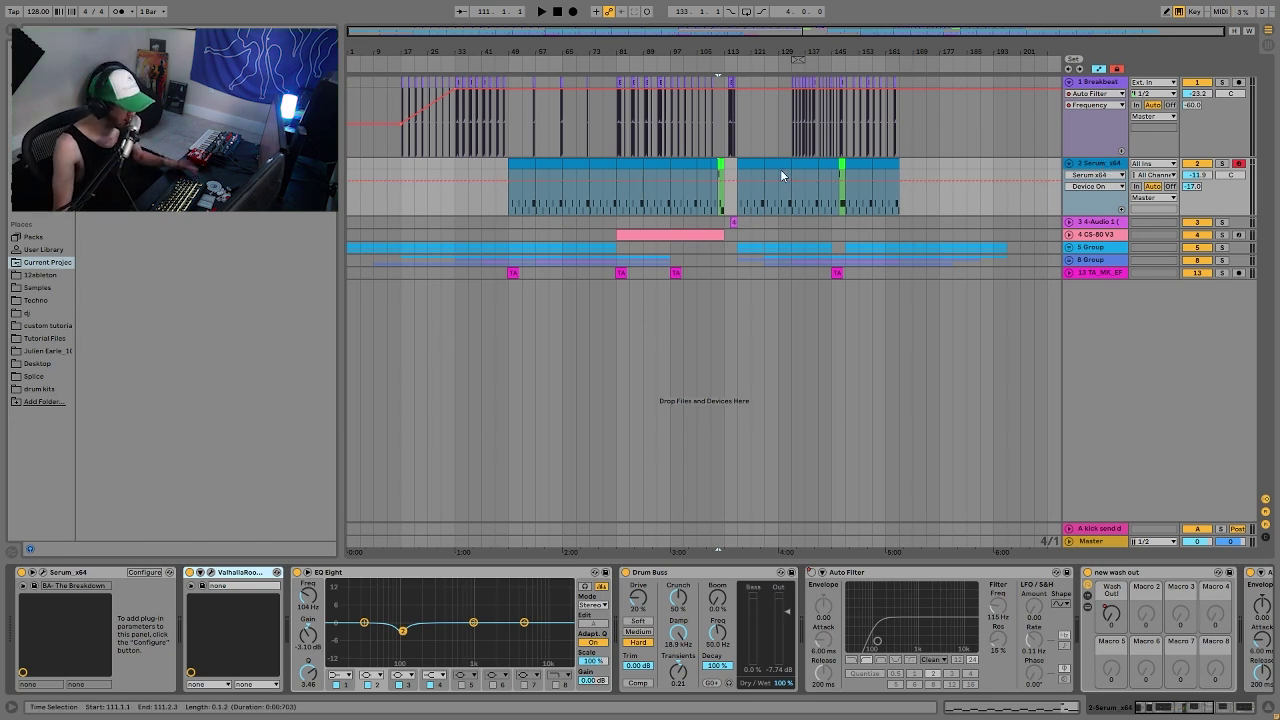
Select bars 117 to 125 on the Serum track, open the Serum plug-in window and inspect its preset categories
left_click_drag(765, 176, 738, 174)
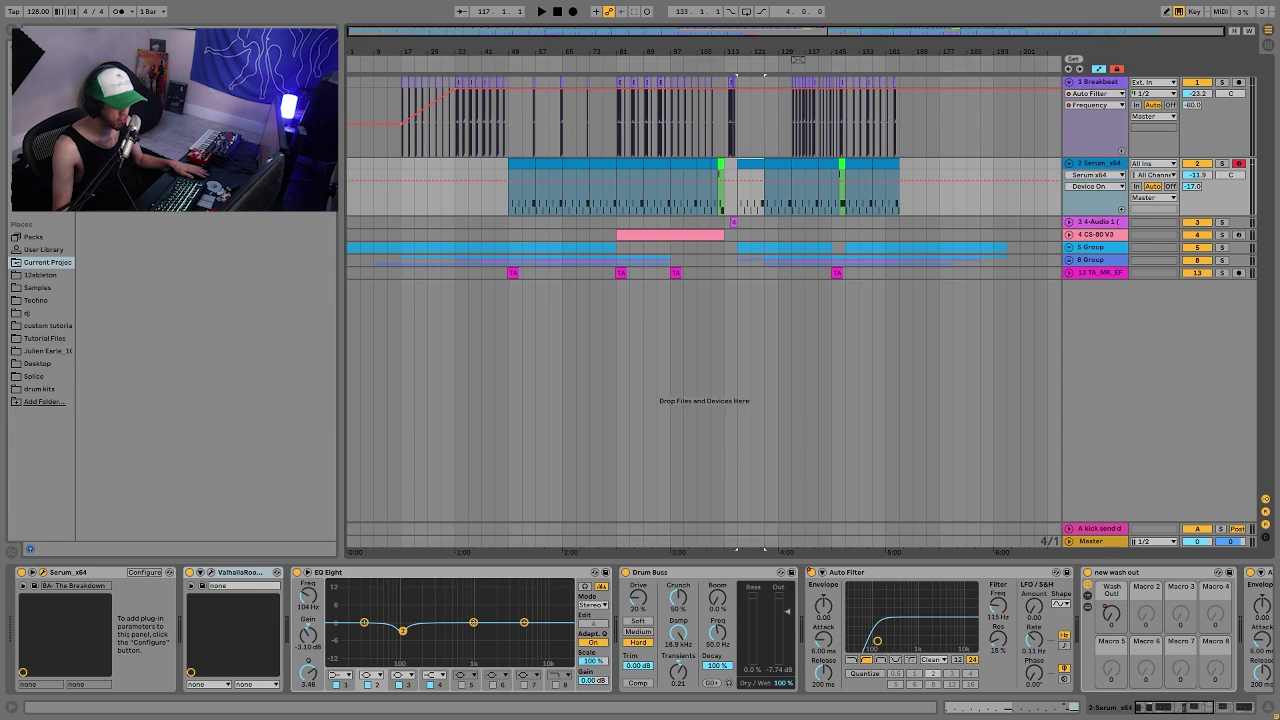
left_click(43, 572)
left_click_drag(1098, 112, 457, 69)
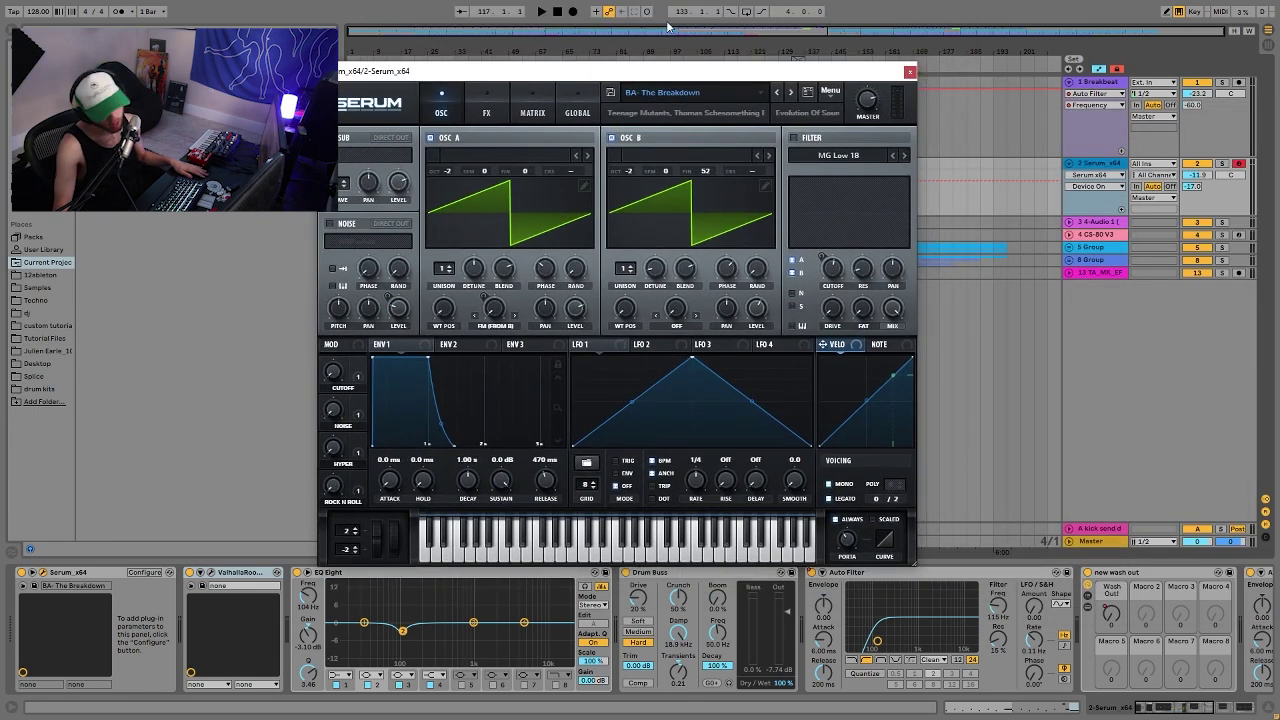
left_click(679, 90)
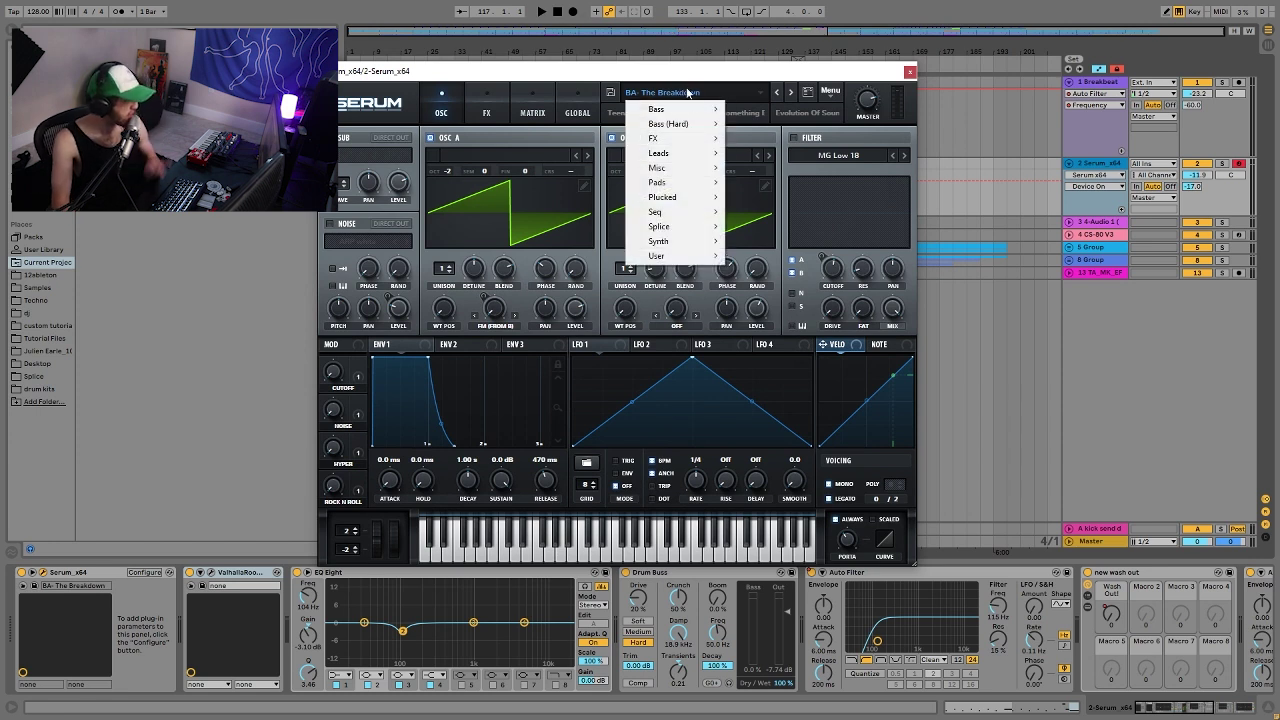
left_click(815, 93)
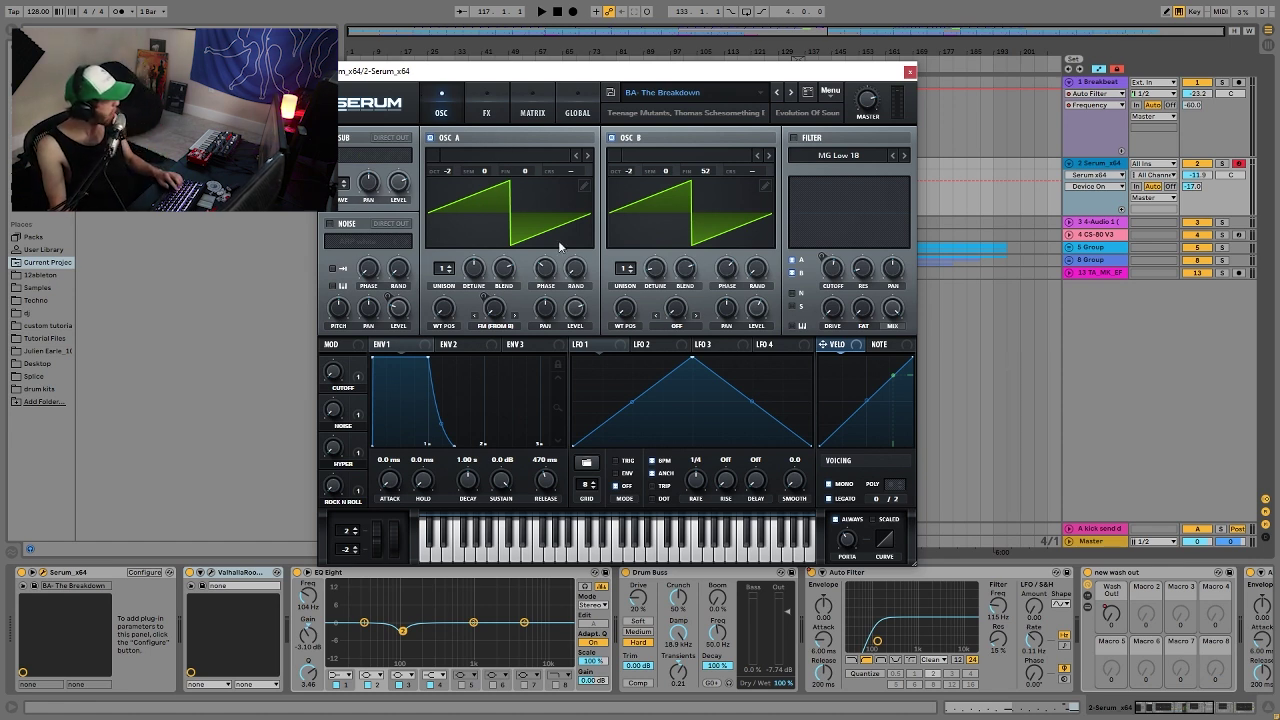
Play the BA- The Breakdown patch from bar 117 and show Serum's effects page
key("space")
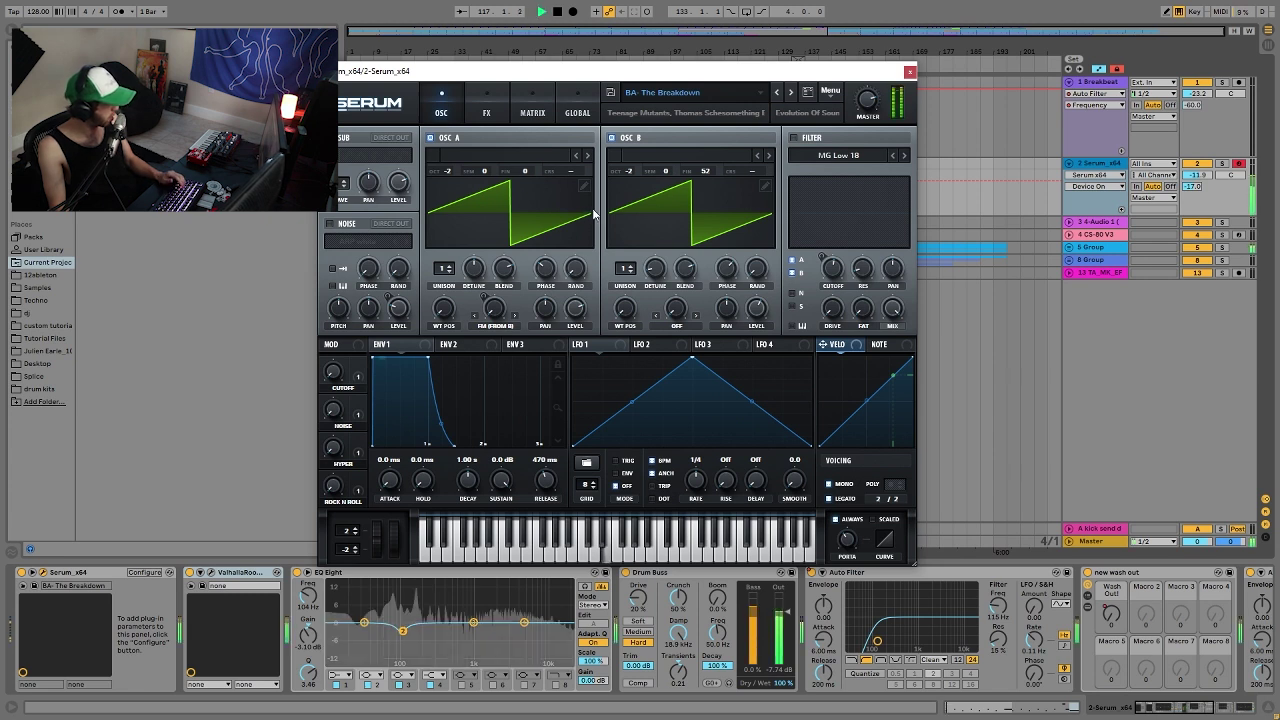
key("space")
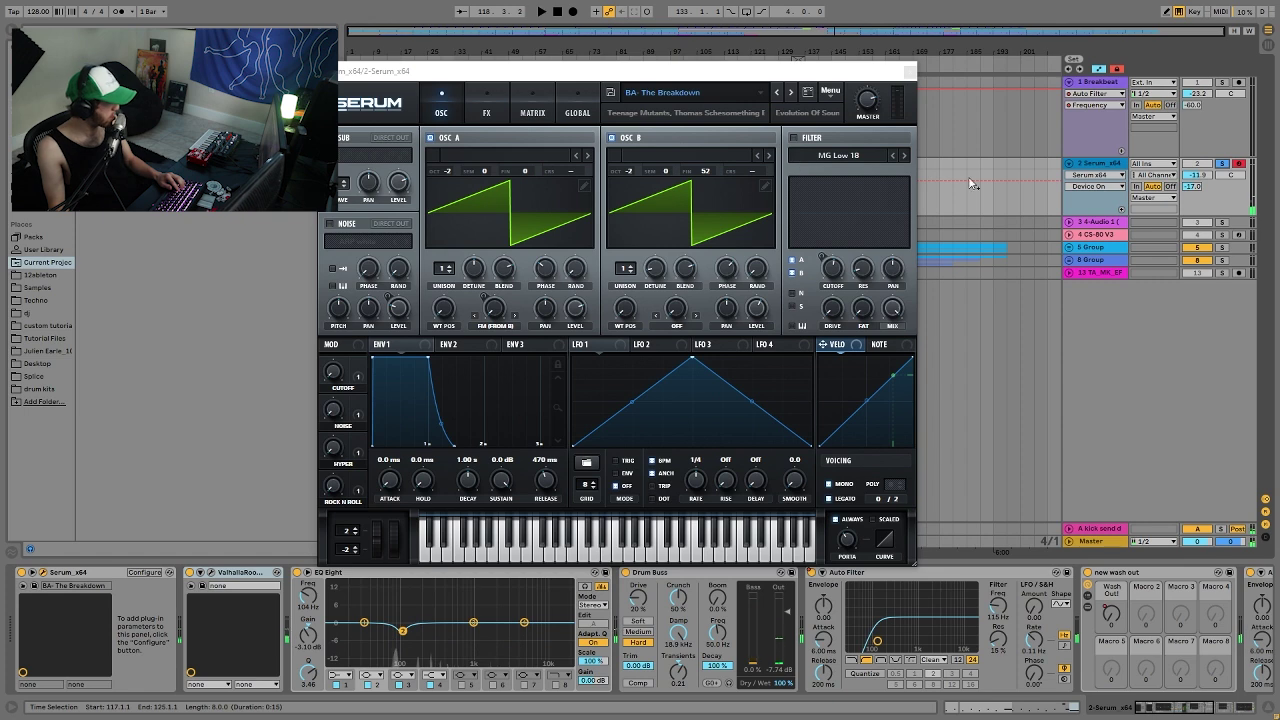
left_click(487, 104)
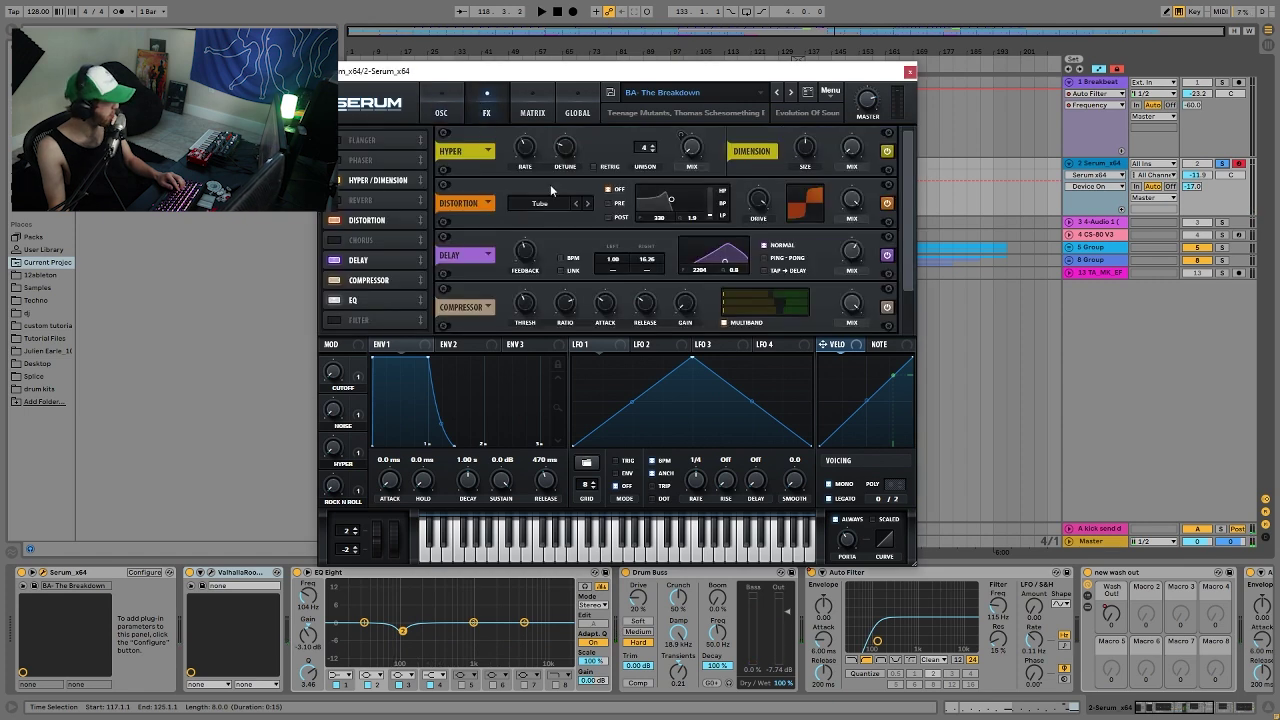
scroll(640, 200, "down", 1)
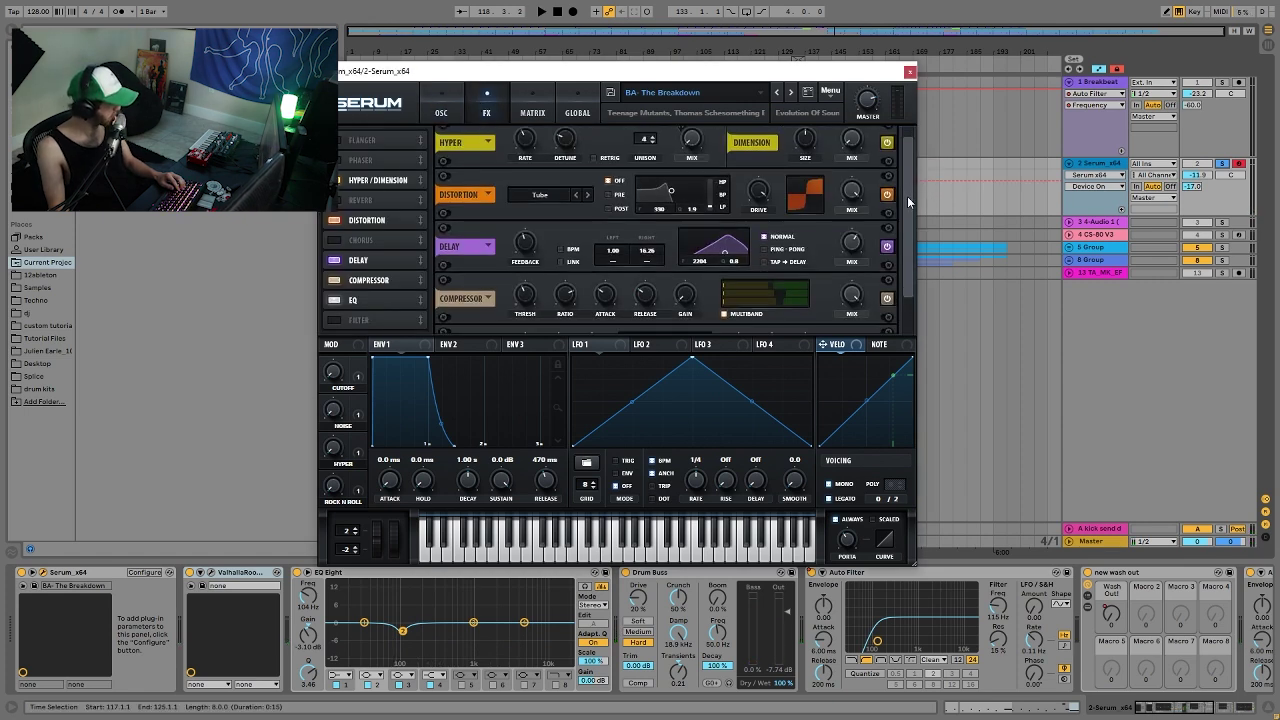
Compare the Serum patch with the Hyper/Dimension effect bypassed and switched back on during playback
key("space")
left_click(338, 181)
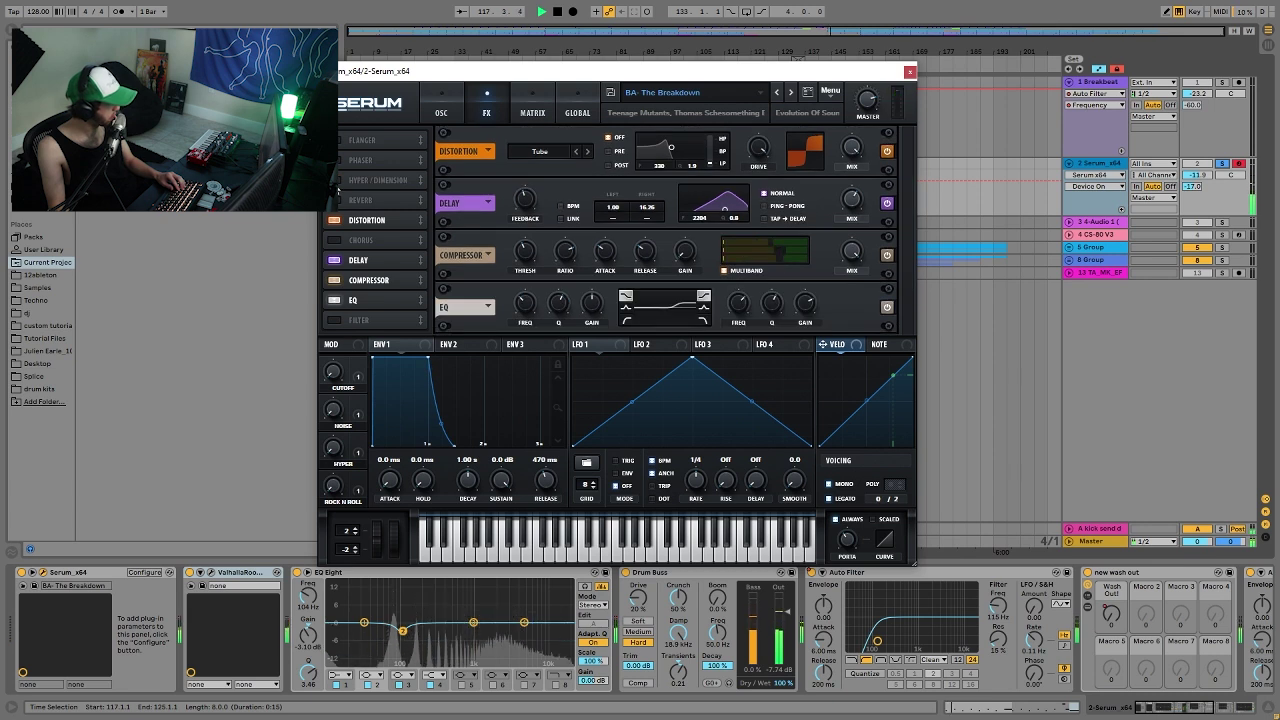
left_click(338, 181)
key("space")
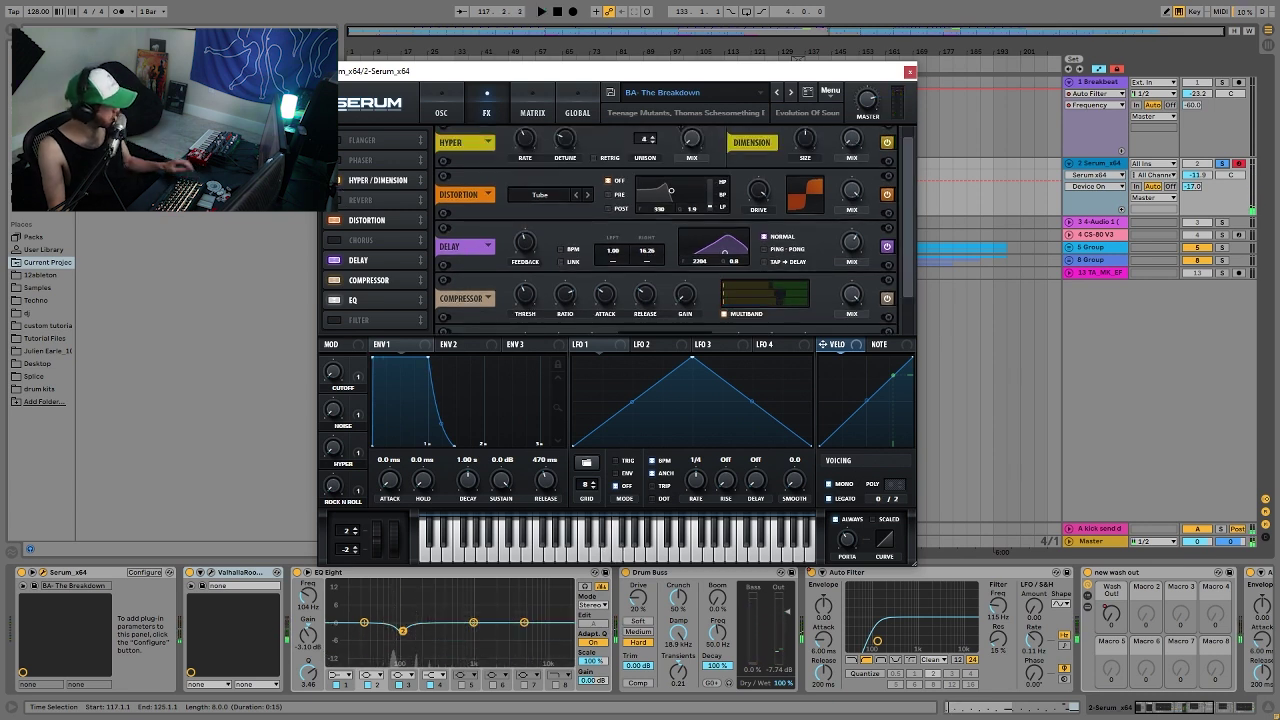
Compare the Serum patch with the Distortion effect bypassed and switched back on during playback
left_click(338, 221)
key("space")
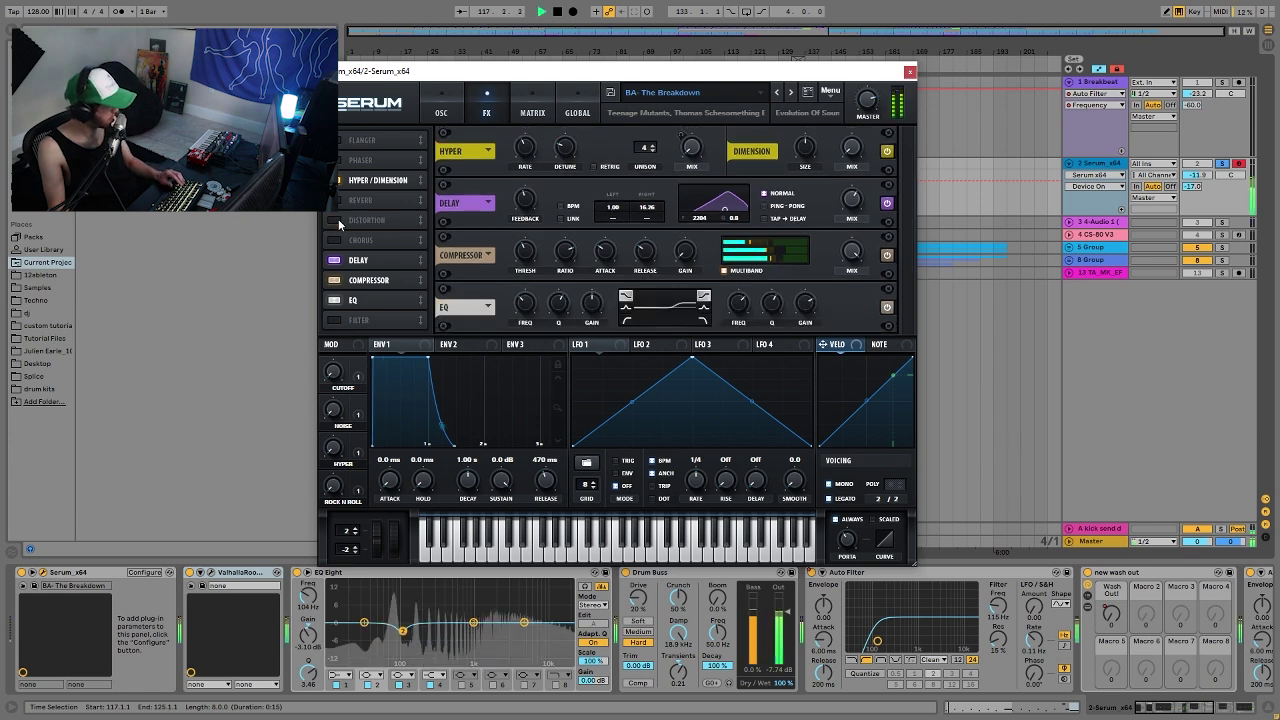
left_click(338, 221)
key("space")
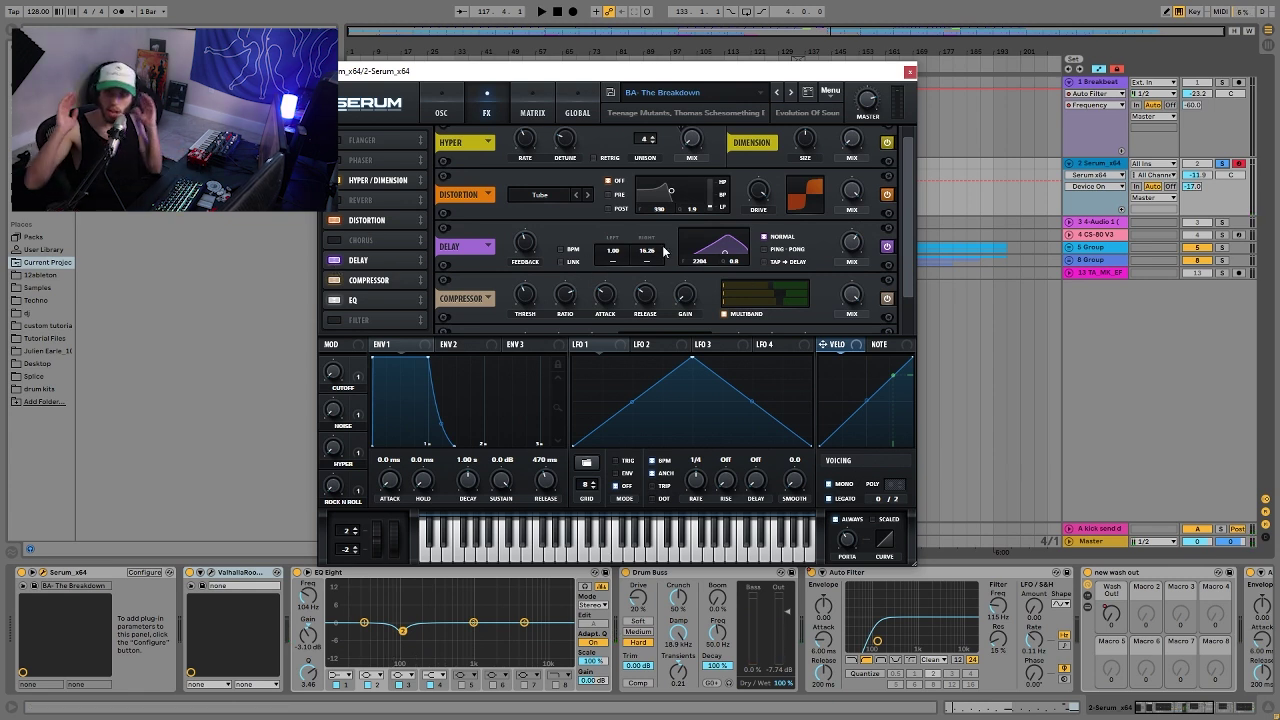
Compare the Serum patch with the Delay effect bypassed and switched back on during playback
left_click(335, 261)
key("space")
left_click(333, 262)
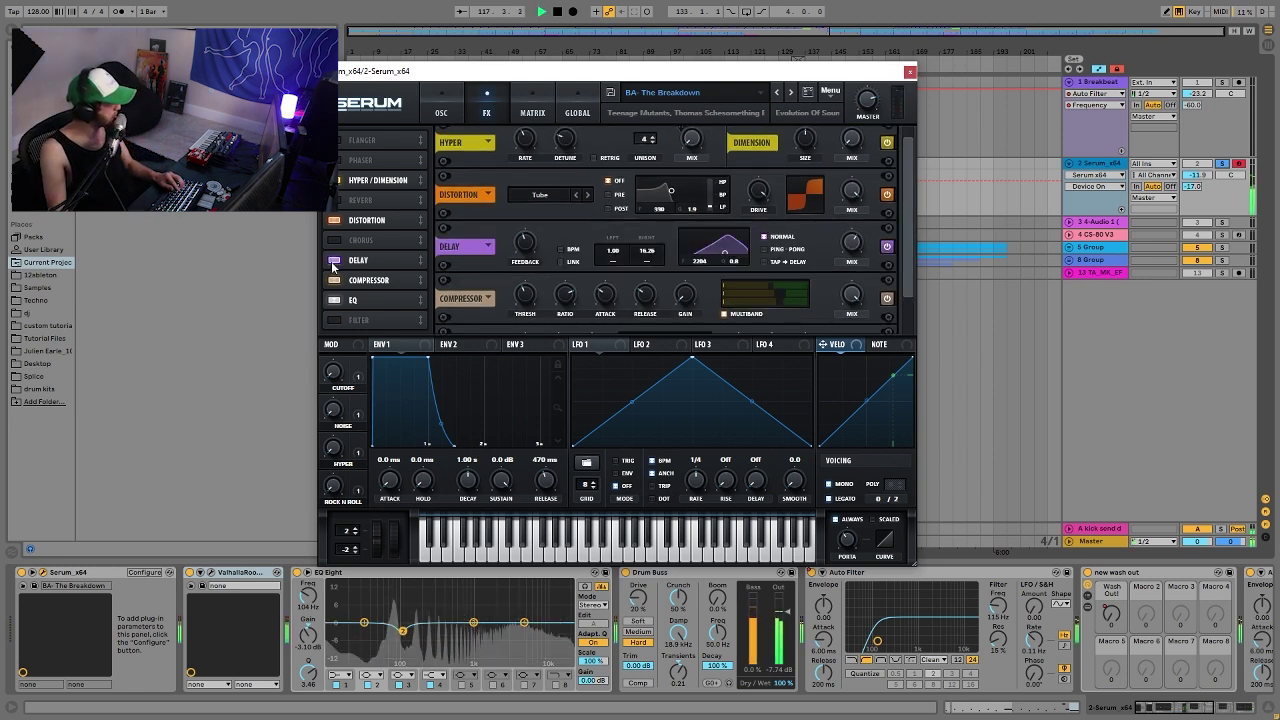
Compare the Serum patch with the Compressor effect bypassed and switched back on during playback
key("space")
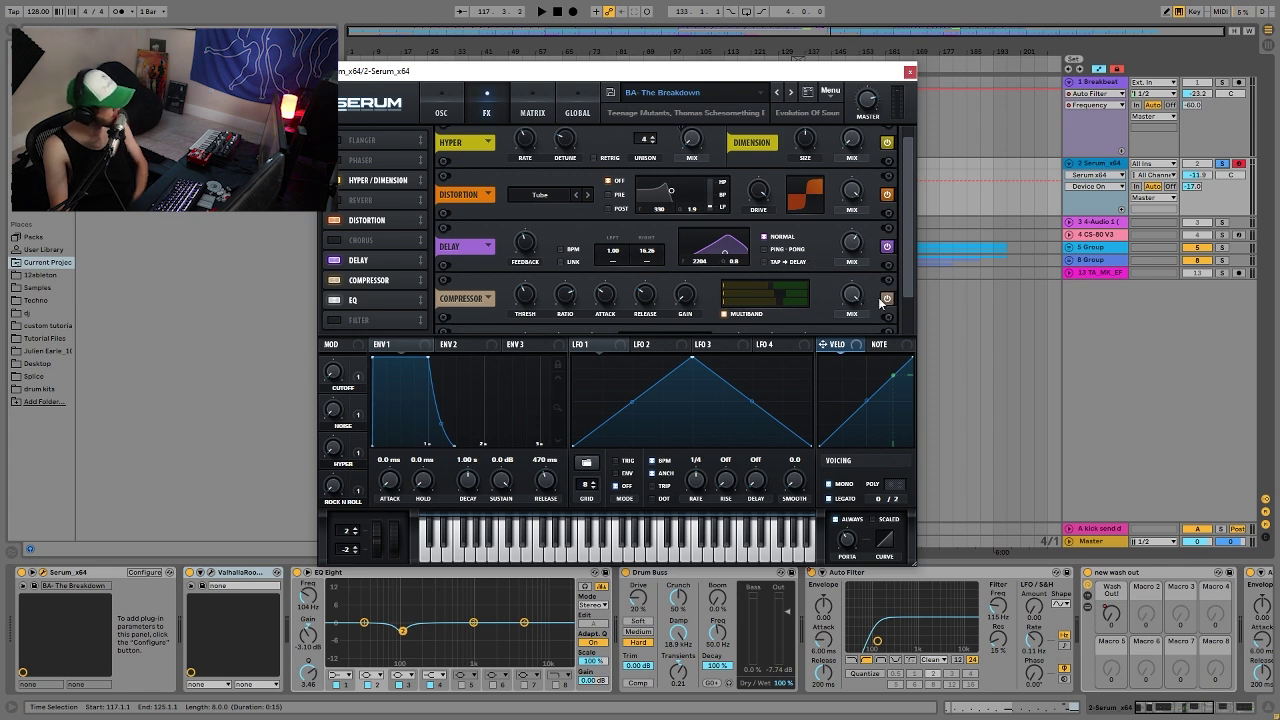
key("space")
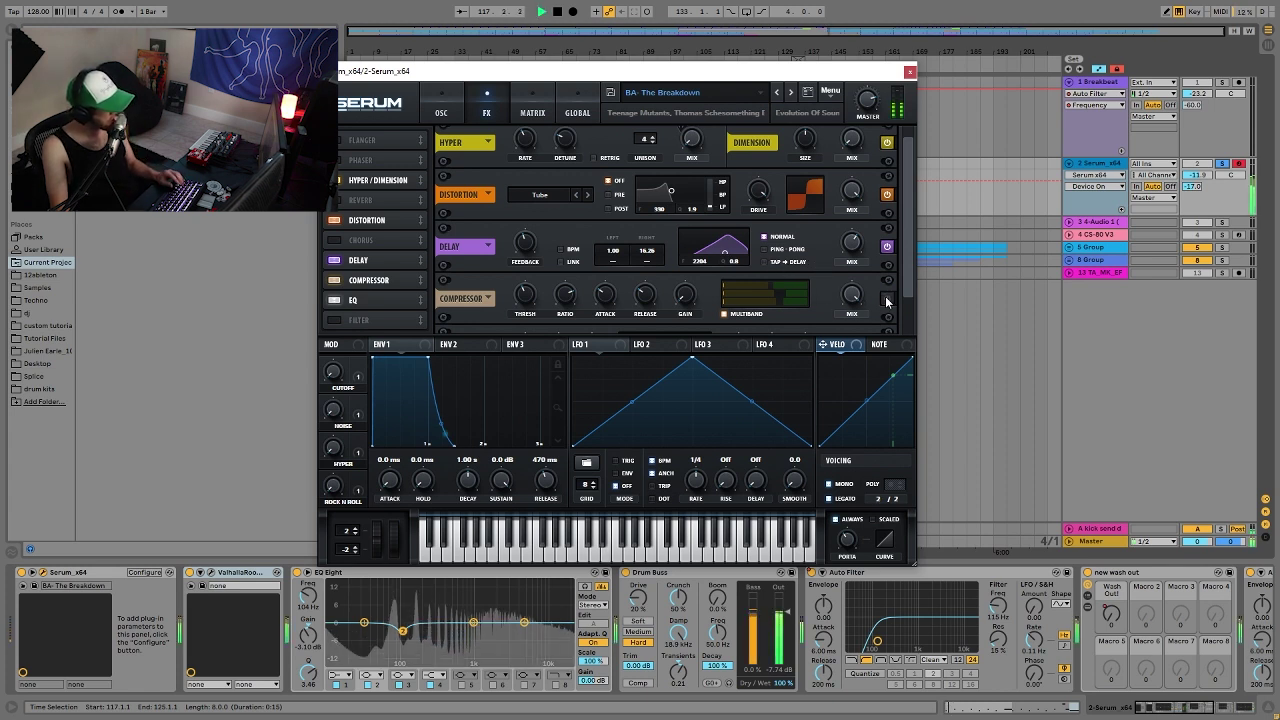
left_click(886, 298)
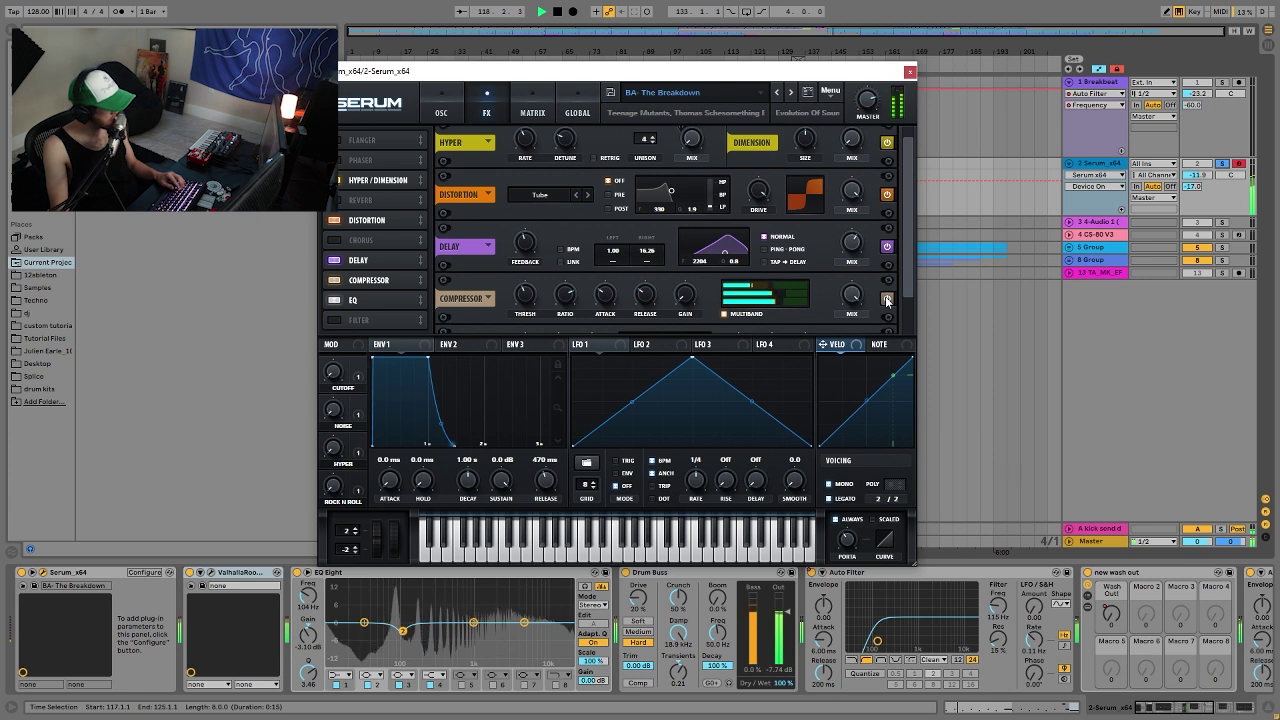
key("space")
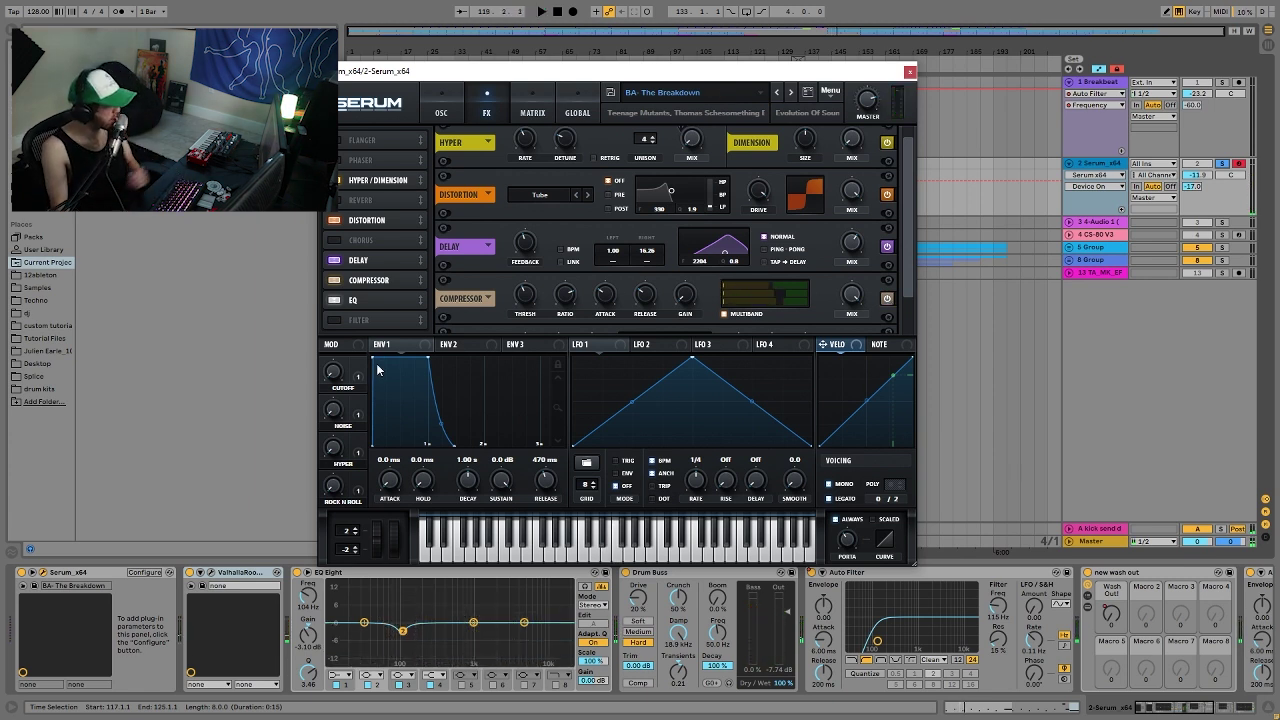
Play the Serum patch from bar 117 while showing the EQ at the end of its effects rack
key("space")
left_click_drag(910, 235, 910, 410)
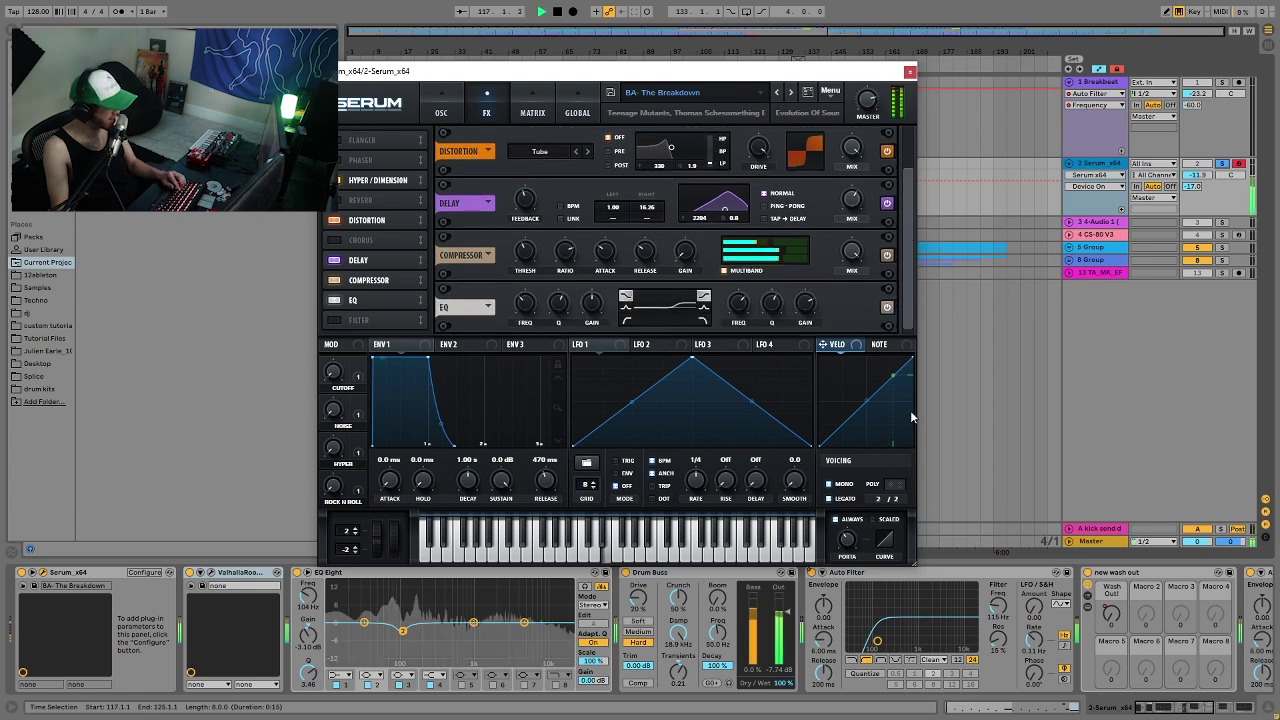
key("space")
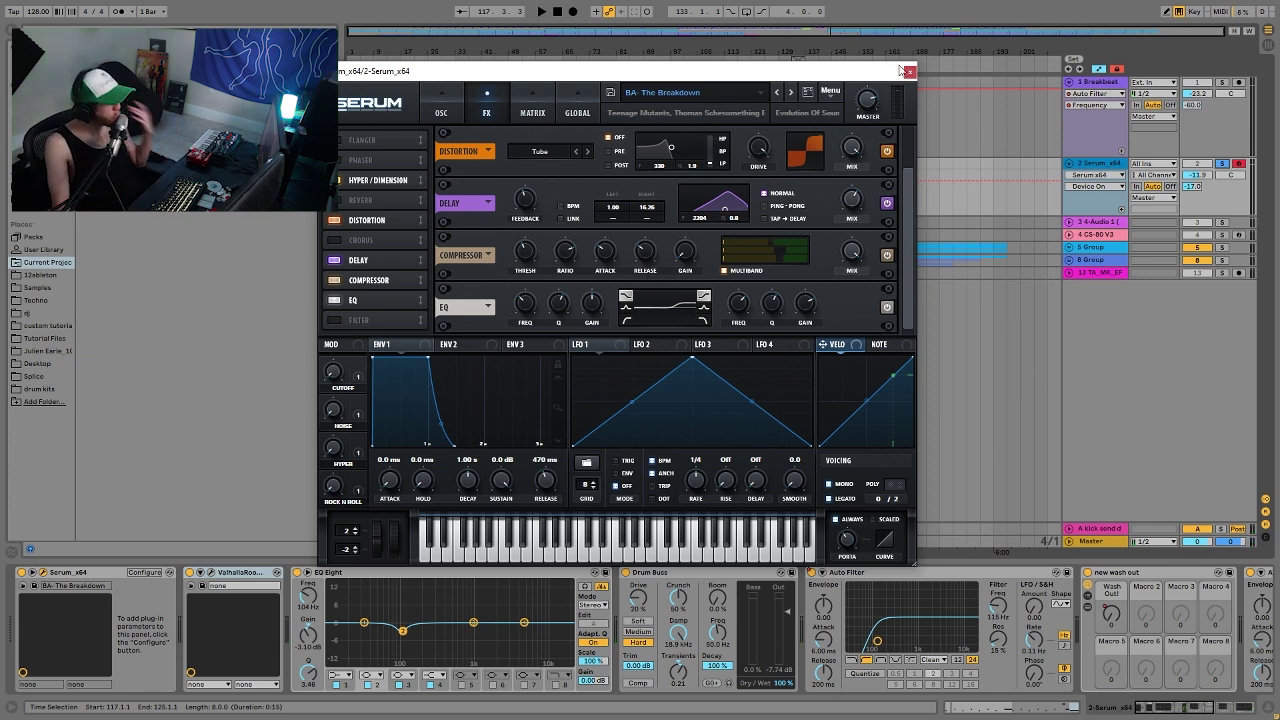
Examine the OSC A and OSC B waveforms in relation to Serum's effects rack
left_click(455, 100)
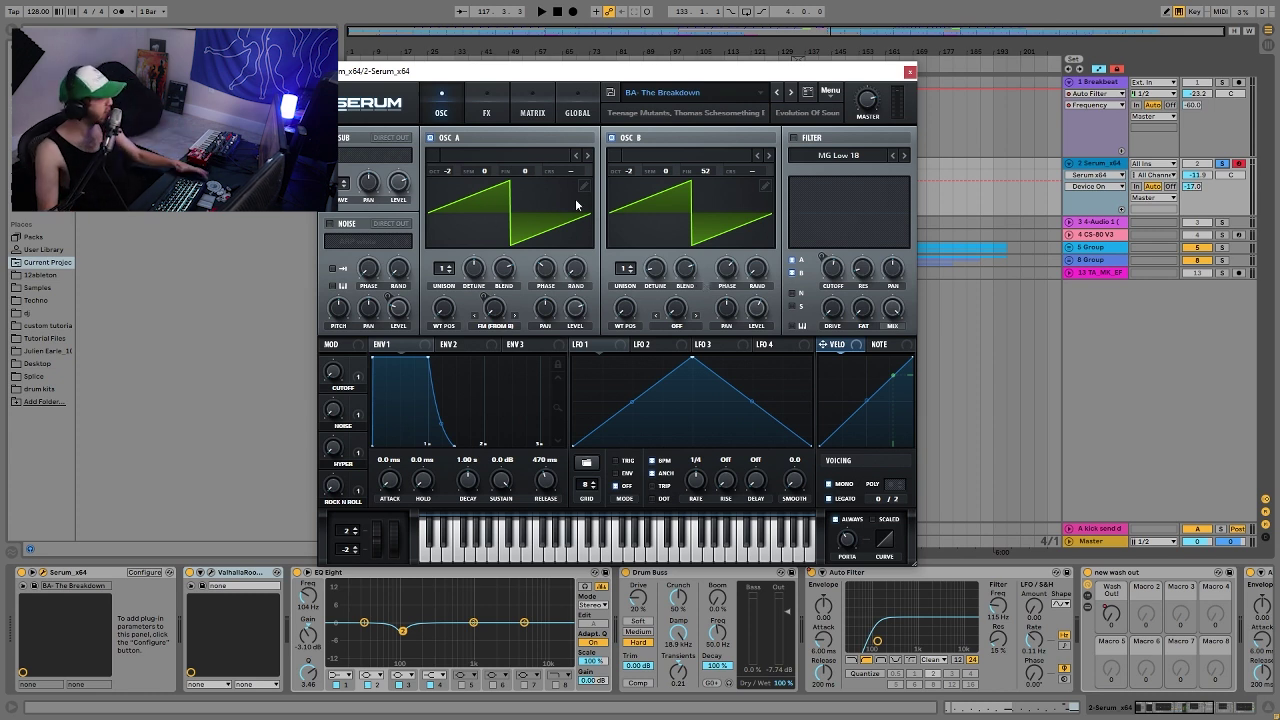
left_click(487, 104)
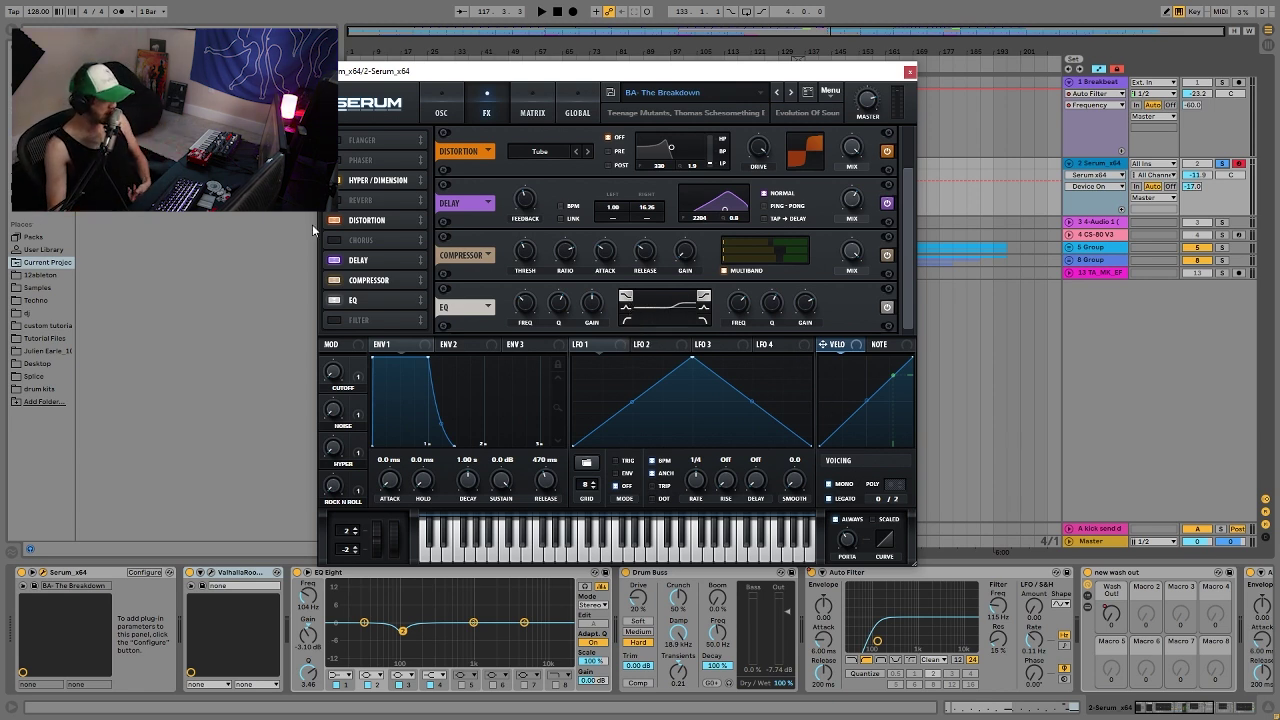
left_click(436, 115)
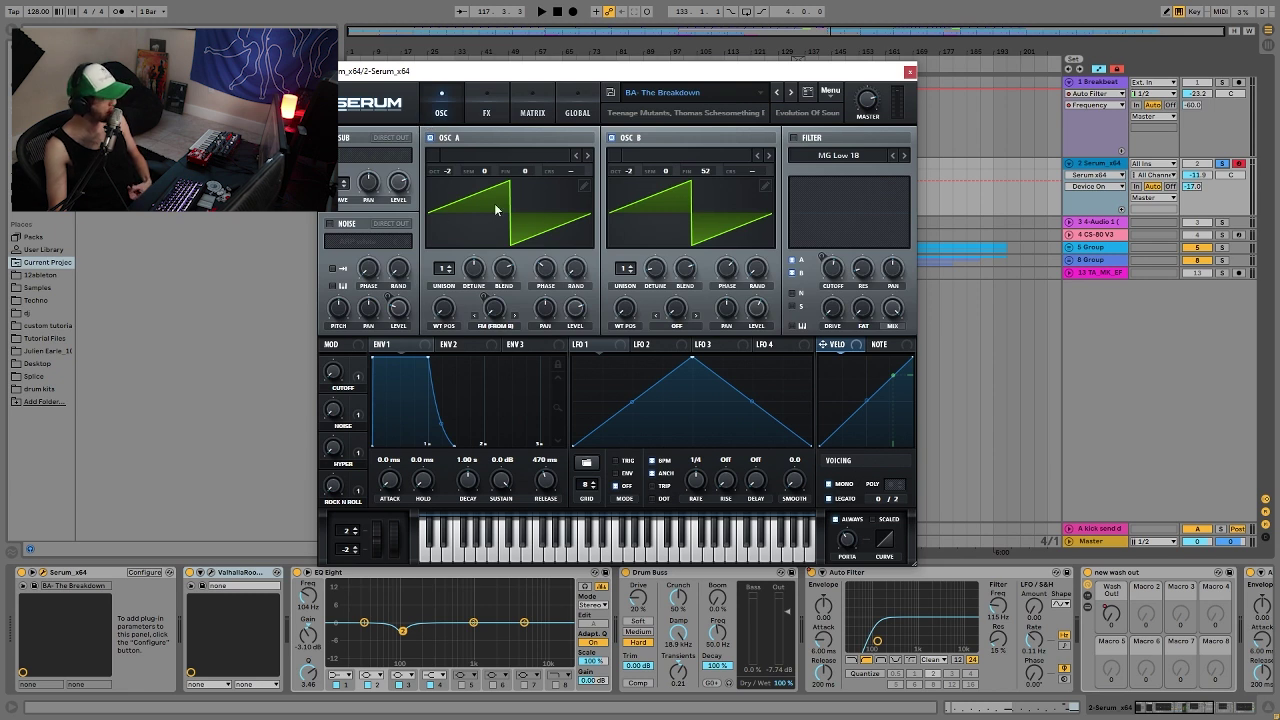
left_click(470, 98)
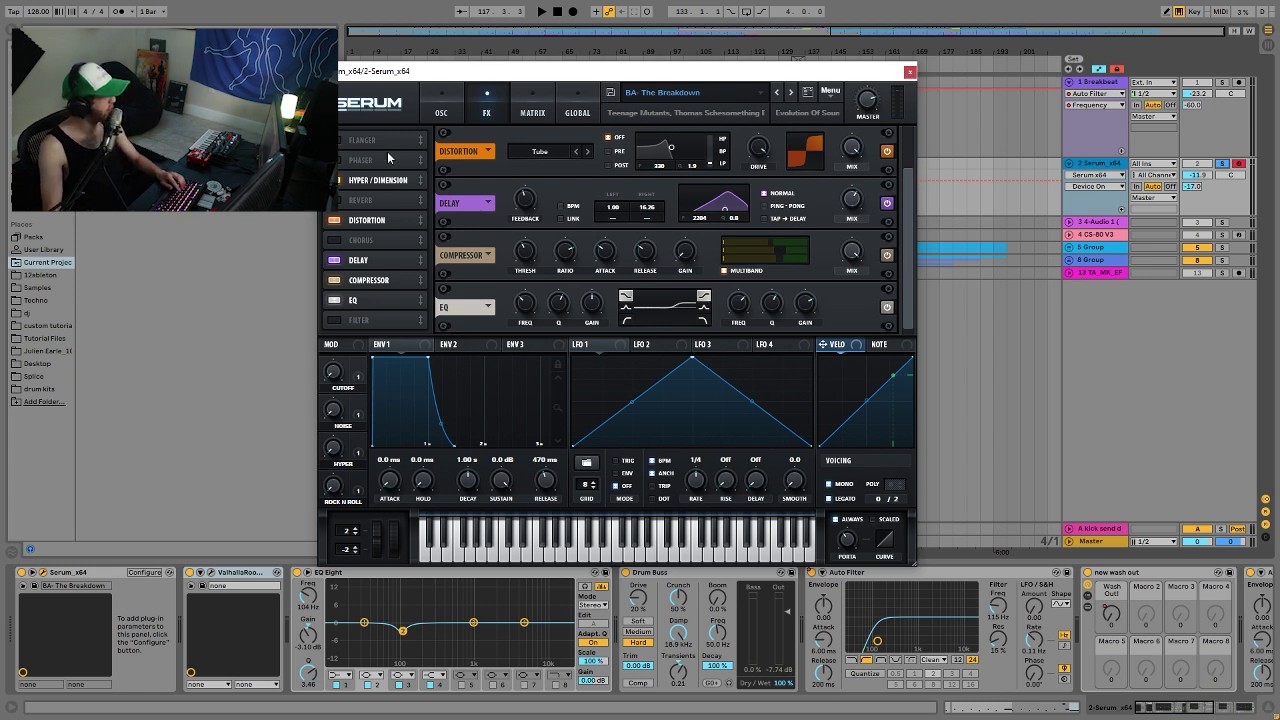
Enable Serum's Filter effect, set its type to Reverb and adjust its resonance
left_click(337, 318)
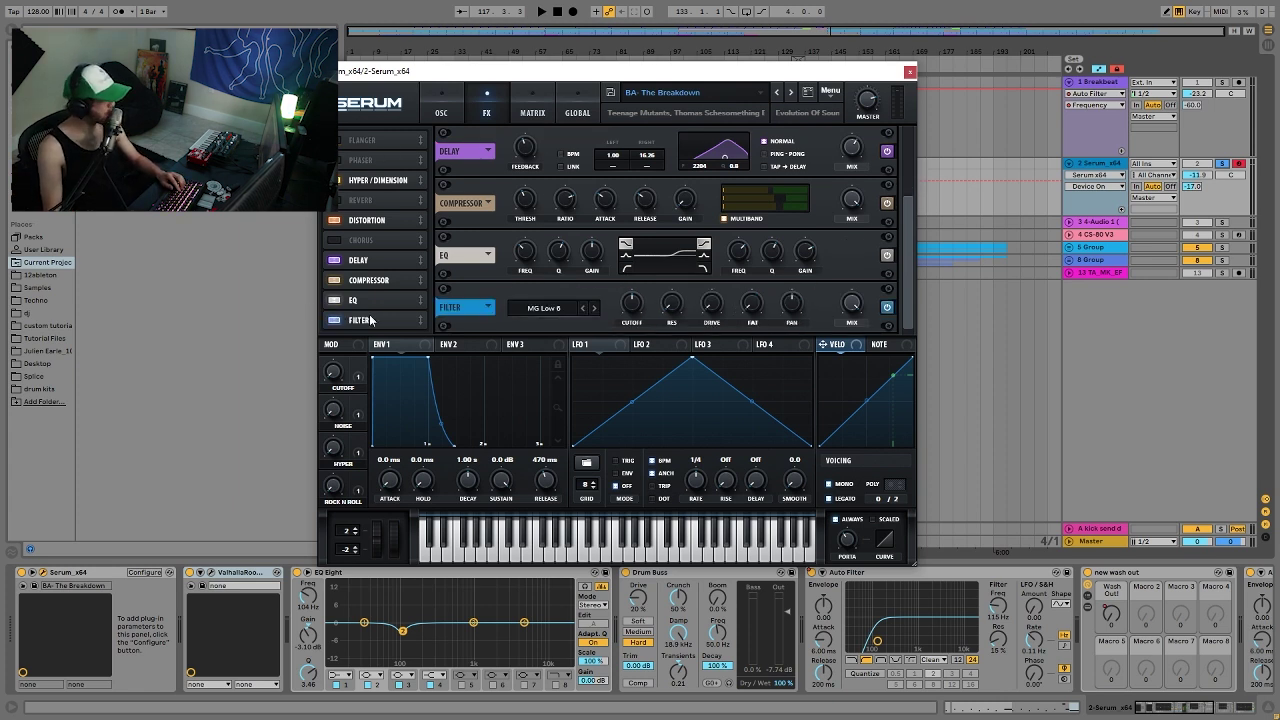
left_click(535, 310)
mouse_move(555, 367)
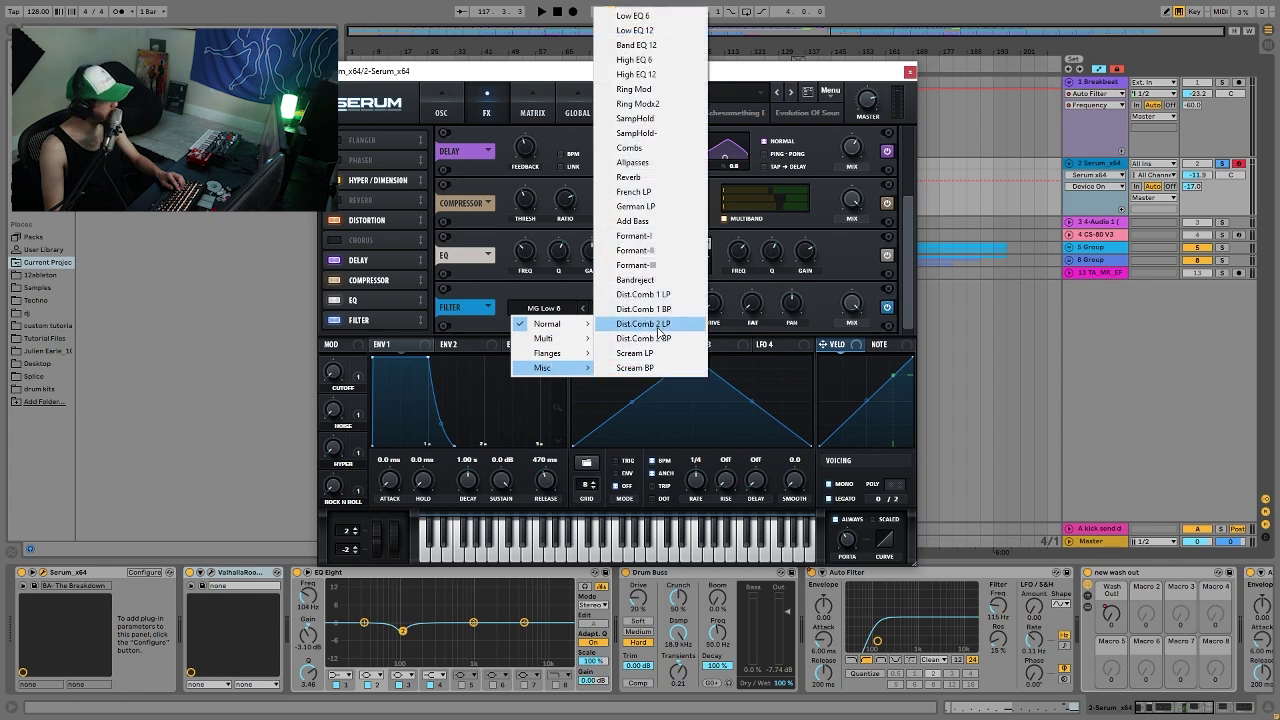
left_click(628, 177)
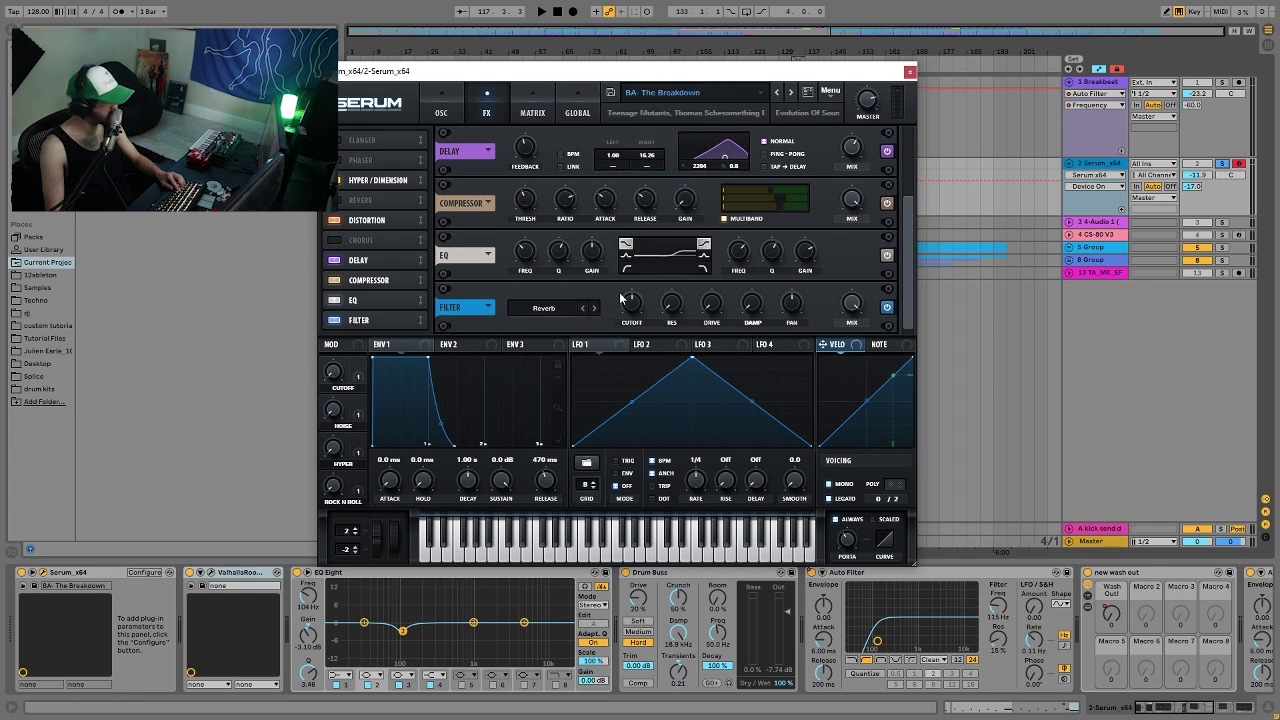
left_click(672, 303)
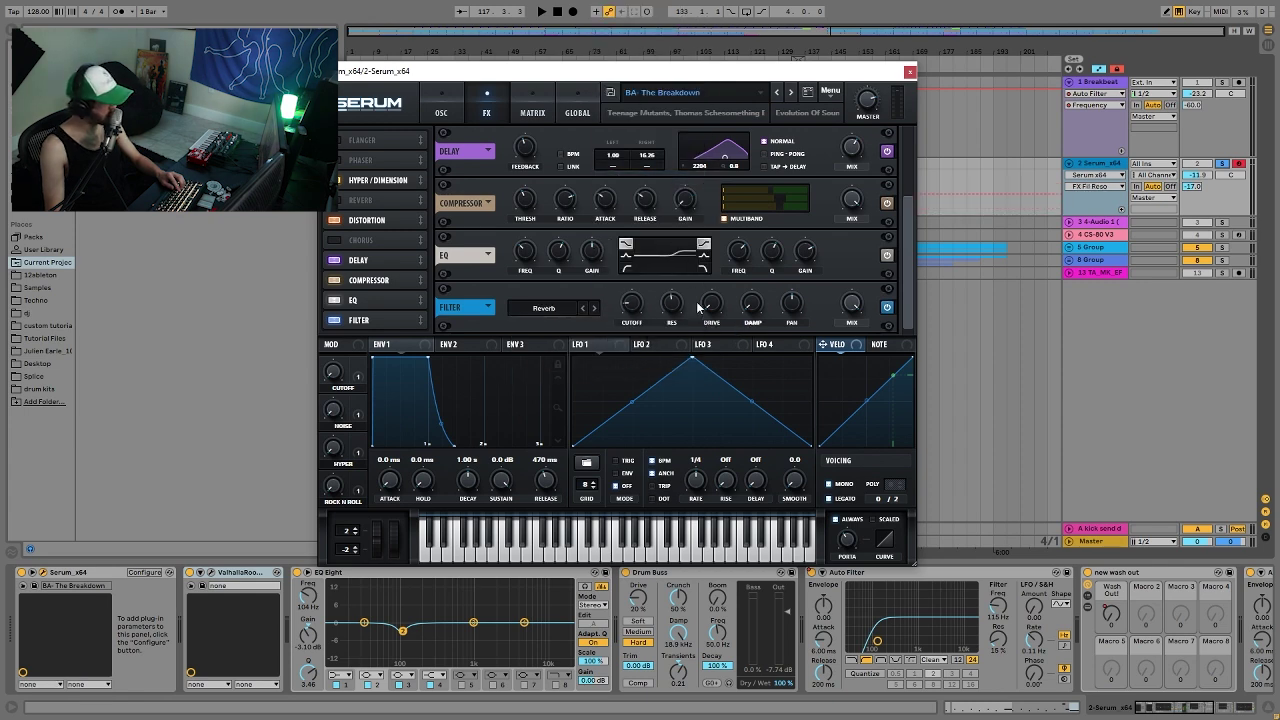
Audition the Reverb filter with adjusted damping during playback, and switch the Filter effect back off
key("space")
left_click(742, 307)
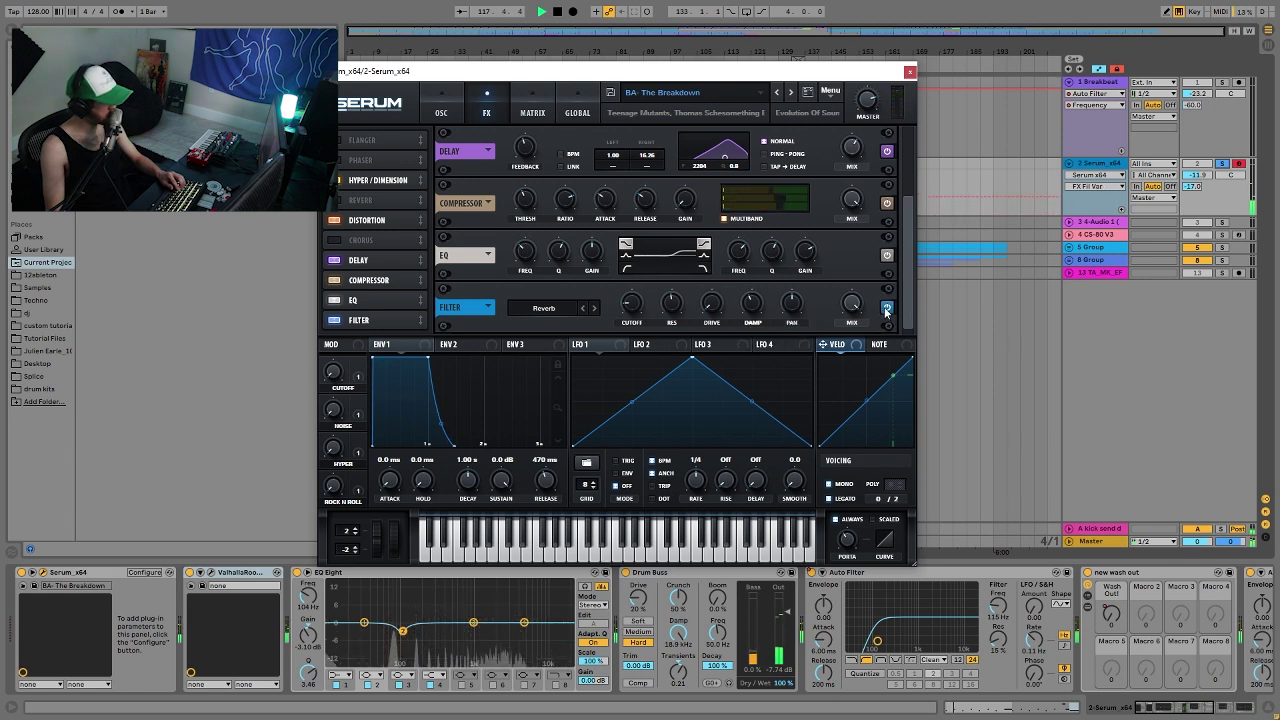
left_click(380, 320)
key("space")
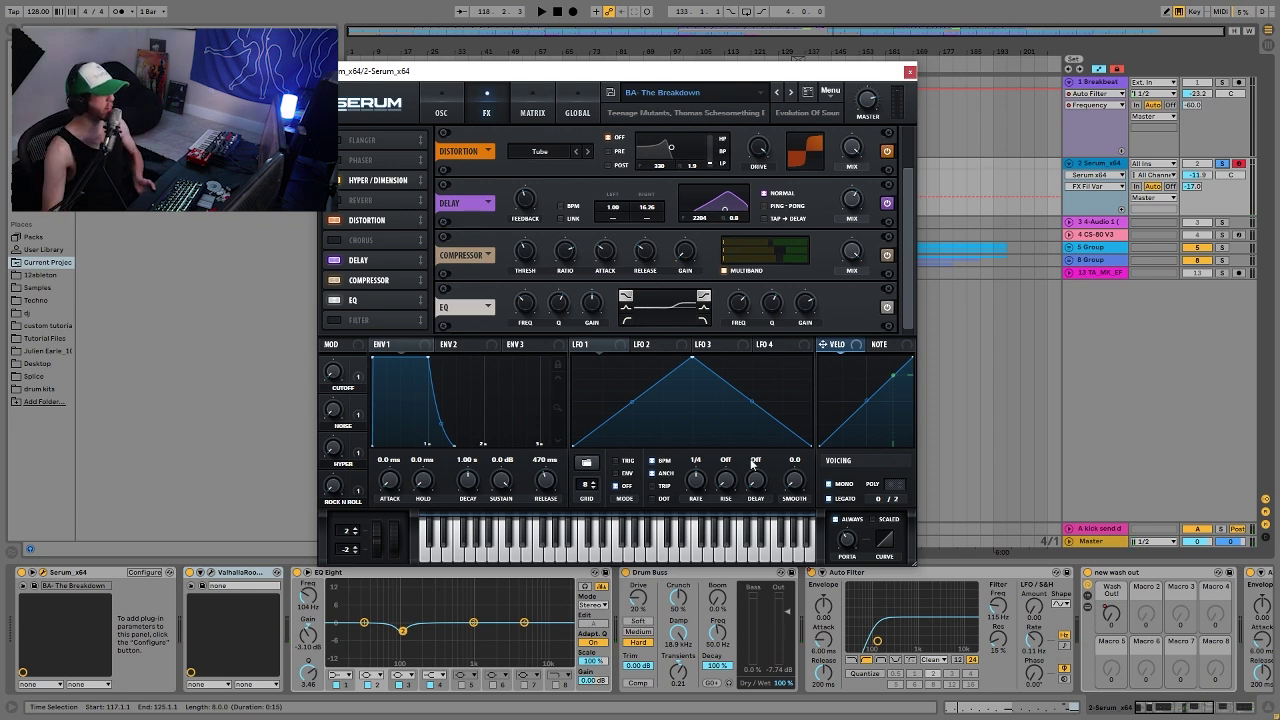
Review Serum's oscillators, close its window and examine the ValhallaRoom reverb settings on the Serum track
left_click(443, 113)
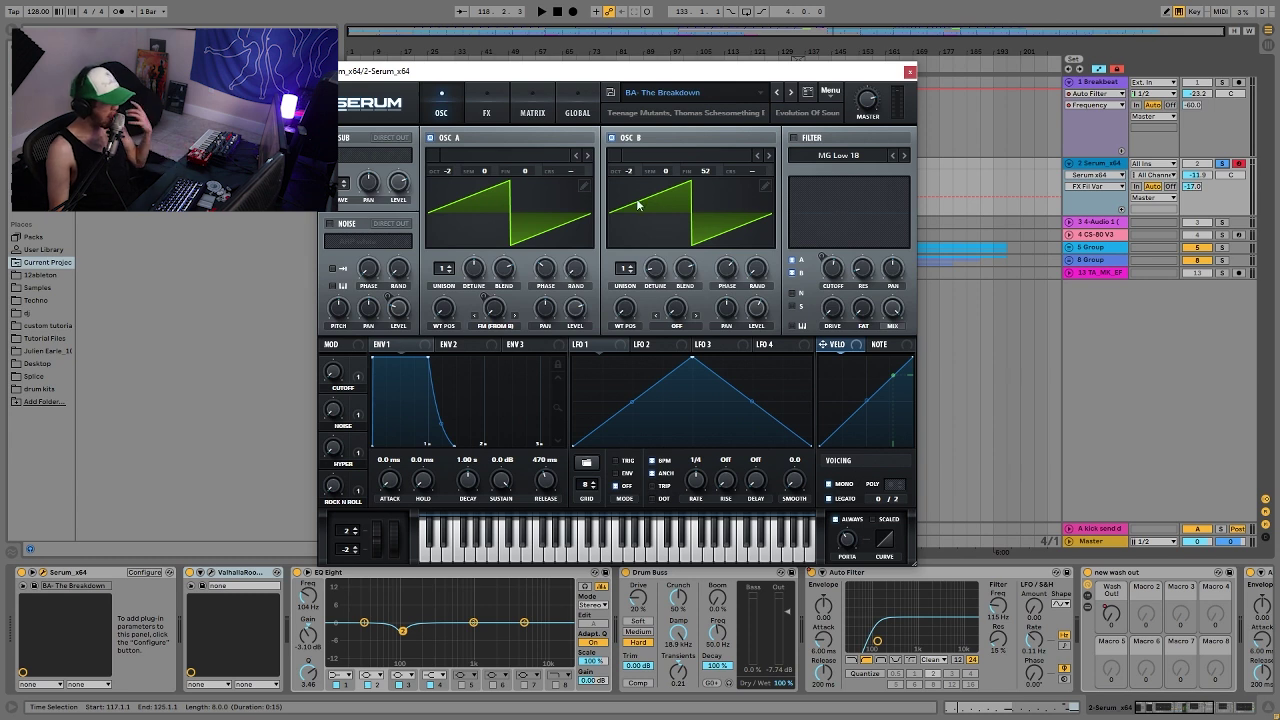
left_click(909, 72)
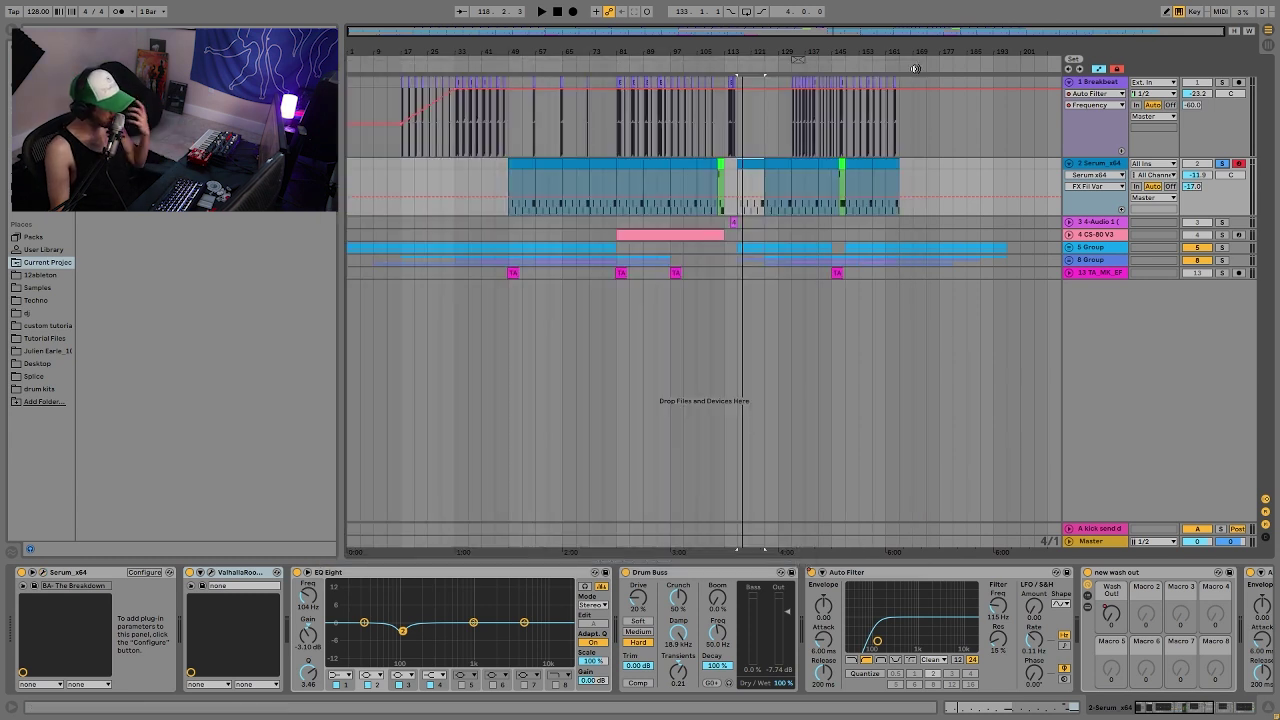
left_click(1097, 169)
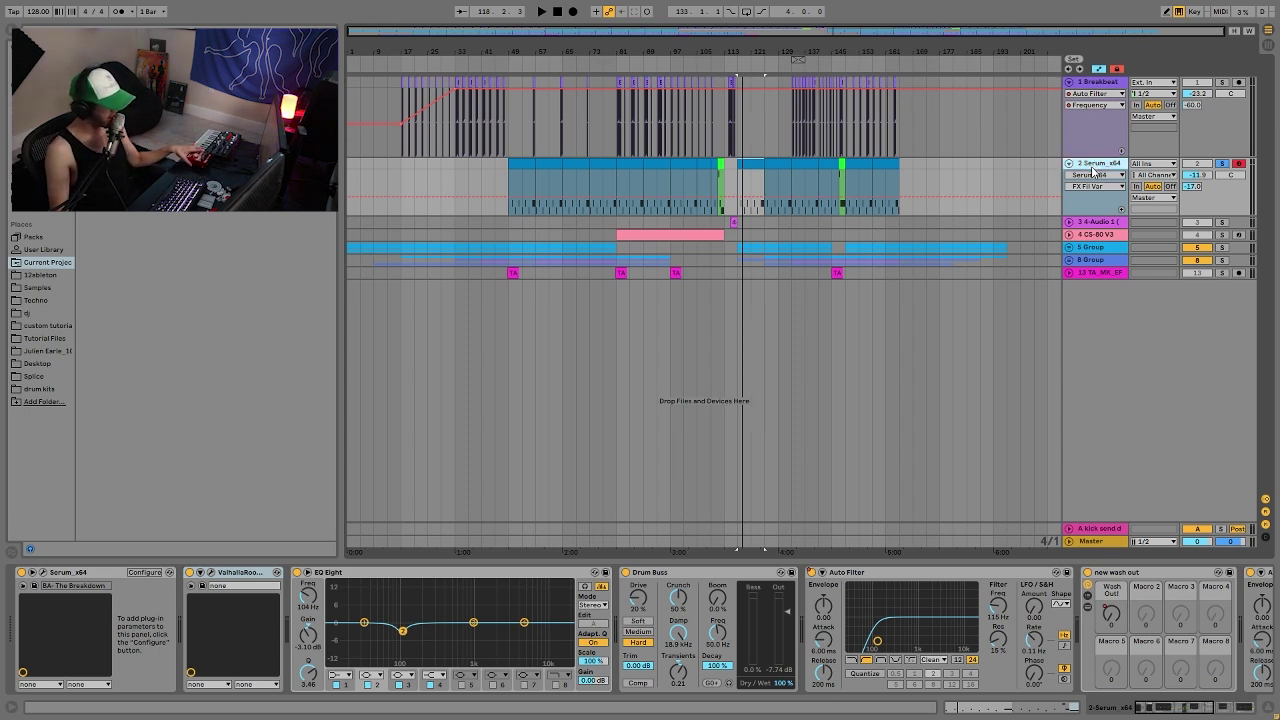
left_click(203, 572)
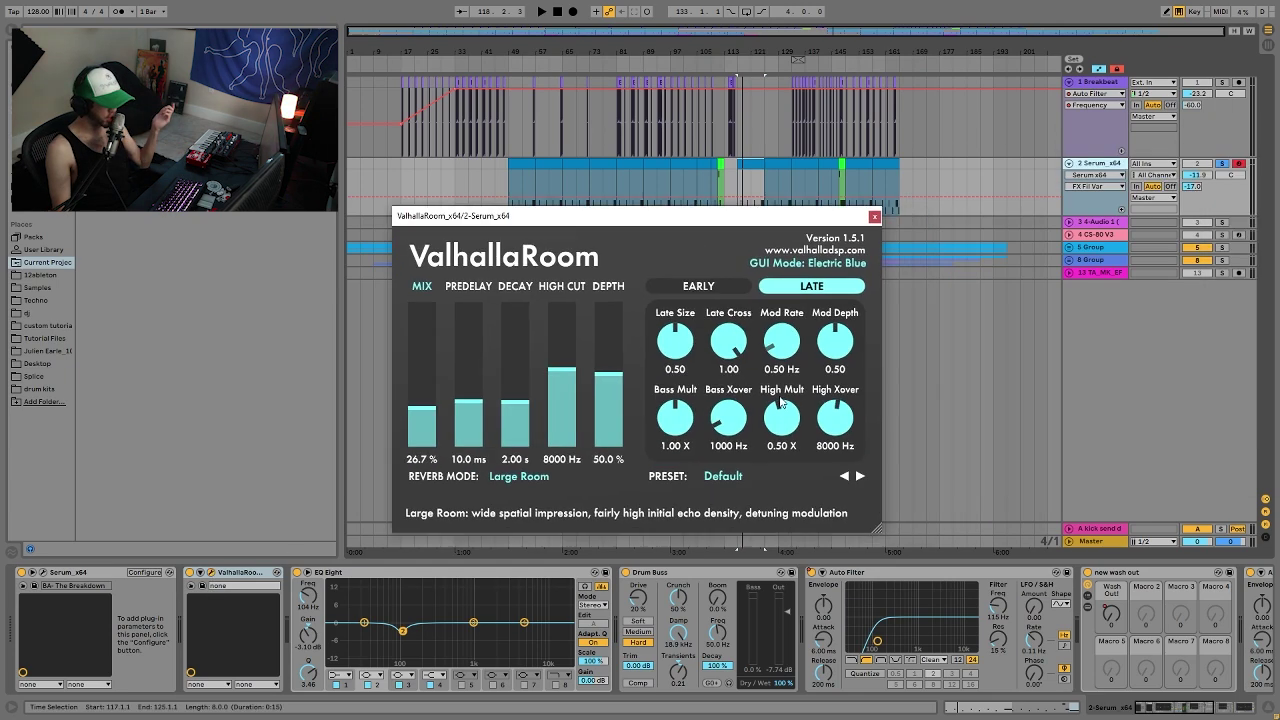
left_click(875, 217)
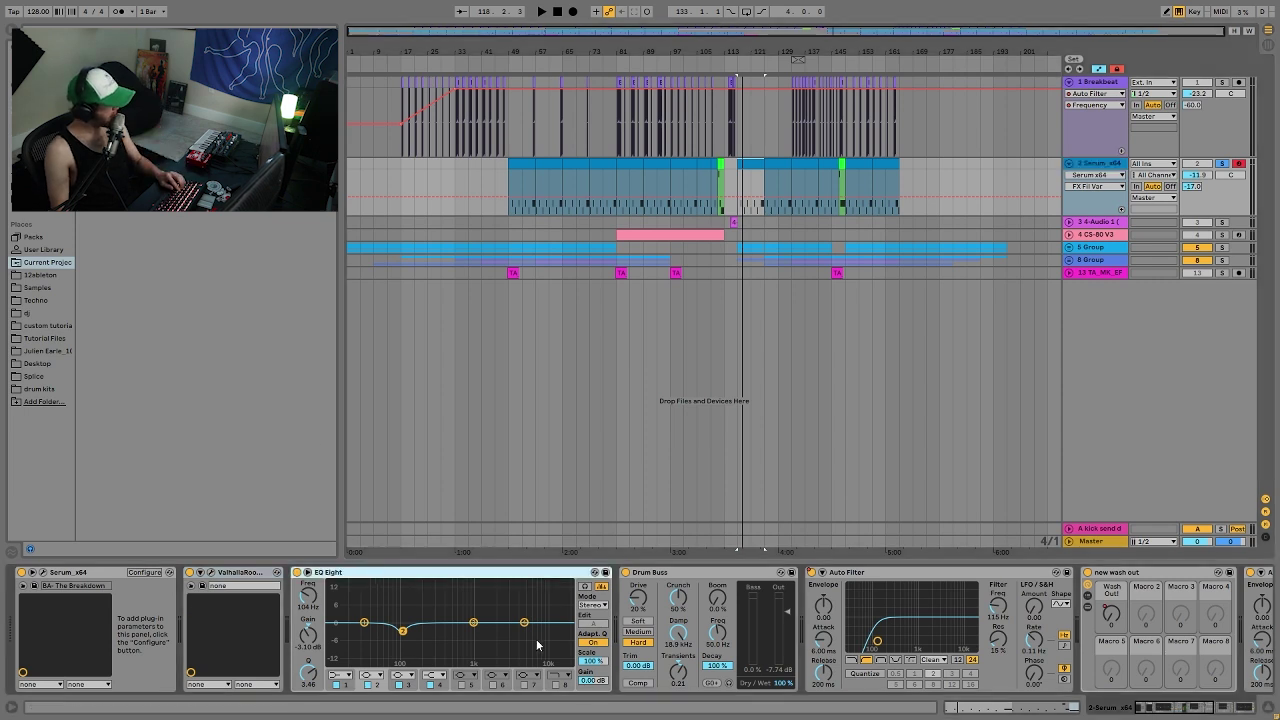
Compare the Serum track from bar 117 with Drum Buss bypassed and switched back on
scroll(413, 651, "right", 2)
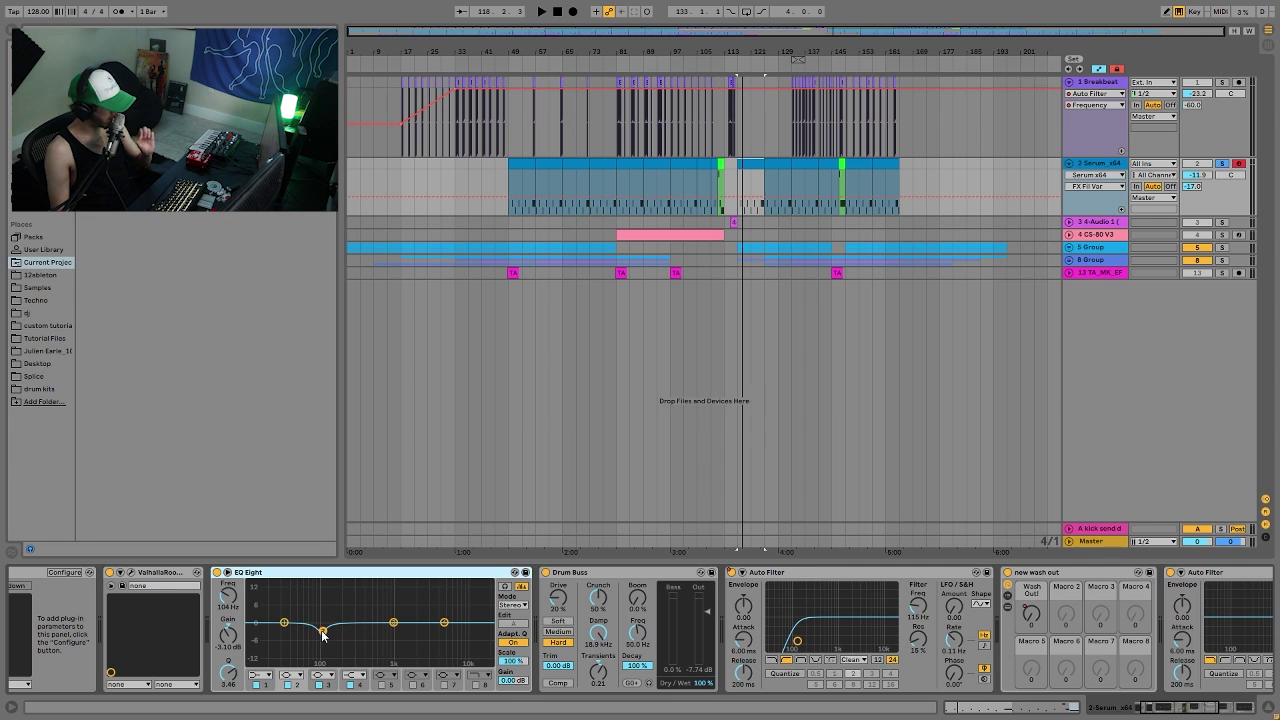
scroll(430, 660, "right", 2)
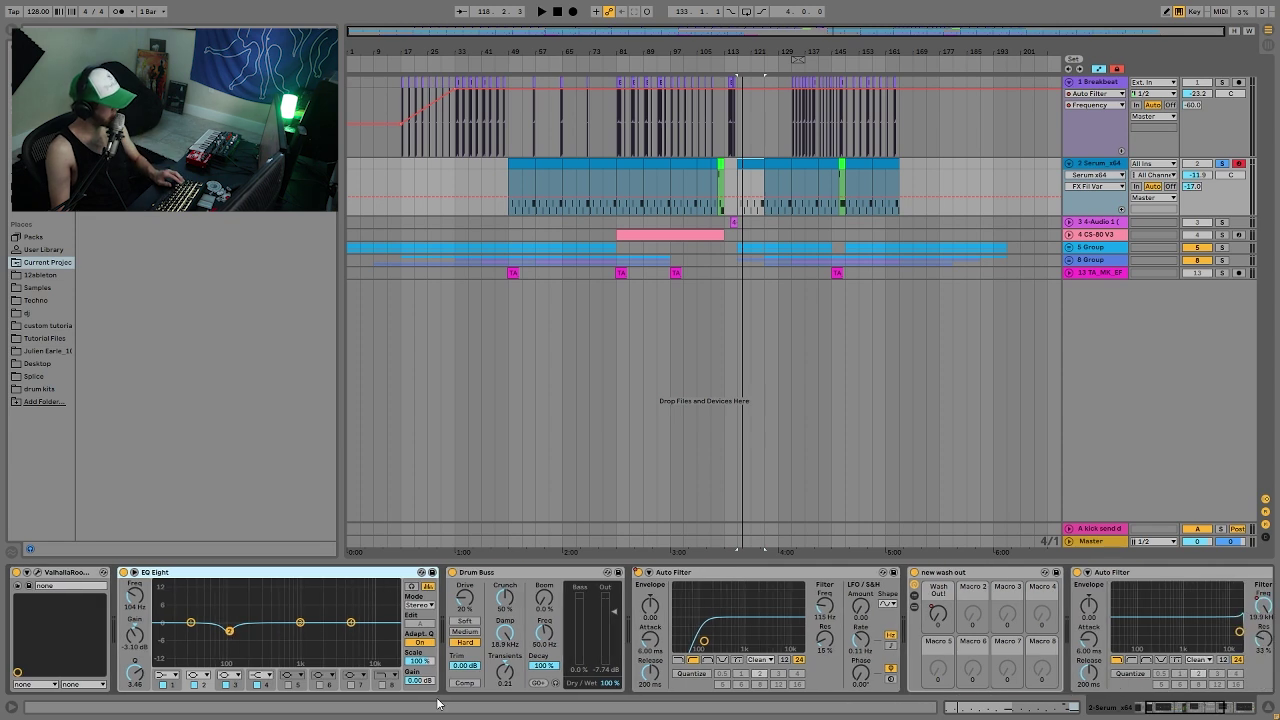
left_click(452, 572)
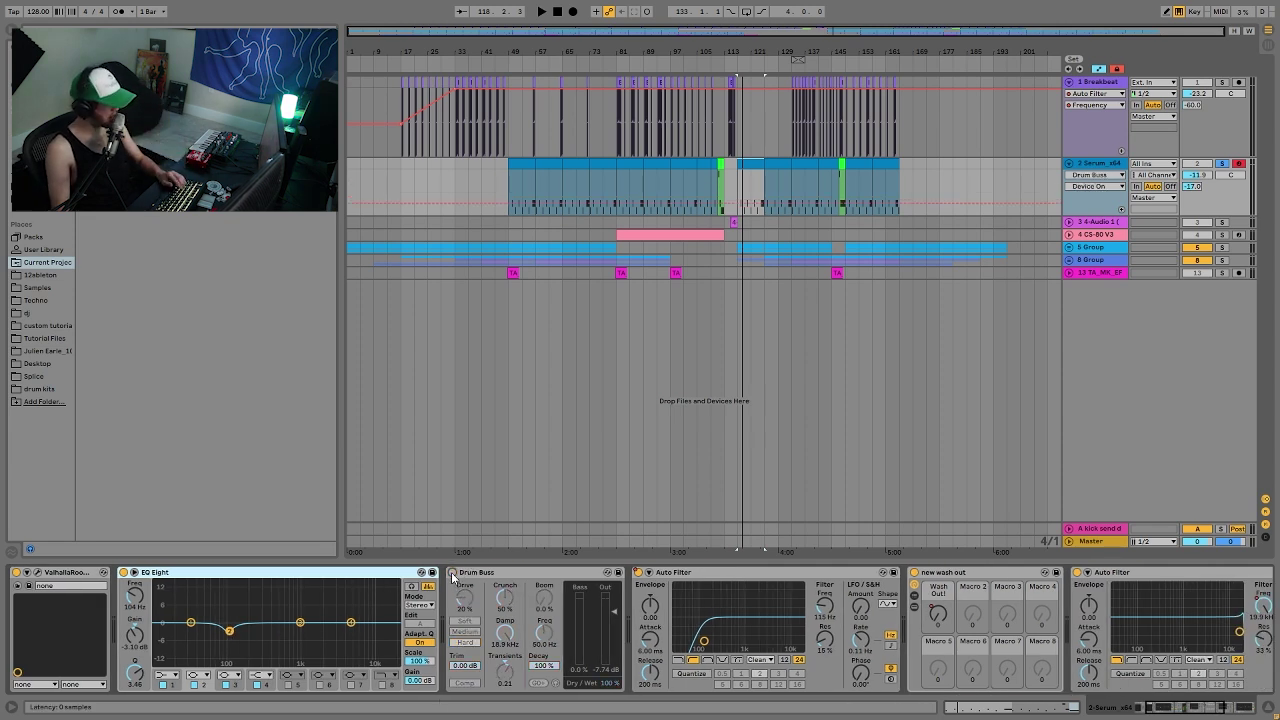
key("space")
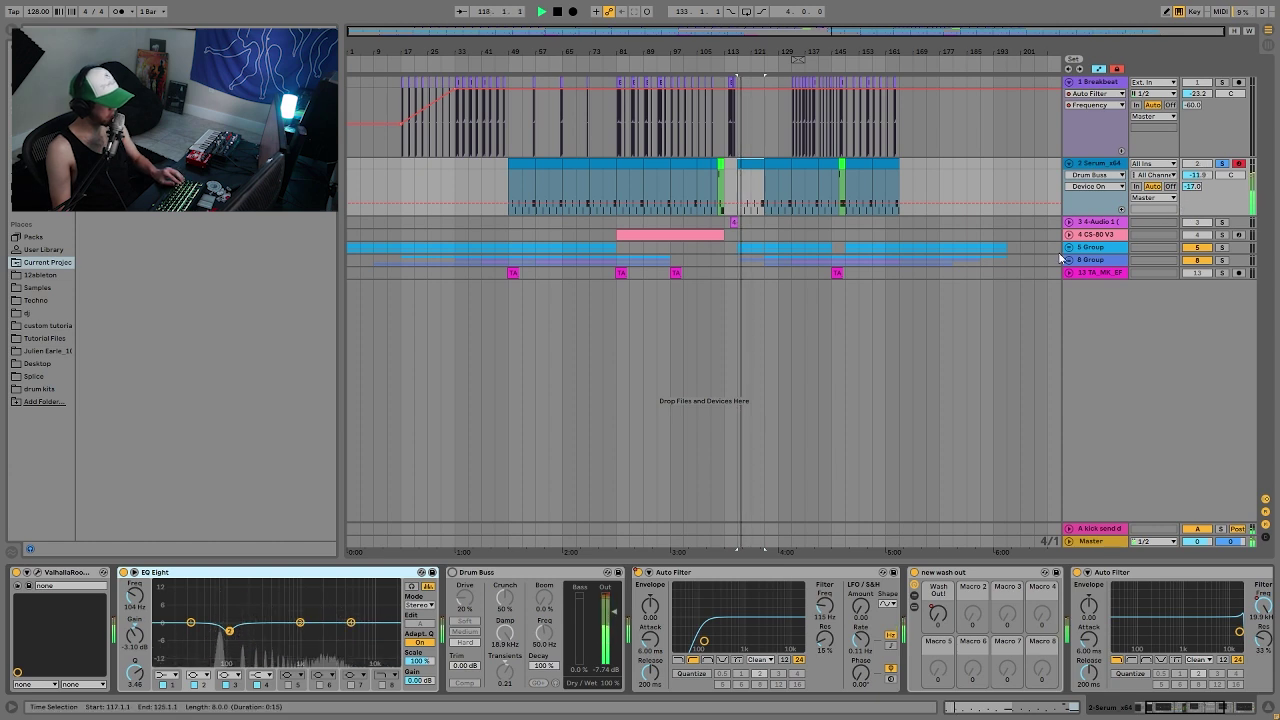
key("ctrl+z")
key("space")
key("space")
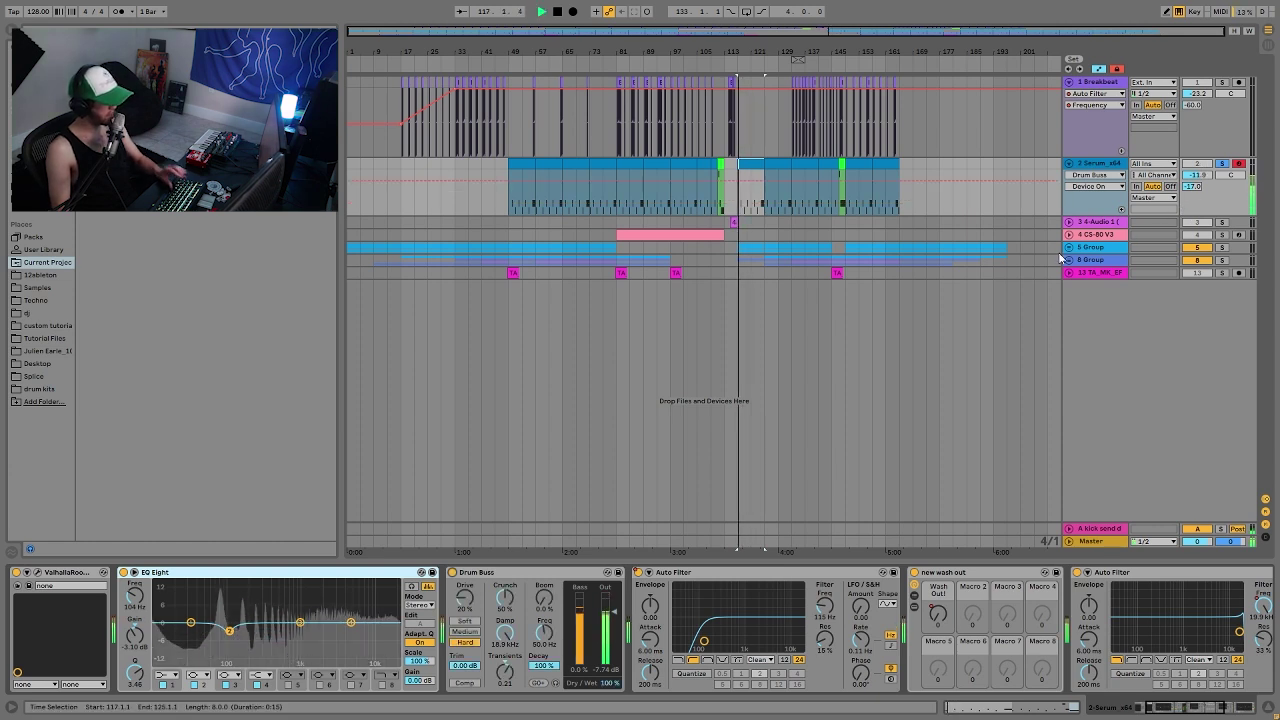
key("space")
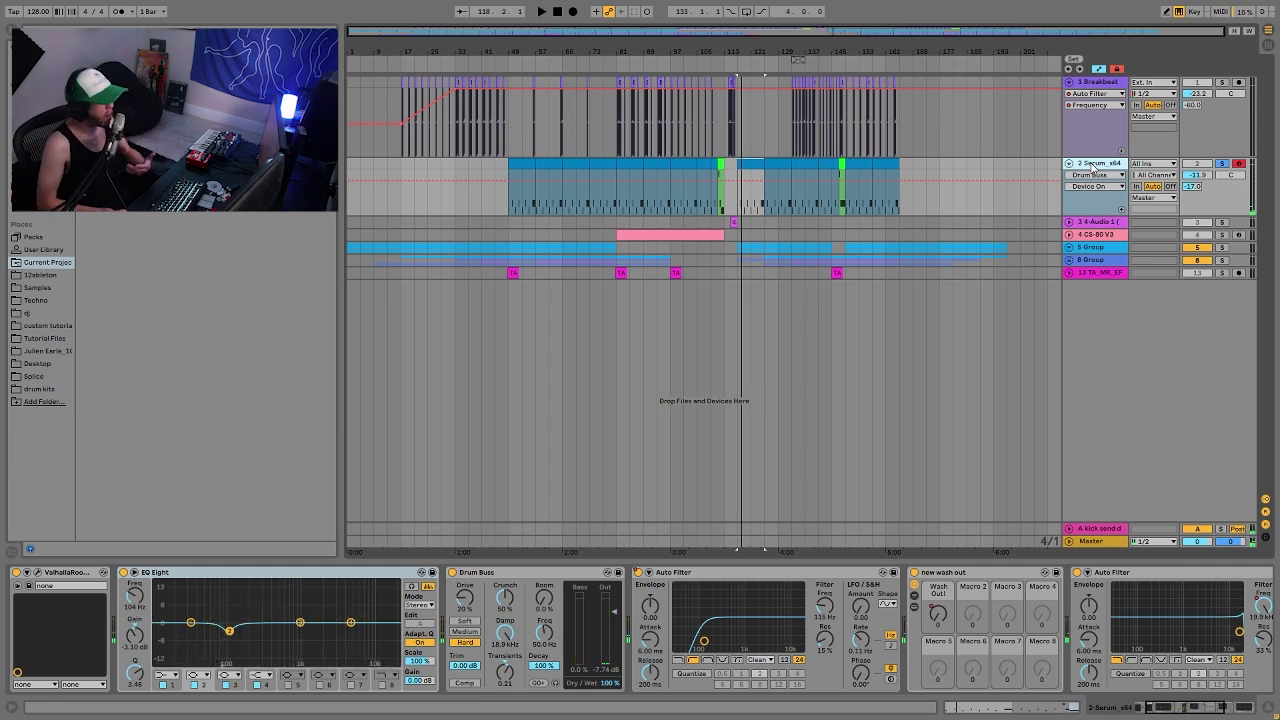
Replay the Serum section from bar 117, toggling Drum Buss off and on again for another comparison
key("space")
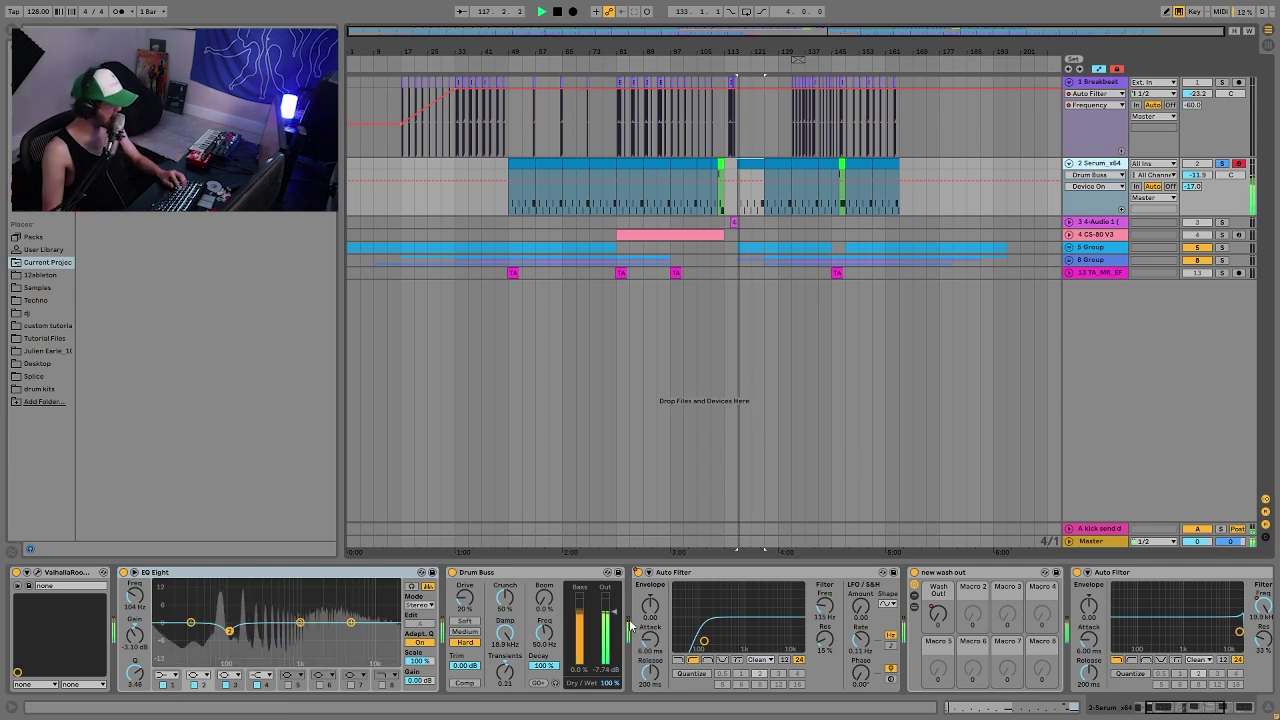
key("space")
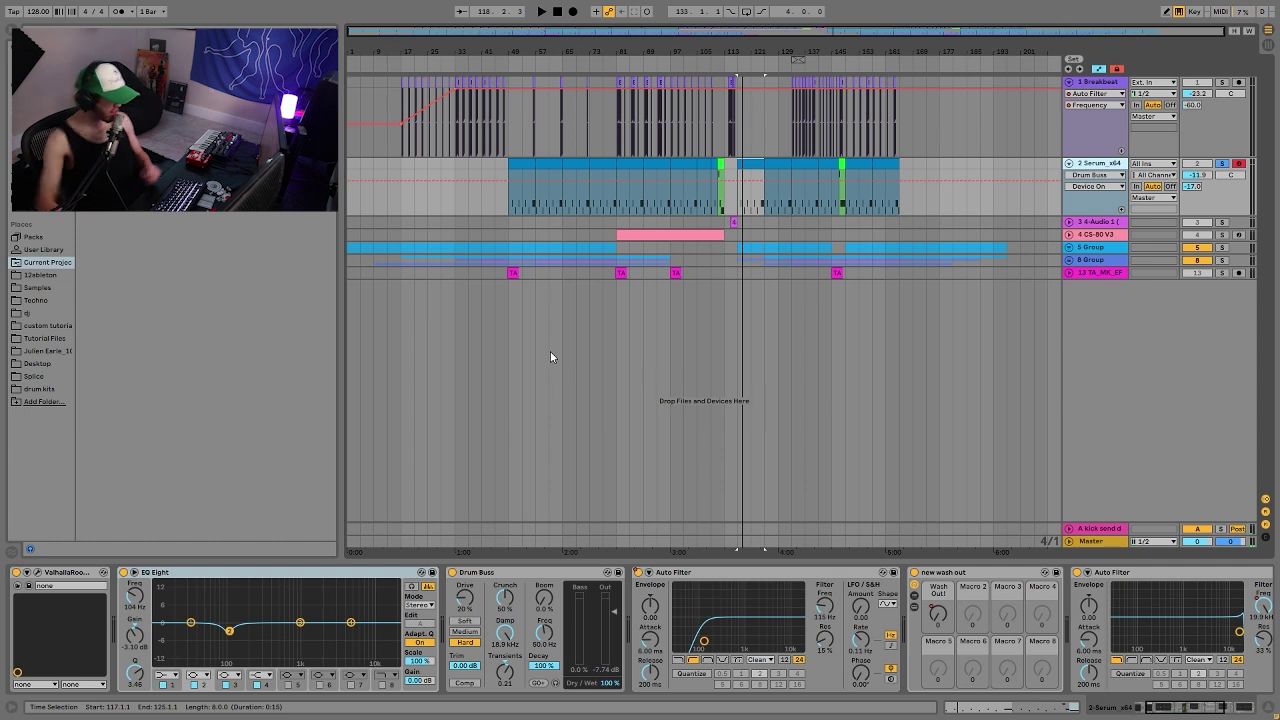
left_click(451, 573)
key("space")
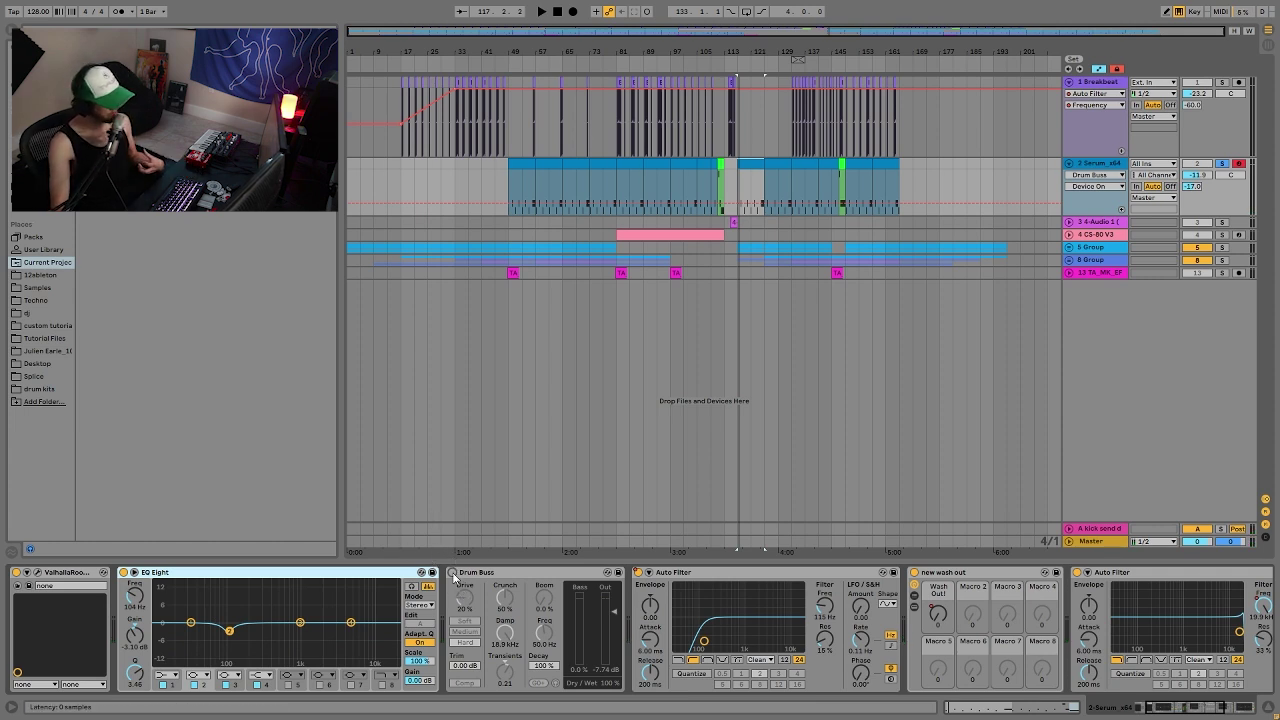
left_click(452, 572)
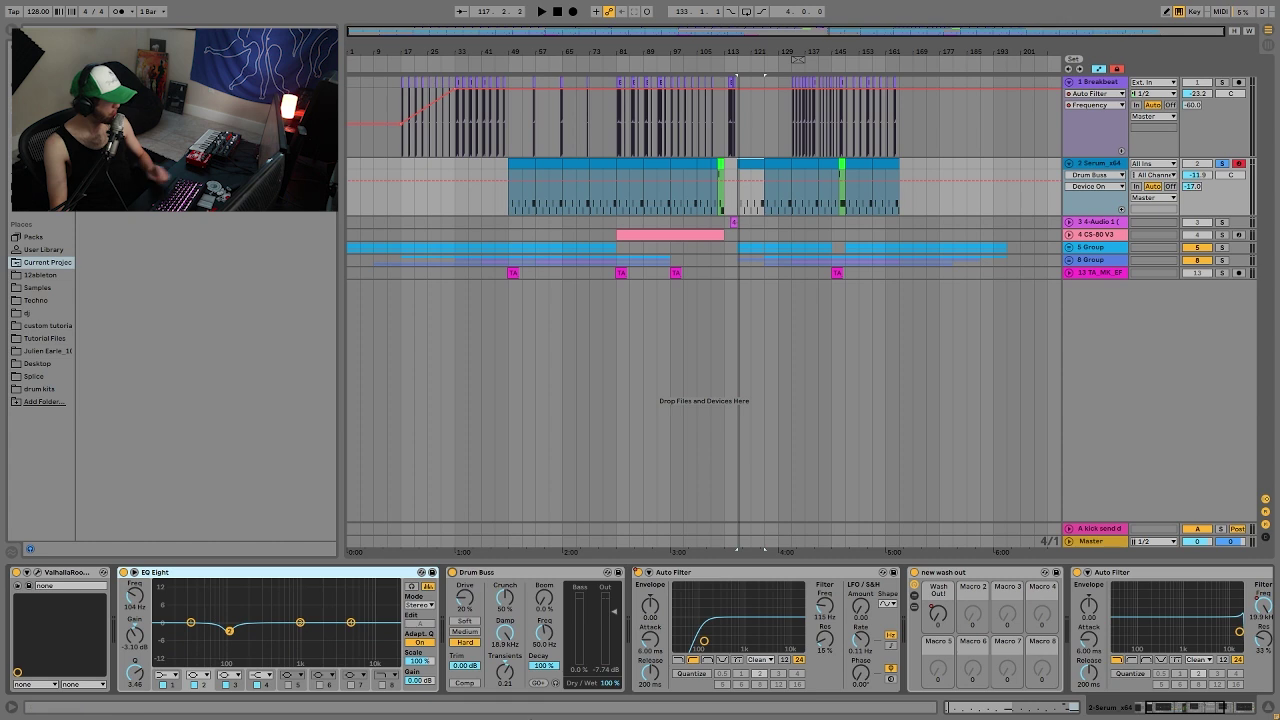
key("space")
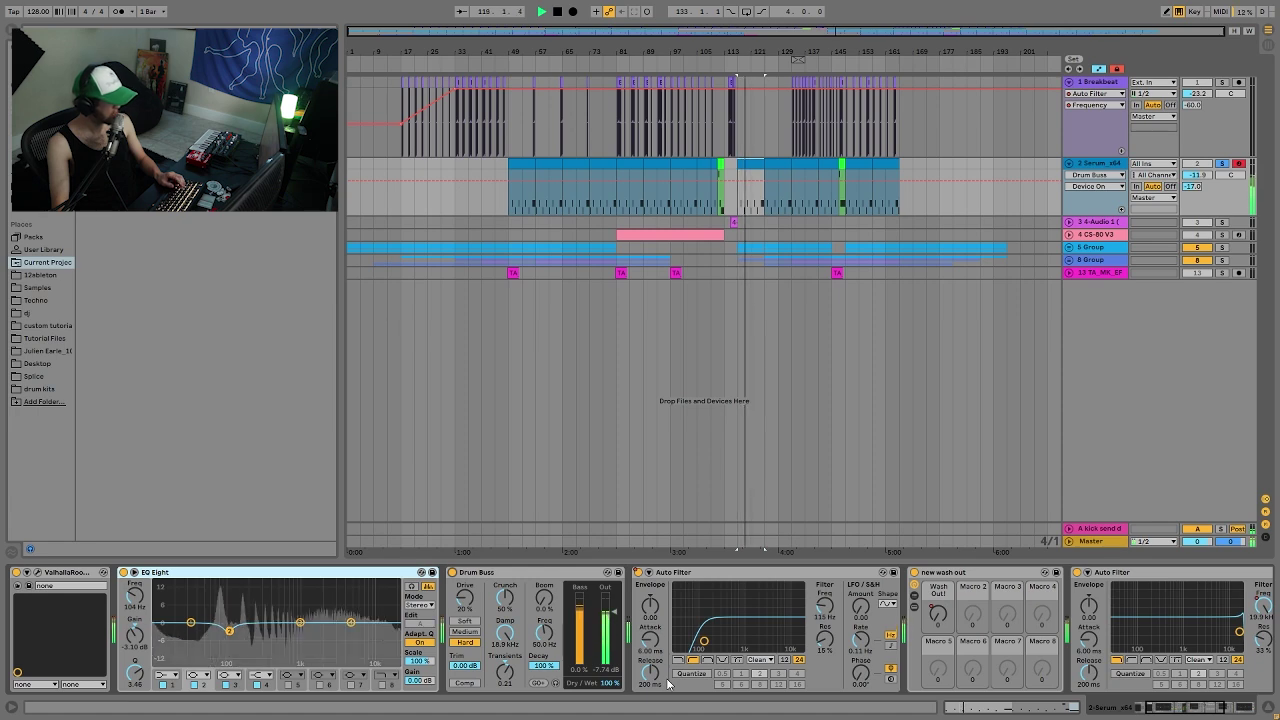
Reopen the Serum instrument on its track and show its effects page
scroll(790, 647, "left", 1)
scroll(790, 647, "left", 6)
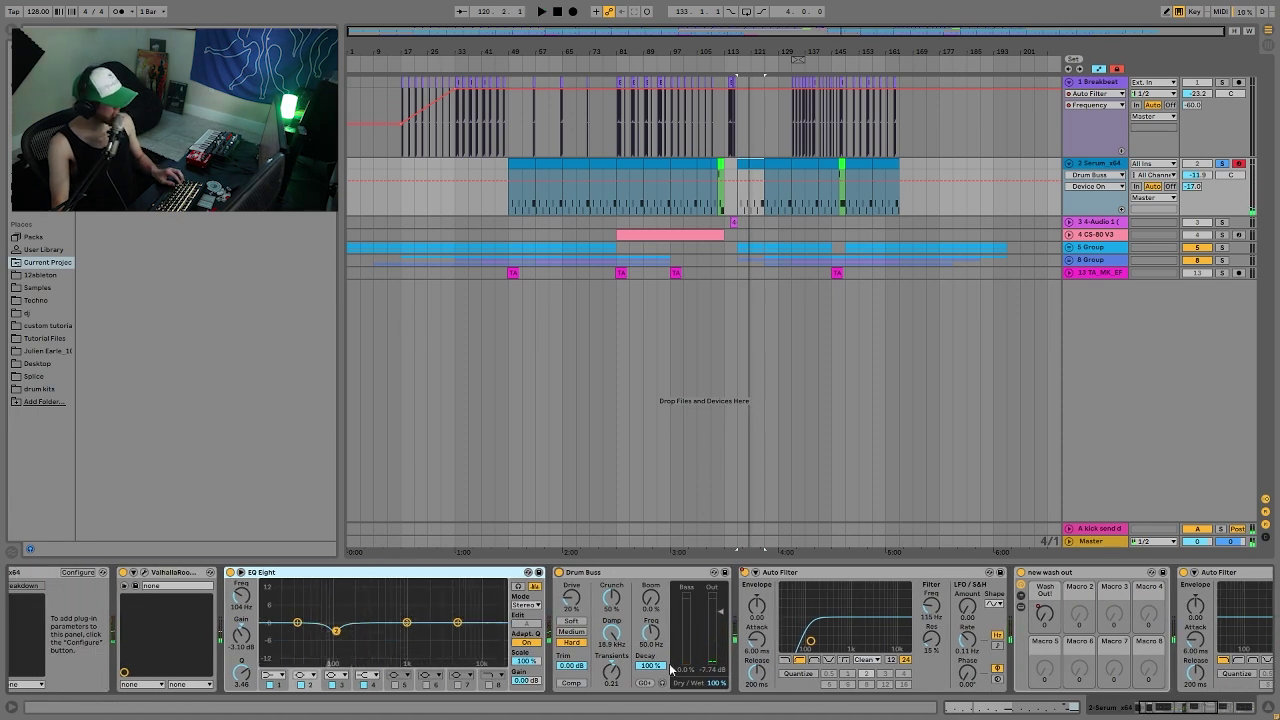
scroll(591, 614, "left", 4)
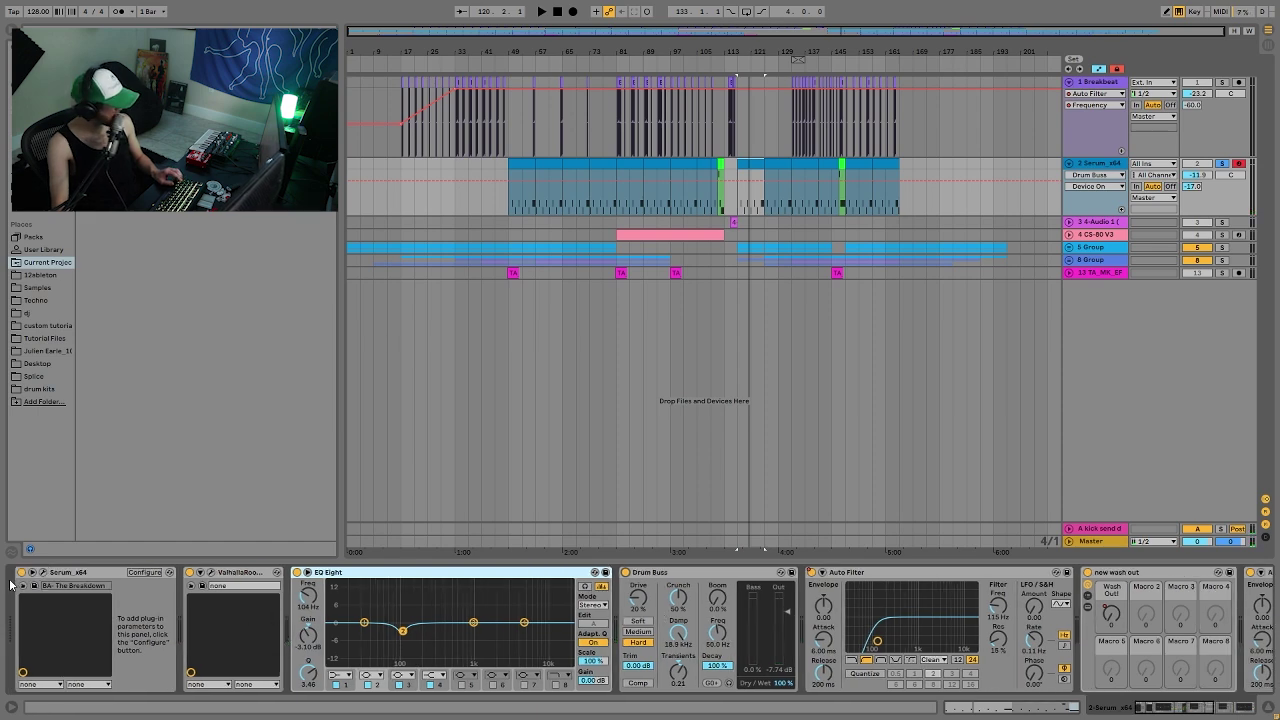
left_click(43, 572)
left_click(484, 110)
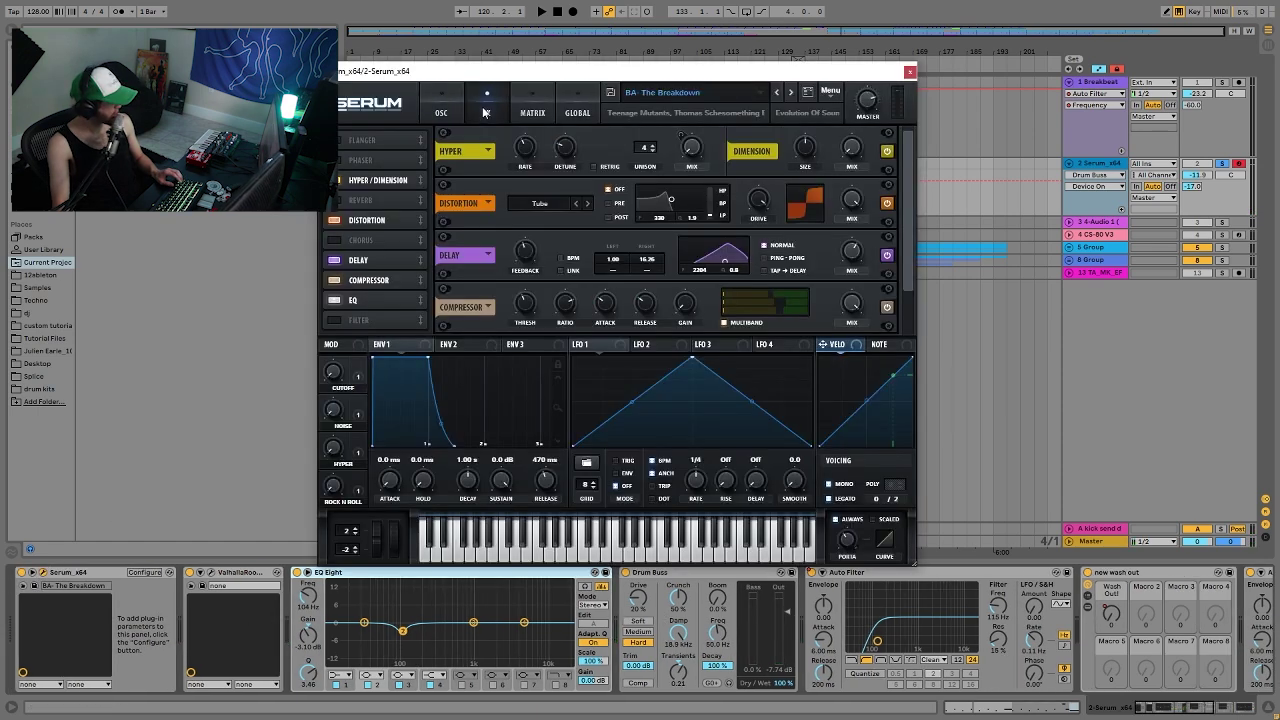
Close the Serum window and switch off Drum Buss in the Serum track's device chain
left_click(909, 72)
scroll(731, 648, "right", 10)
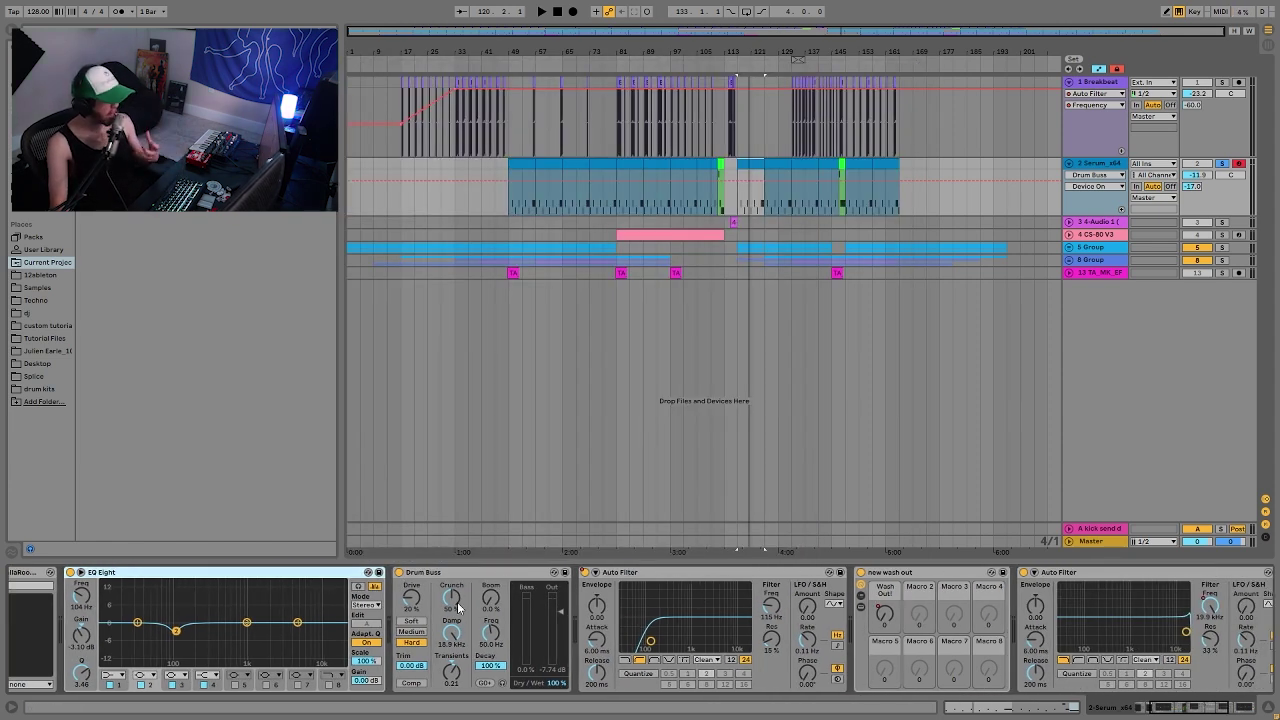
left_click(398, 573)
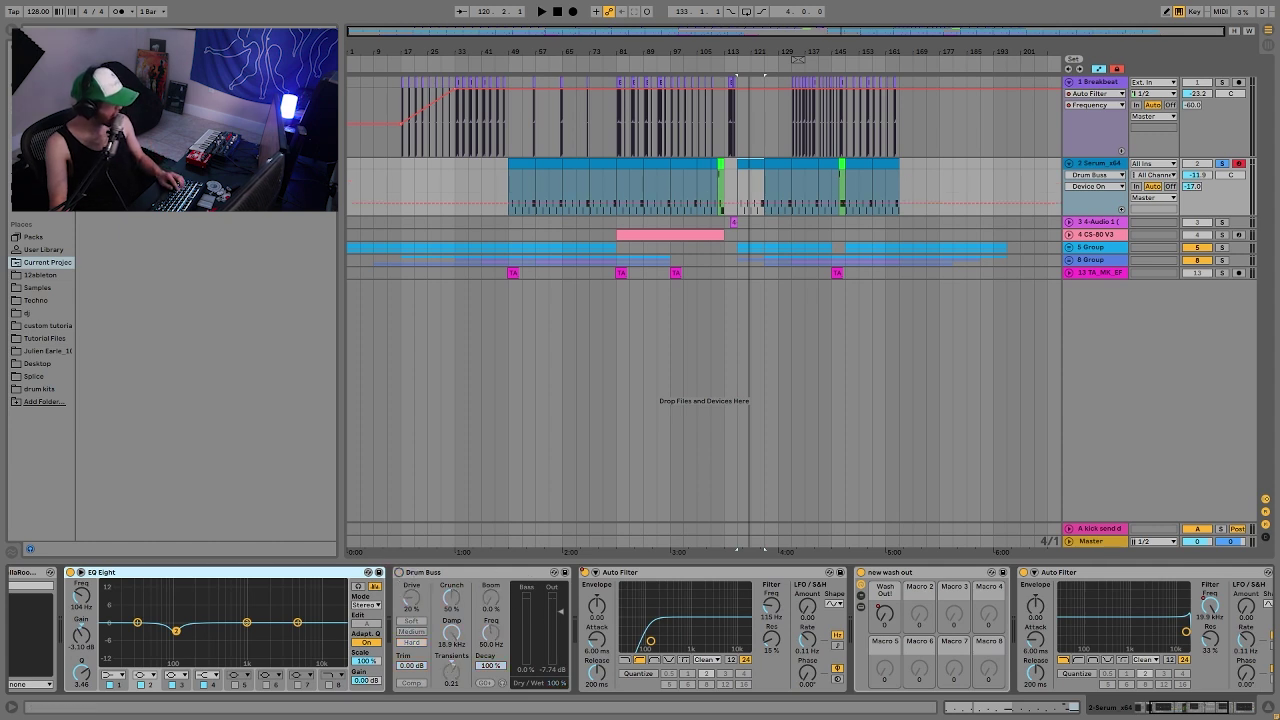
Insert a Saturator between EQ Eight and Drum Buss, set its drive to 3.94 dB, and audition the Serum section from bar 117
left_click(42, 136)
scroll(197, 434, "down", 2)
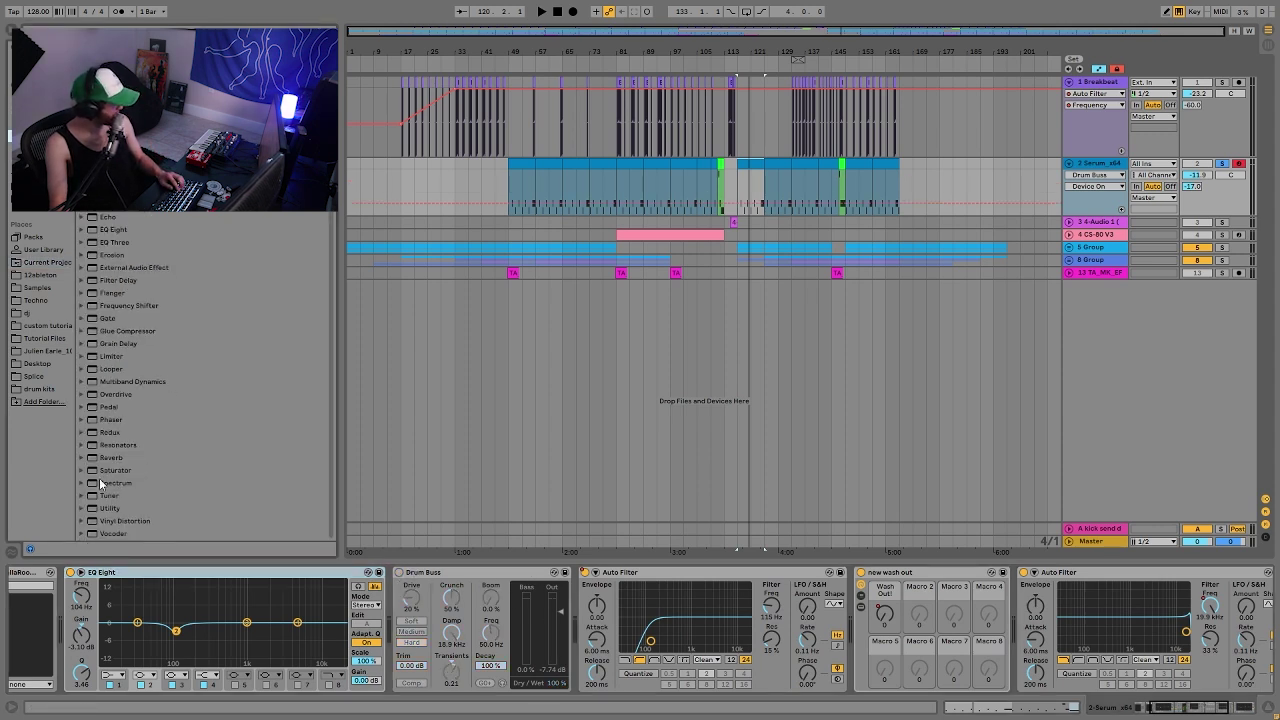
left_click_drag(100, 478, 327, 588)
left_click_drag(441, 615, 430, 616)
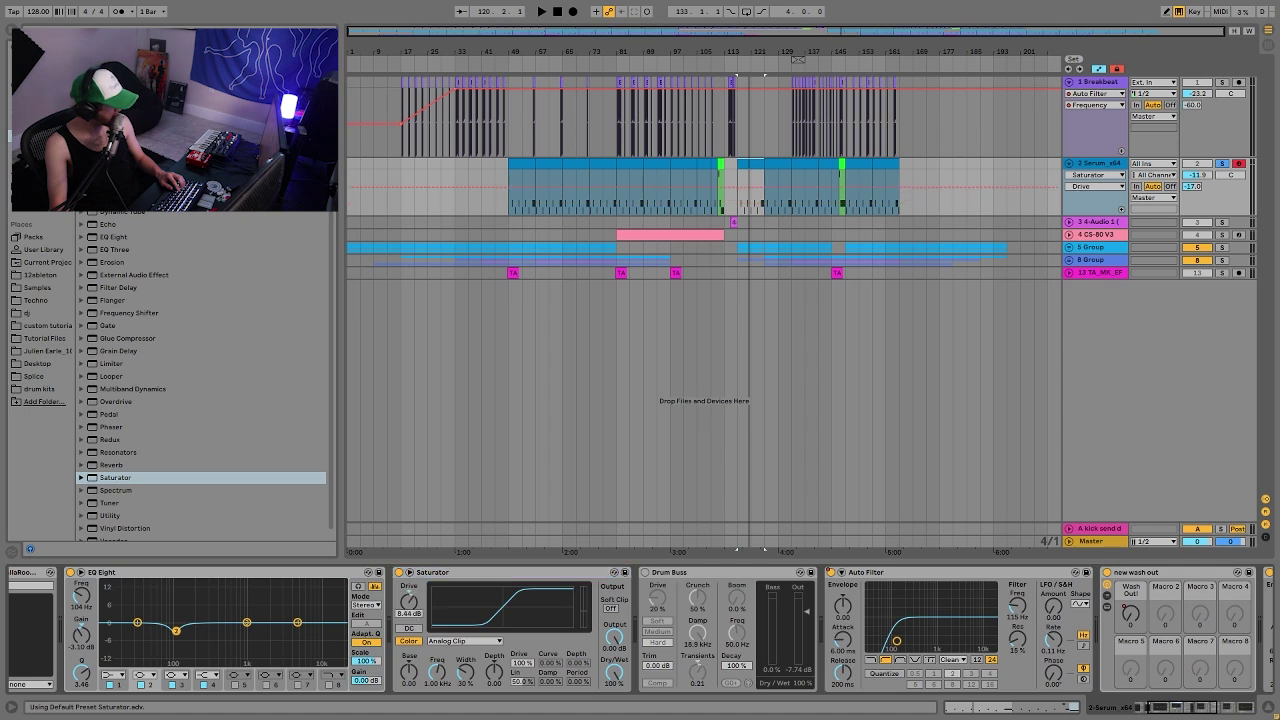
key("space")
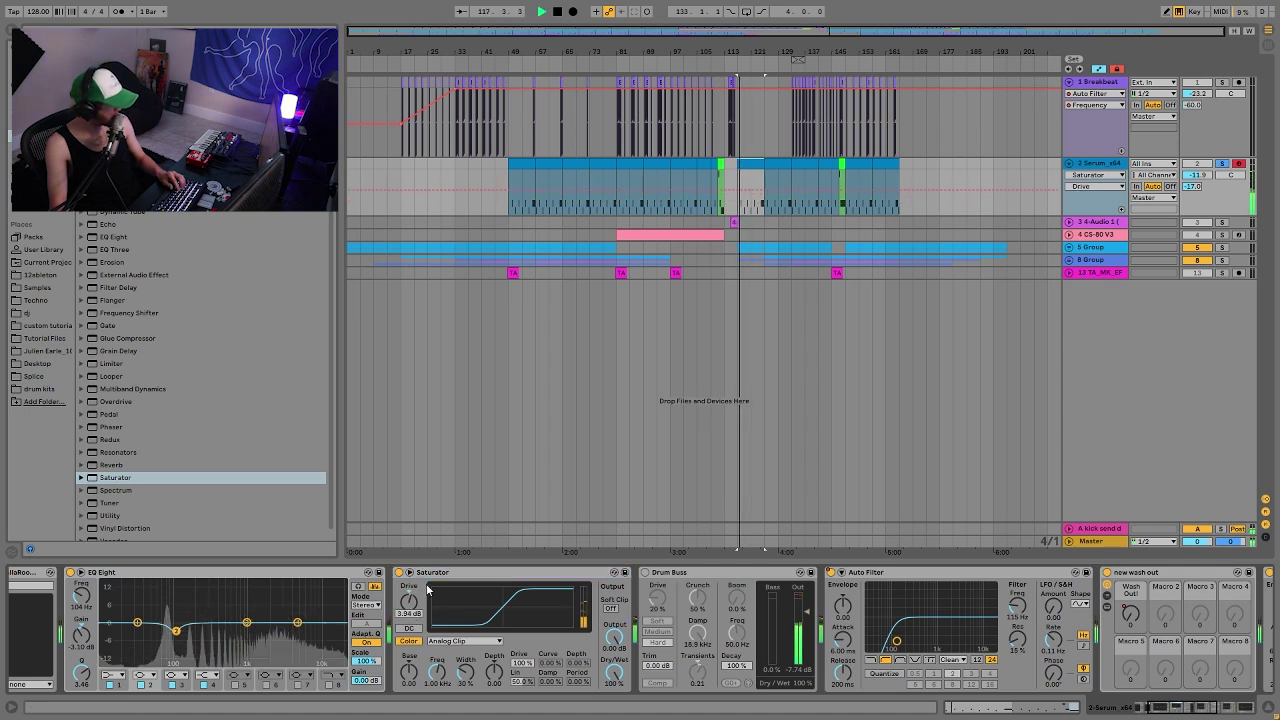
key("0")
key("space")
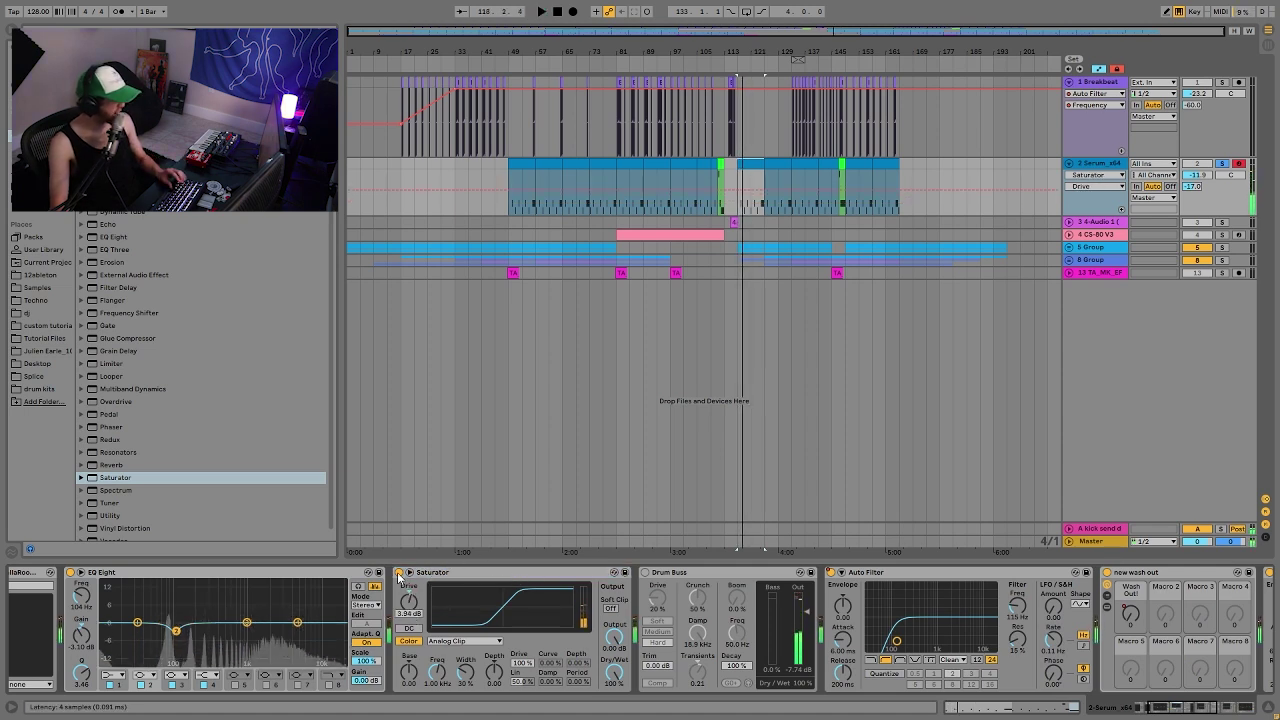
Switch Drum Buss back on, listen to it for comparison, and delete the Saturator from the Serum track
left_click(645, 573)
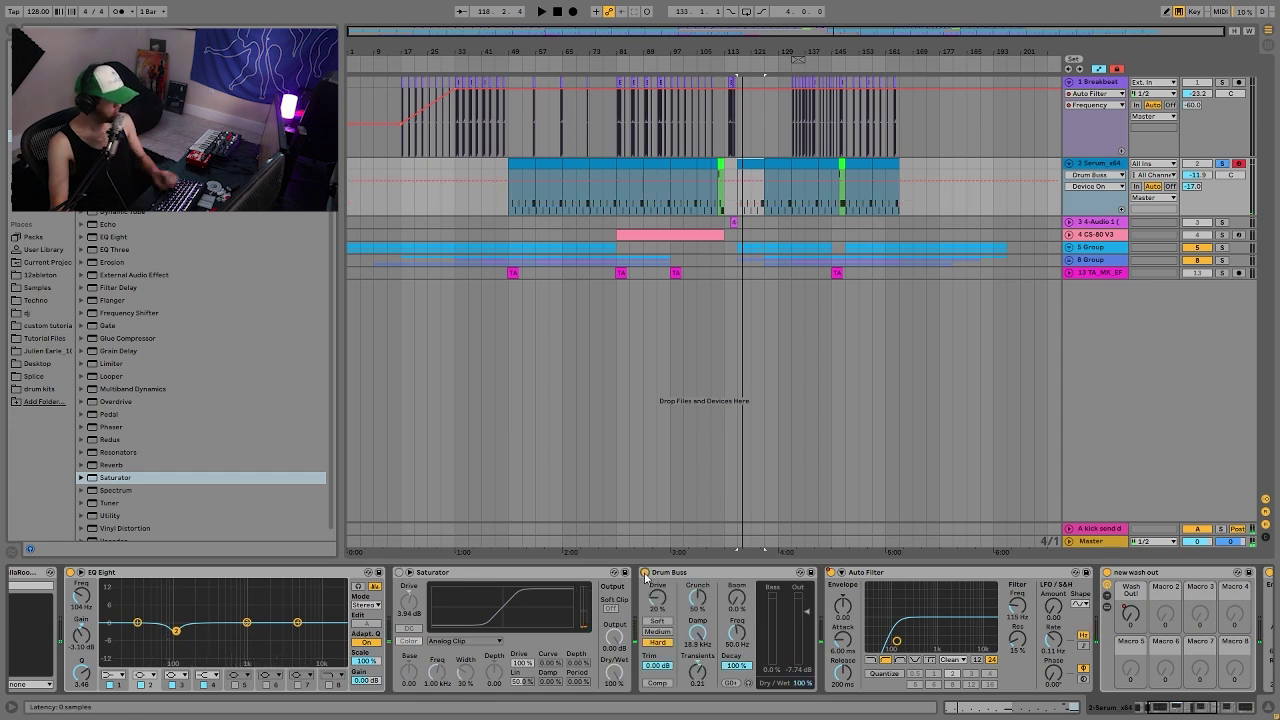
key("space")
key("space")
left_click(567, 575)
key("Delete")
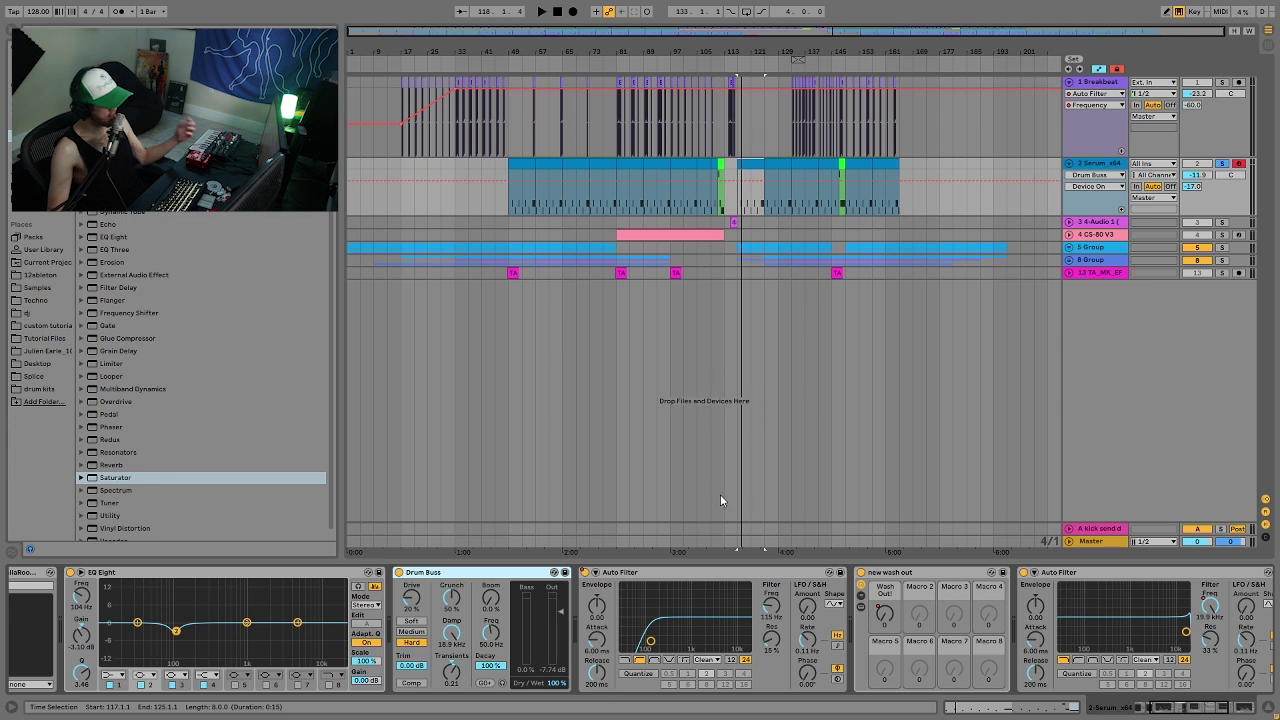
Show the device on/off automation of the first Auto Filter on the Serum track and listen from bars 77 and 145
right_click(588, 580)
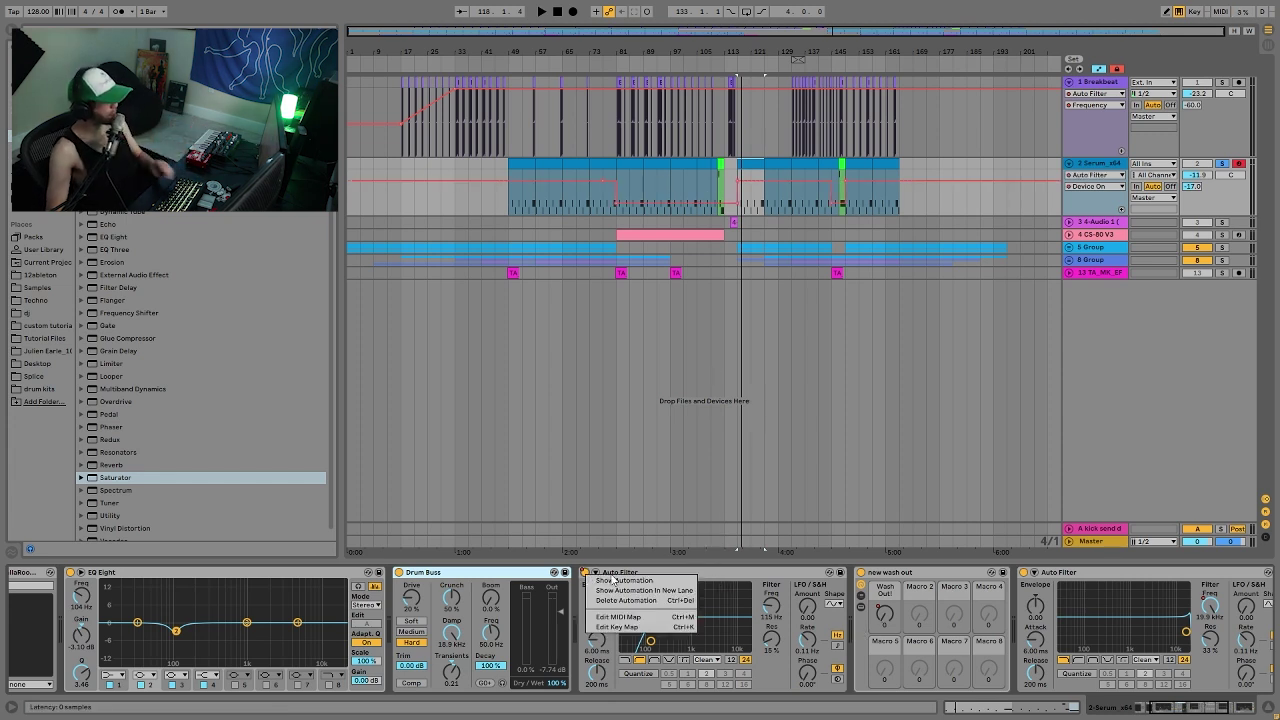
left_click(603, 211)
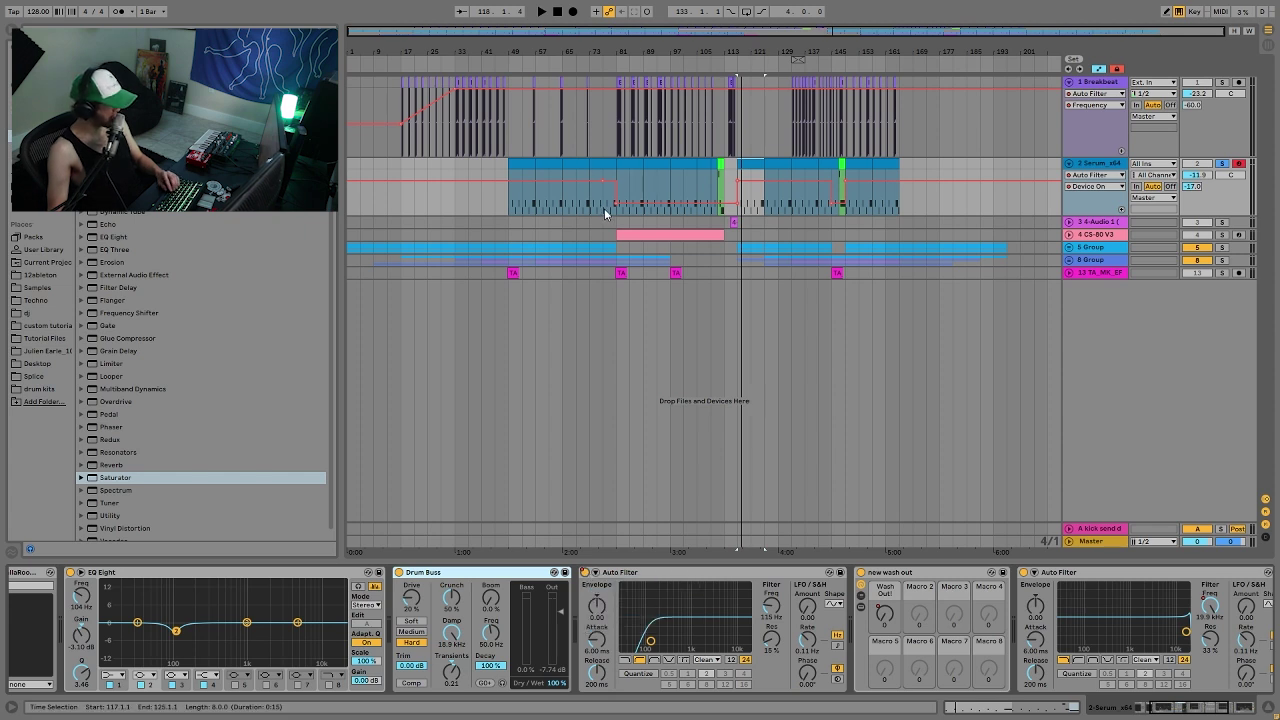
key("space")
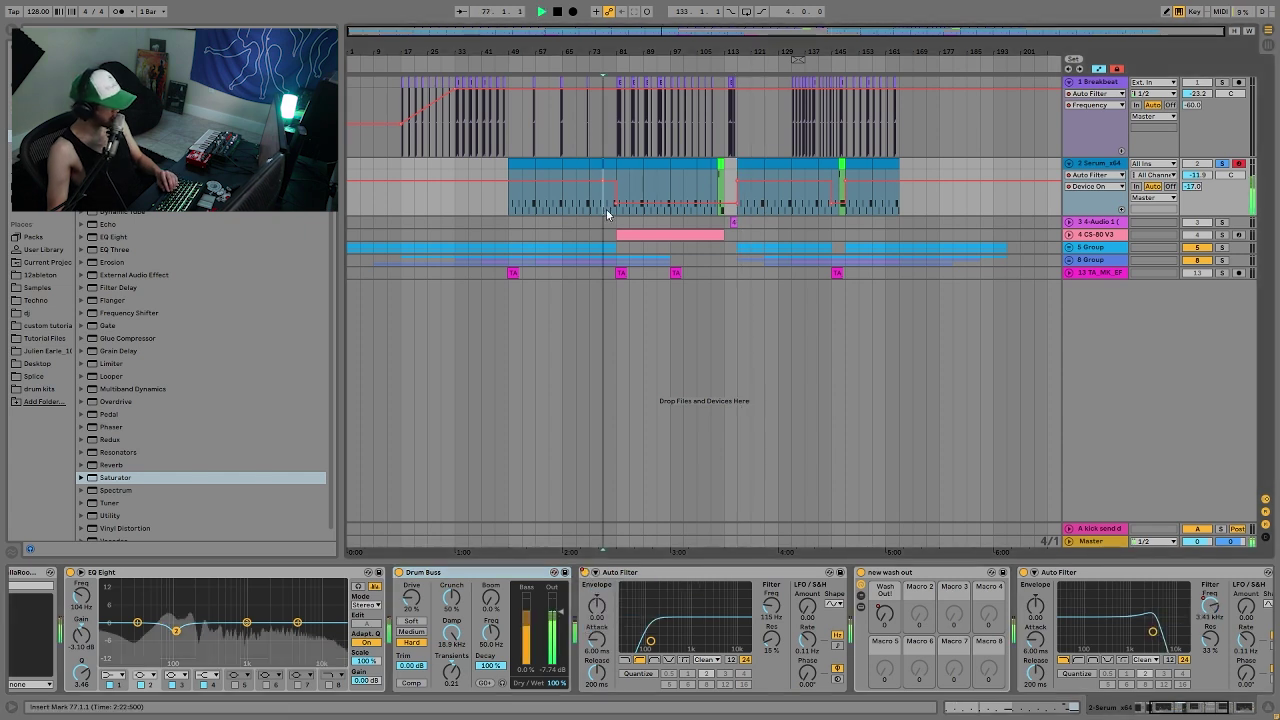
key("space")
left_click(830, 213)
key("space")
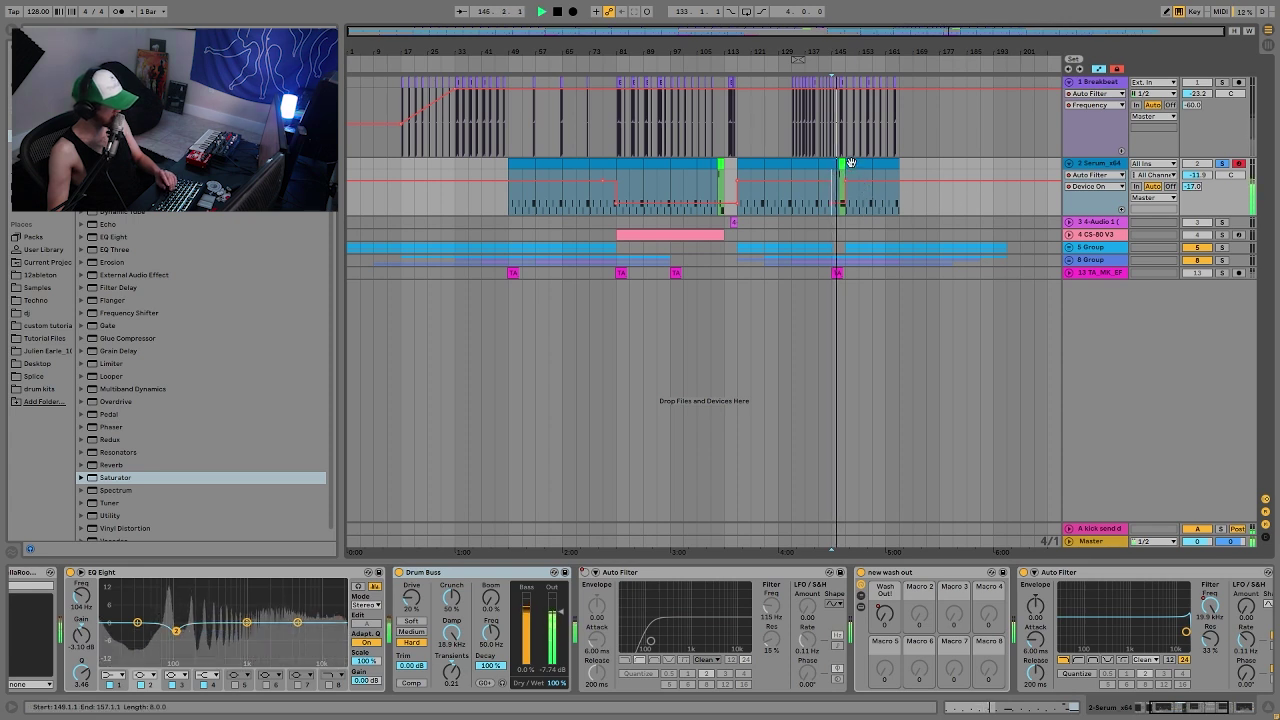
key("space")
Replay the Serum filter change from bars 141 and 145, comparing the soloed Serum track with the full mix
left_click(818, 311)
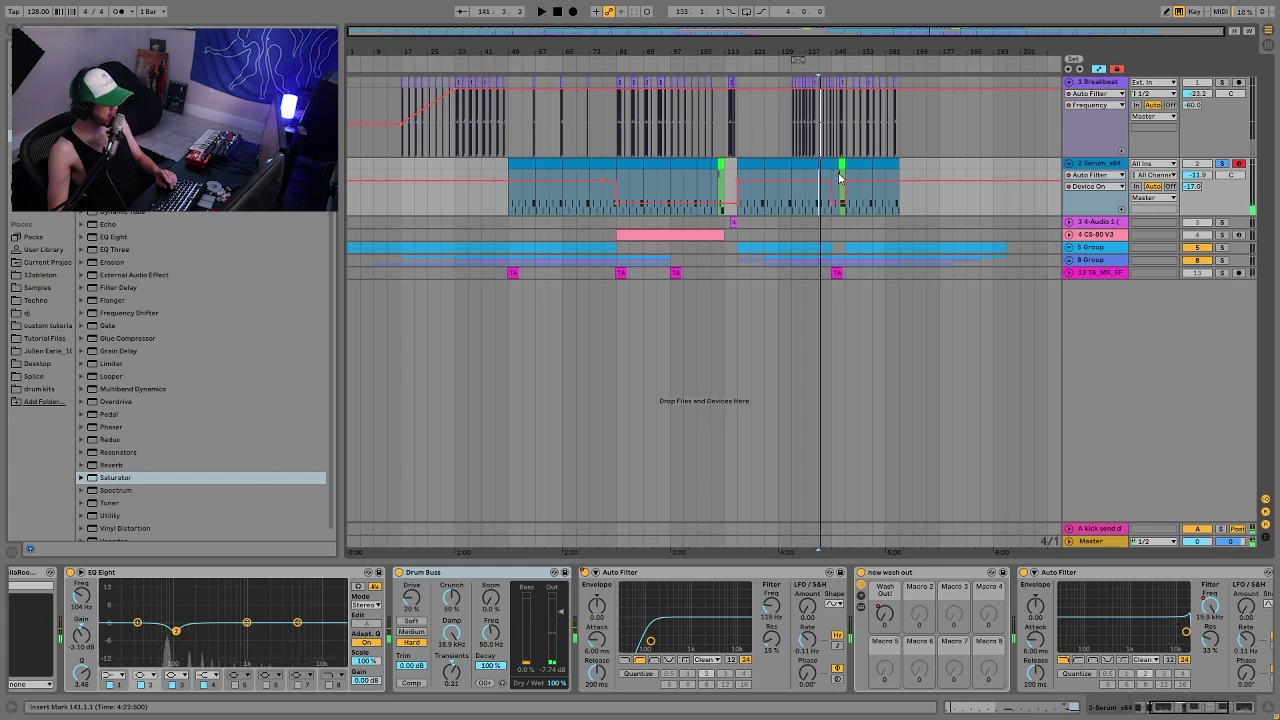
left_click(829, 223)
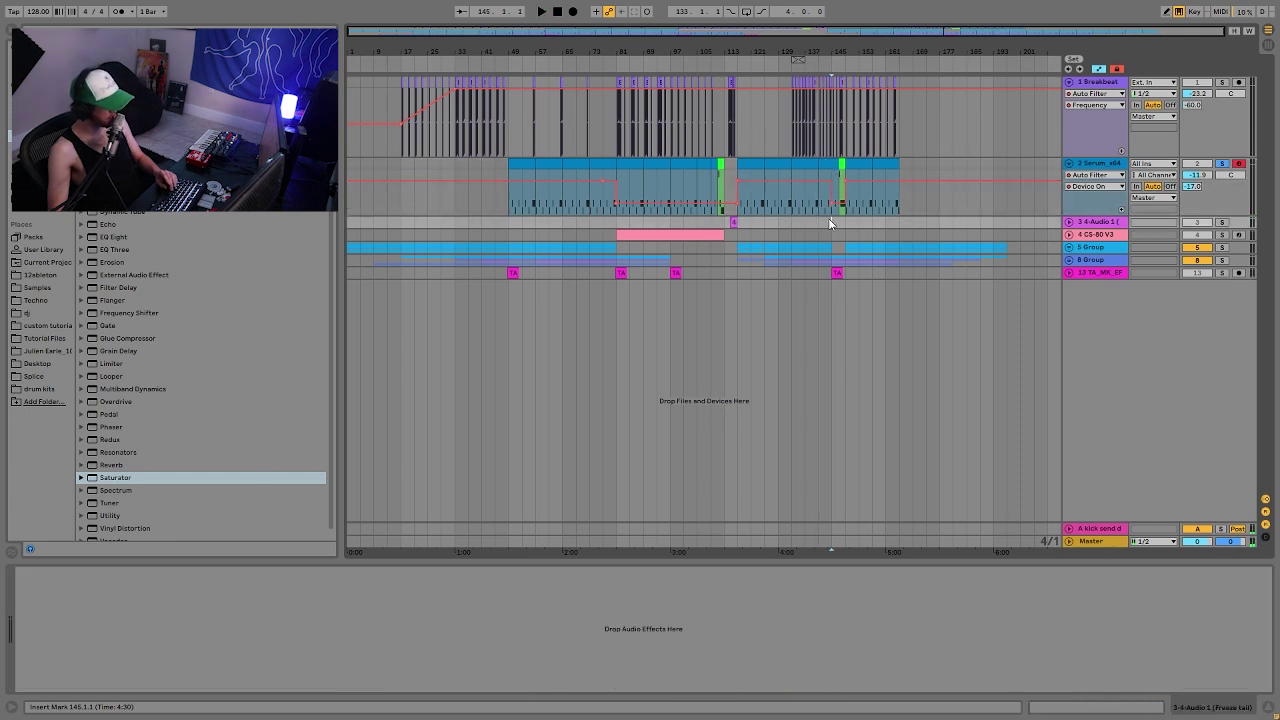
left_click(1222, 164)
key("space")
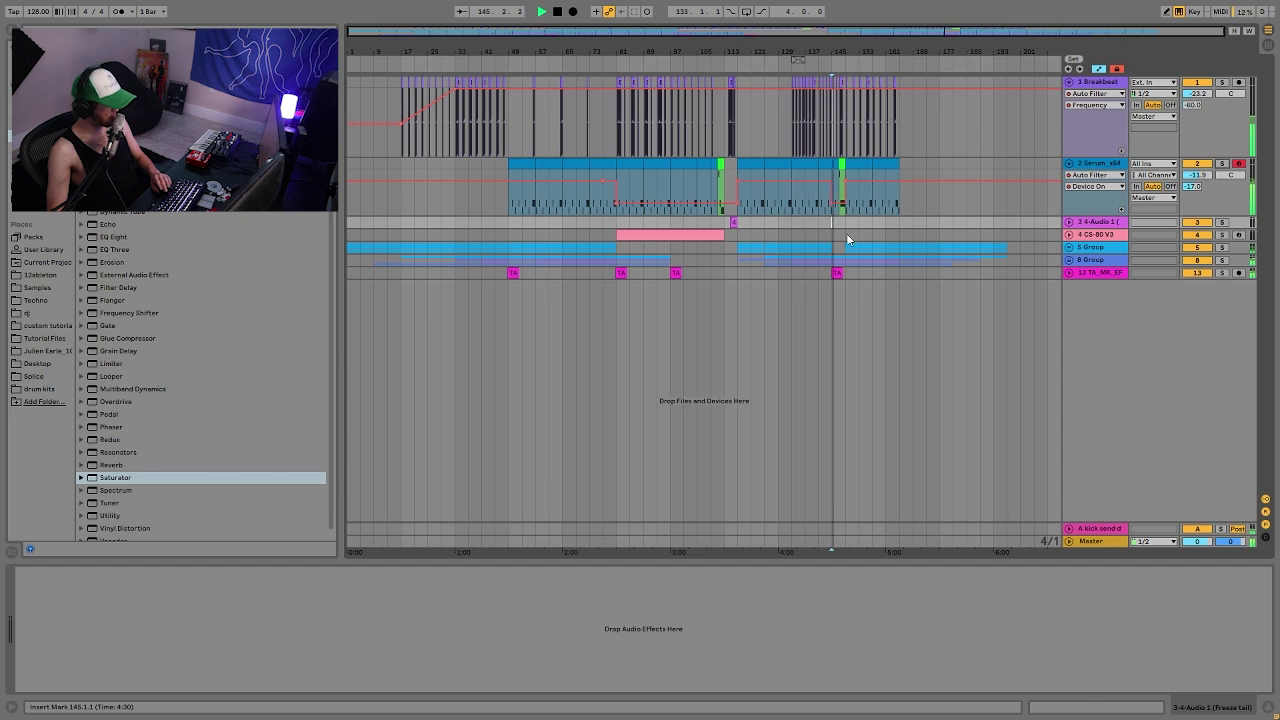
left_click(1221, 164)
left_click(1089, 163)
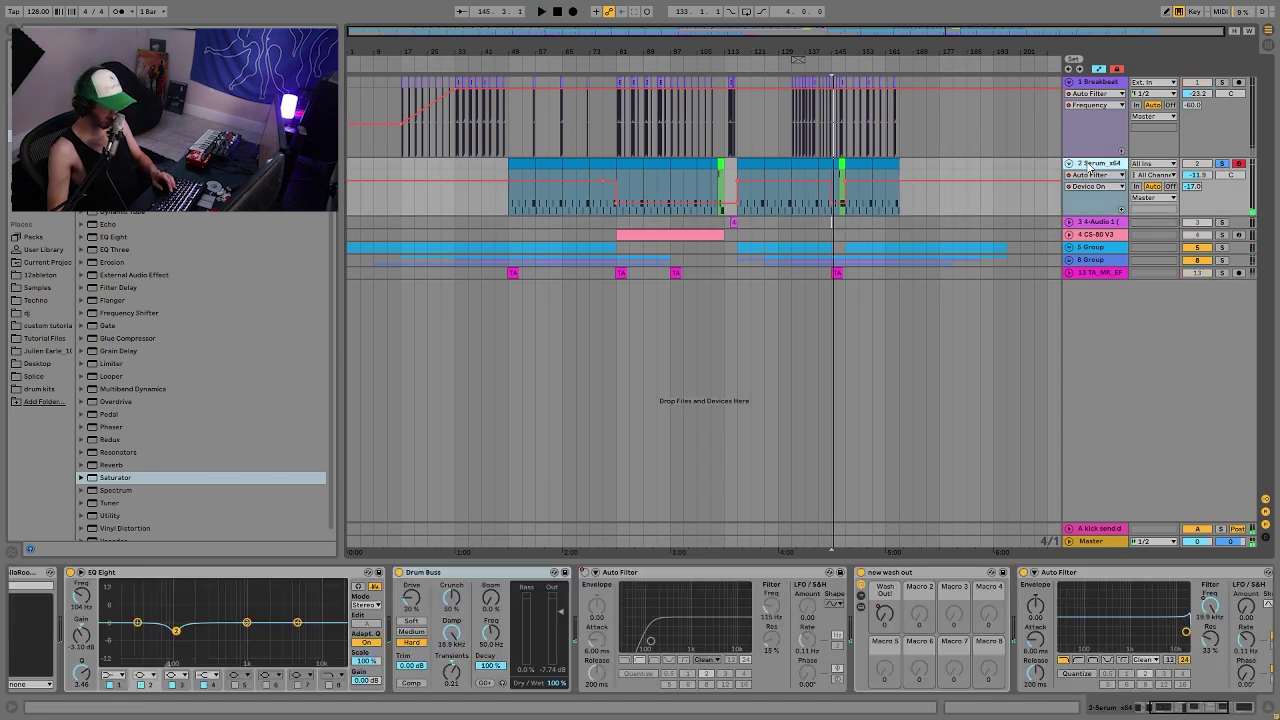
left_click(1222, 164)
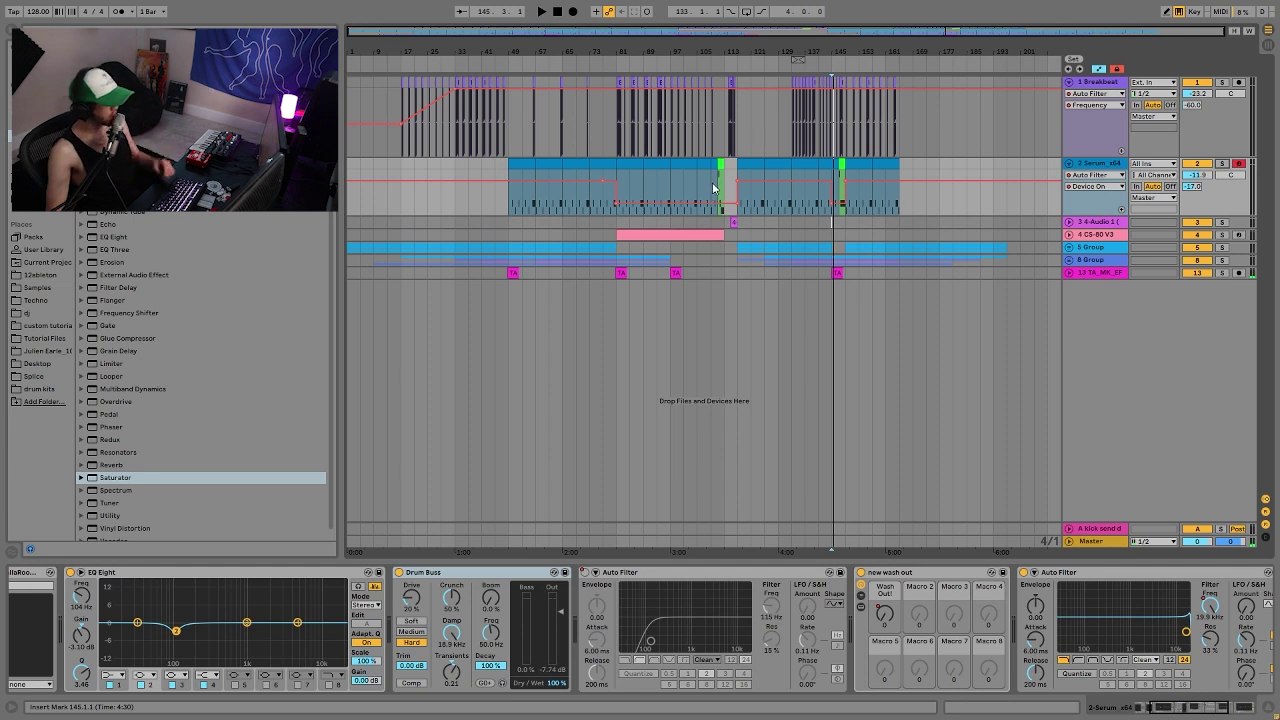
Listen from bar 125 in the full mix and with Serum soloed, checking the Auto Filter and re-enabling its automation
left_click(760, 209)
key("space")
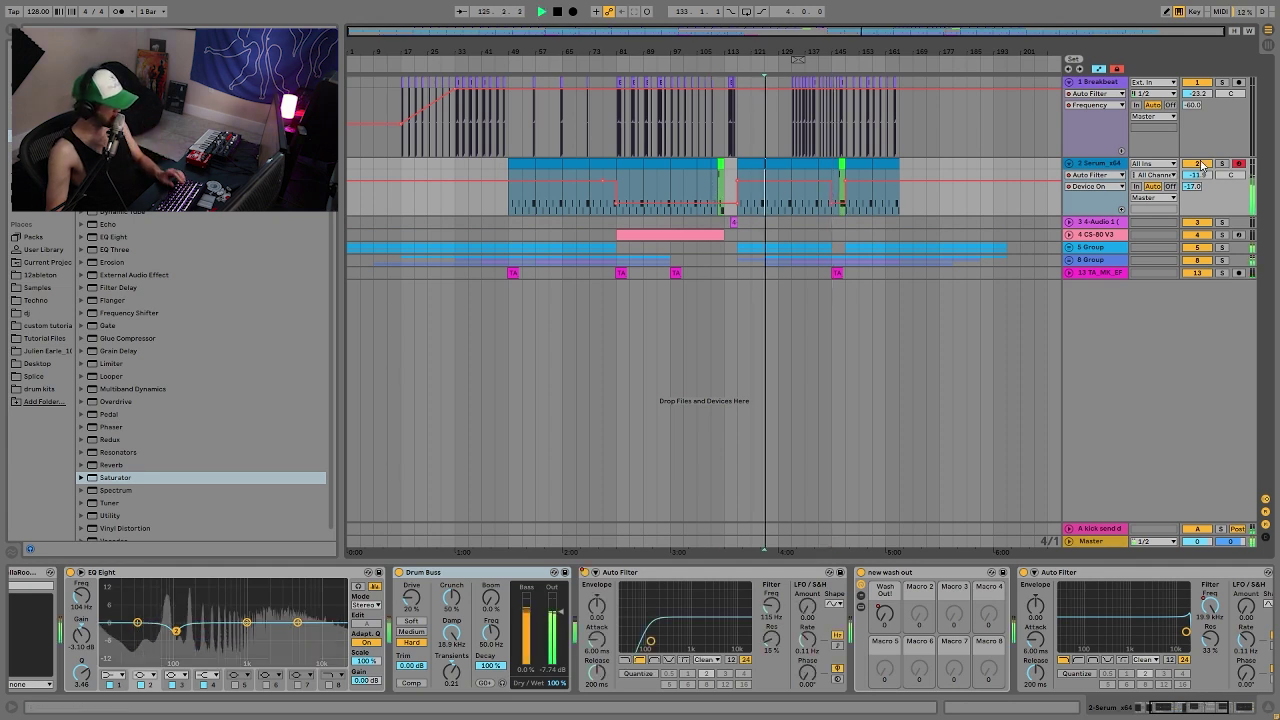
left_click(1221, 247)
key("space")
key("space")
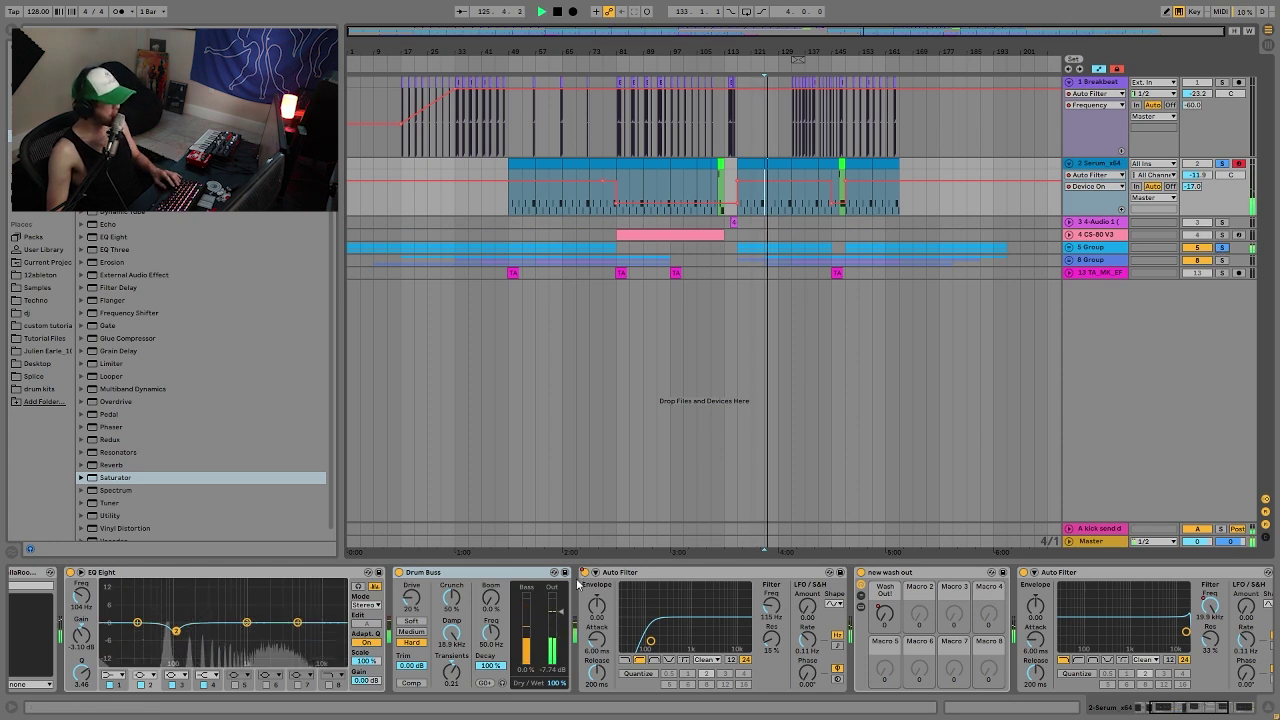
left_click(622, 11)
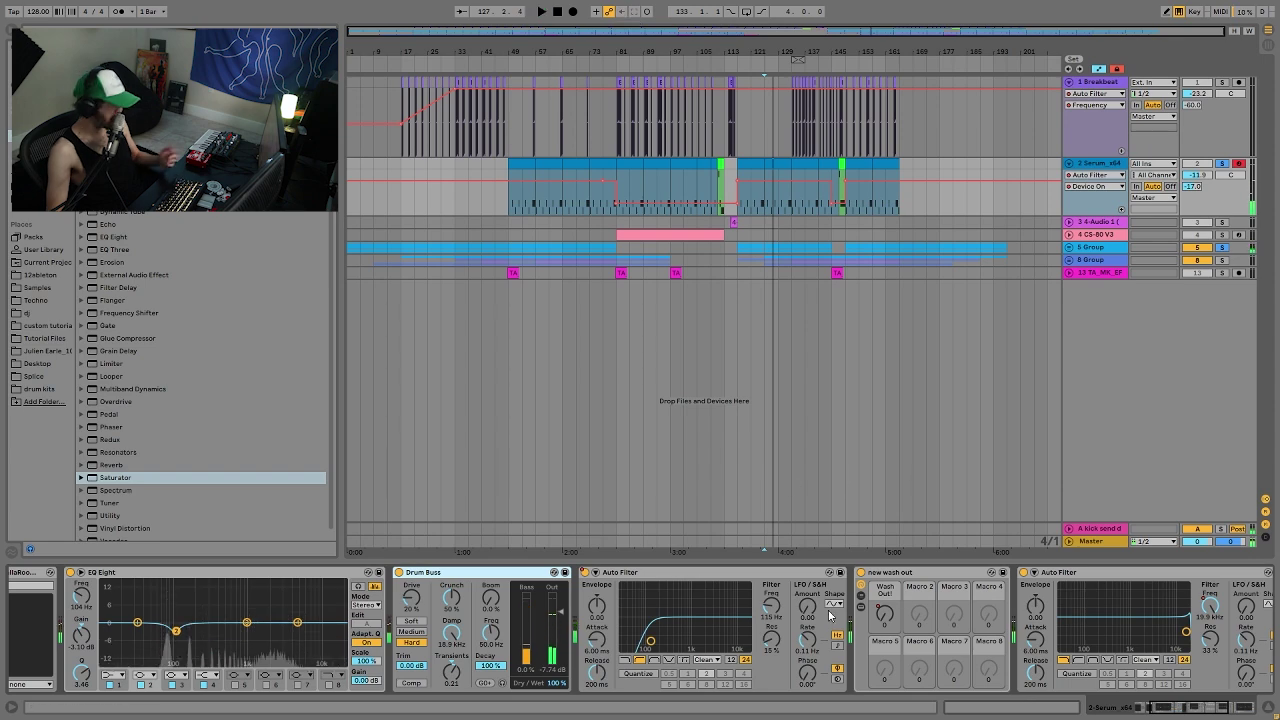
Show the Wash Out macro automation on the Serum track and listen from bars 93 and 129, ending with Serum unsoloed
scroll(864, 612, "down", 5)
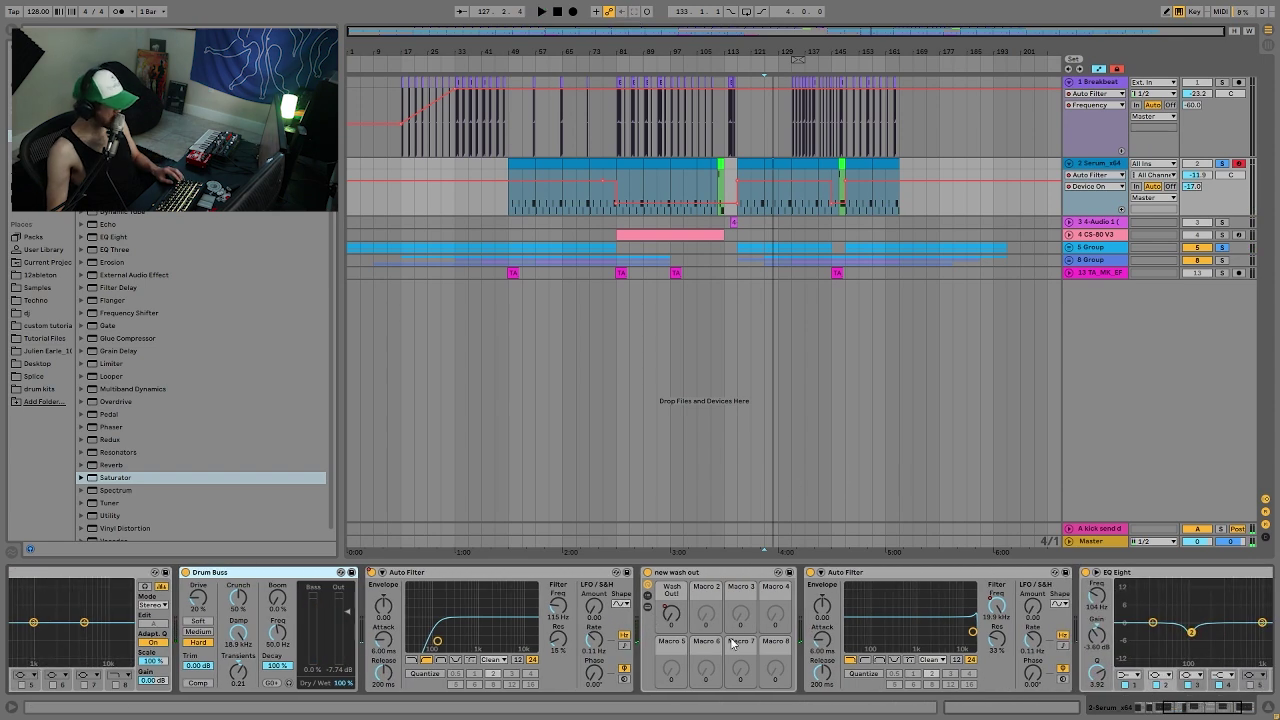
left_click(668, 619)
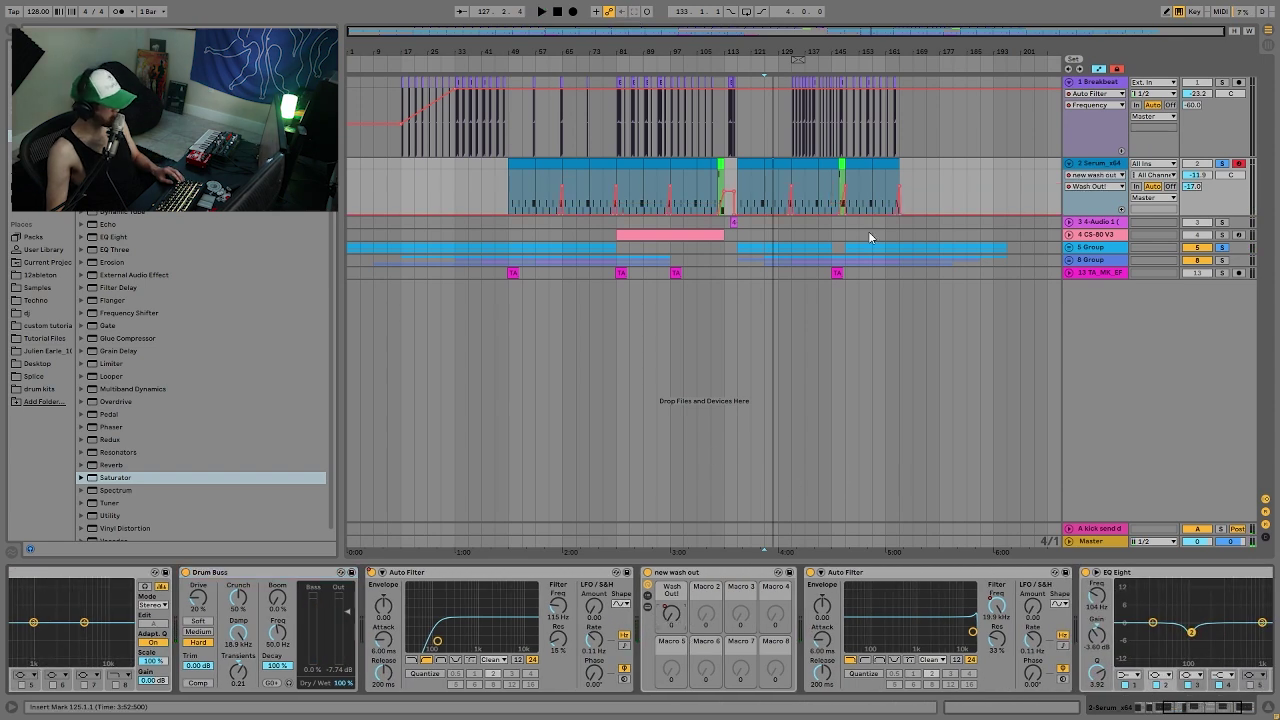
left_click(659, 184)
key("space")
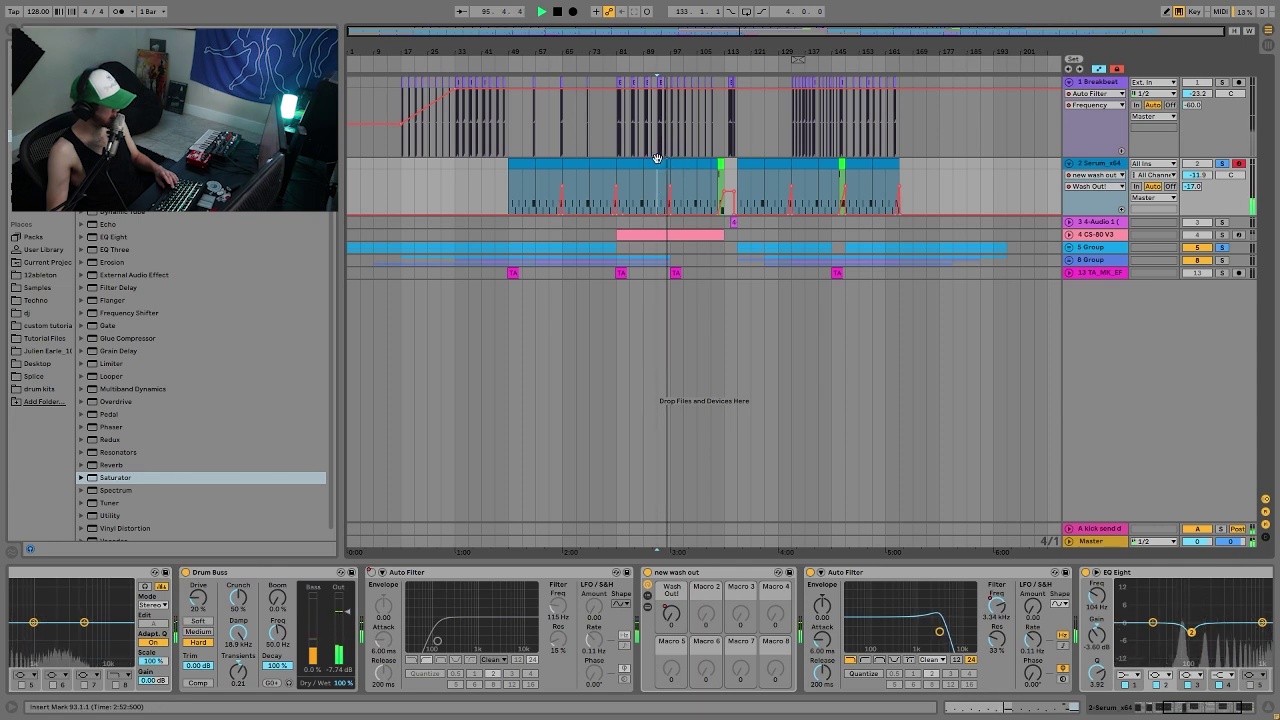
key("space")
left_click(780, 186)
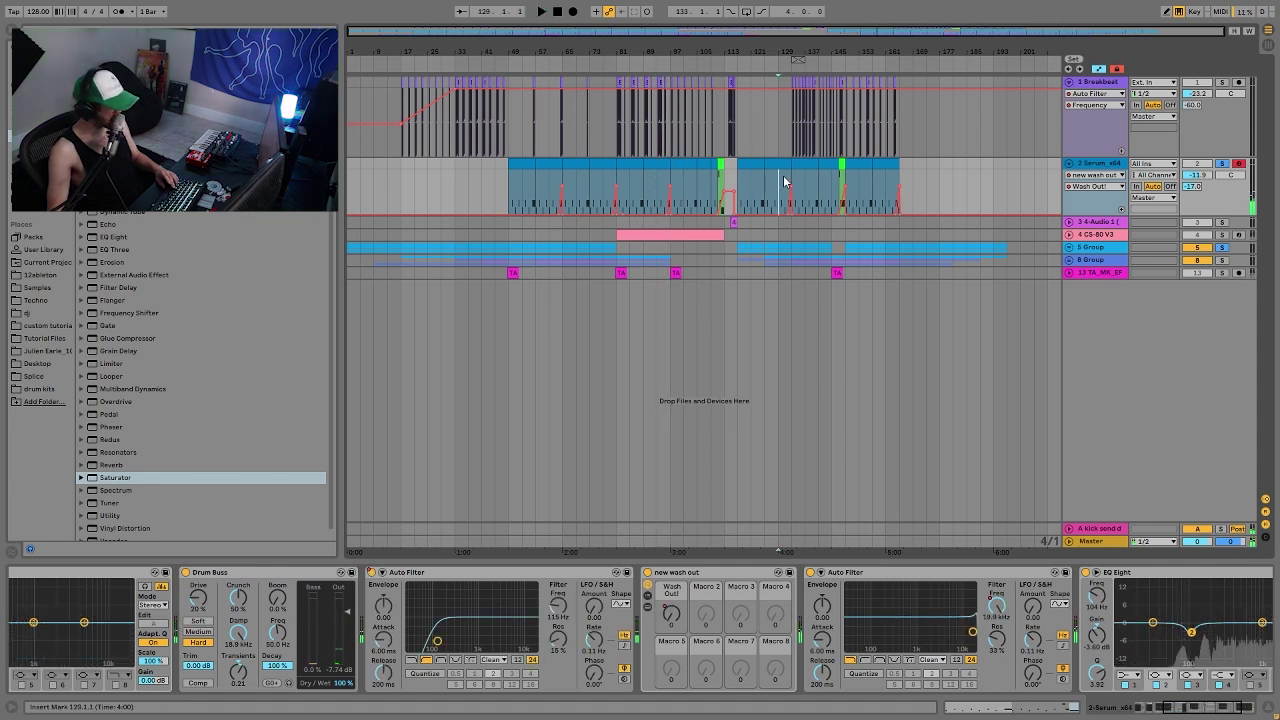
key("space")
left_click_drag(1192, 184, 1224, 169)
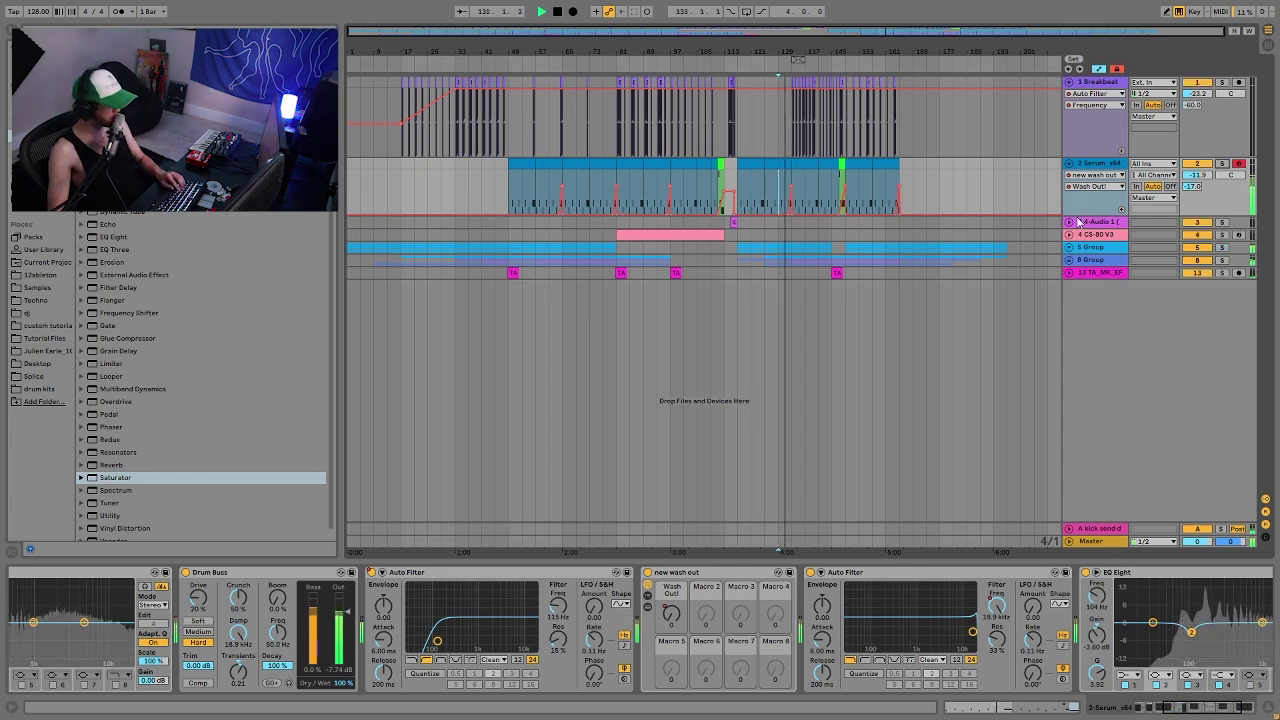
Unfold the 4-Audio 1 track, solo it together with Serum, and play its freeze tail clip into bar 117
double_click(1093, 224)
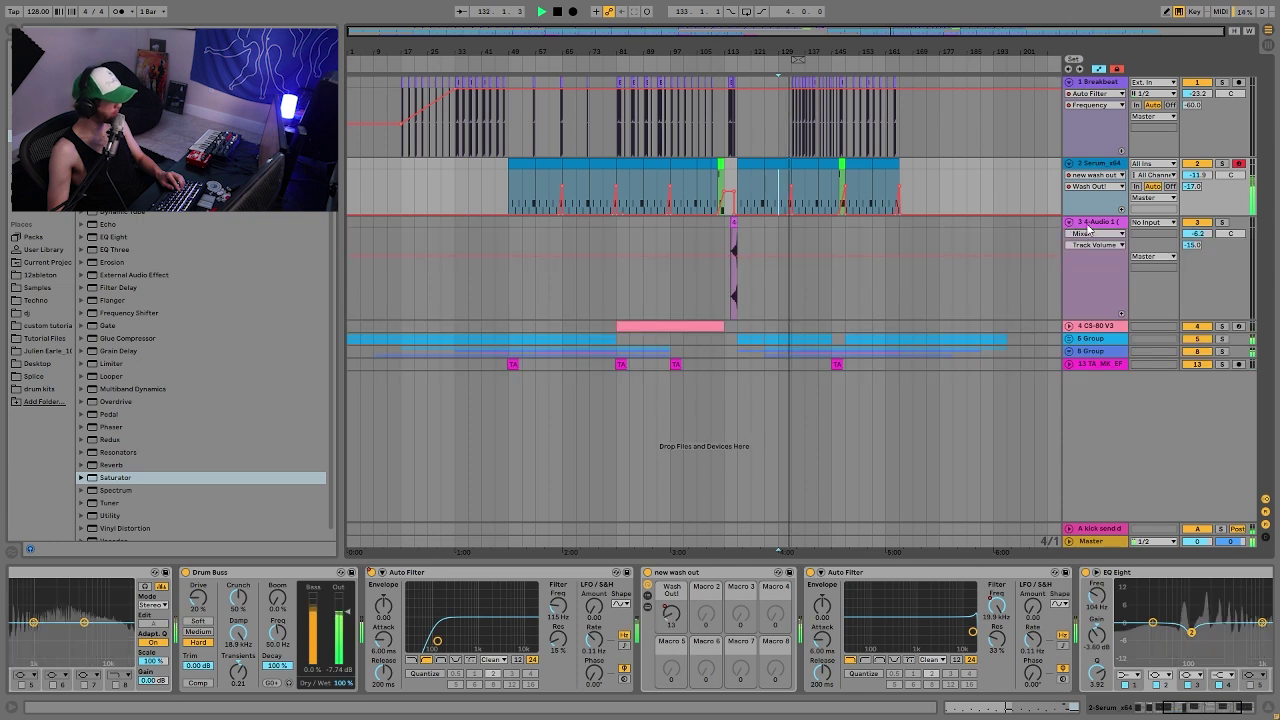
key("space")
left_click(1221, 222)
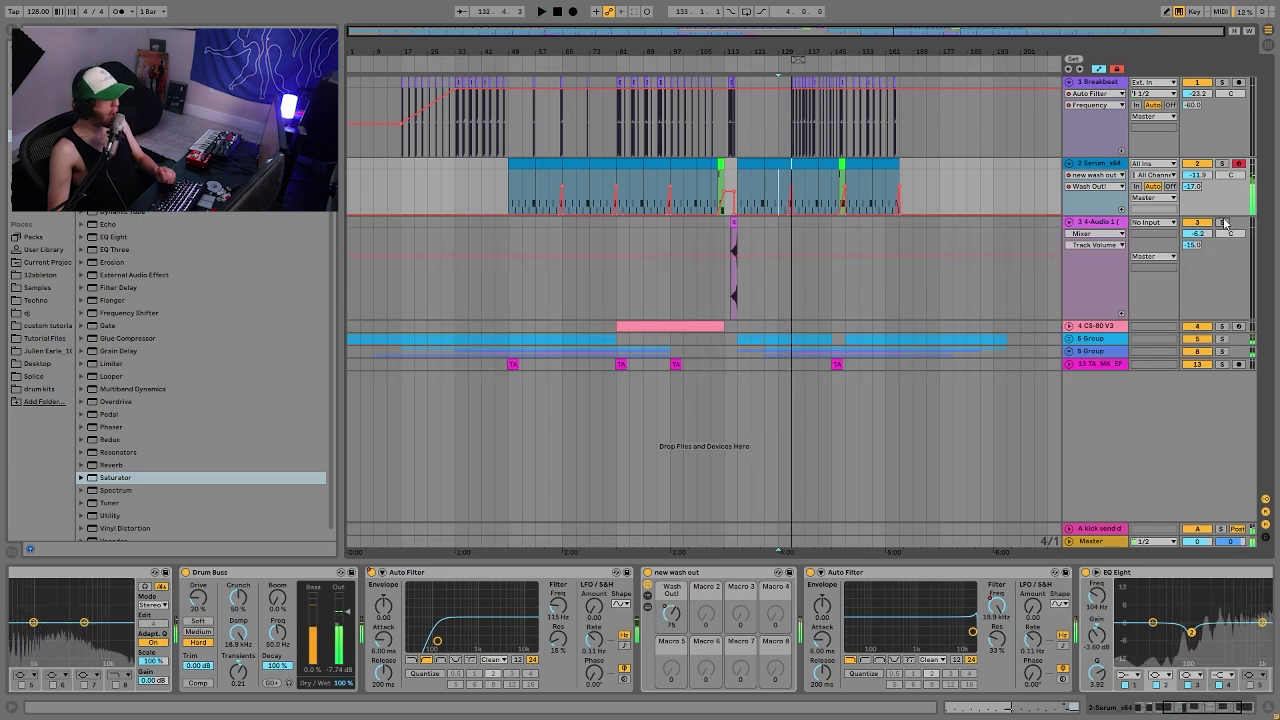
left_click(735, 265)
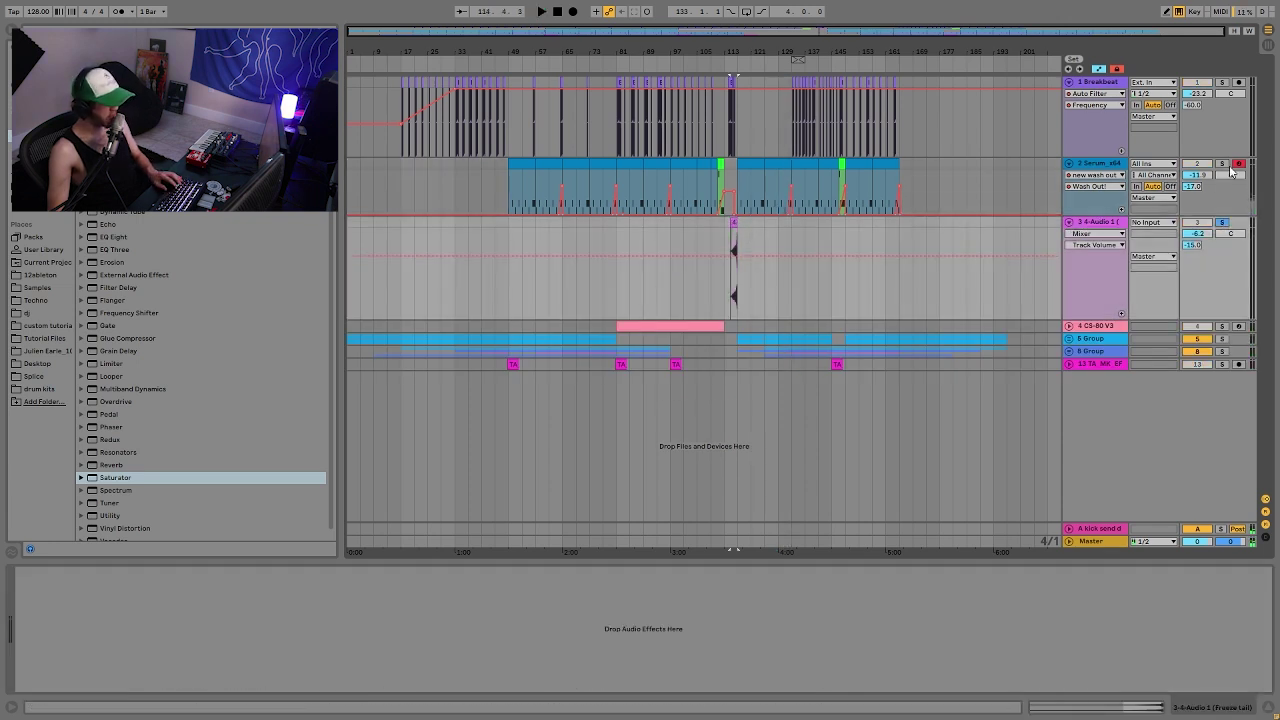
key("space")
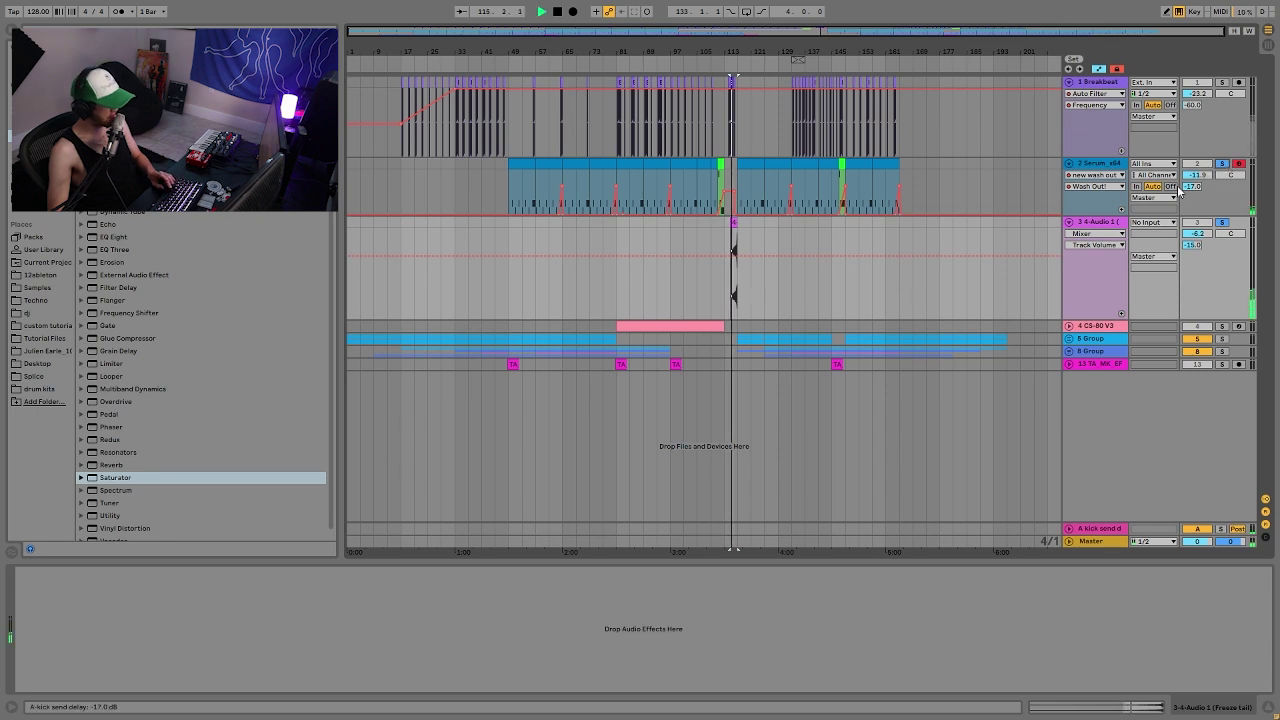
left_click_drag(747, 250, 739, 250)
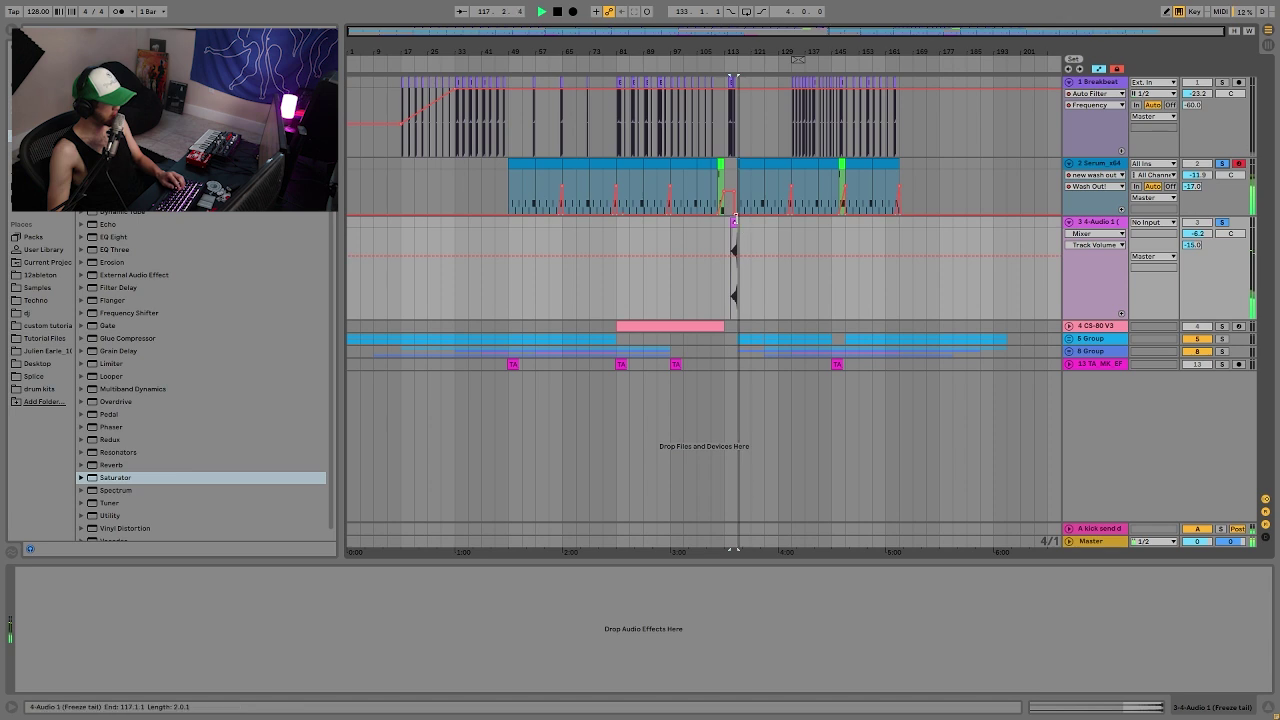
key("space")
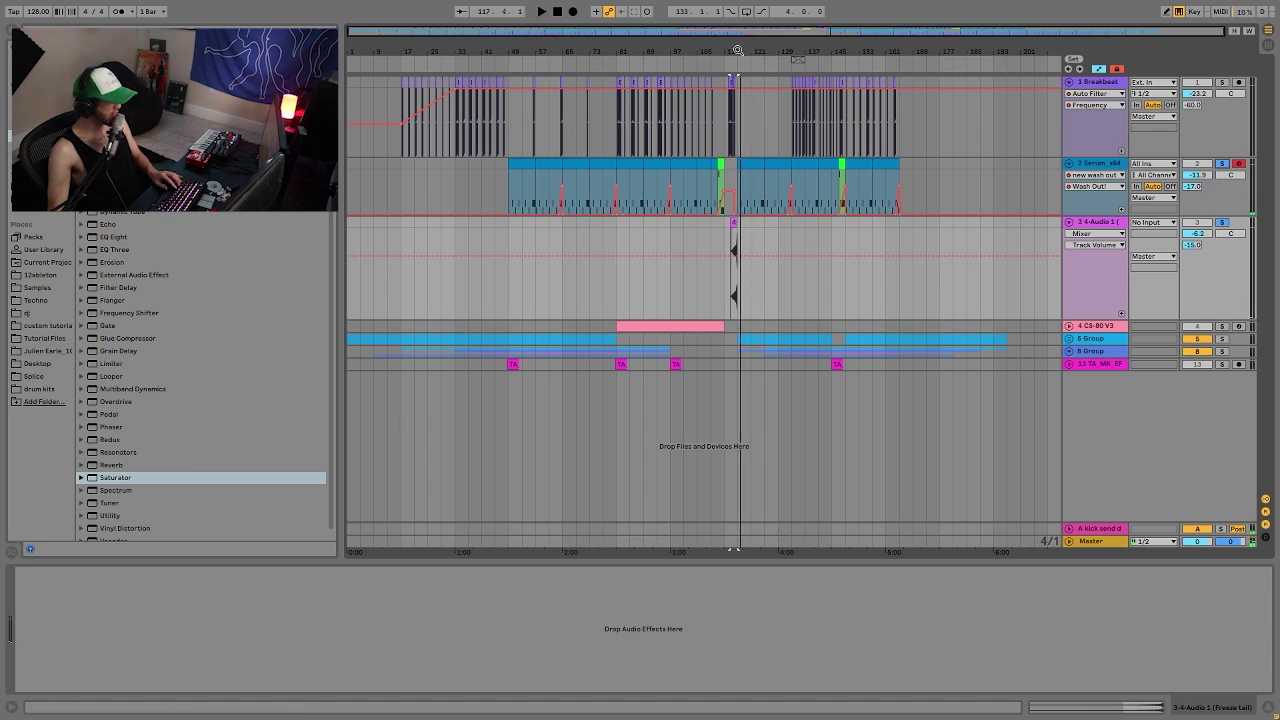
Examine the freeze tail clip before bar 117 up close and show its sample in the browser
left_click_drag(737, 49, 742, 102)
left_click(799, 192)
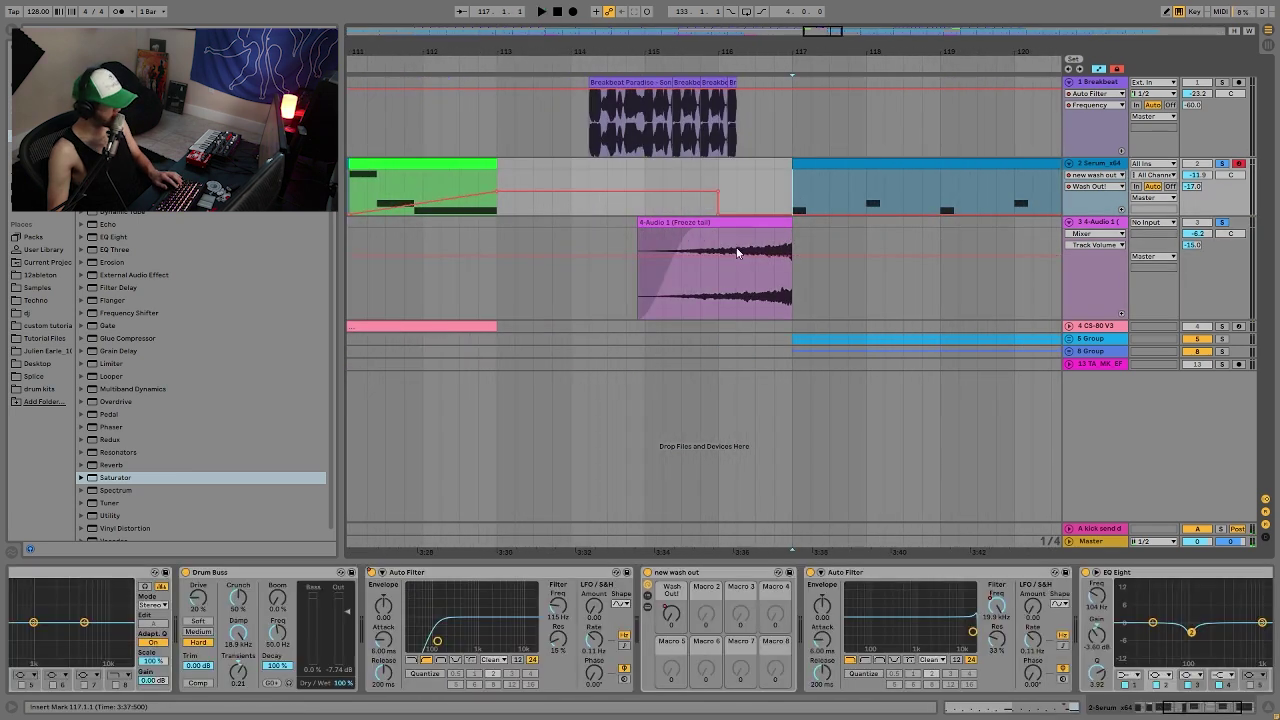
right_click(728, 222)
right_click(711, 223)
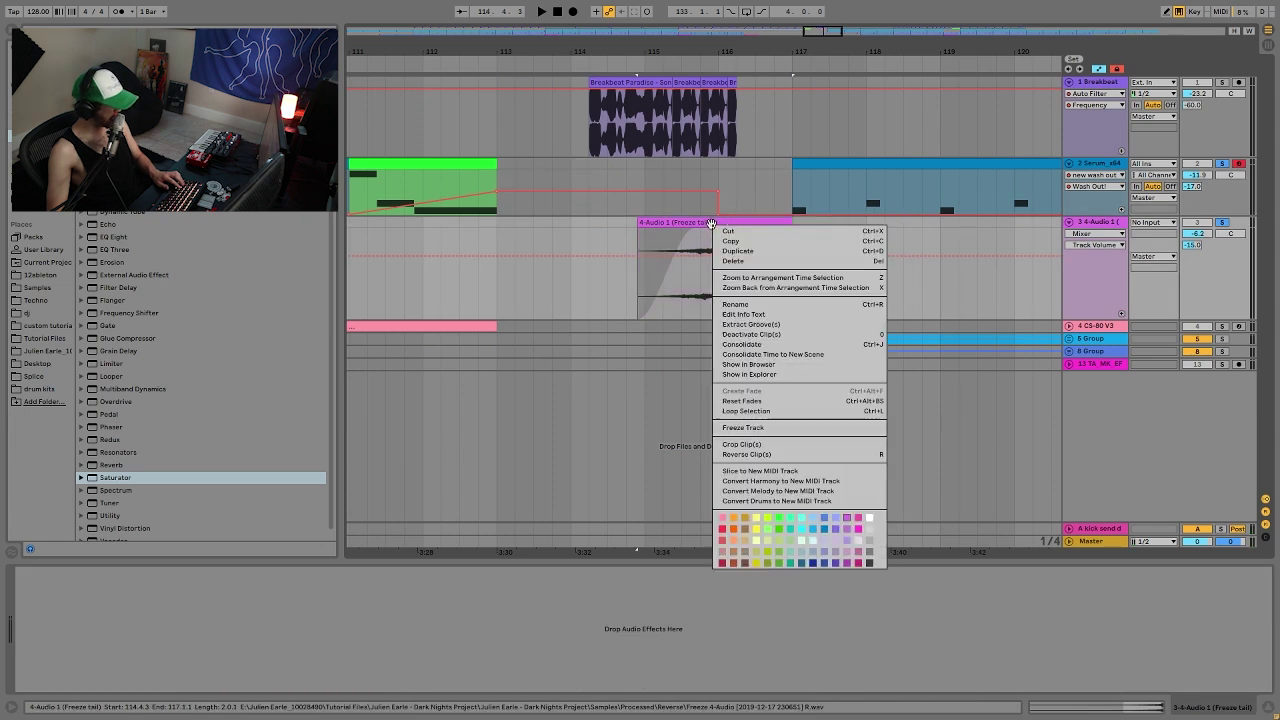
left_click(726, 364)
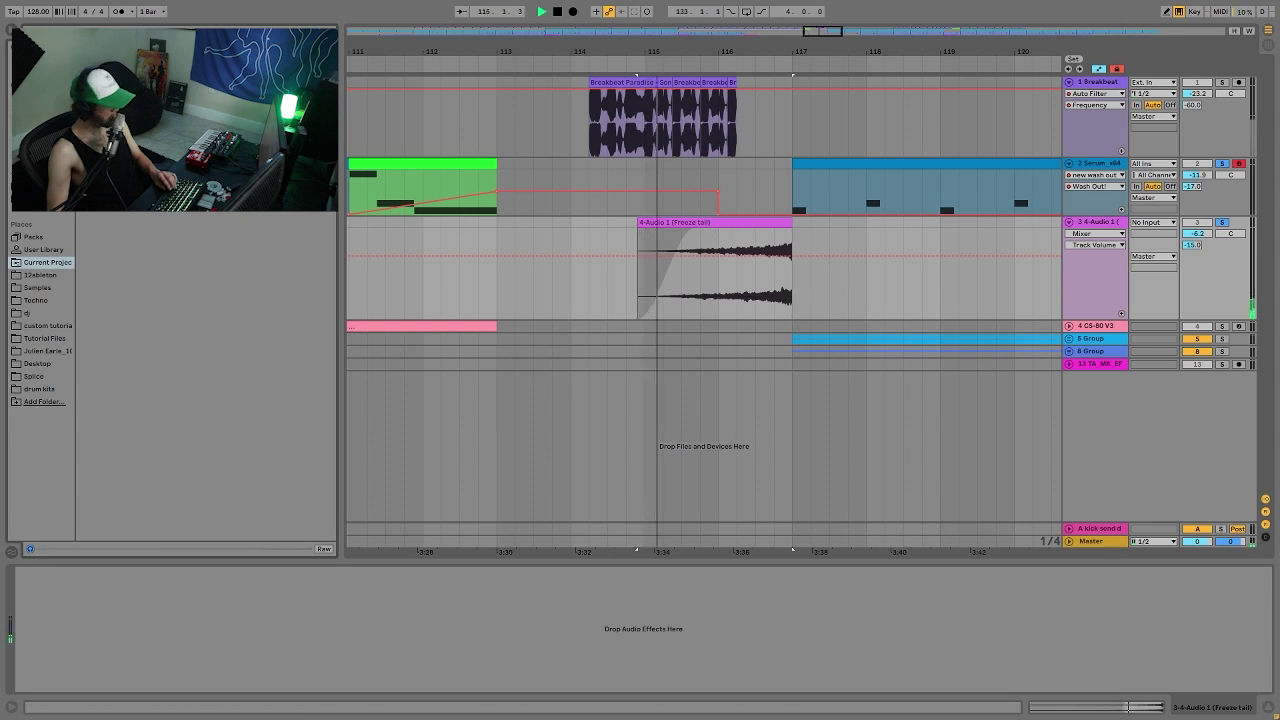
Reverse the freeze tail clip on the 4-Audio 1 track
left_click(675, 222)
key("r")
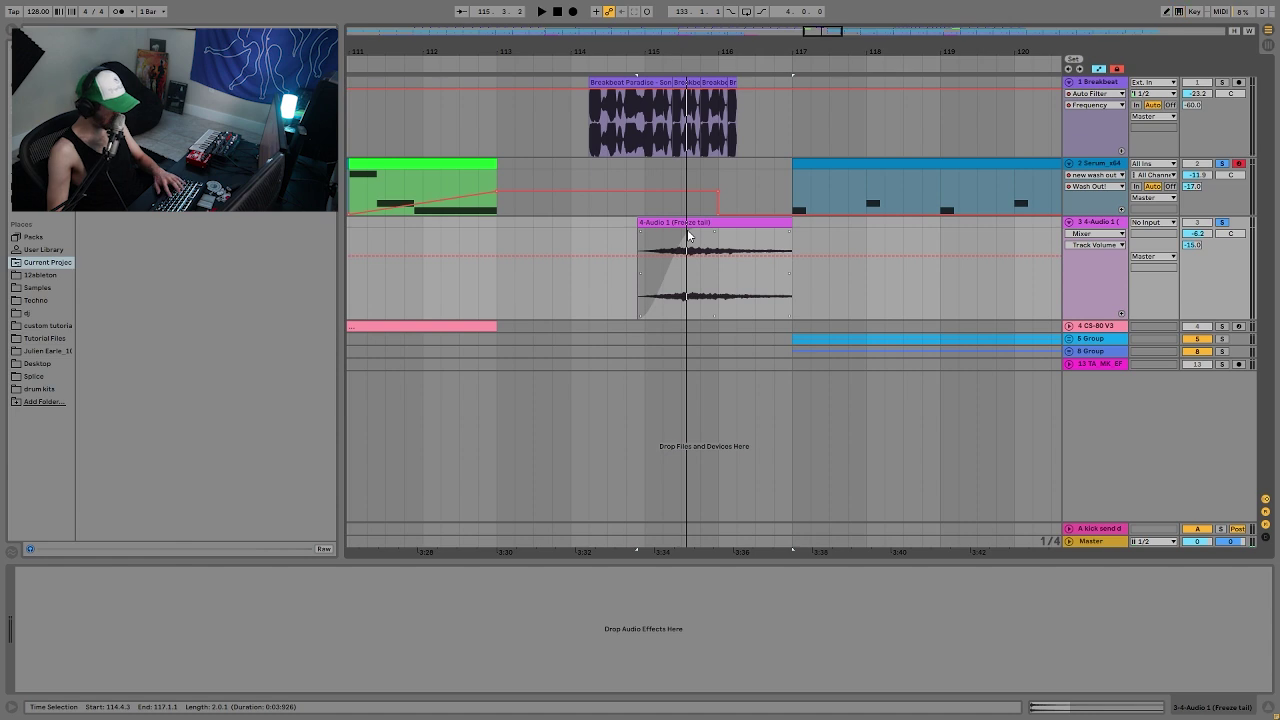
Hide the arrangement automation and restore the freeze tail clip on 4-Audio 1 to its reversed form with a fade-in
key("a")
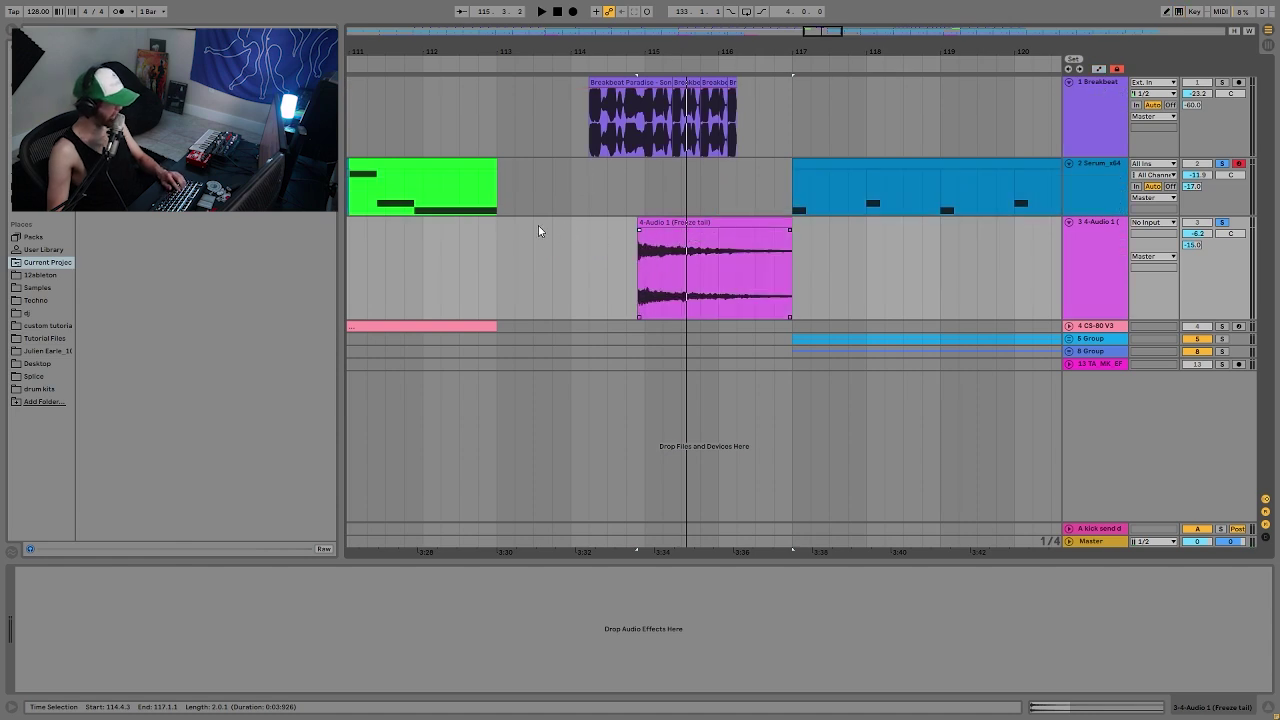
left_click(652, 223)
key("space")
key("space")
key("ctrl+alt+f")
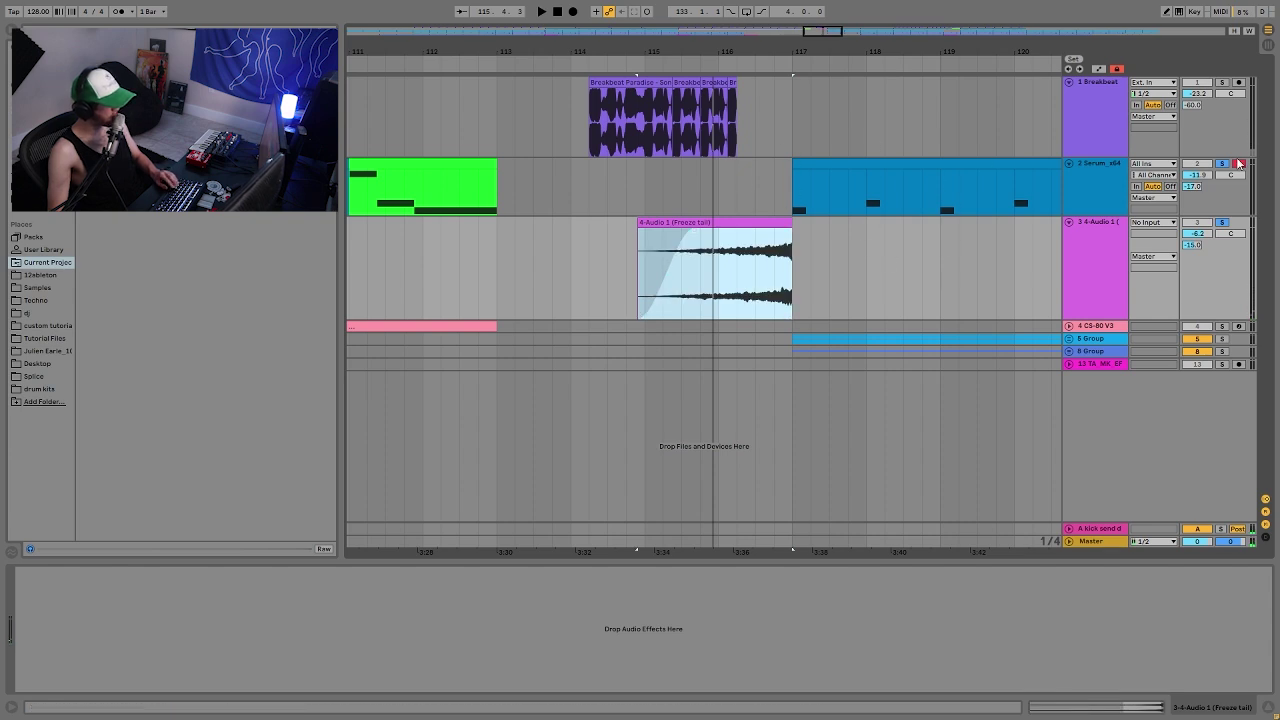
Play the reversed freeze tail clip into bar 117 and select the 4-Audio 1 track
key("space")
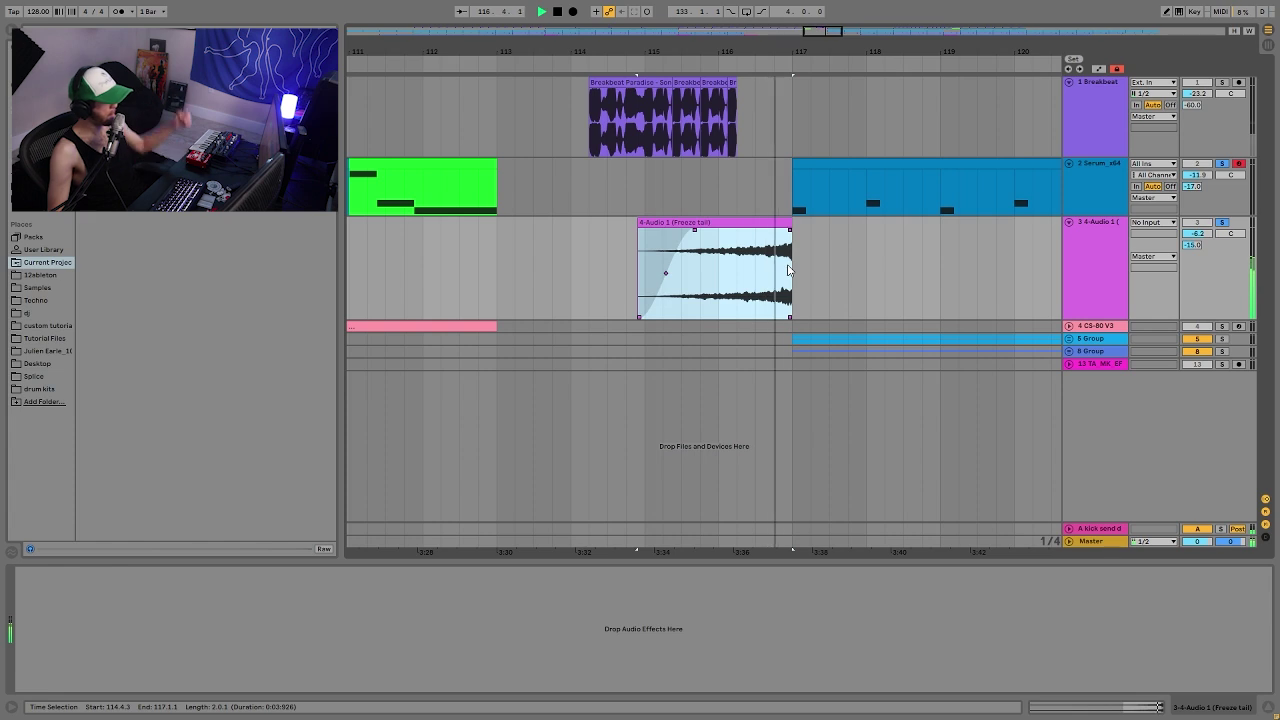
key("space")
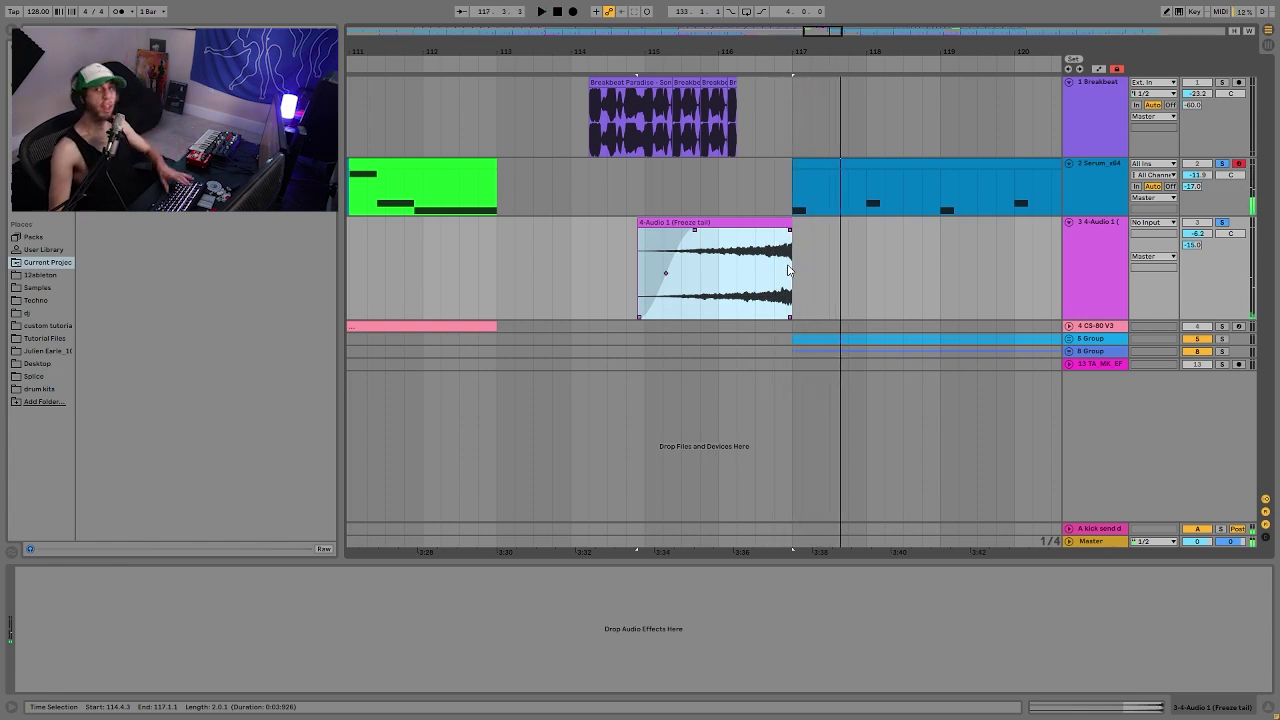
left_click(1104, 256)
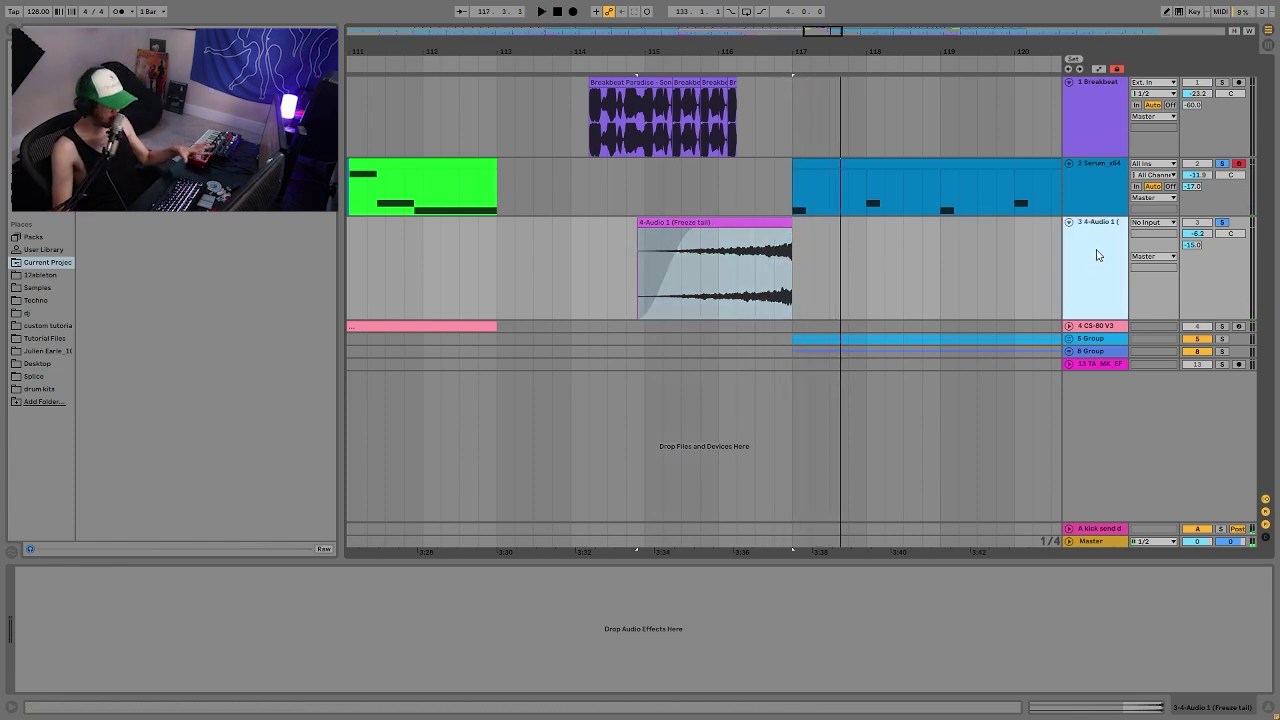
Solo the CS-80 V3 track instead of 4-Audio 1, play it from around bar 97 and examine its clip's notes
left_click_drag(687, 51, 877, 50)
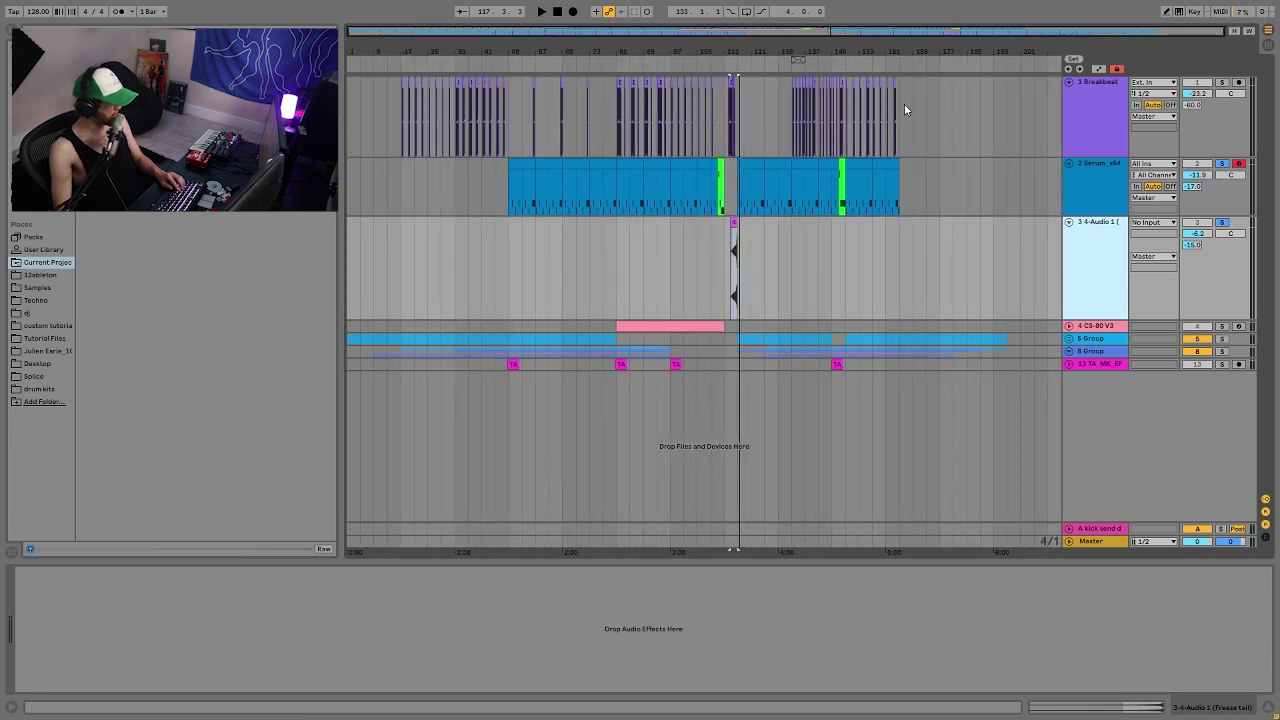
left_click(1222, 327)
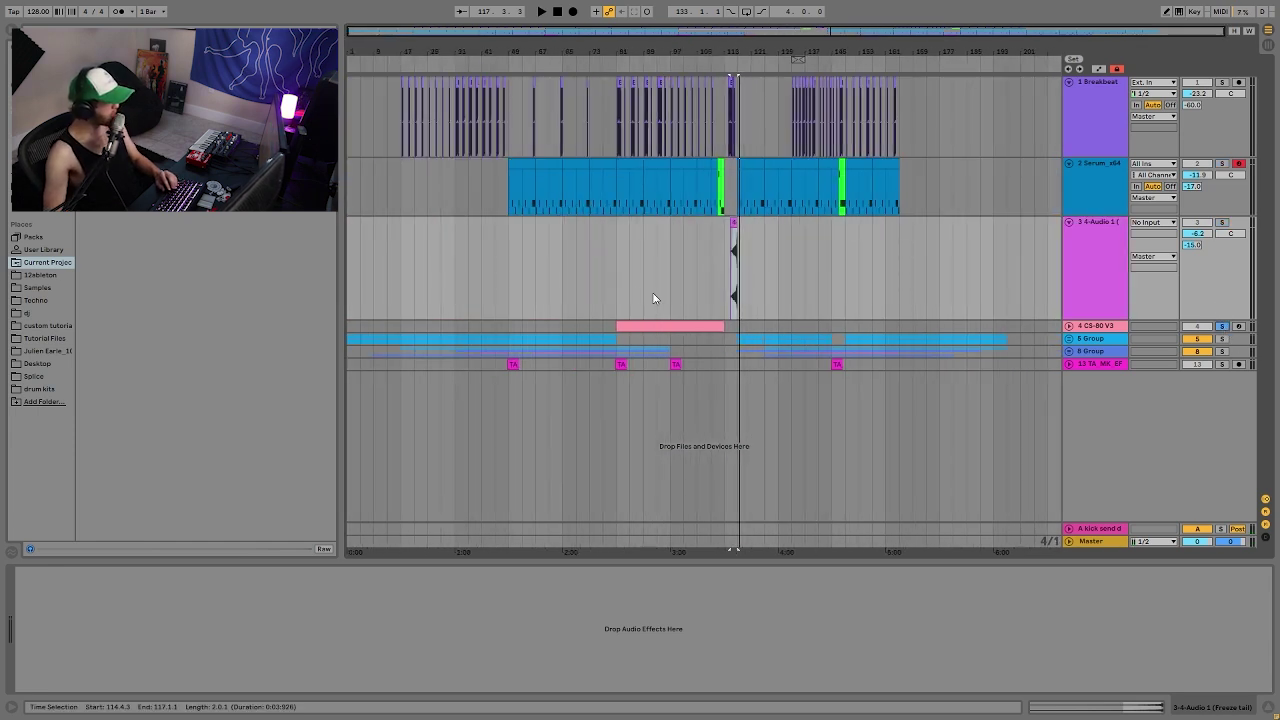
left_click(670, 300)
key("space")
double_click(672, 326)
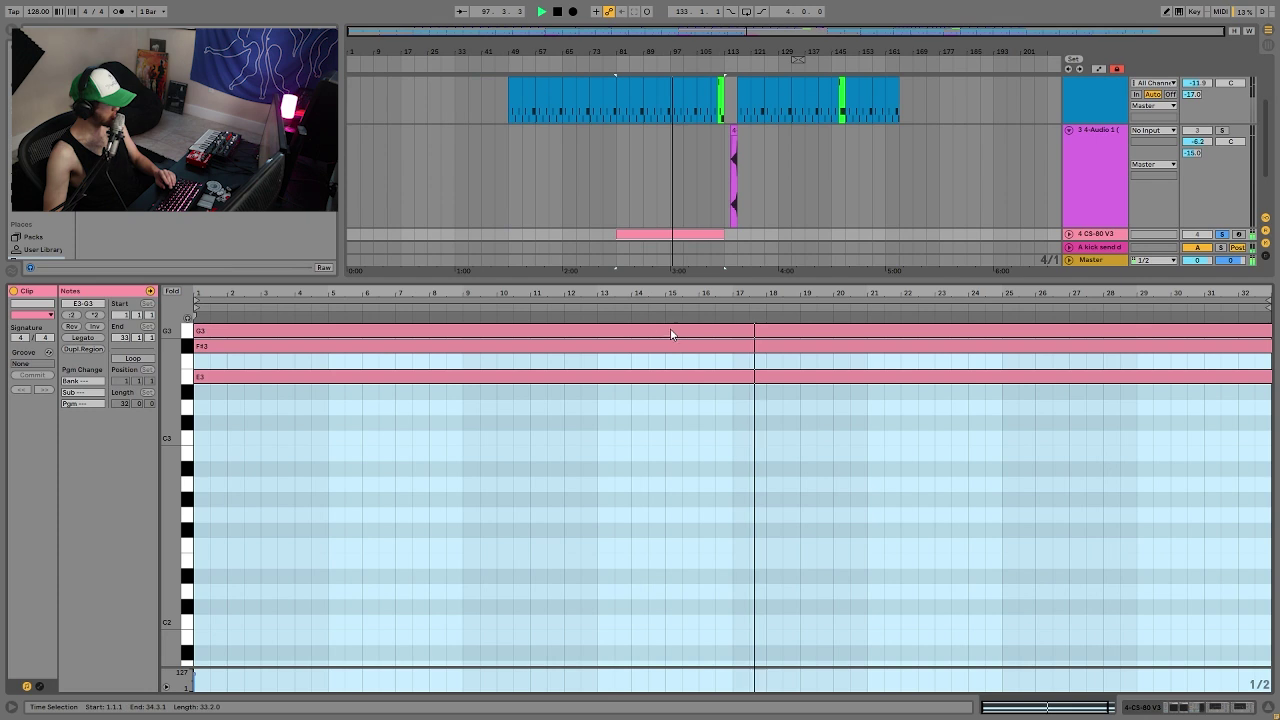
left_click_drag(186, 440, 186, 527)
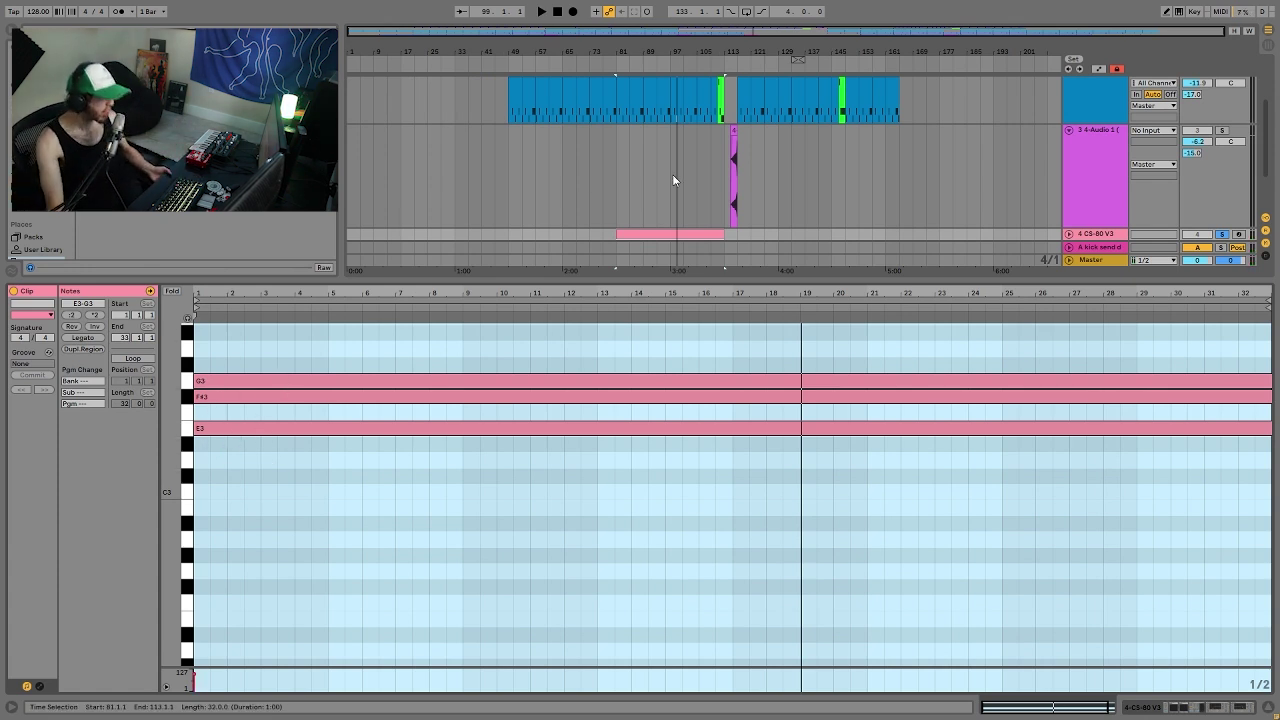
Open the Serum clip at bar 97 to compare its notes with the CS-80 V3 chord
scroll(677, 180, "up", 2)
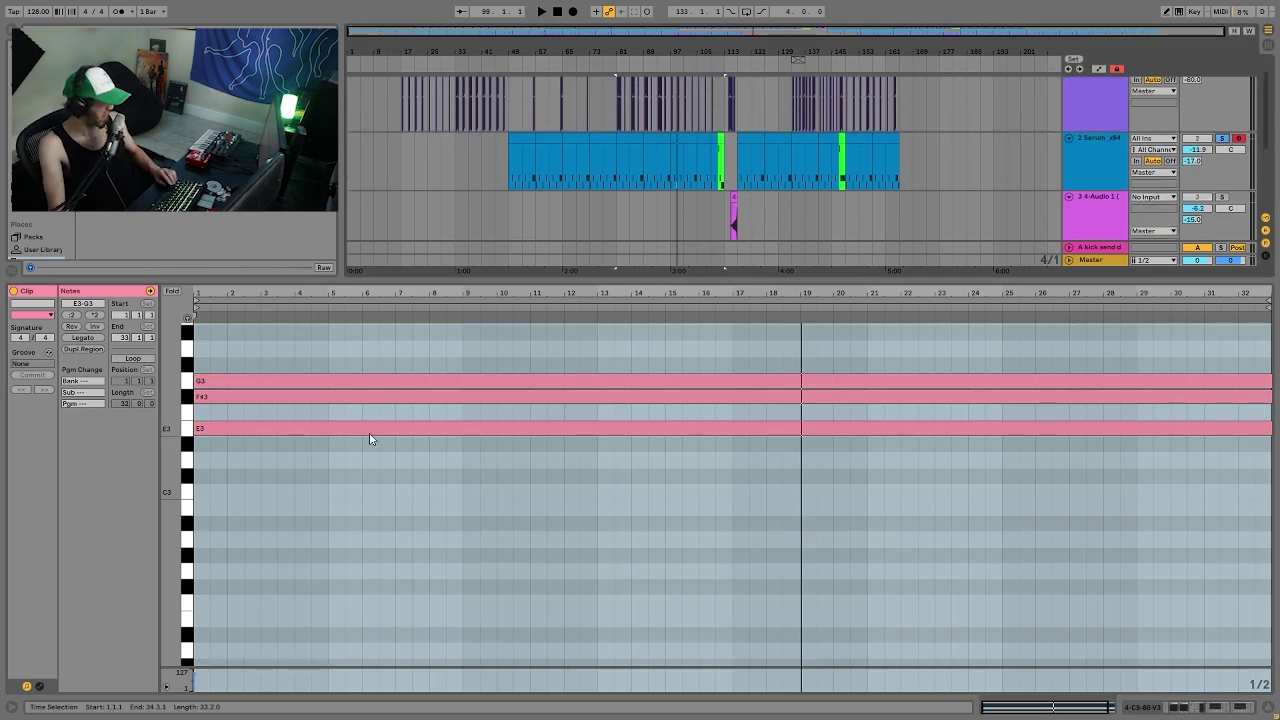
left_click(614, 160)
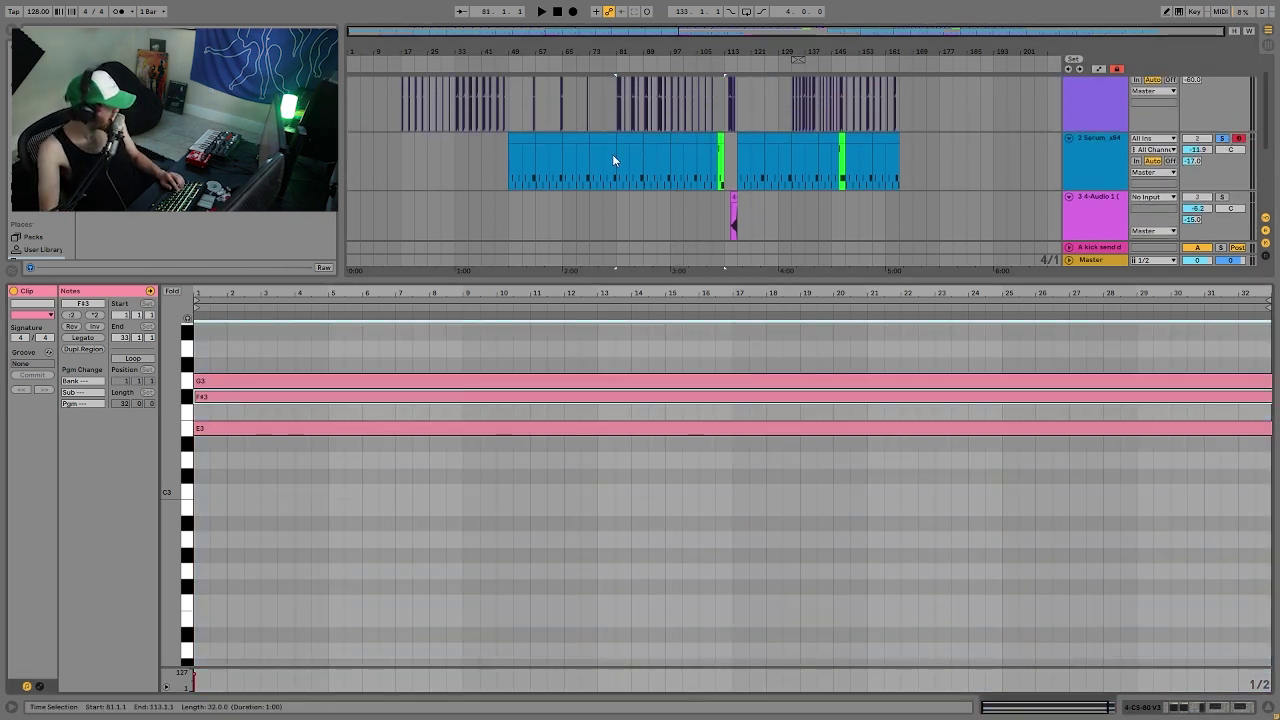
left_click(686, 140)
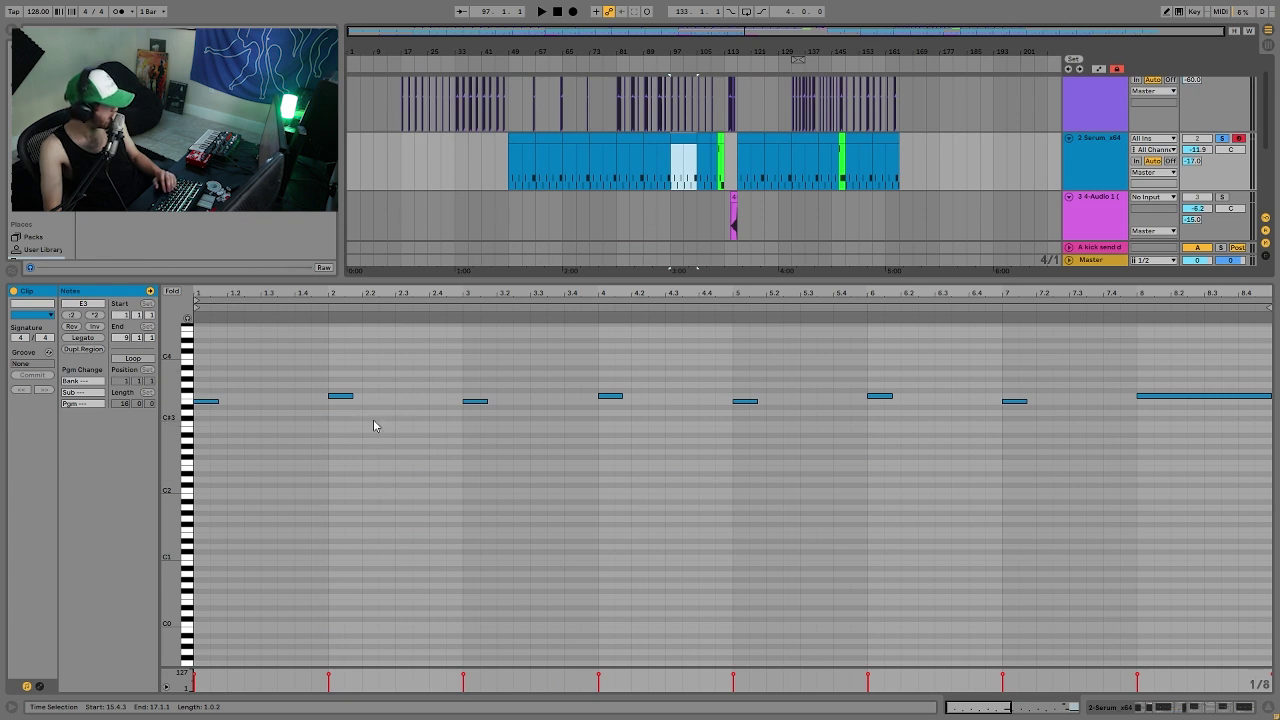
Show the Serum track's devices, play it with the CS-80 V3 from bar 97, and unsolo Serum
double_click(1098, 164)
key("space")
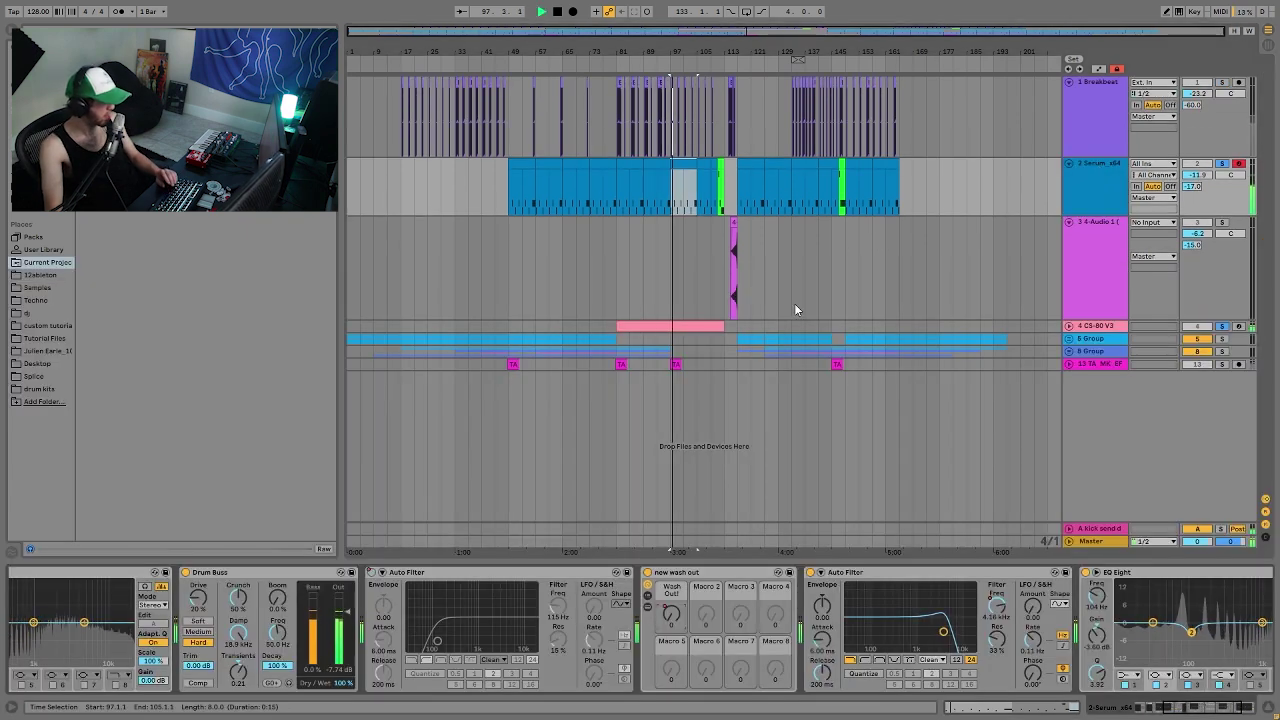
left_click(1222, 164)
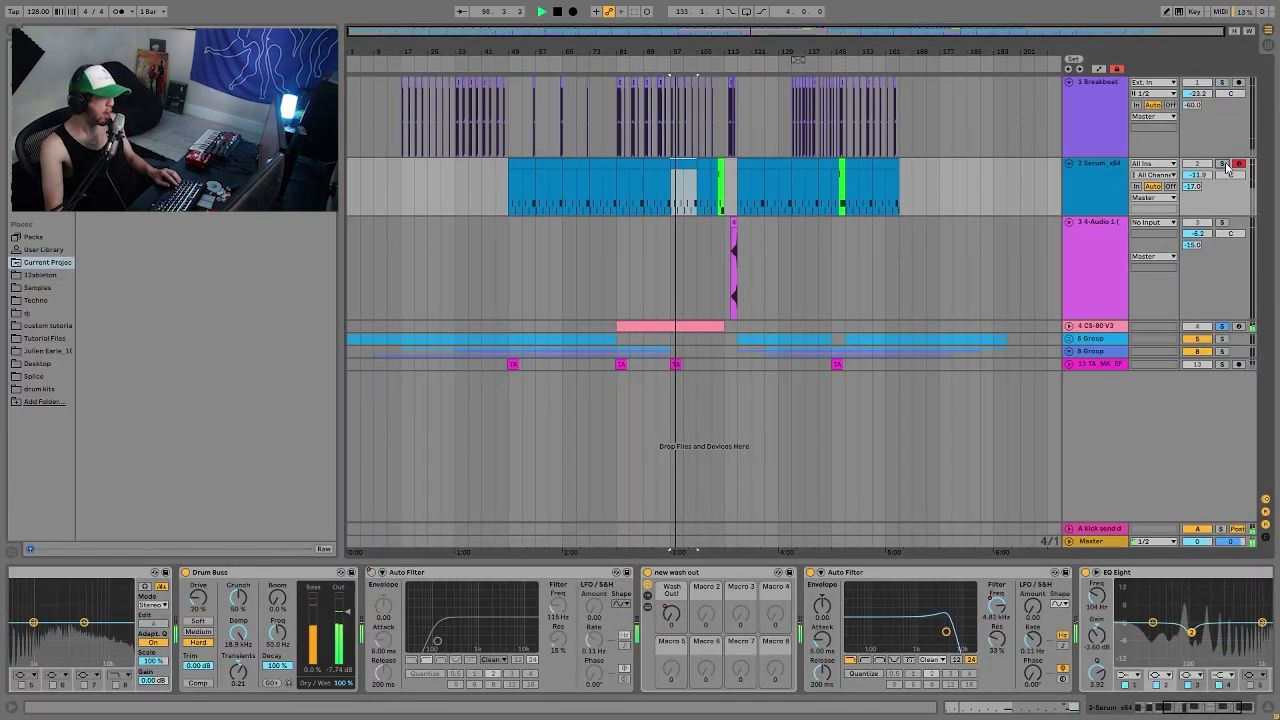
key("space")
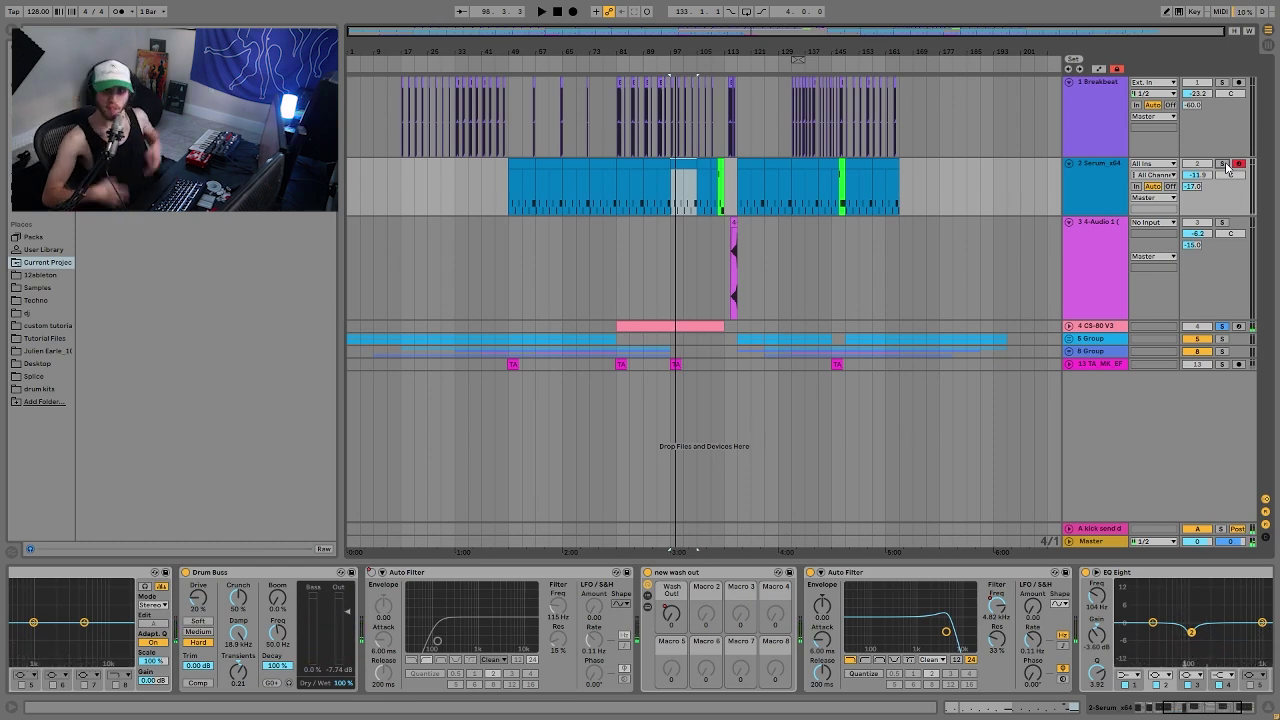
In the CS-80 V3 clip, raise the F#3 note an octave and add short B3 and D4 notes at the start
double_click(640, 326)
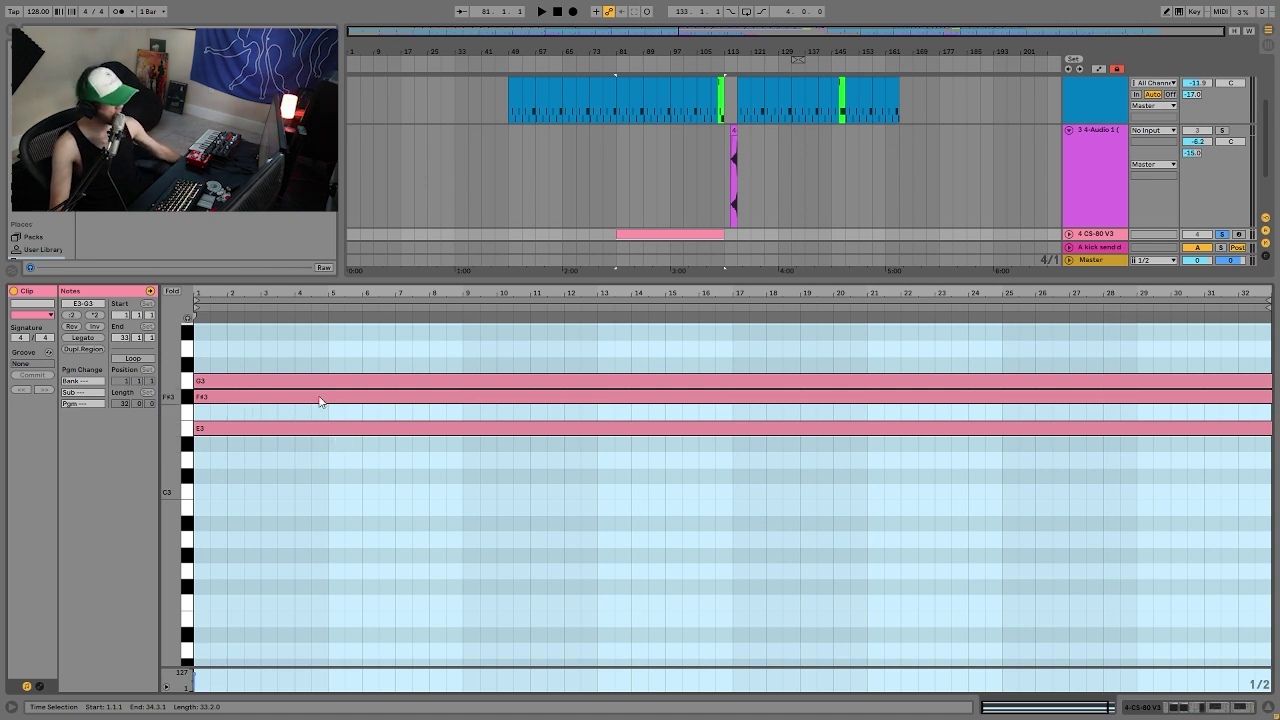
scroll(320, 401, "up", 3)
left_click(272, 464)
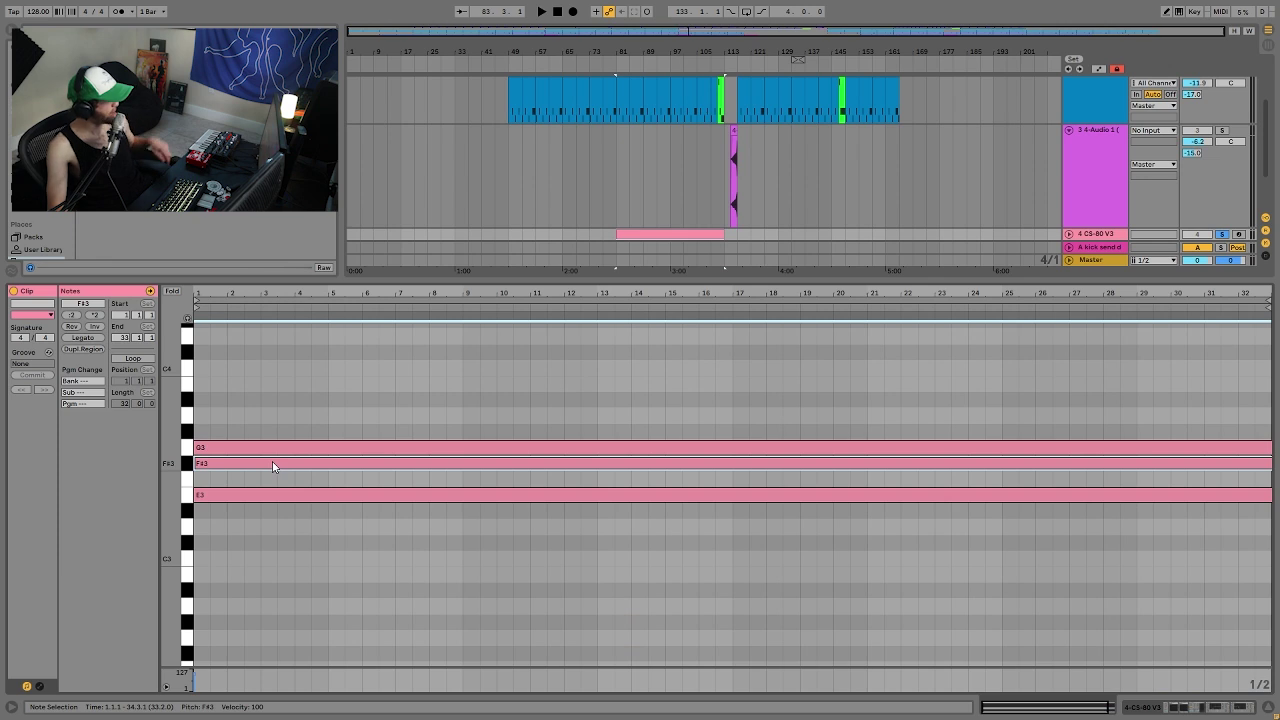
key("shift+Up")
double_click(202, 446)
double_click(203, 394)
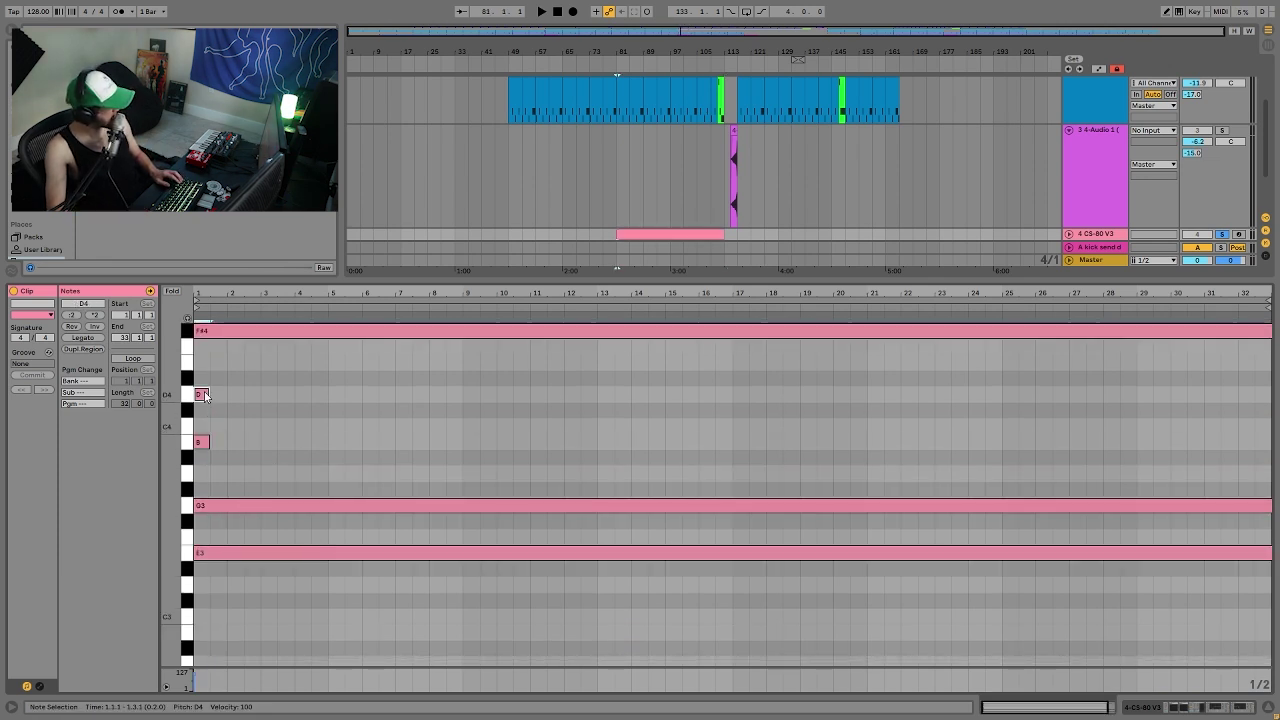
Delete the short B3 and D4 notes and lower the F#4 note an octave back to F#3
left_click(202, 443, "shift")
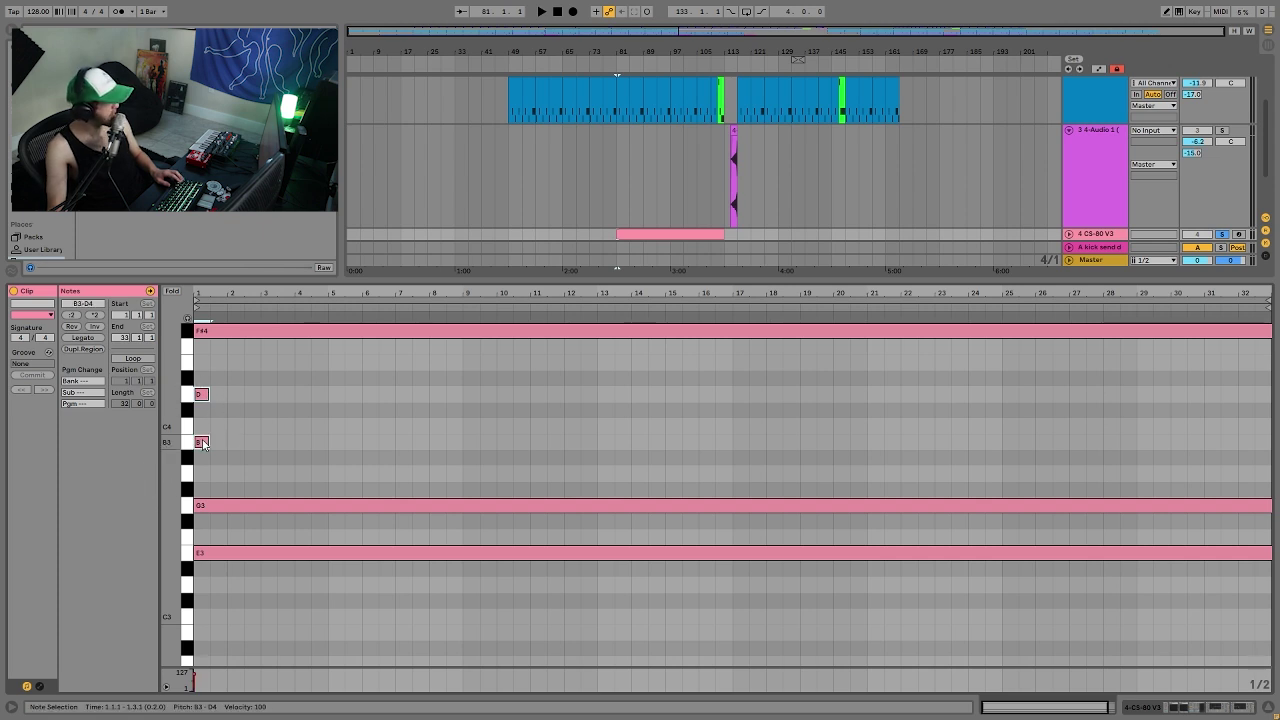
key("Delete")
left_click(238, 333)
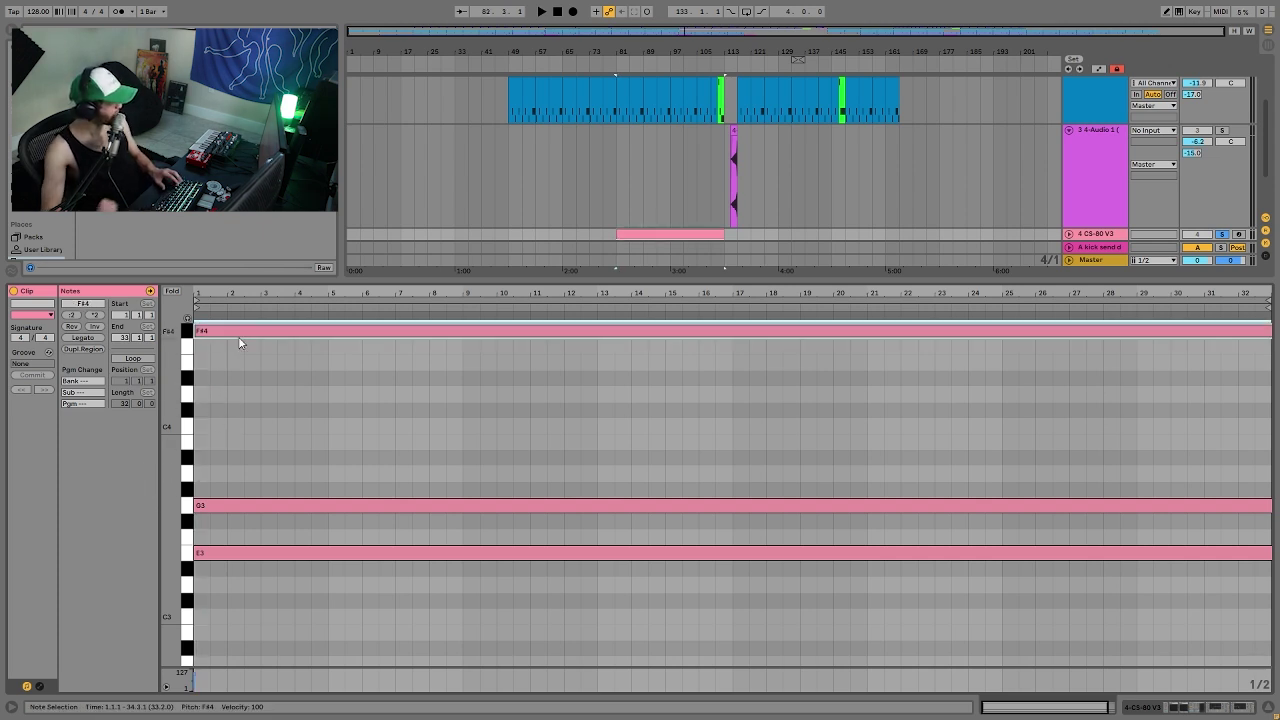
key("shift+Down")
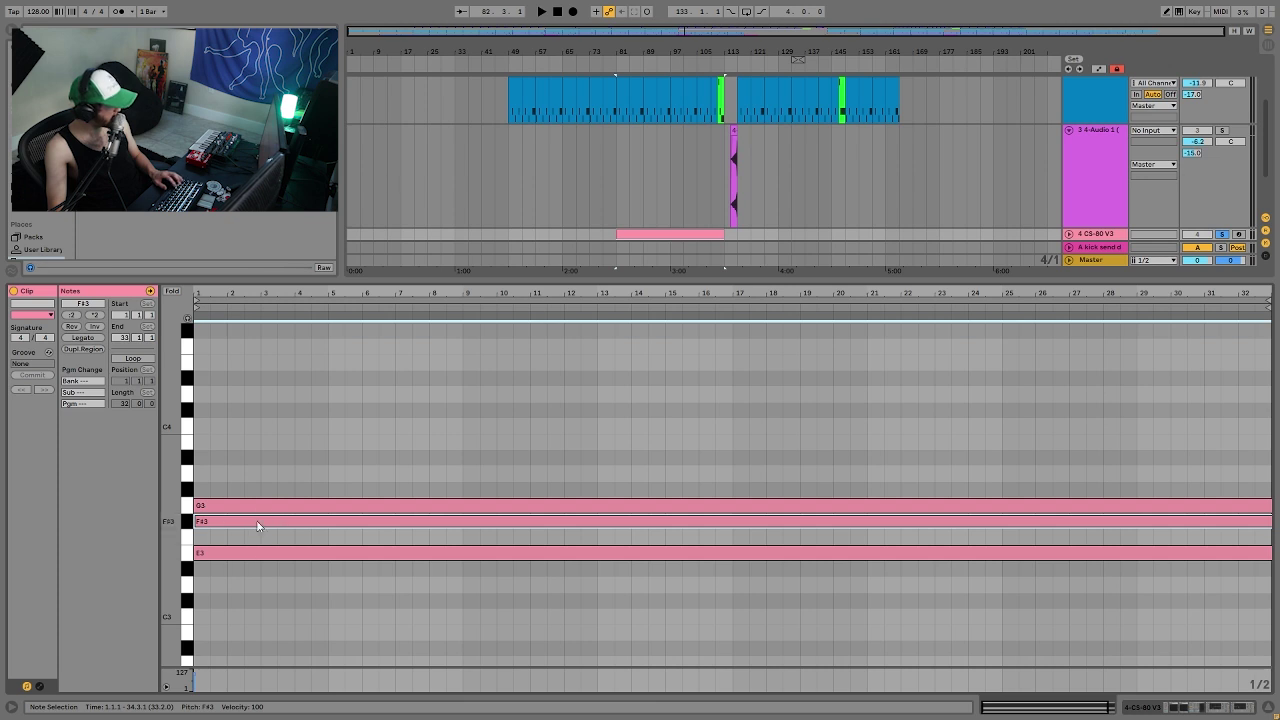
Play the CS-80 V3 pad and examine its synth plugin window, including the modulation settings
left_click(671, 216)
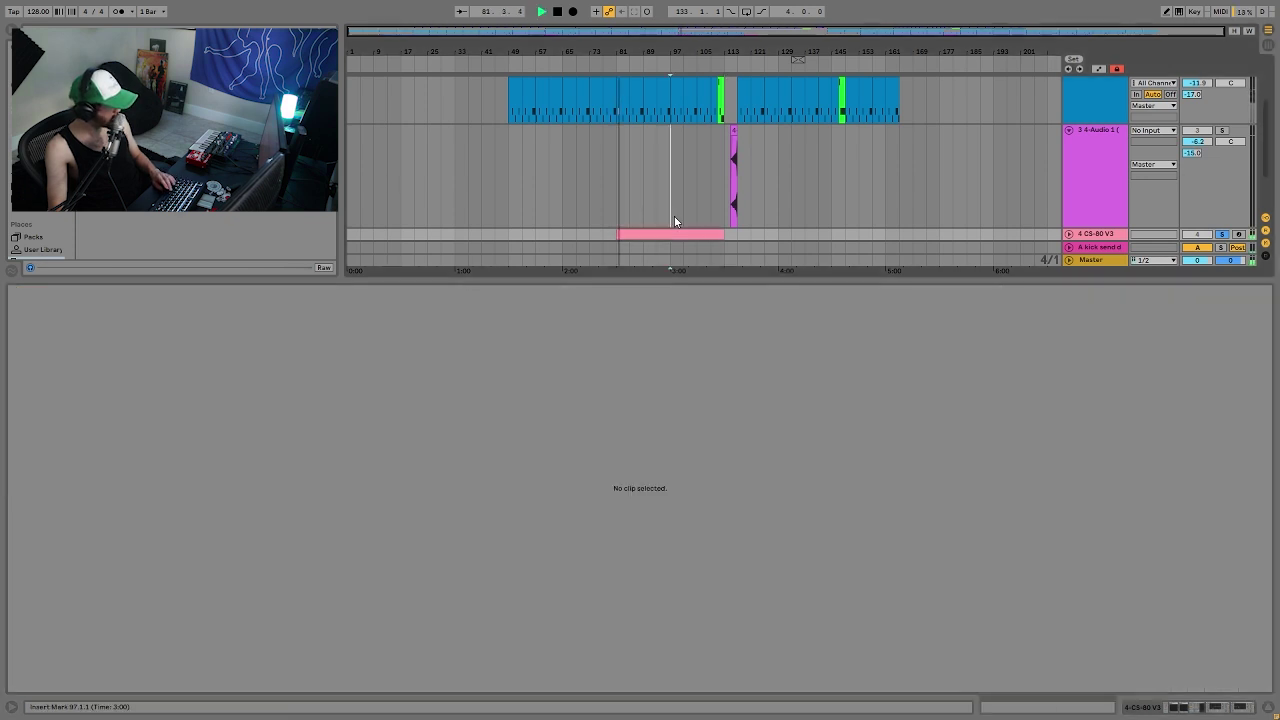
left_click(1095, 233)
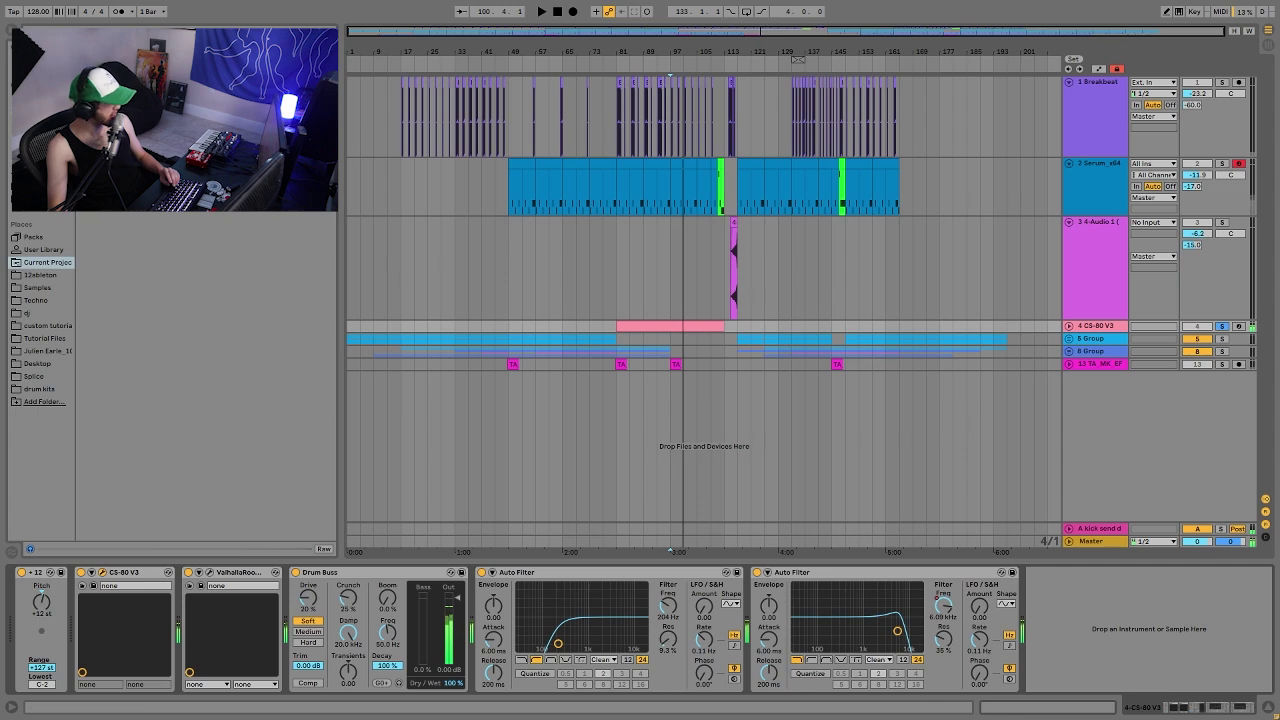
left_click(102, 572)
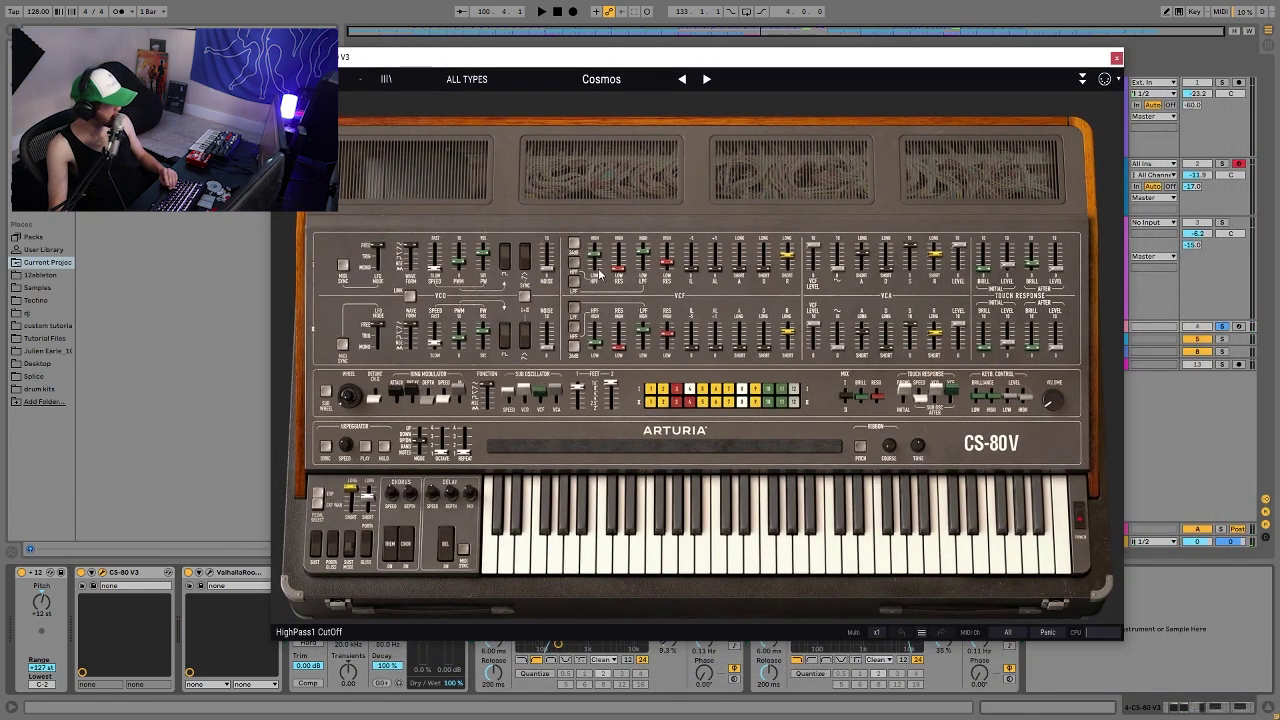
left_click(1086, 78)
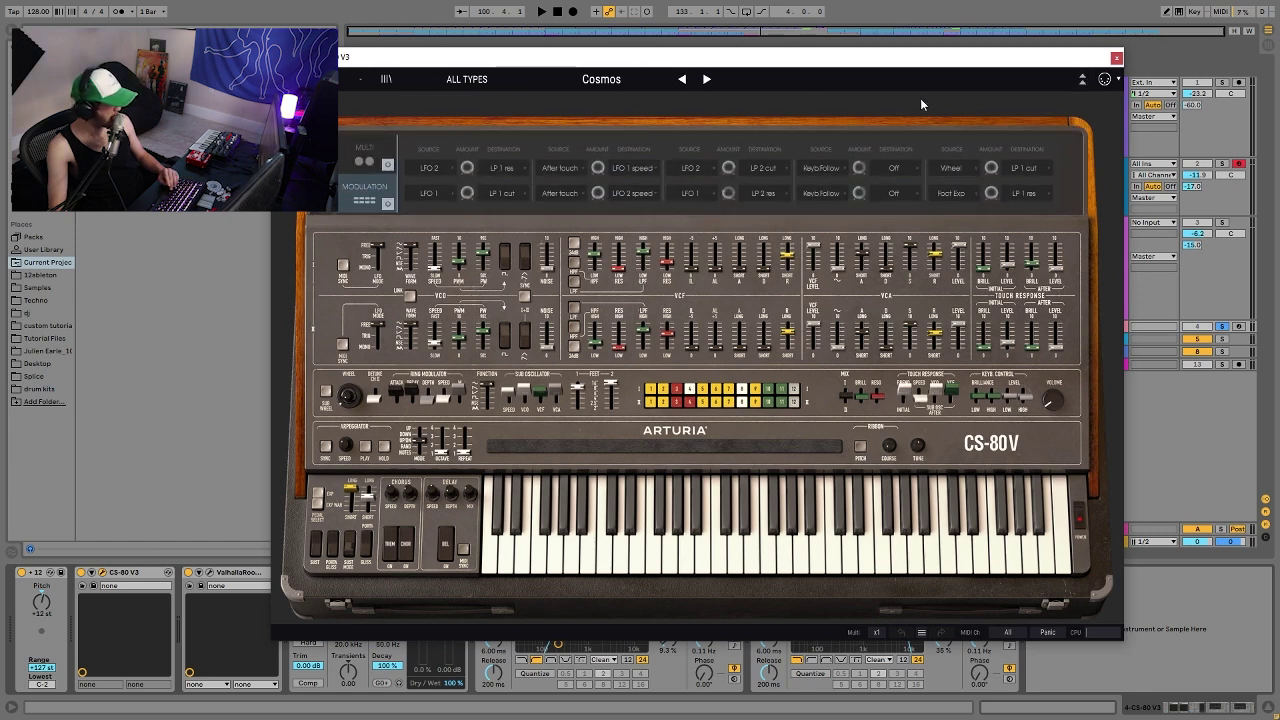
left_click(1116, 60)
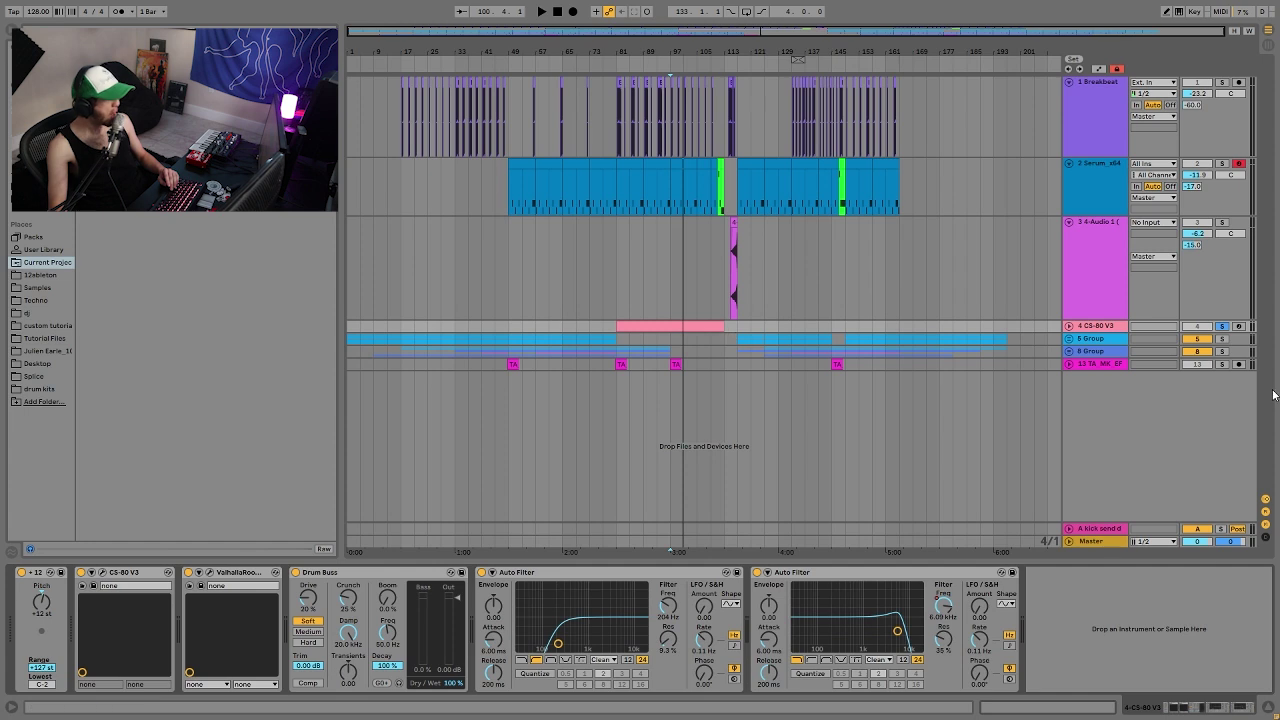
Play the soloed CS-80 V3 pad from bar 97 and unsolo it to hear the full mix
key("space")
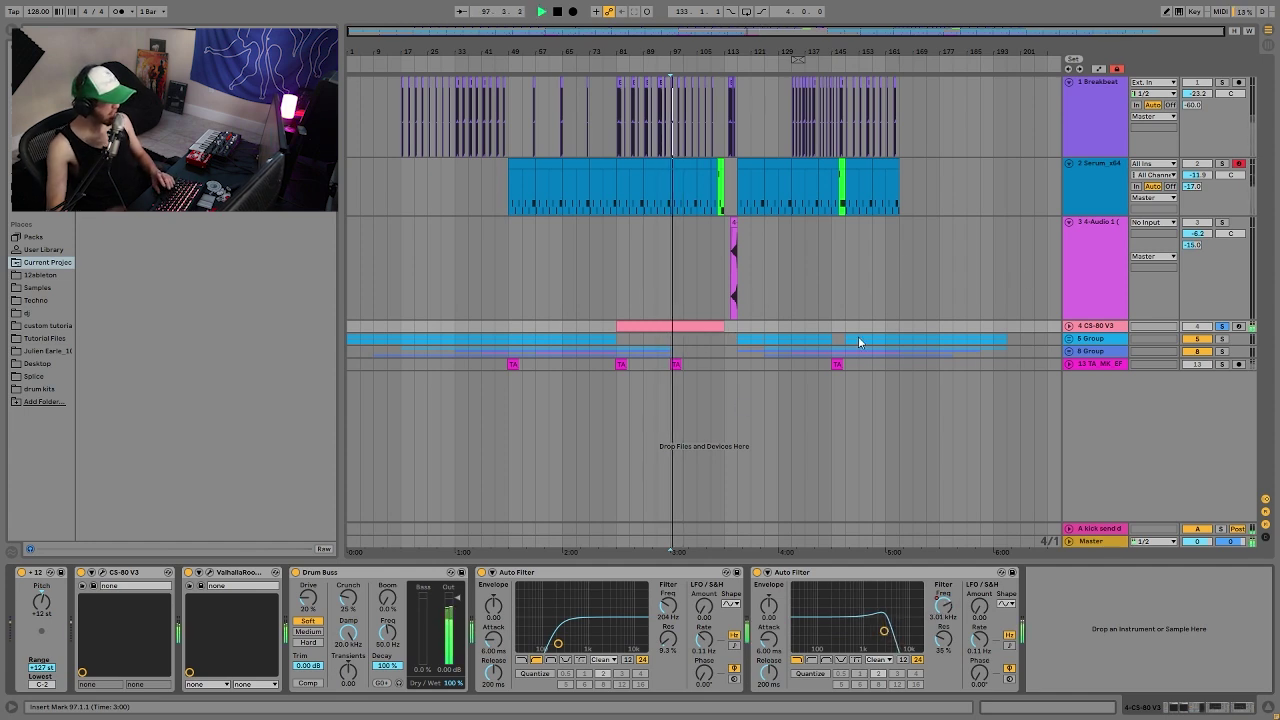
left_click(1086, 327)
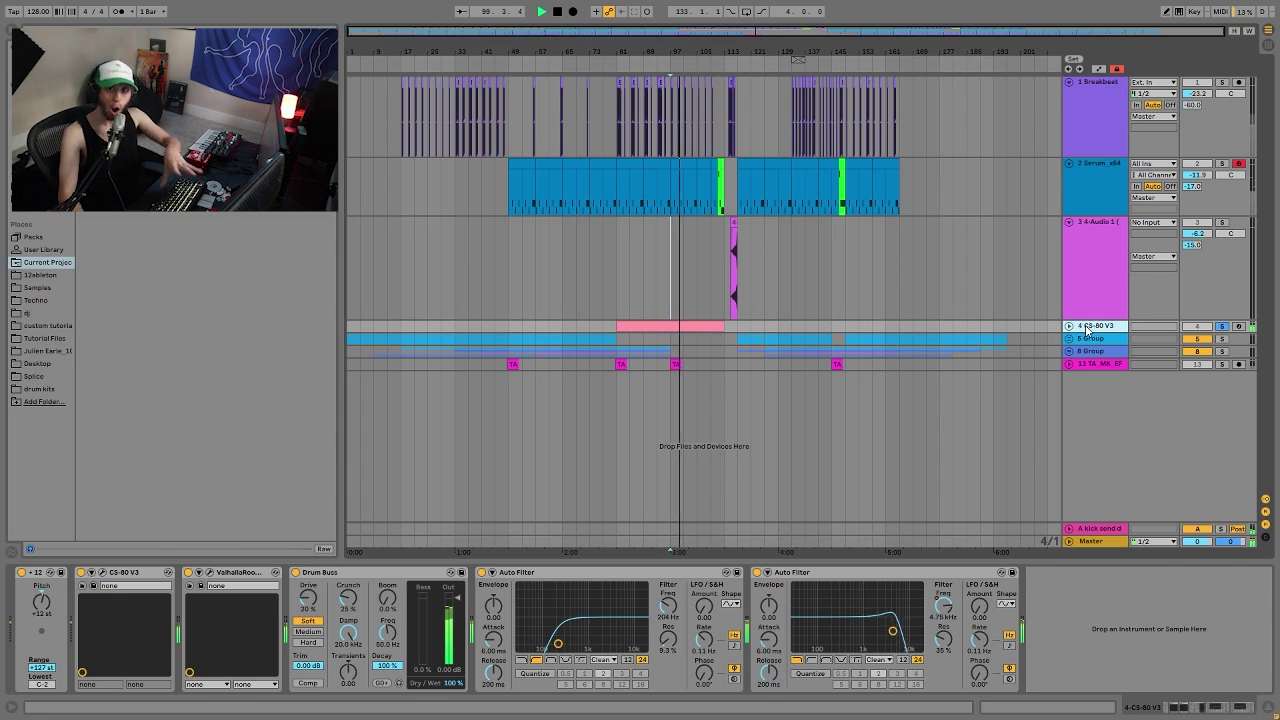
left_click(1217, 328)
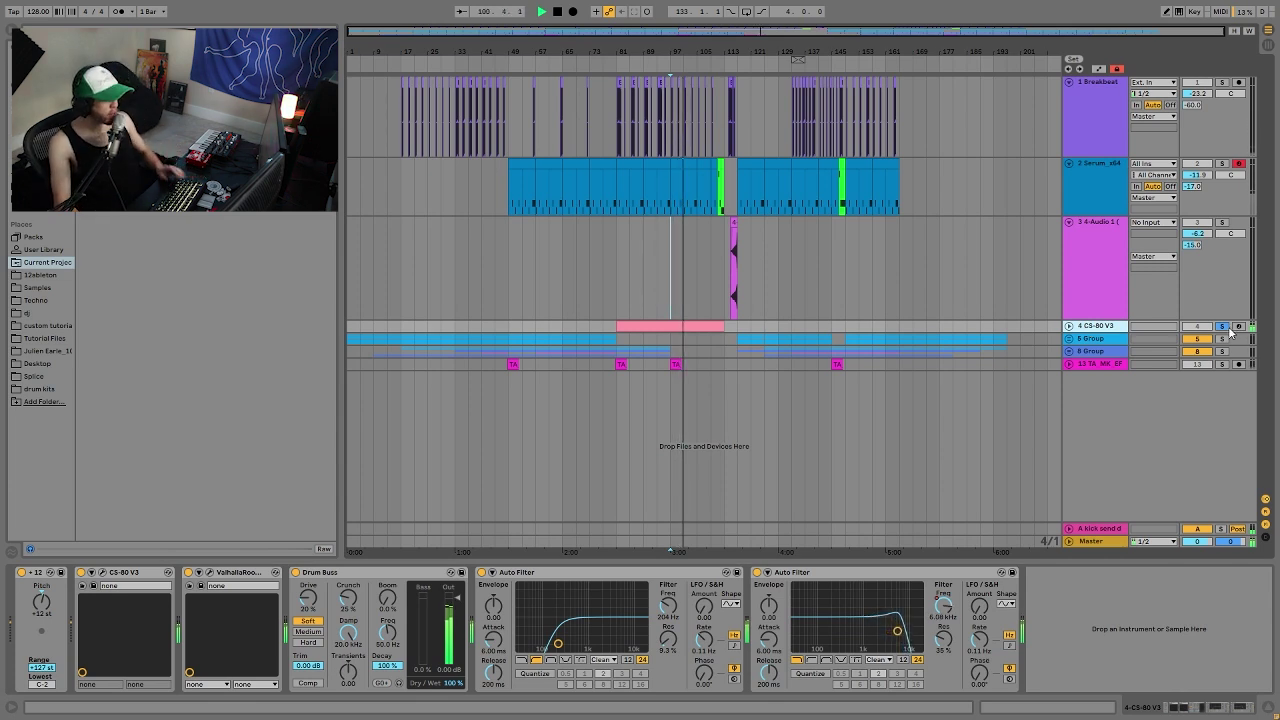
key("space")
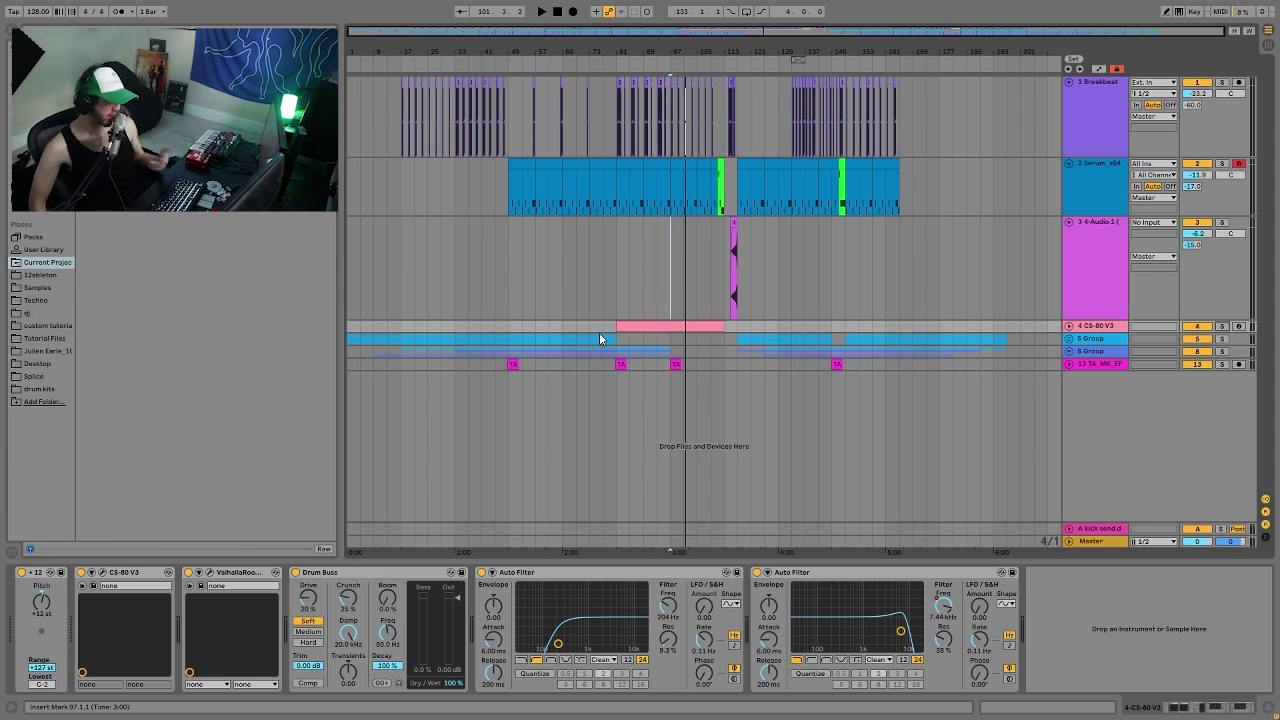
Play the full arrangement from around bar 97 again and solo the CS-80 V3 track
left_click(670, 327)
key("space")
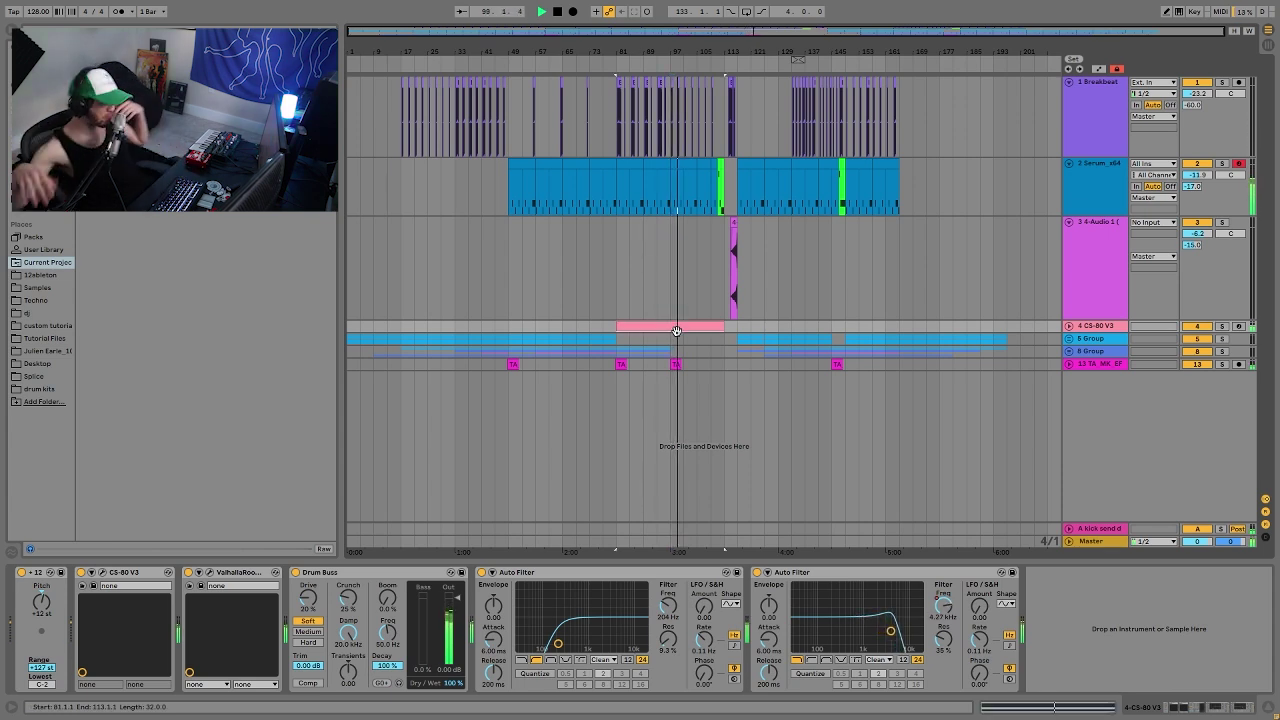
left_click(1221, 326)
key("space")
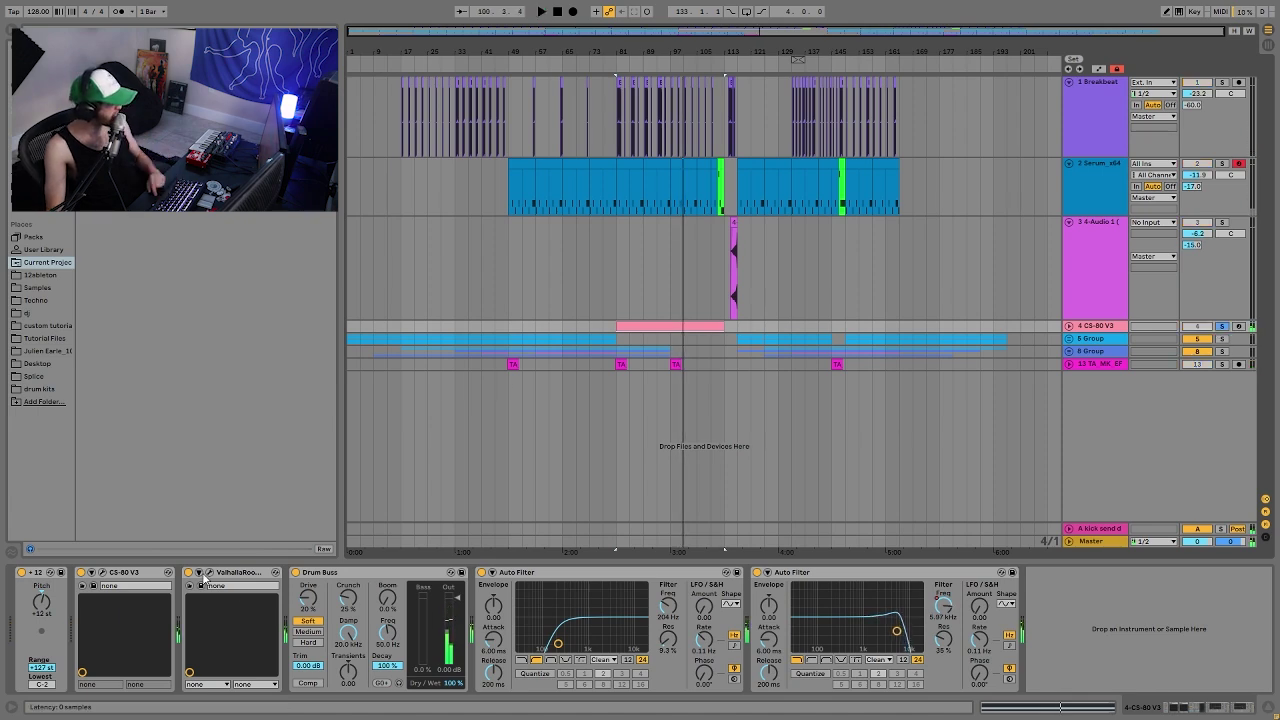
Unfold the ValhallaRoom parameters on the CS-80 V3 track, hide its plugin window and examine the remaining effect devices
left_click(200, 572)
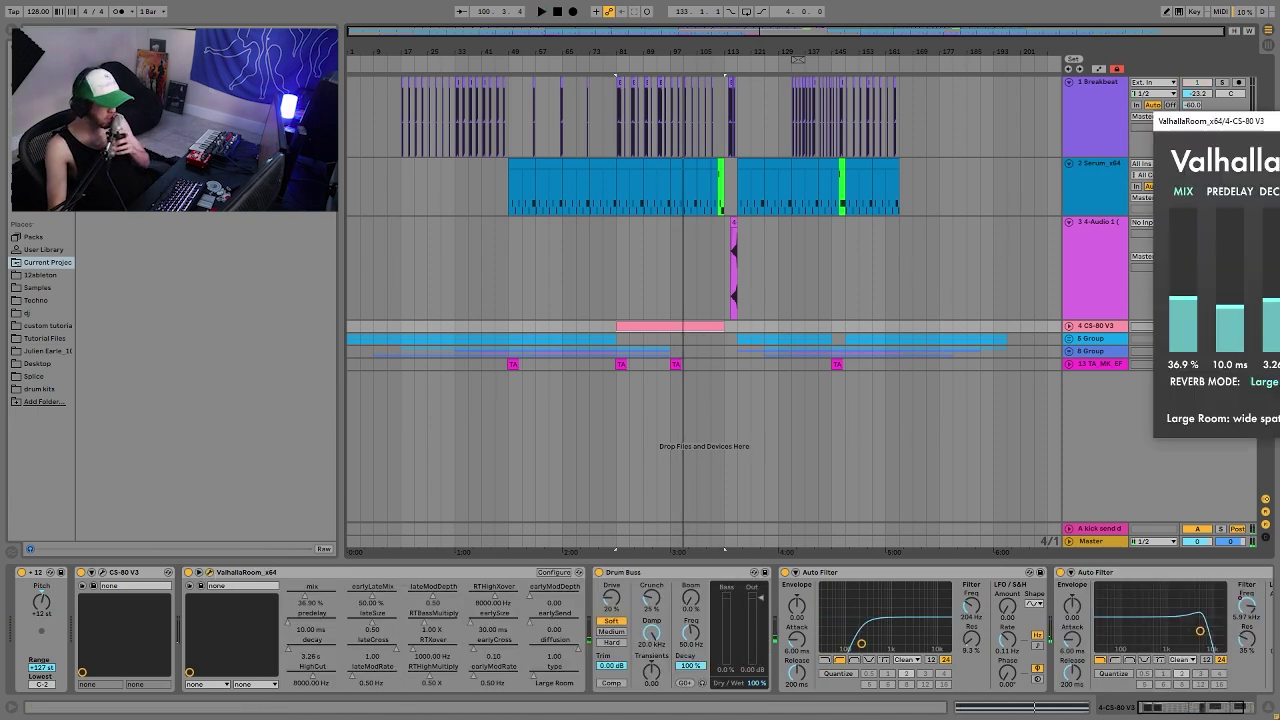
key("ctrl+alt+p")
left_click(835, 228)
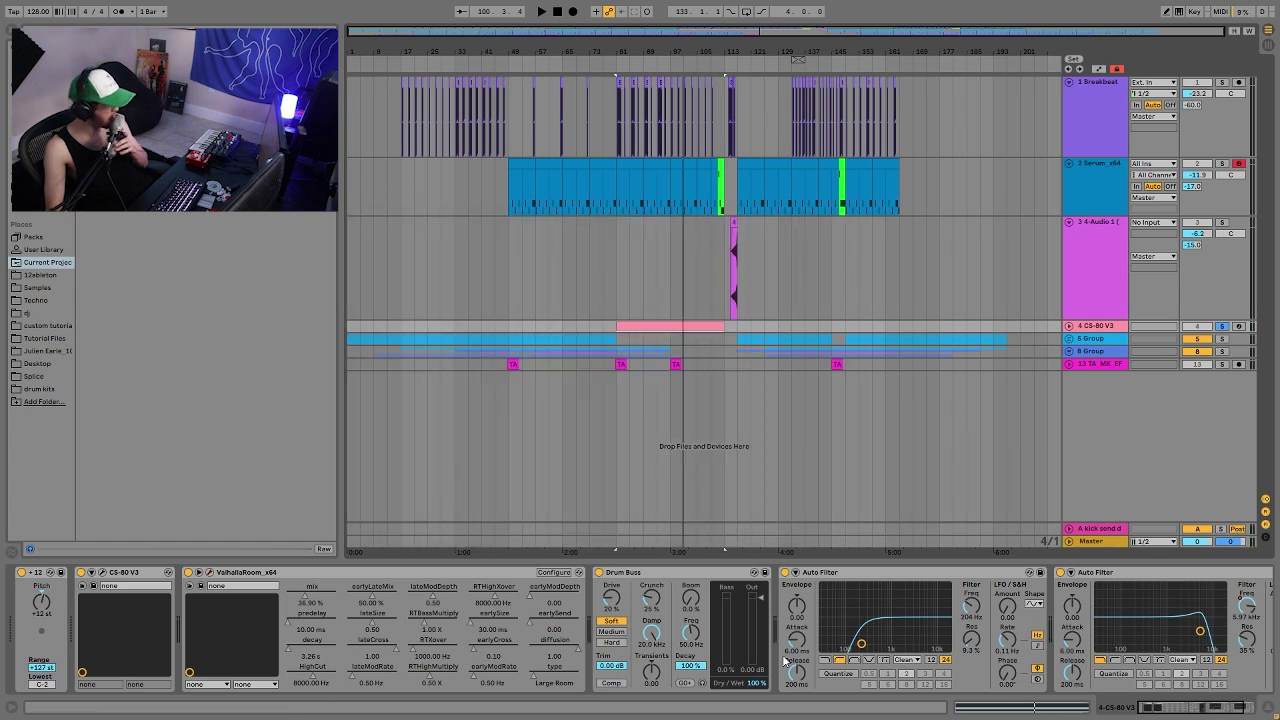
scroll(695, 630, "down", 3)
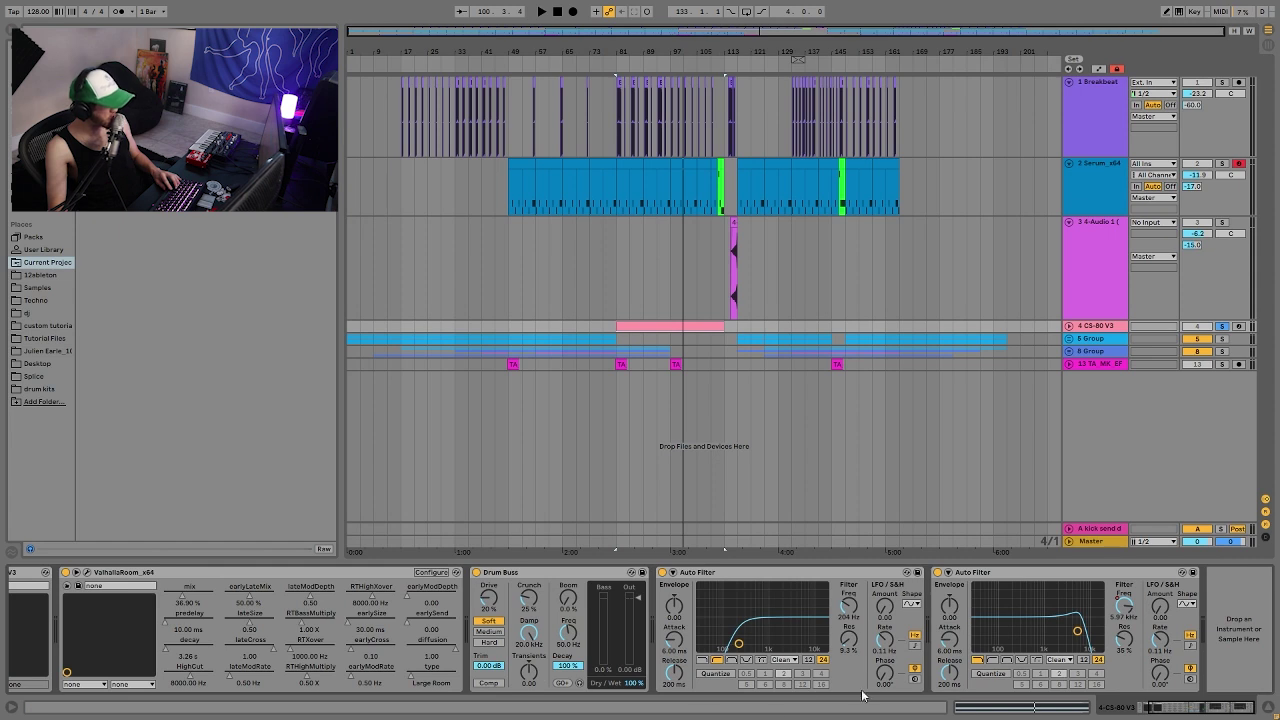
Show the second Auto Filter's frequency automation on the CS-80 V3 track, then unsolo the track and play the sweep in the full mix
right_click(1157, 627)
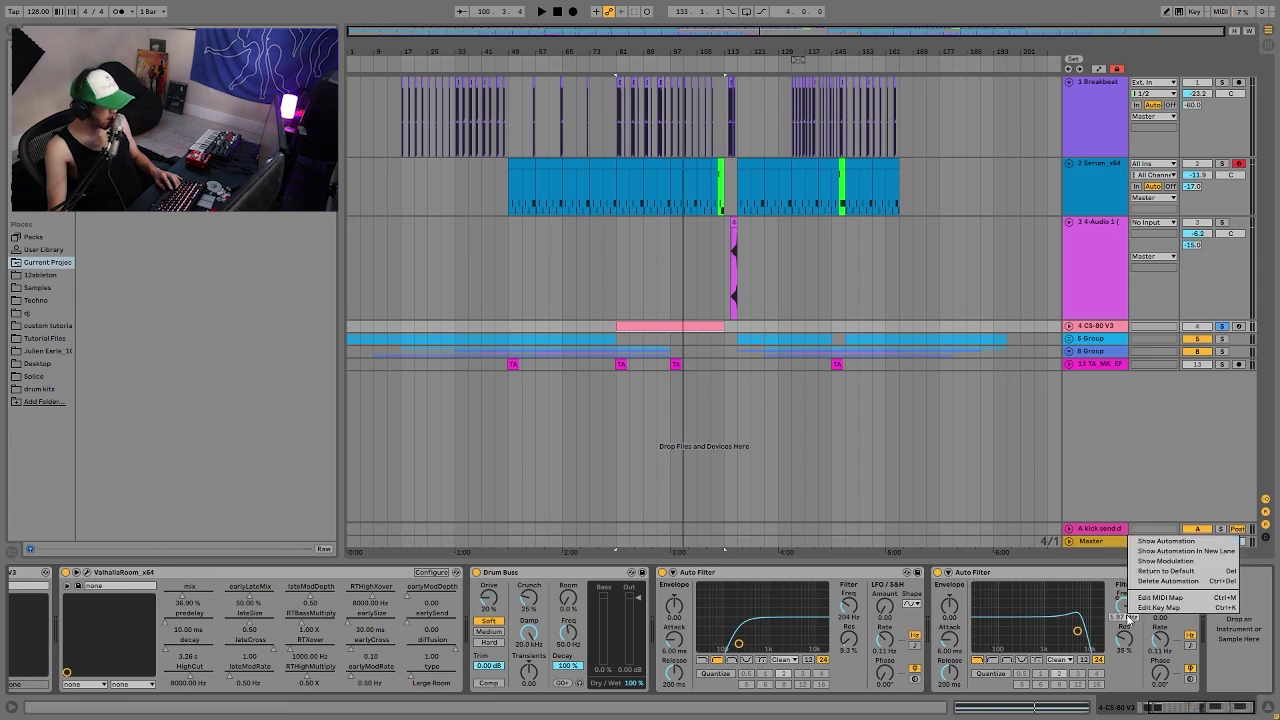
left_click(1180, 541)
left_click_drag(612, 363, 696, 369)
left_click(697, 369)
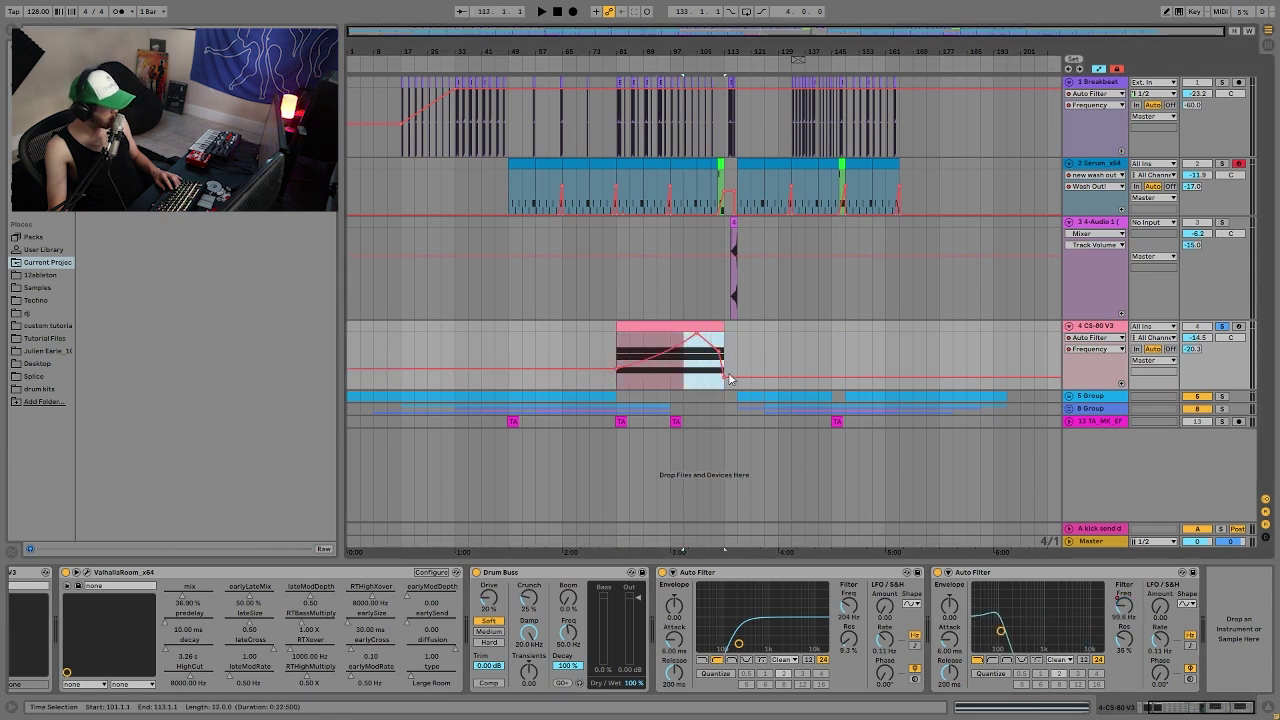
key("space")
left_click(1221, 327)
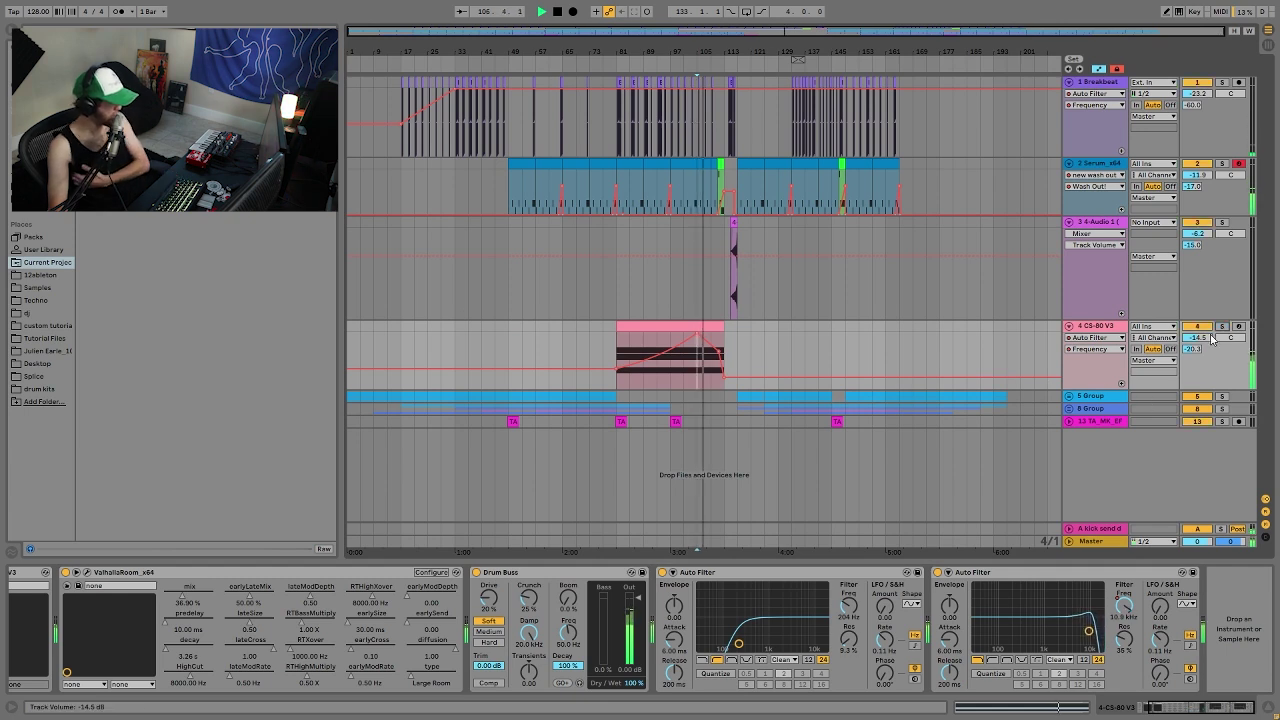
Unfold the kick group on track 5, solo it and play its kicks from bar 117
left_click(1080, 396)
left_click(1069, 396)
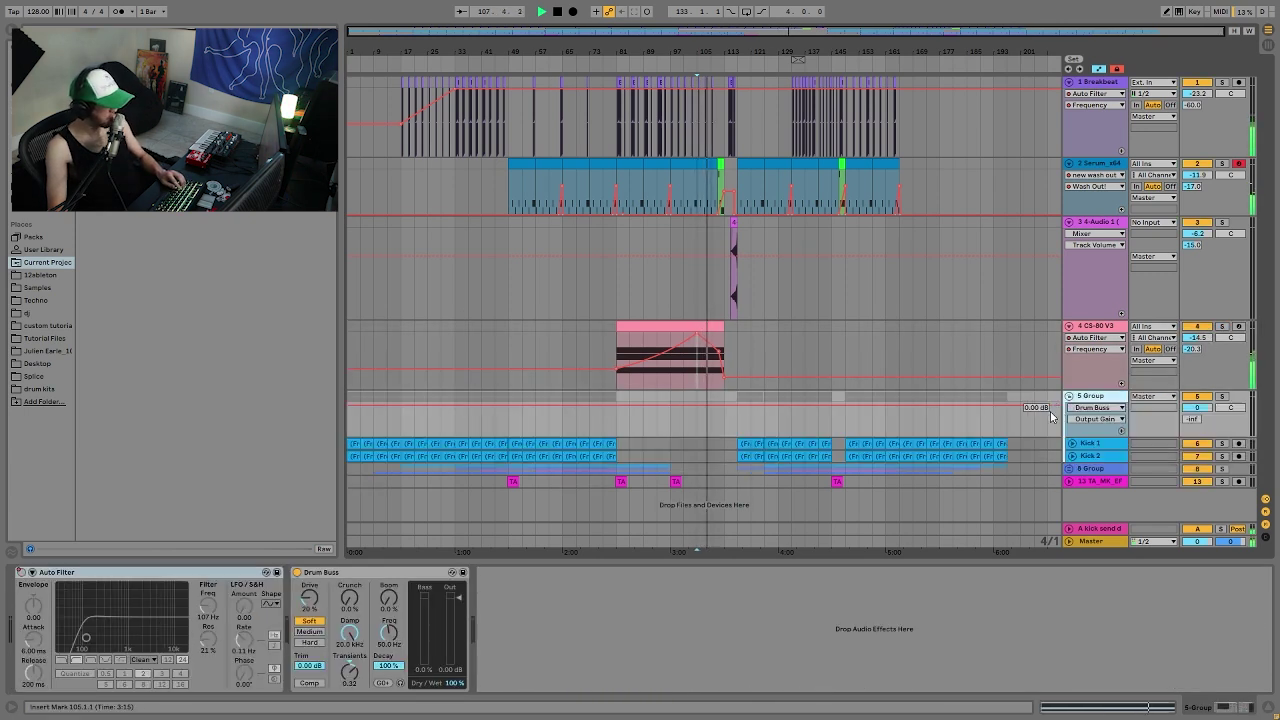
left_click(737, 435)
left_click(1222, 397)
key("space")
key("space")
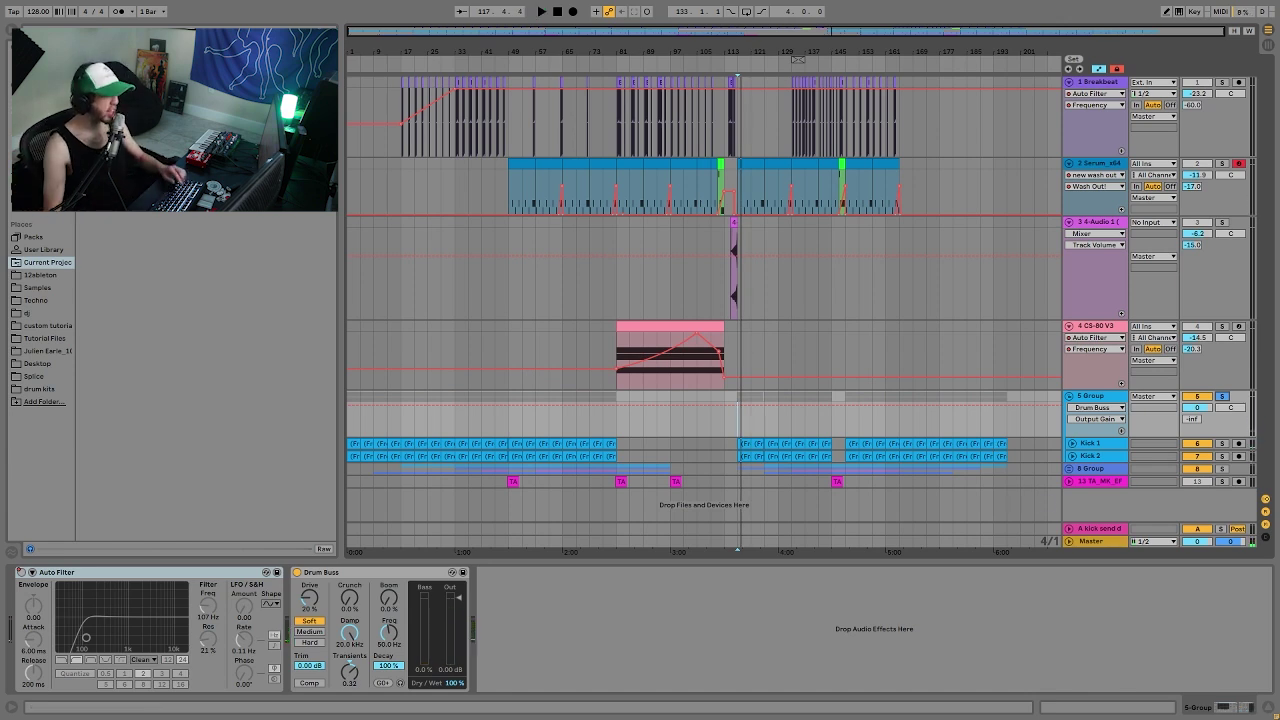
Solo and play the individual kicks from bar 117, and unfold and enlarge the Kick 2 track to examine its clips
left_click(1222, 455)
key("space")
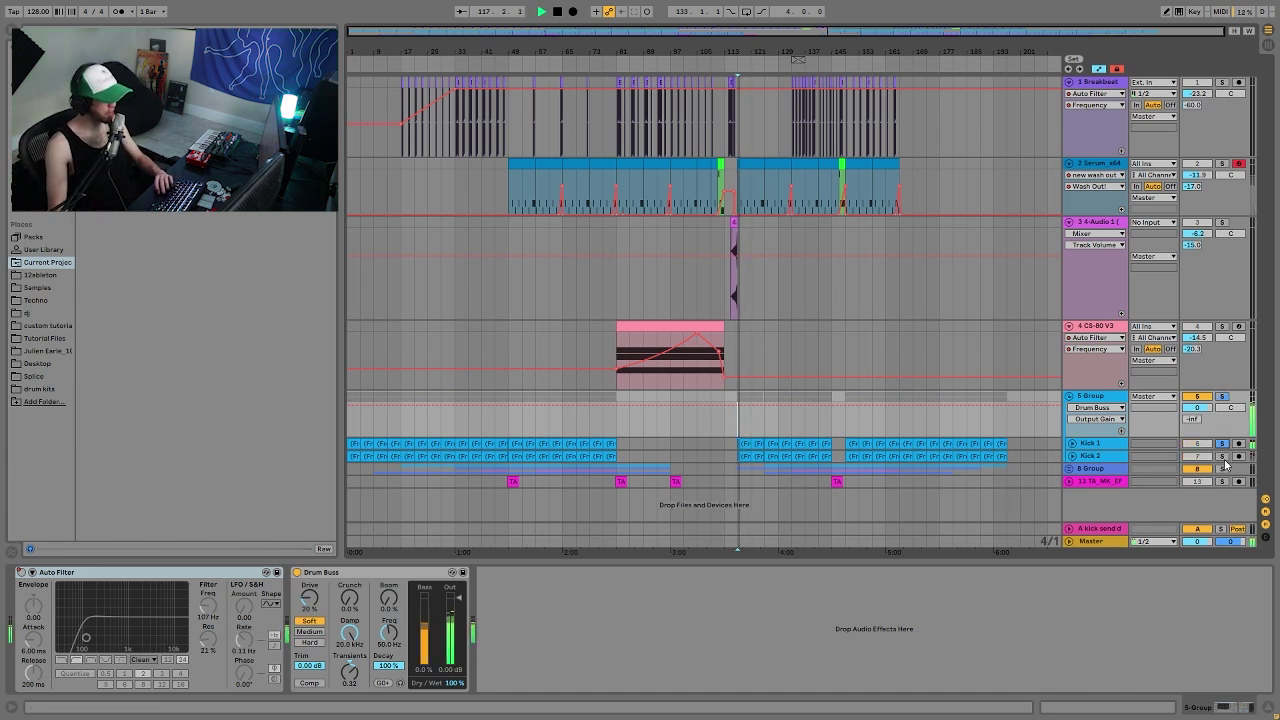
left_click(1110, 457)
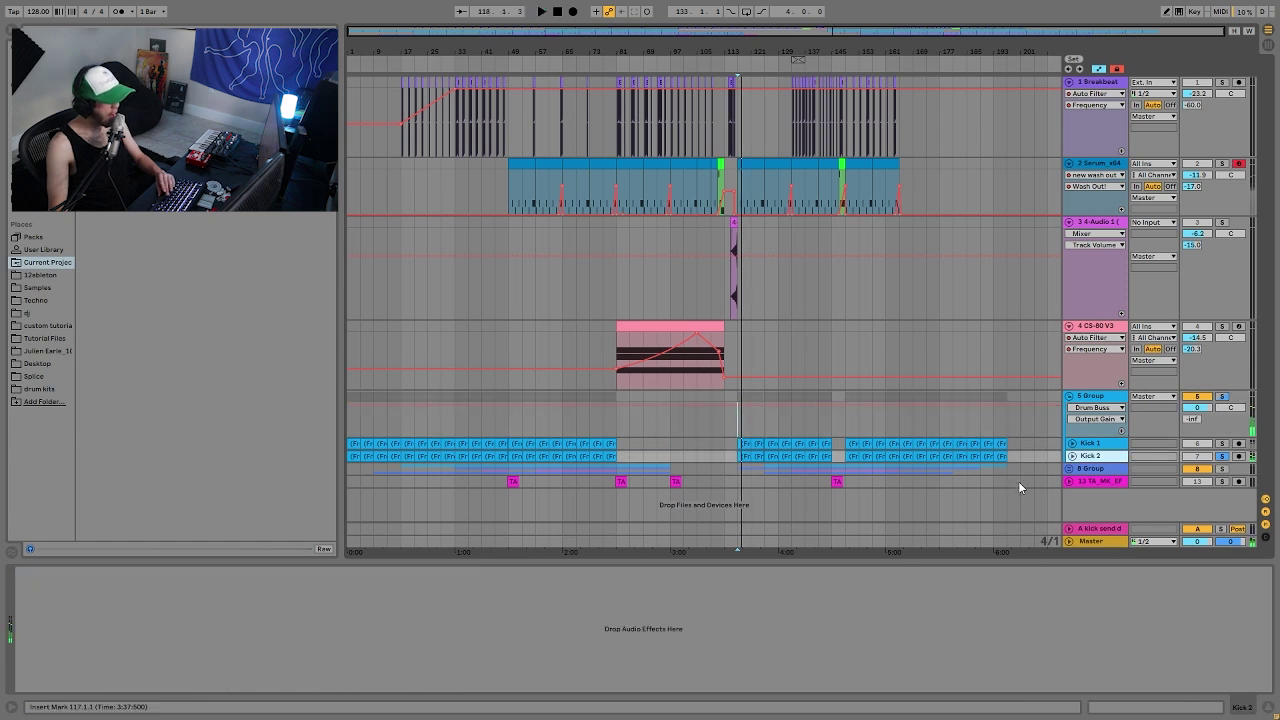
left_click(1073, 456)
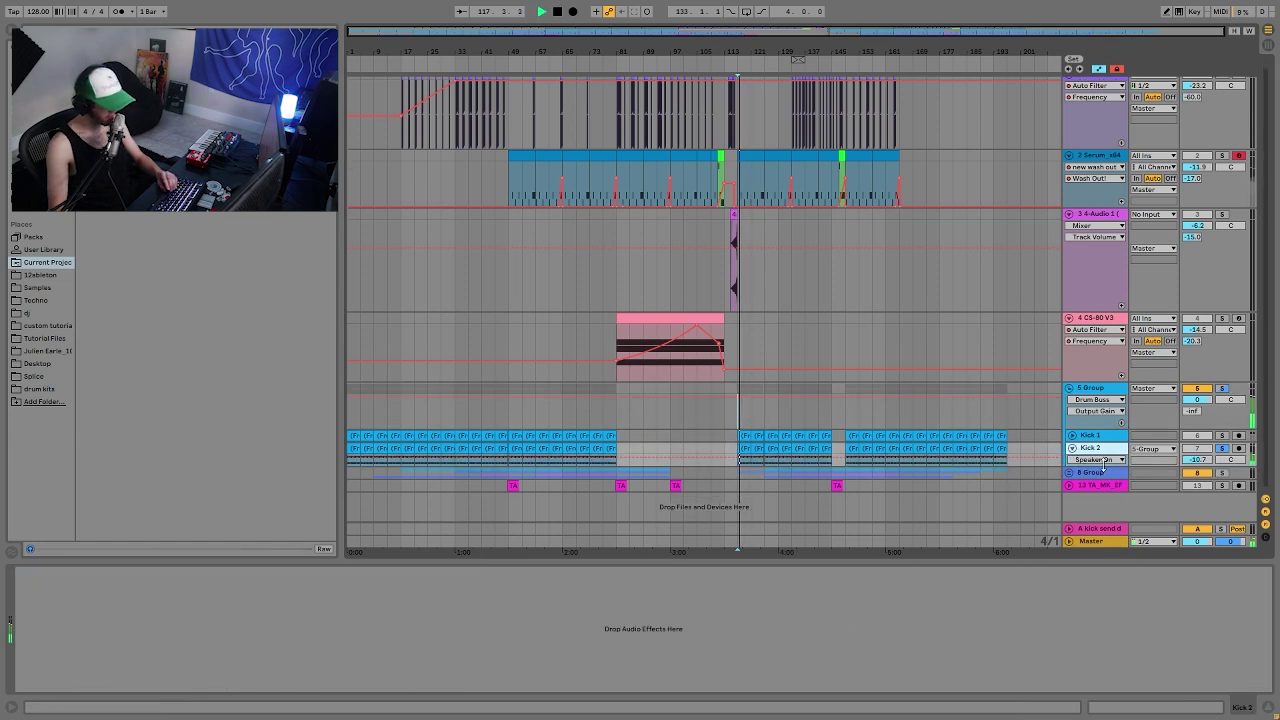
left_click_drag(1106, 467, 1104, 524)
scroll(1100, 500, "down", 1)
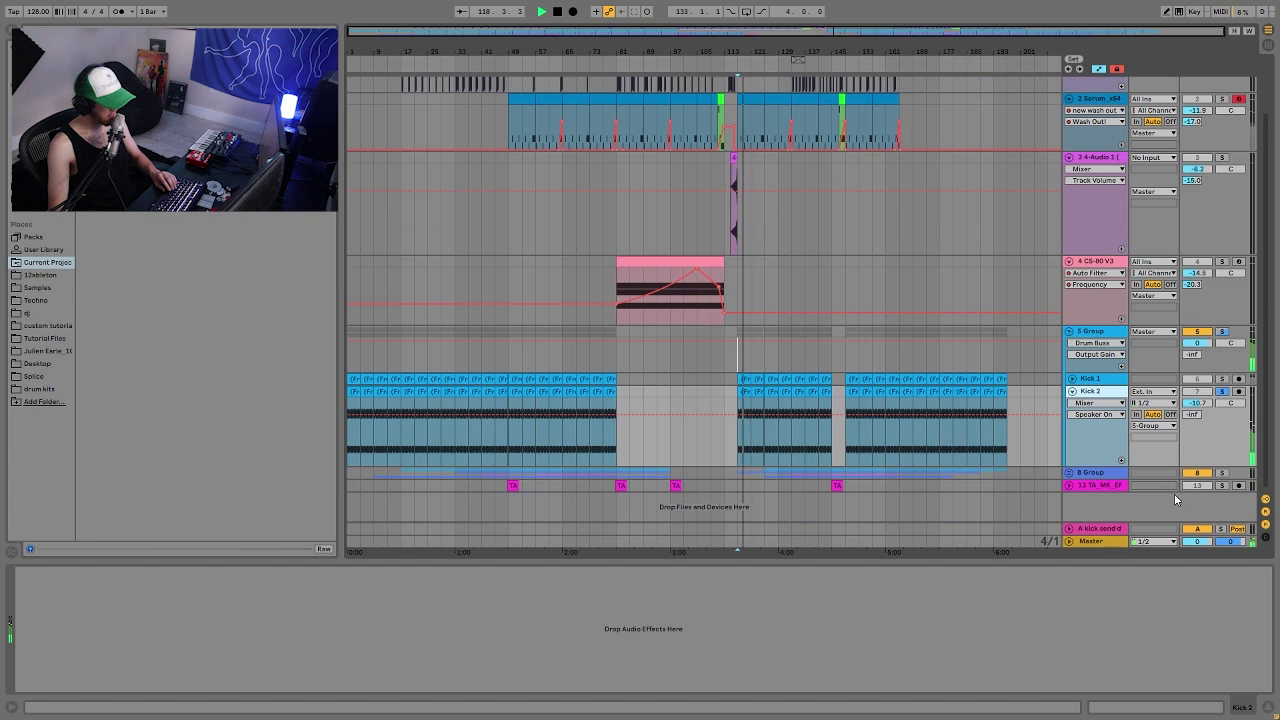
Unsolo the kicks and play the full mix from bar 117, comparing it with Kick 2 deactivated and active
left_click(1222, 332)
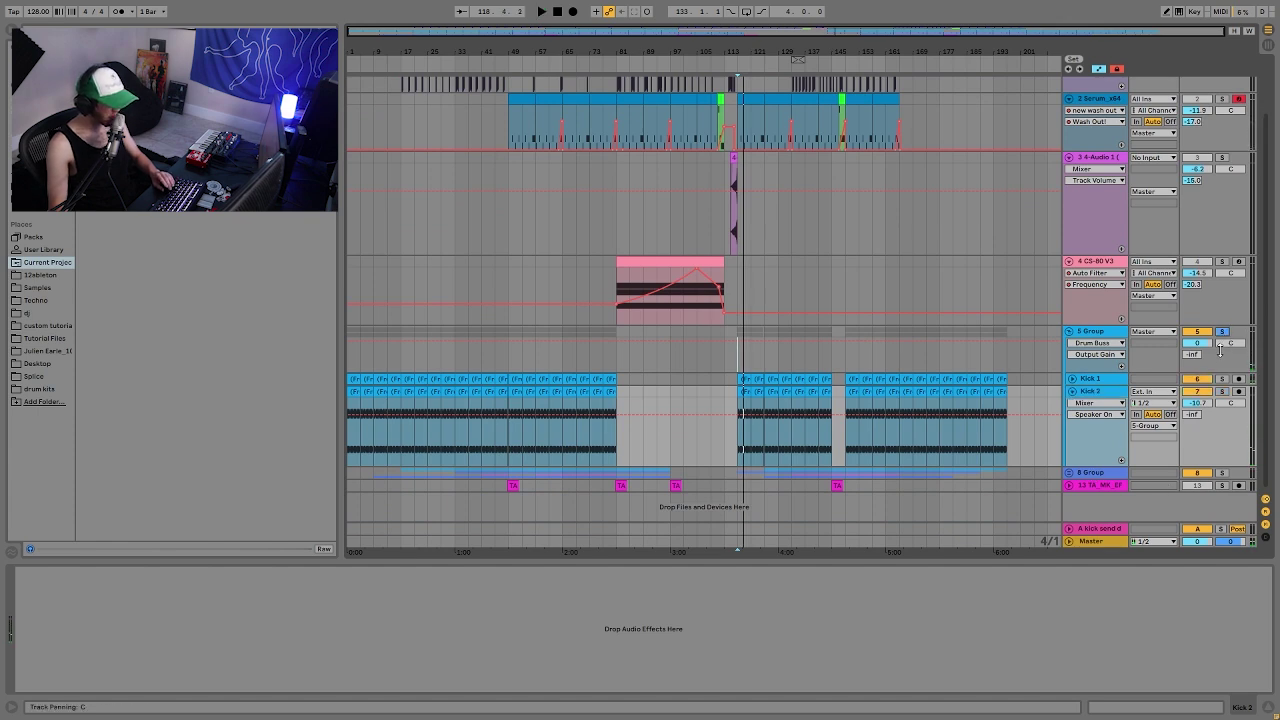
left_click(1221, 332)
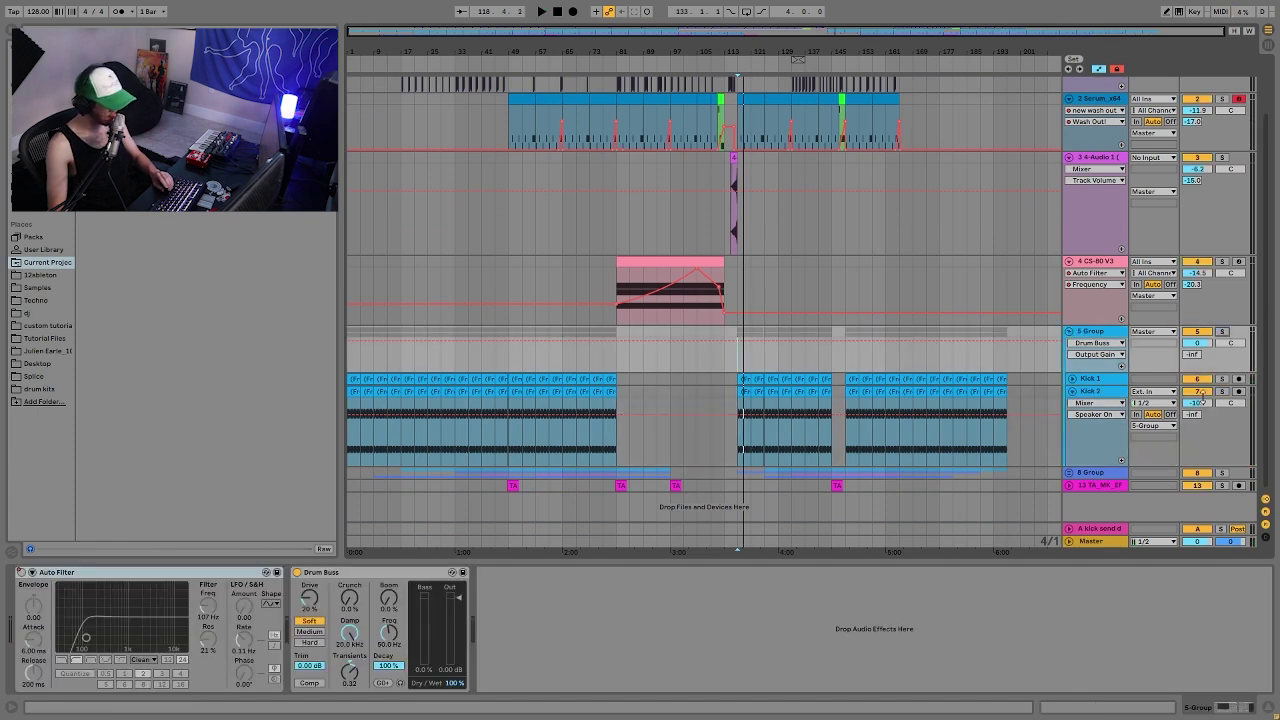
key("space")
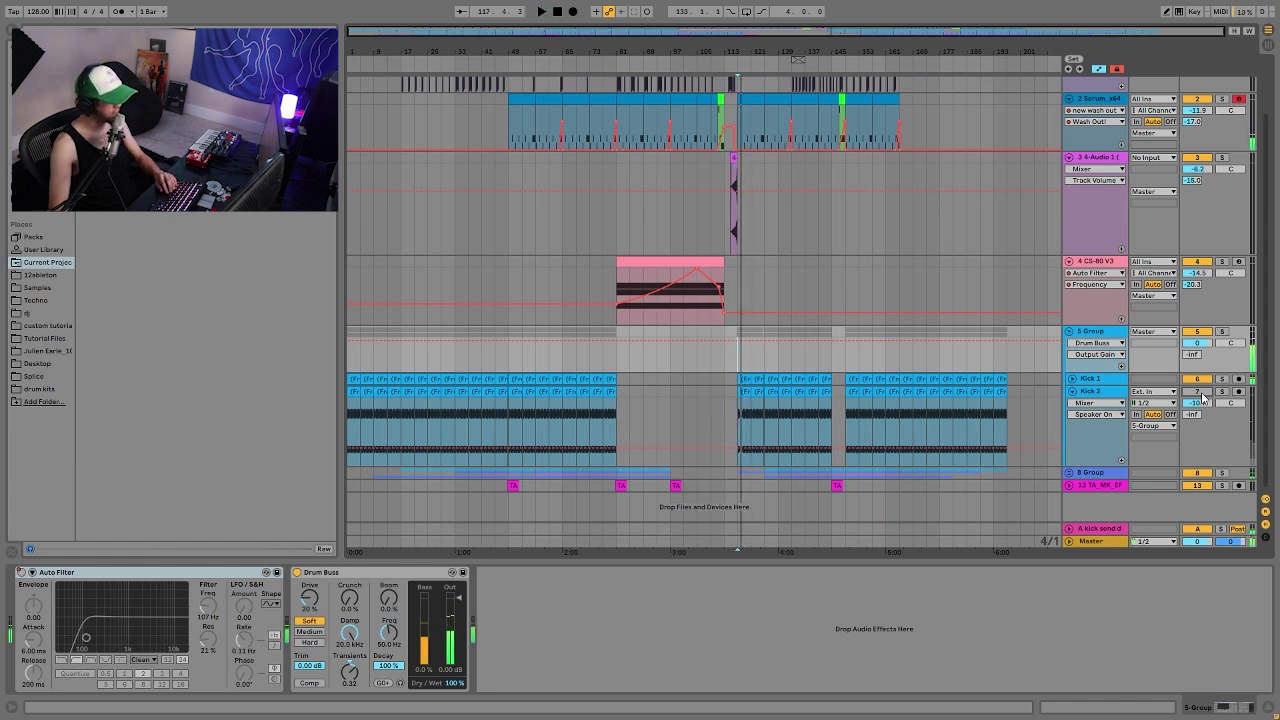
left_click(1106, 394)
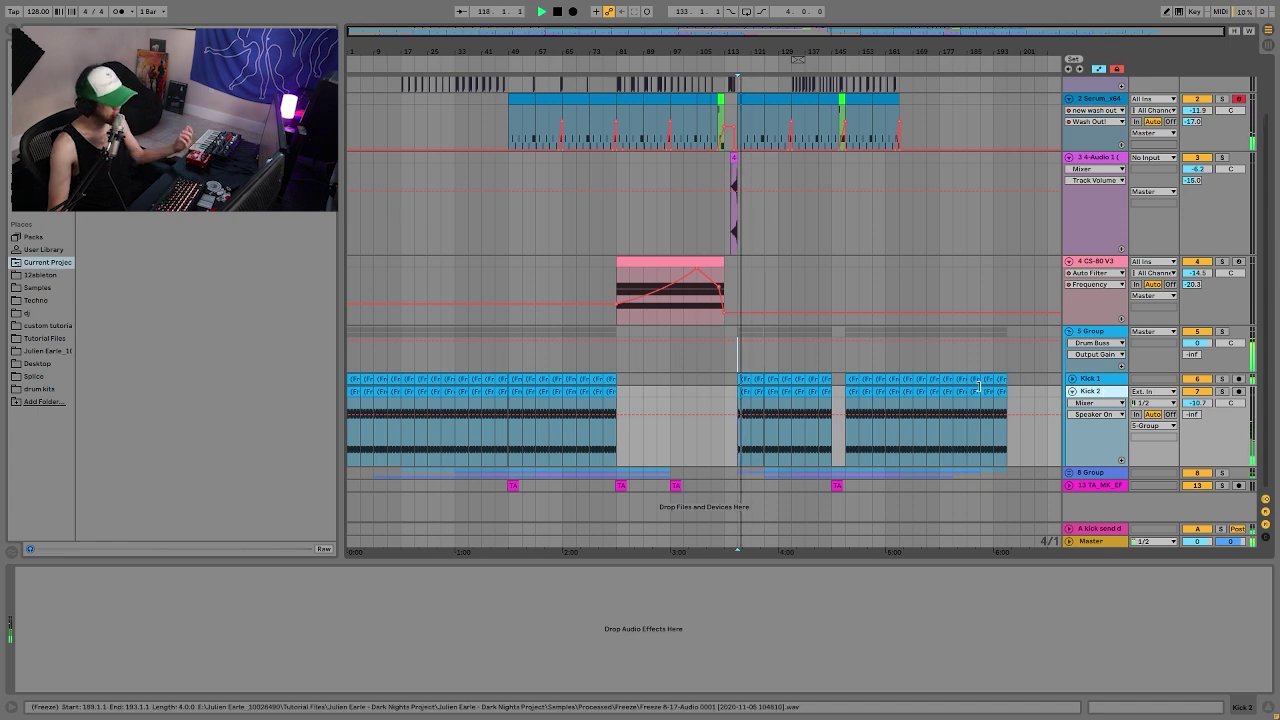
key("space")
Play from bar 173, listening to Kick 2 soloed and to the whole kick group soloed
left_click(924, 362)
key("space")
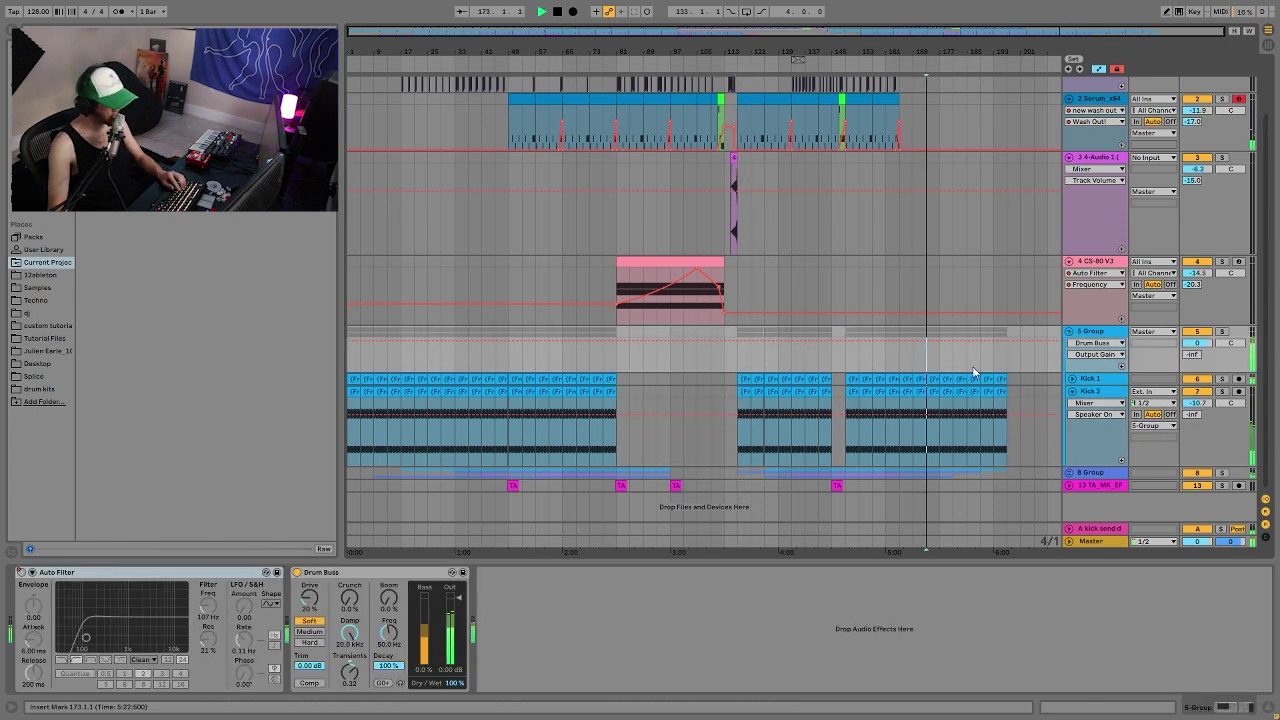
left_click(1222, 391)
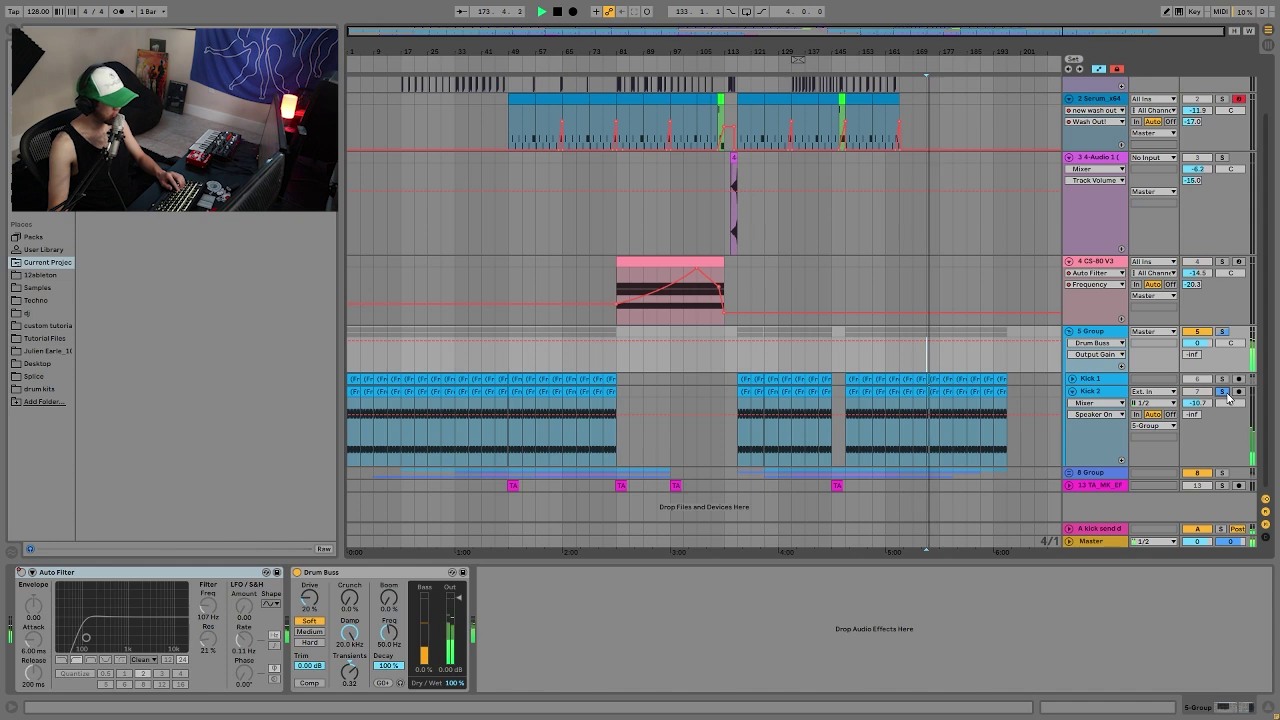
left_click(1090, 391)
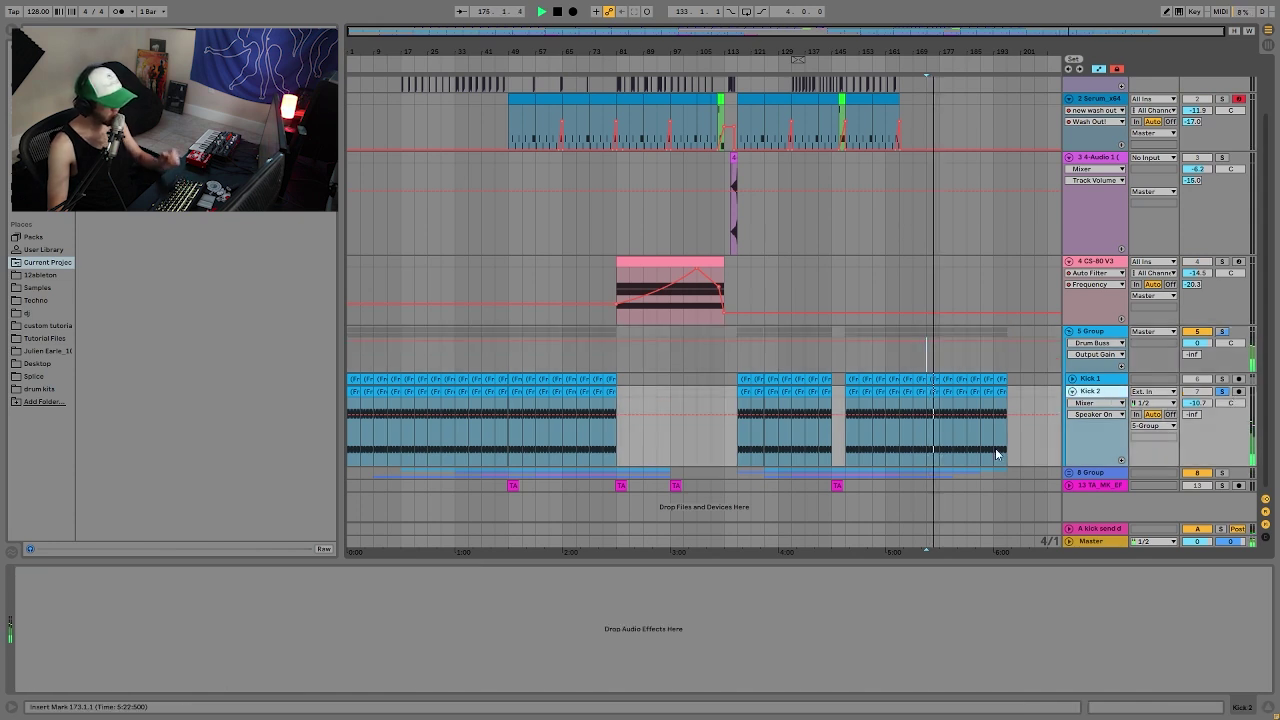
key("space")
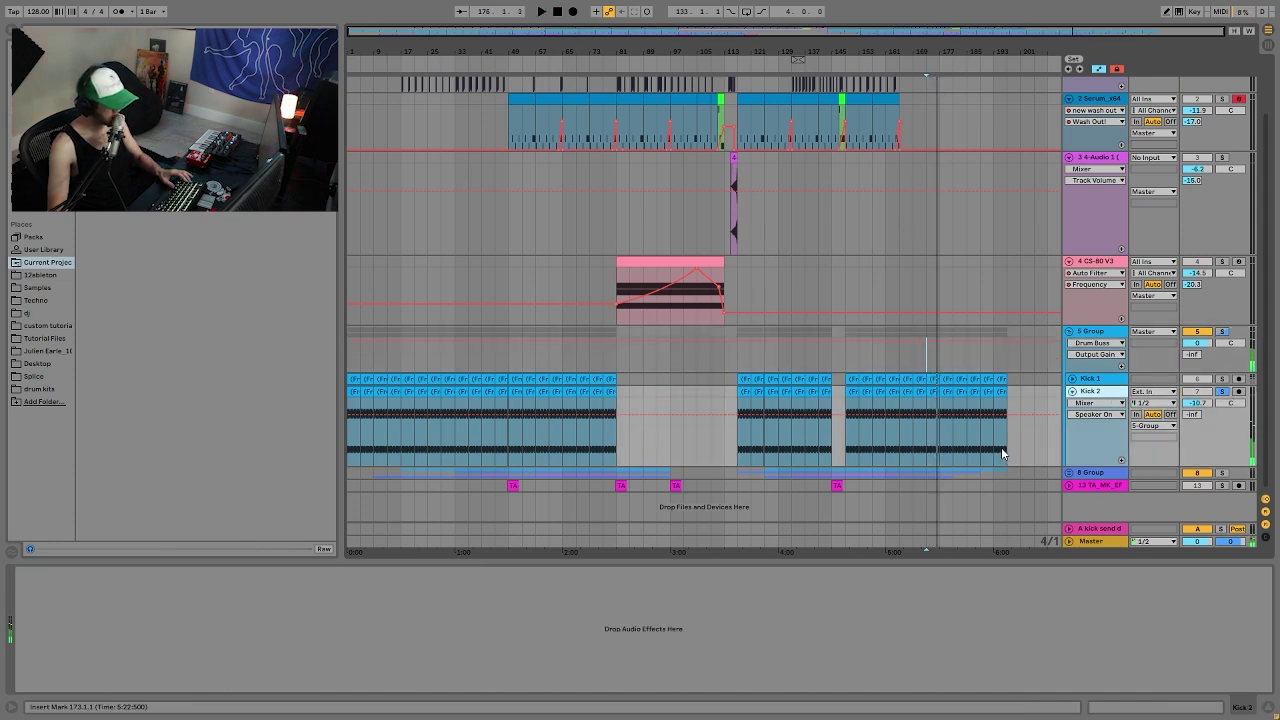
left_click(1228, 340)
left_click(1224, 333)
key("space")
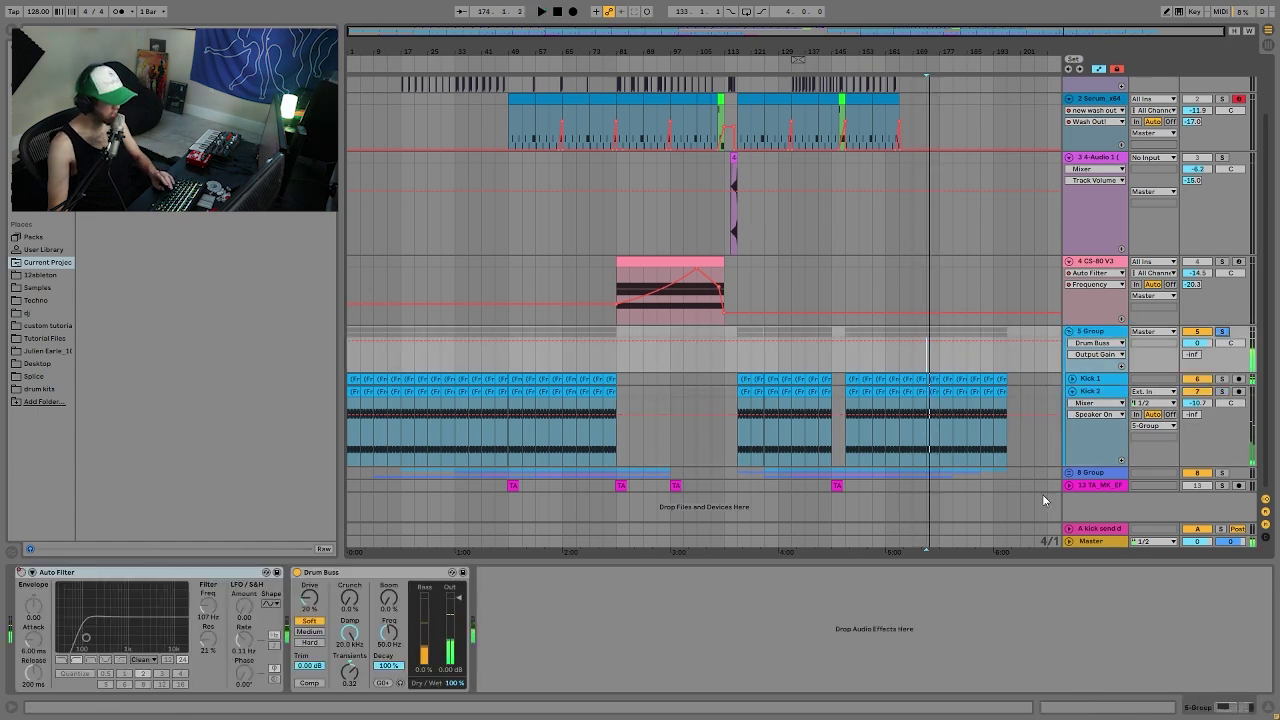
Show the kick group's Auto Filter Device On automation and play the soloed group from bar 141 to hear the filter switching
right_click(21, 578)
left_click(825, 340)
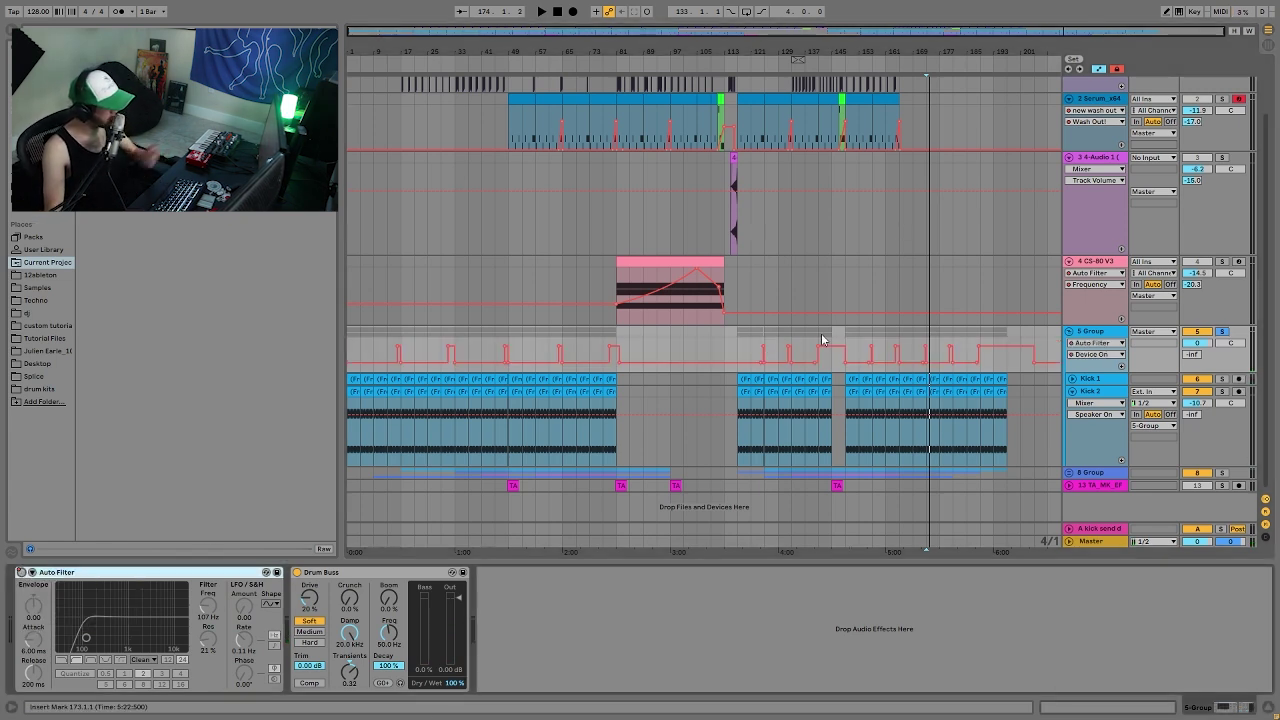
left_click(825, 340)
key("space")
key("space")
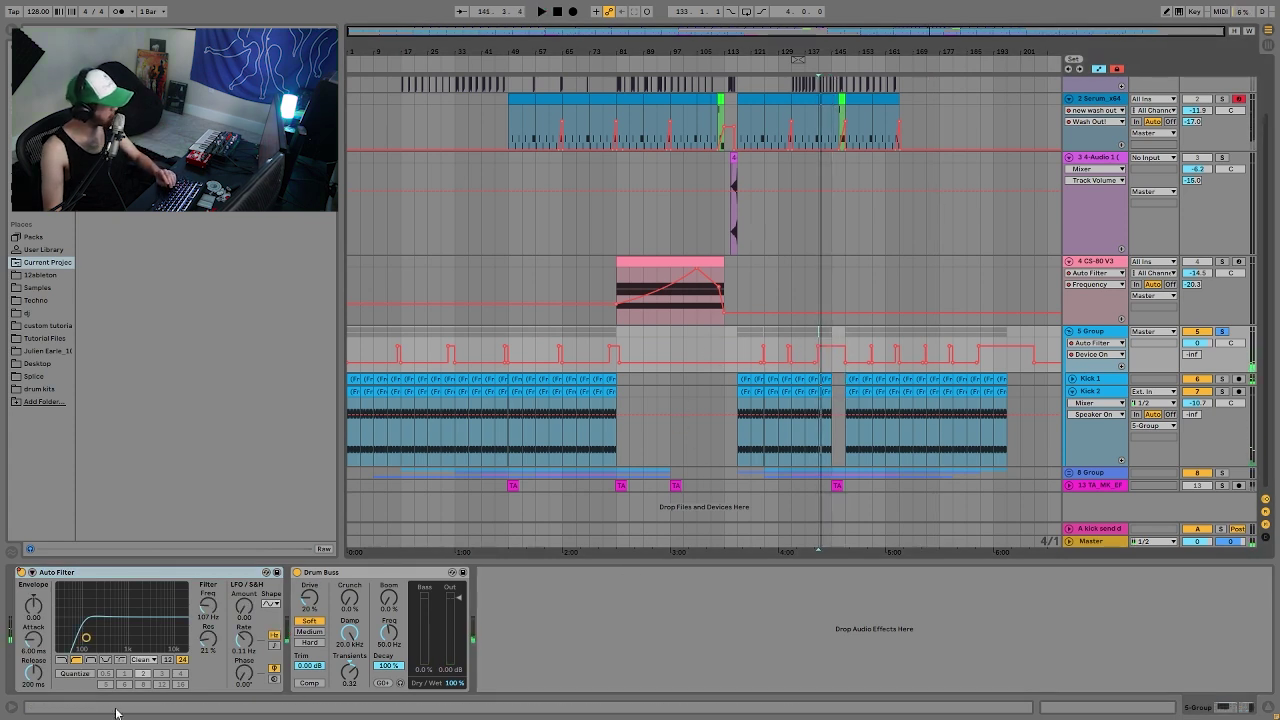
key("space")
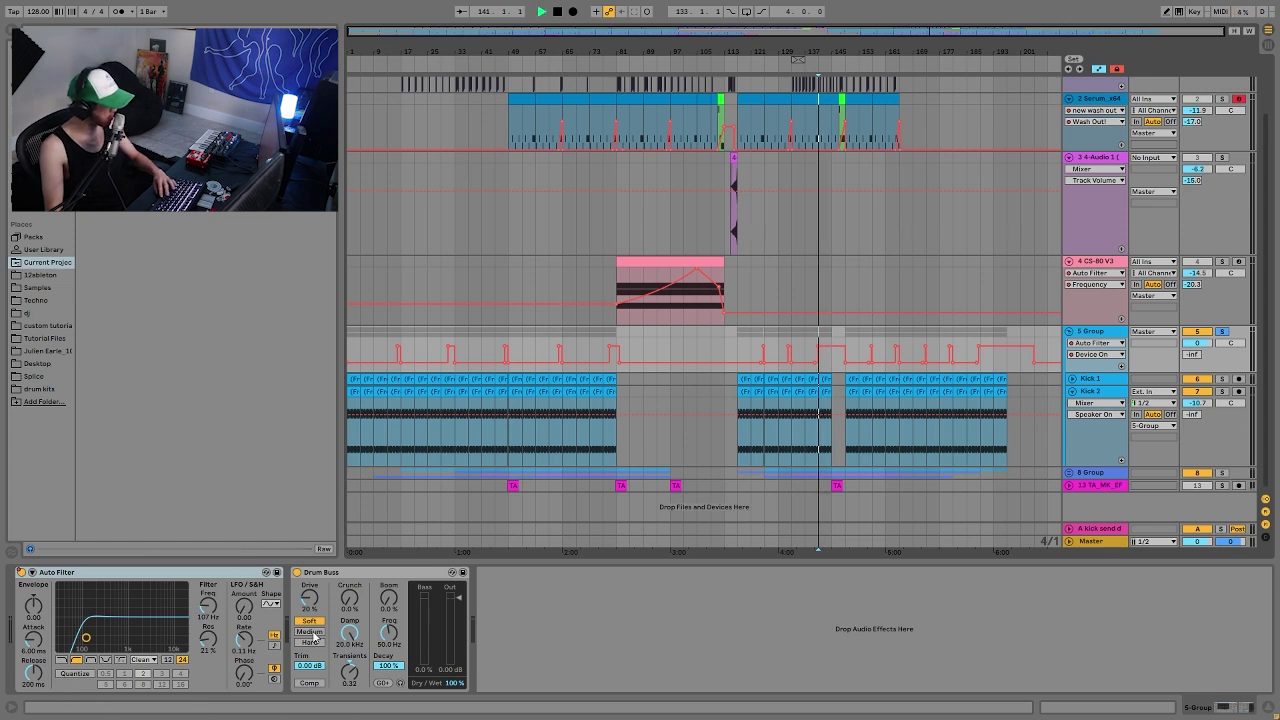
Fold the kick group, unfold the percussion group on track 8 and play its soloed tracks from bar 133
left_click(793, 344)
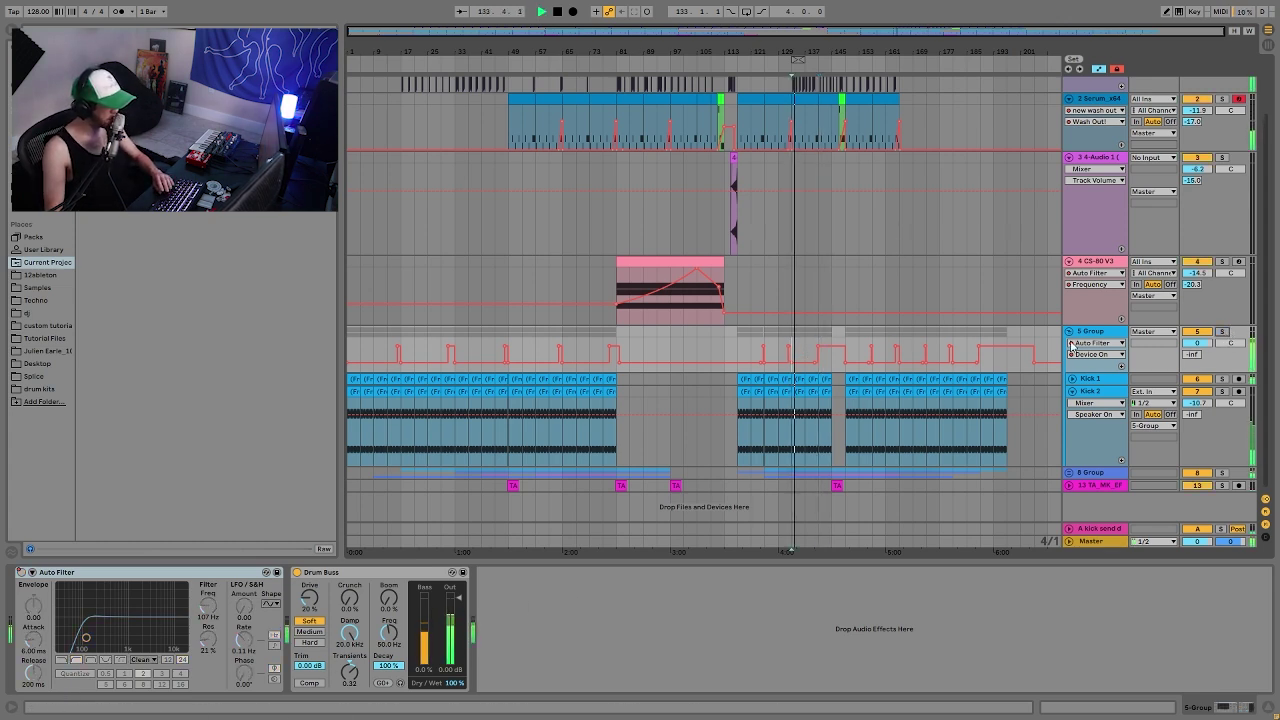
left_click(1070, 335)
left_click(1203, 412)
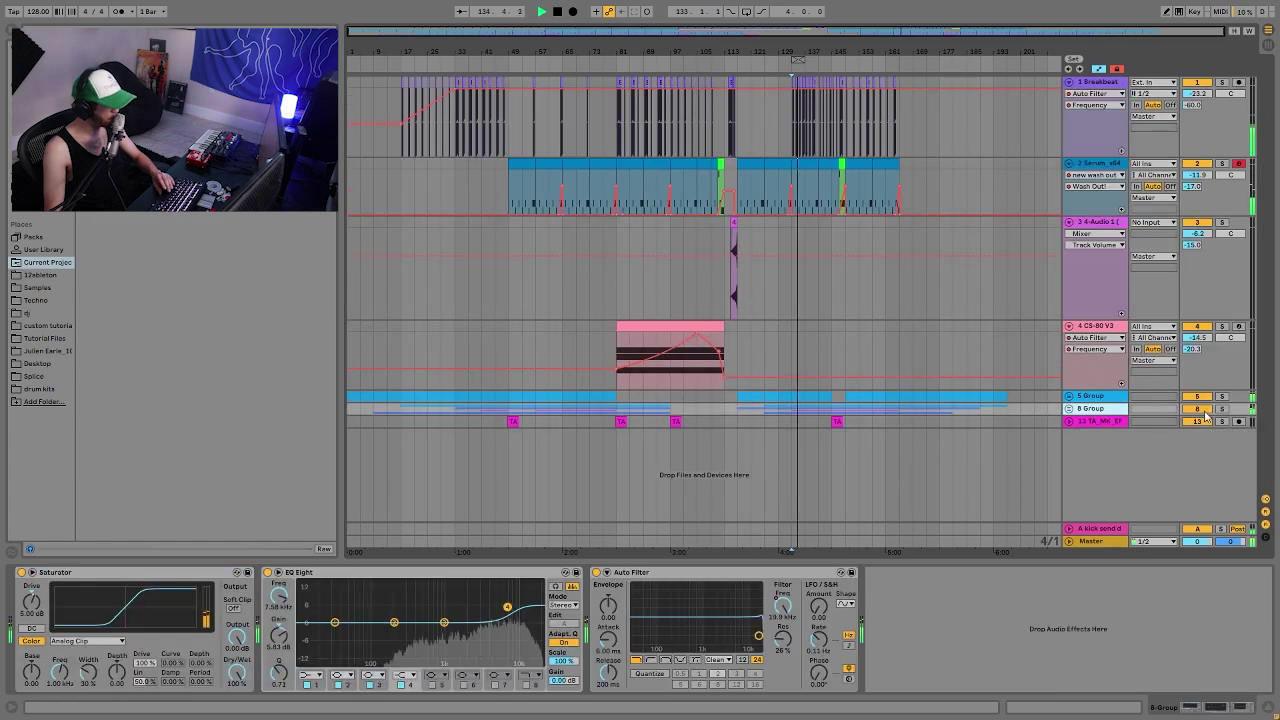
left_click(1069, 408)
scroll(900, 402, "down", 4)
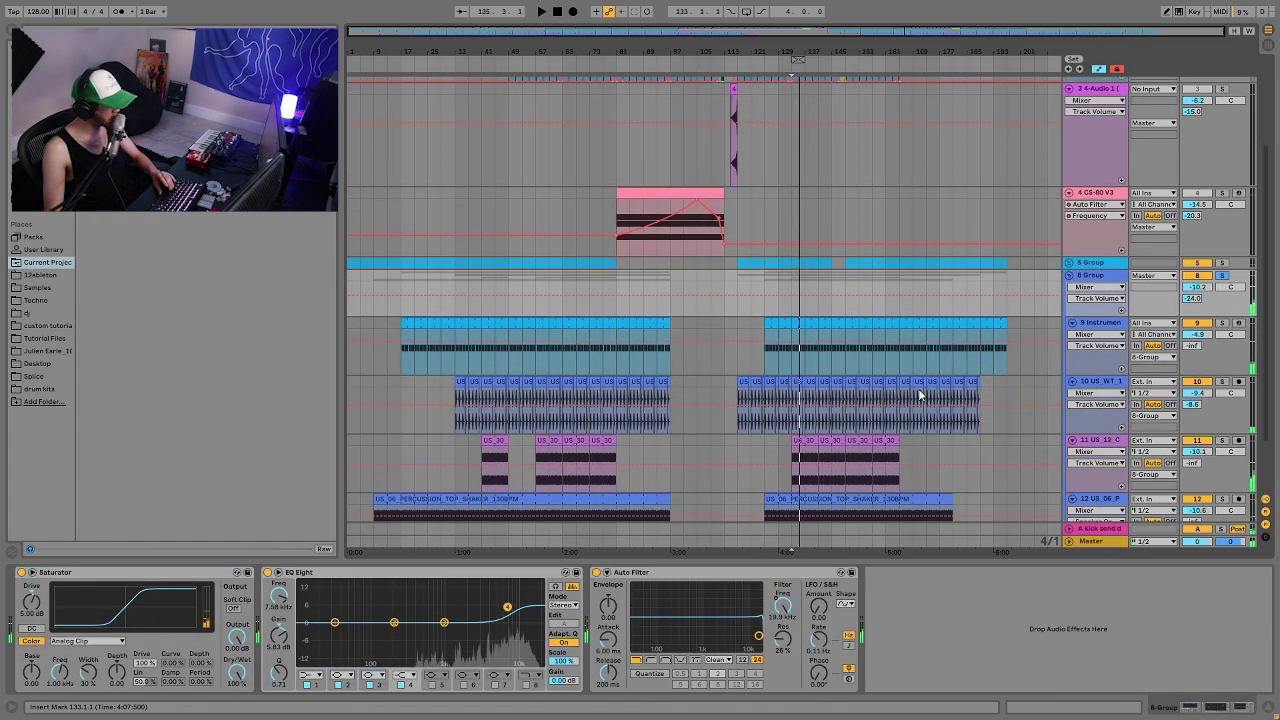
key("space")
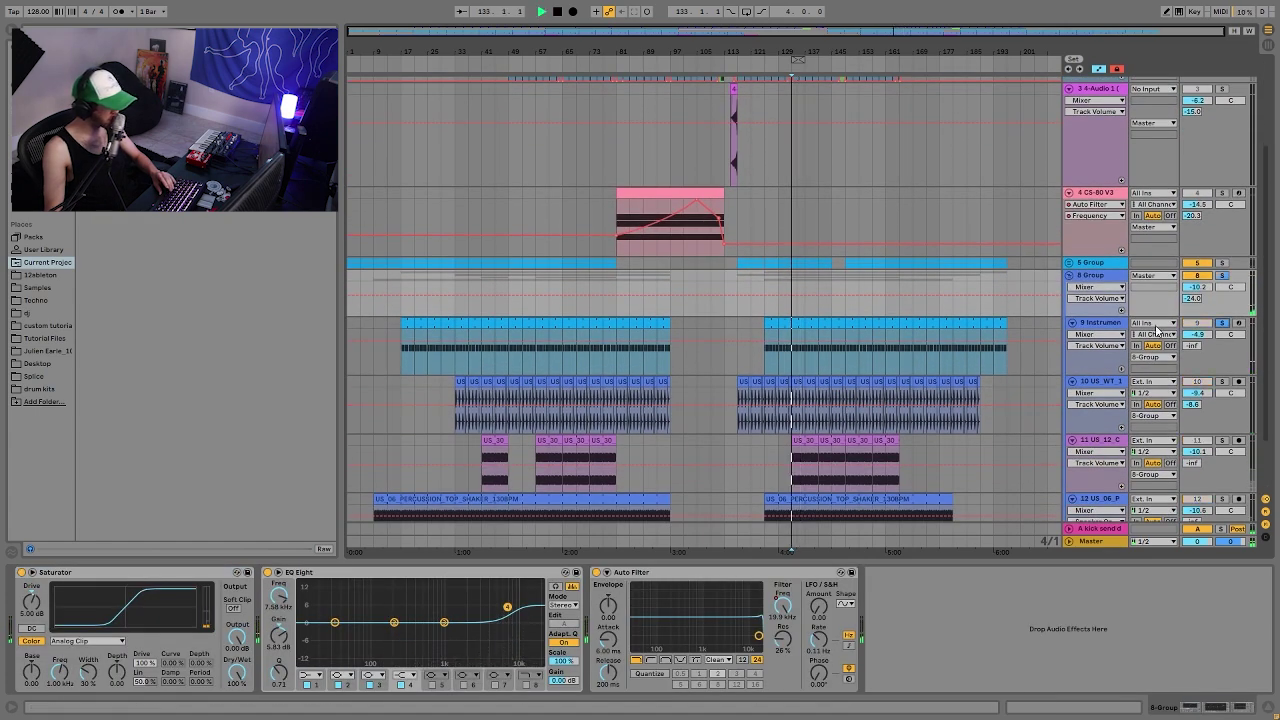
Examine the Instrument Rack on soloed track 9 and play its two VEC5 open hi-hat chains soloed one at a time and together
left_click(1093, 325)
key("space")
left_click(159, 605)
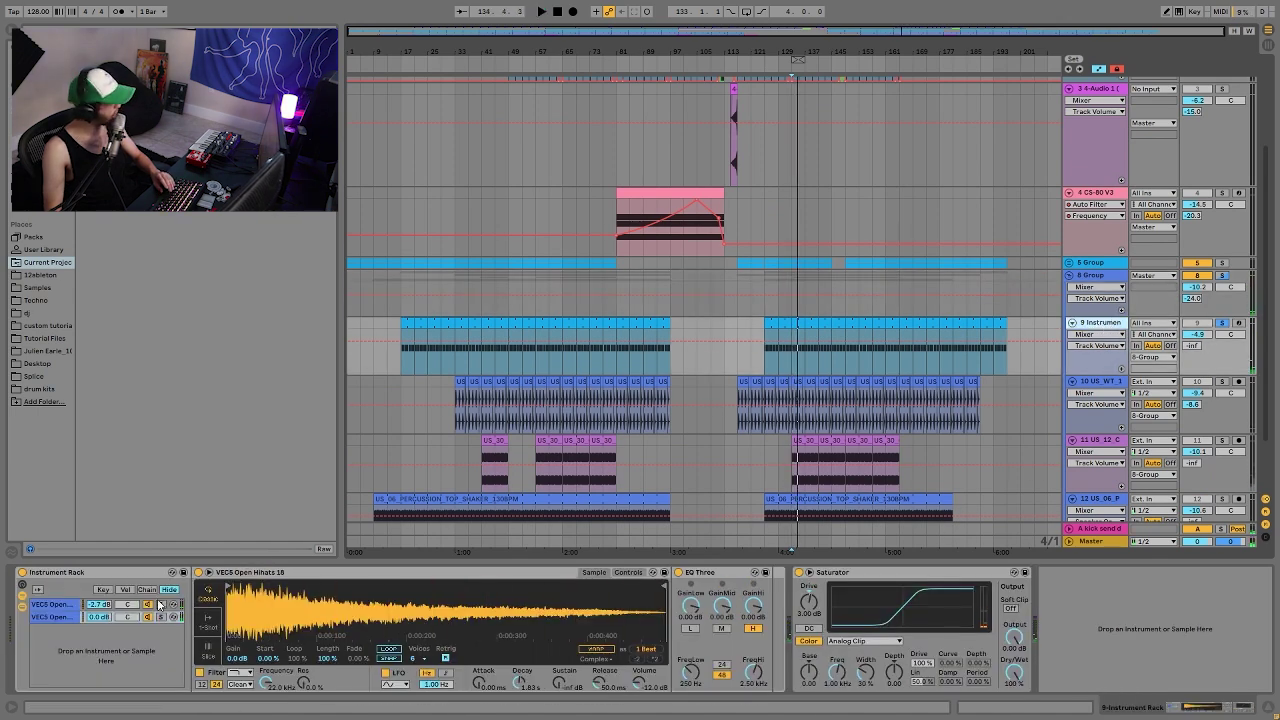
key("space")
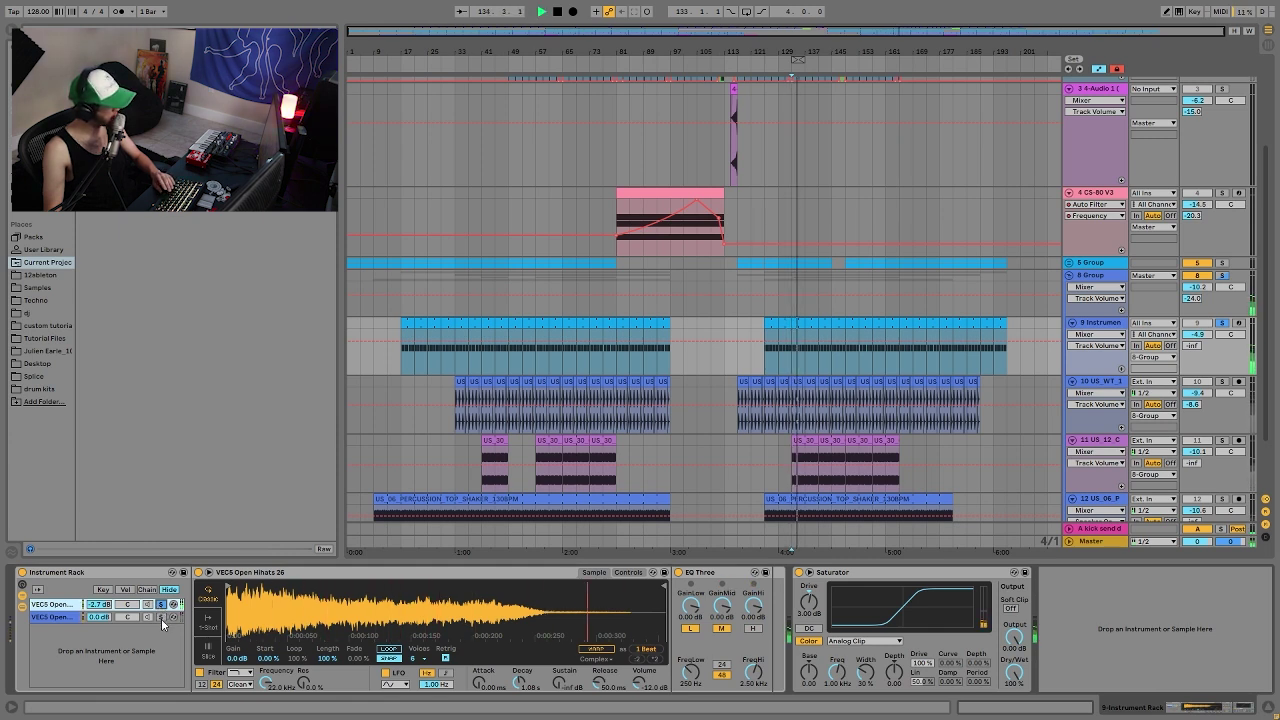
left_click(161, 618)
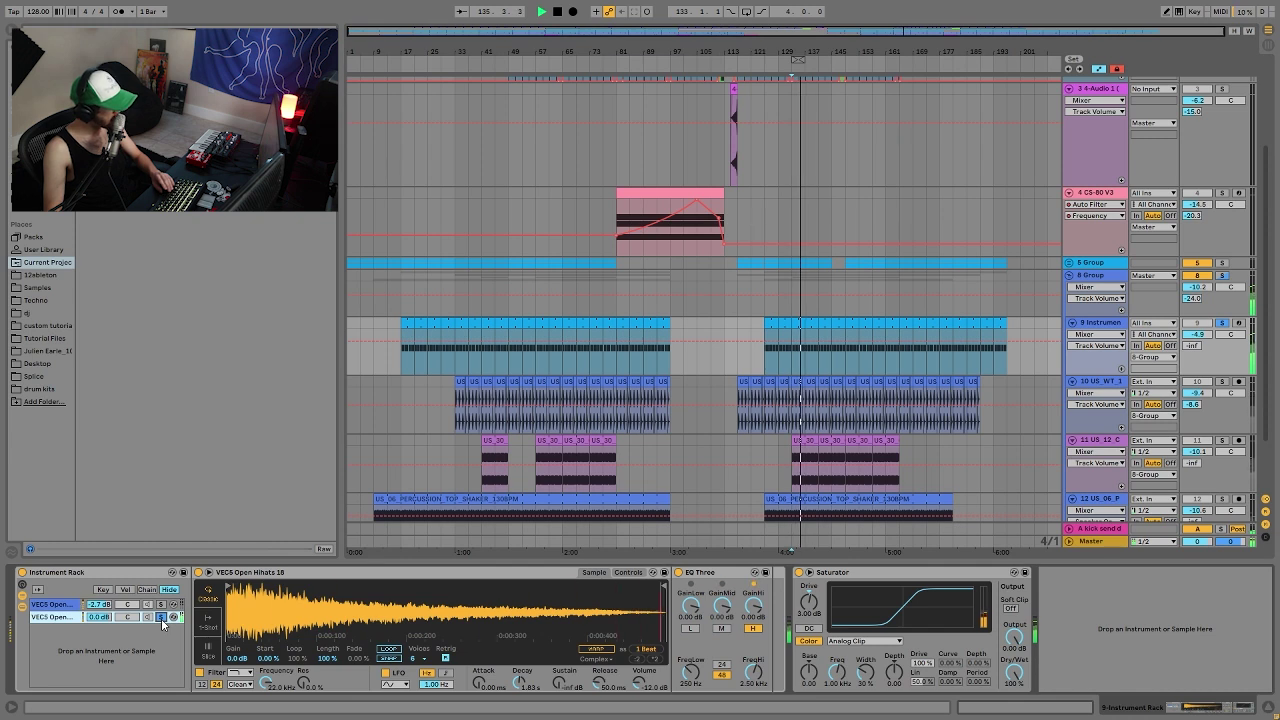
left_click(161, 618)
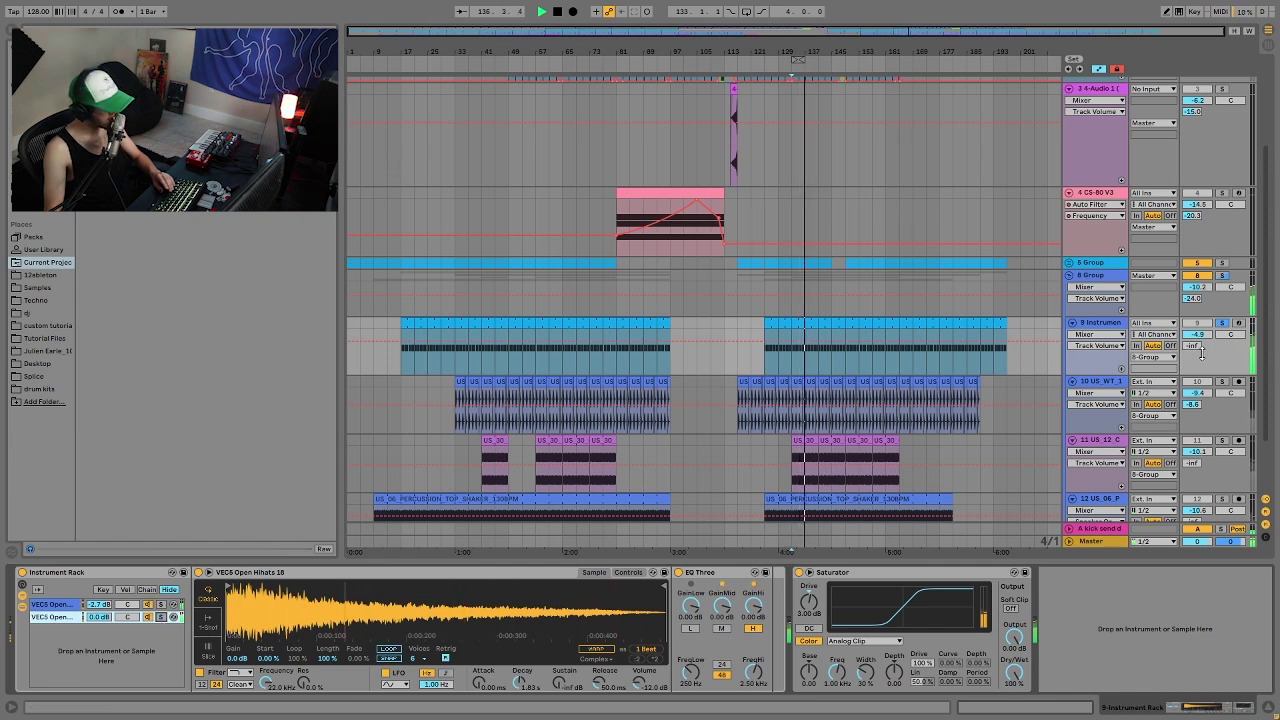
key("space")
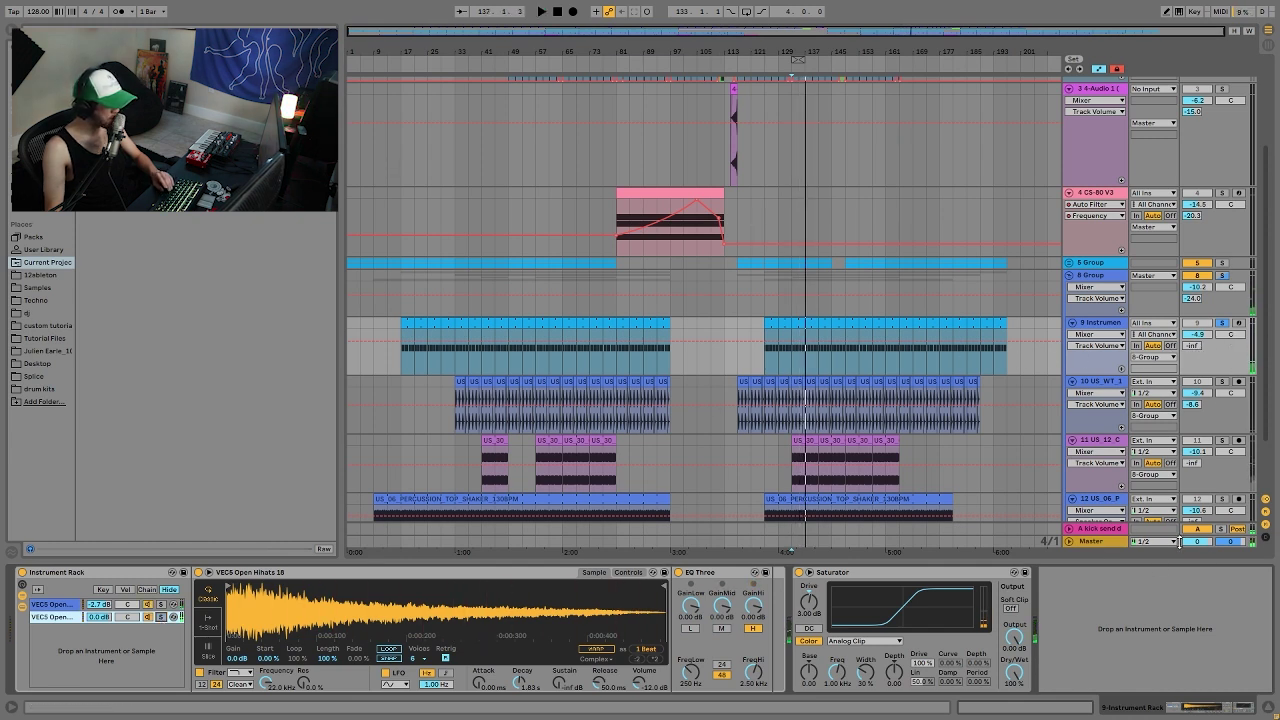
Play the hi-hat rack from bar 133, solo the US_WT drum loop track and examine its clips and devices up close
key("space")
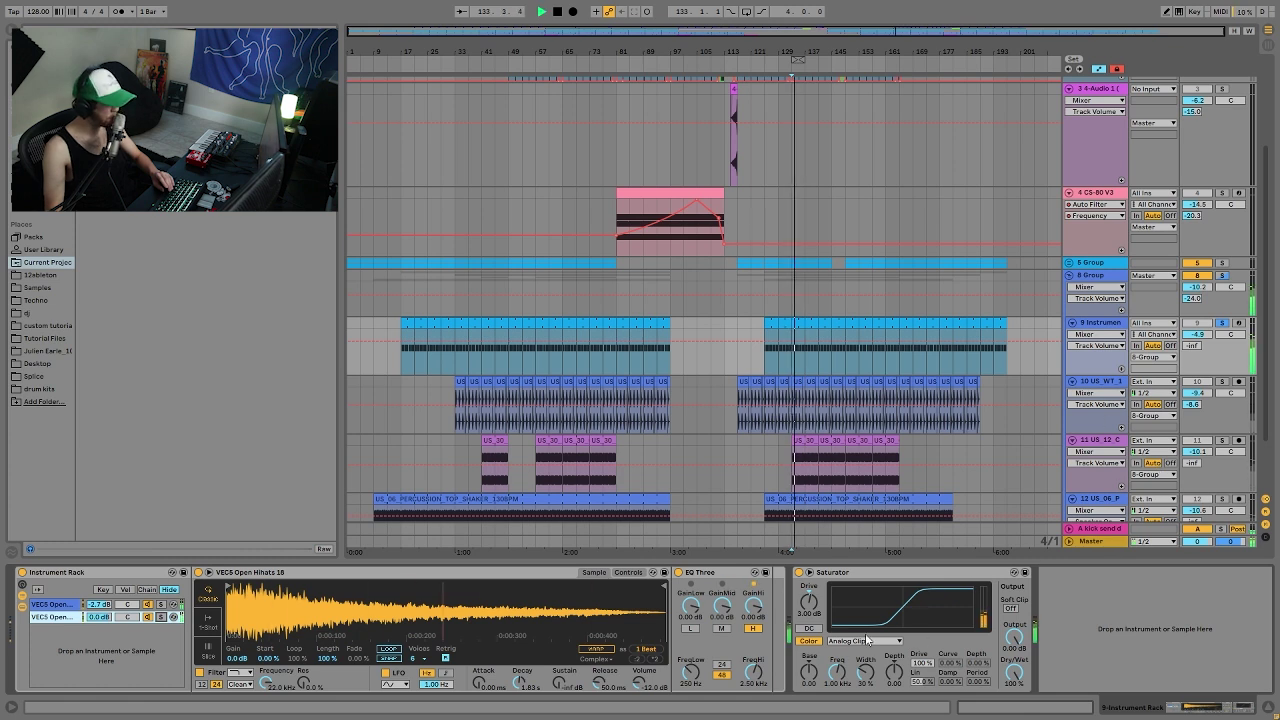
left_click(1221, 381)
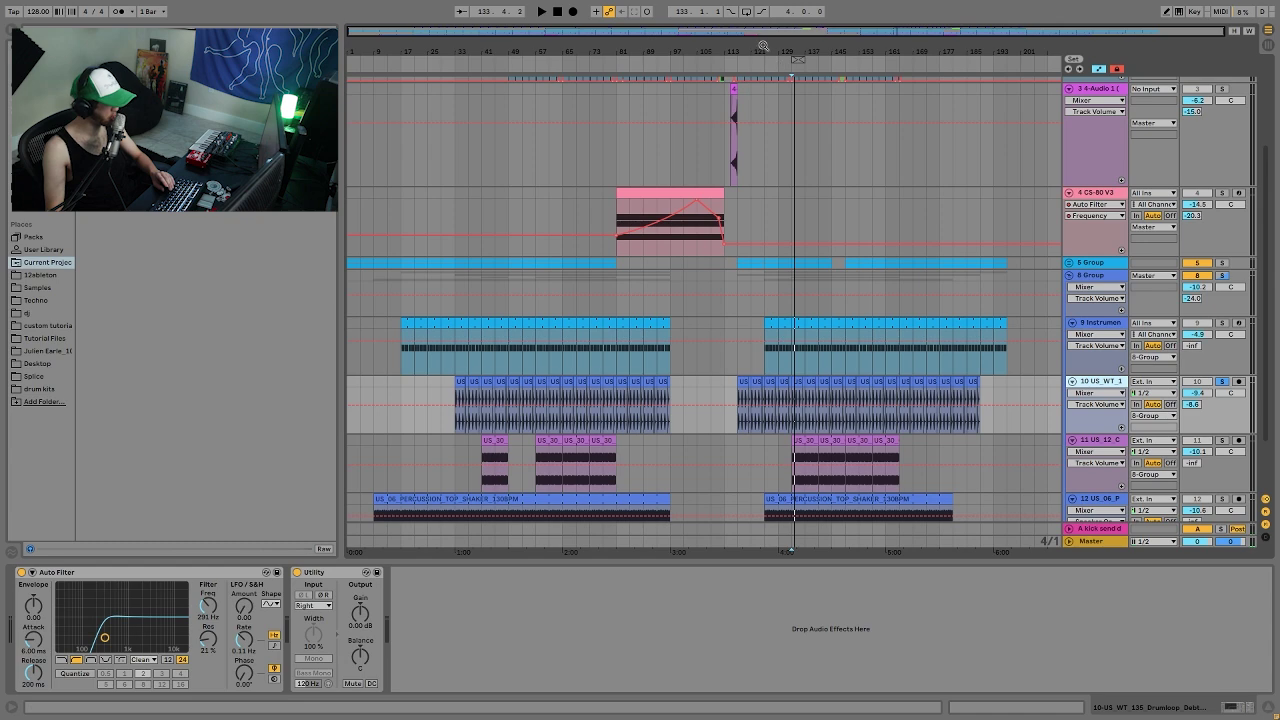
left_click_drag(766, 48, 766, 120)
key("minus")
key("minus")
key("minus")
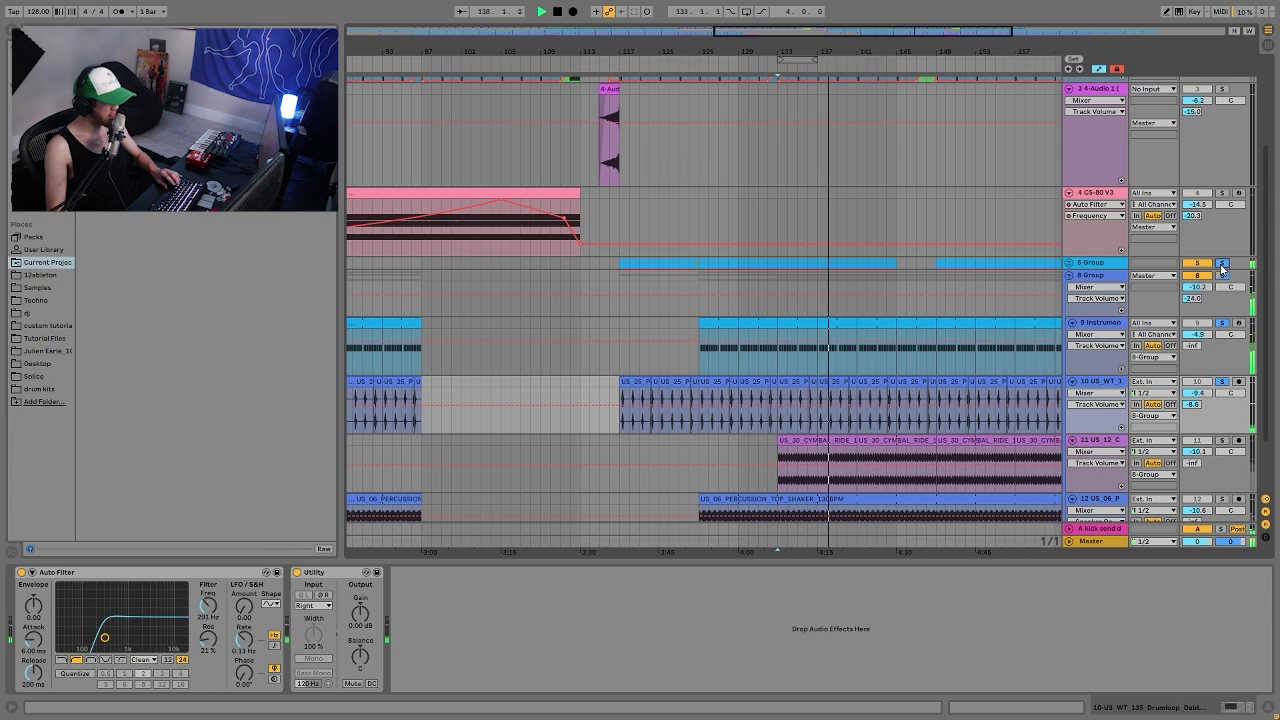
Listen to the soloed cymbal ride on track 11 and examine its Echo device
scroll(1228, 350, "down", 1)
scroll(1228, 350, "down", 1)
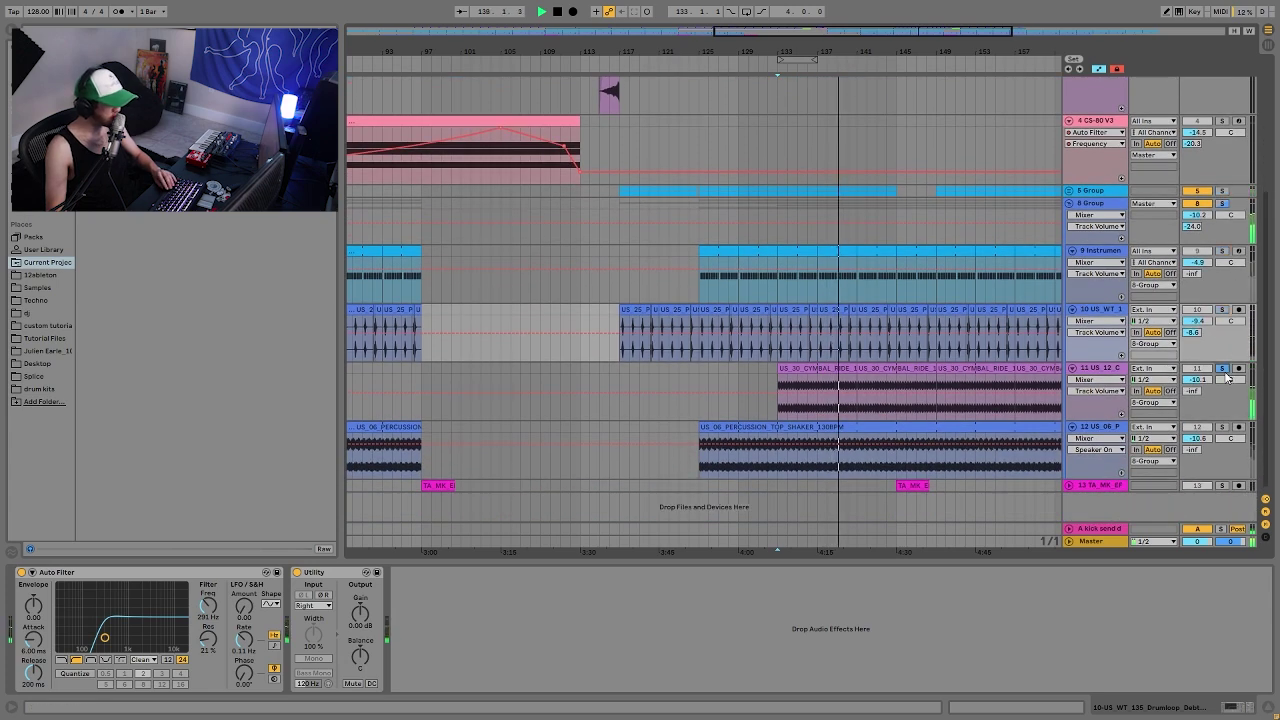
left_click(1212, 372)
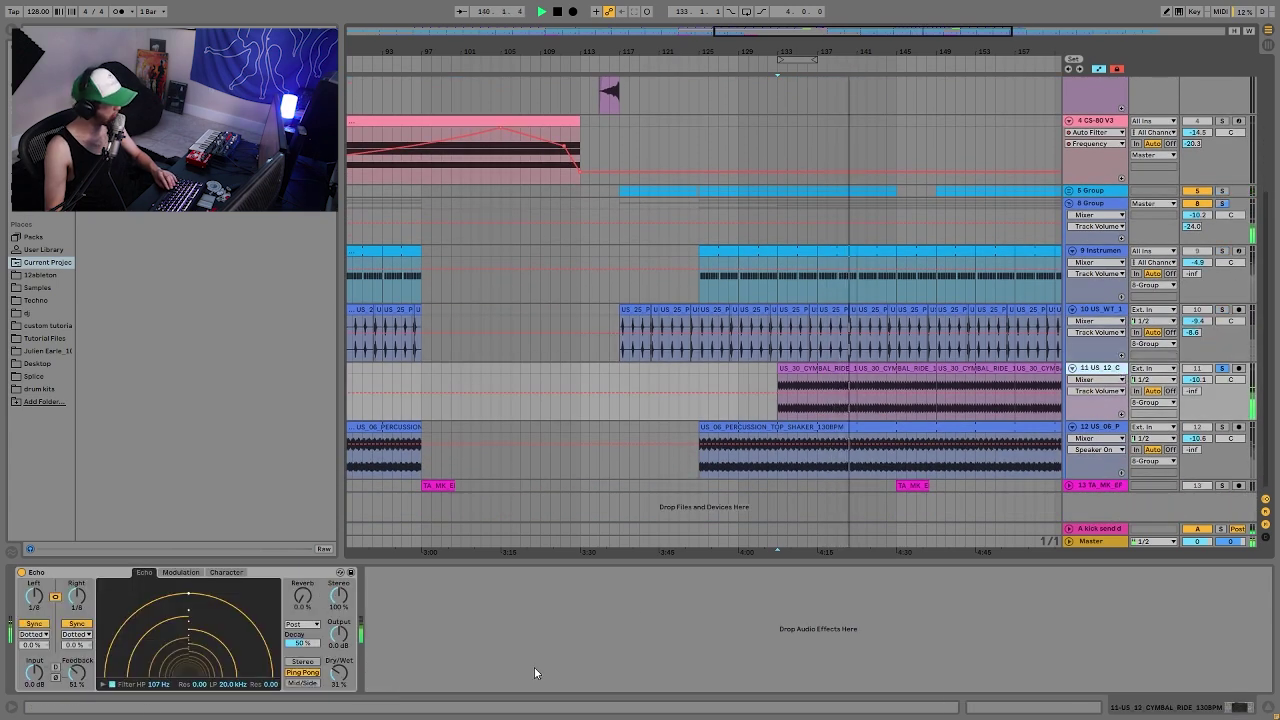
Solo the US_06 percussion top shaker on track 12, compare it with the whole percussion group, and examine its Auto Filter
key("space")
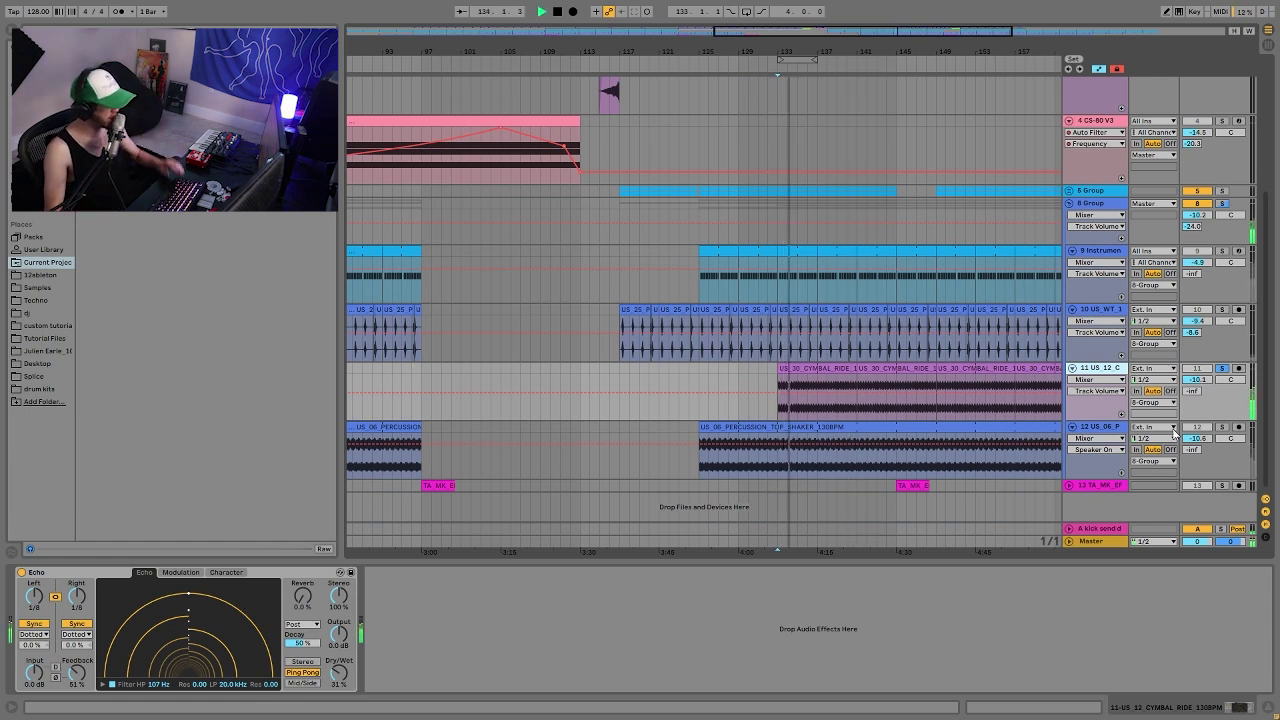
left_click(1222, 429)
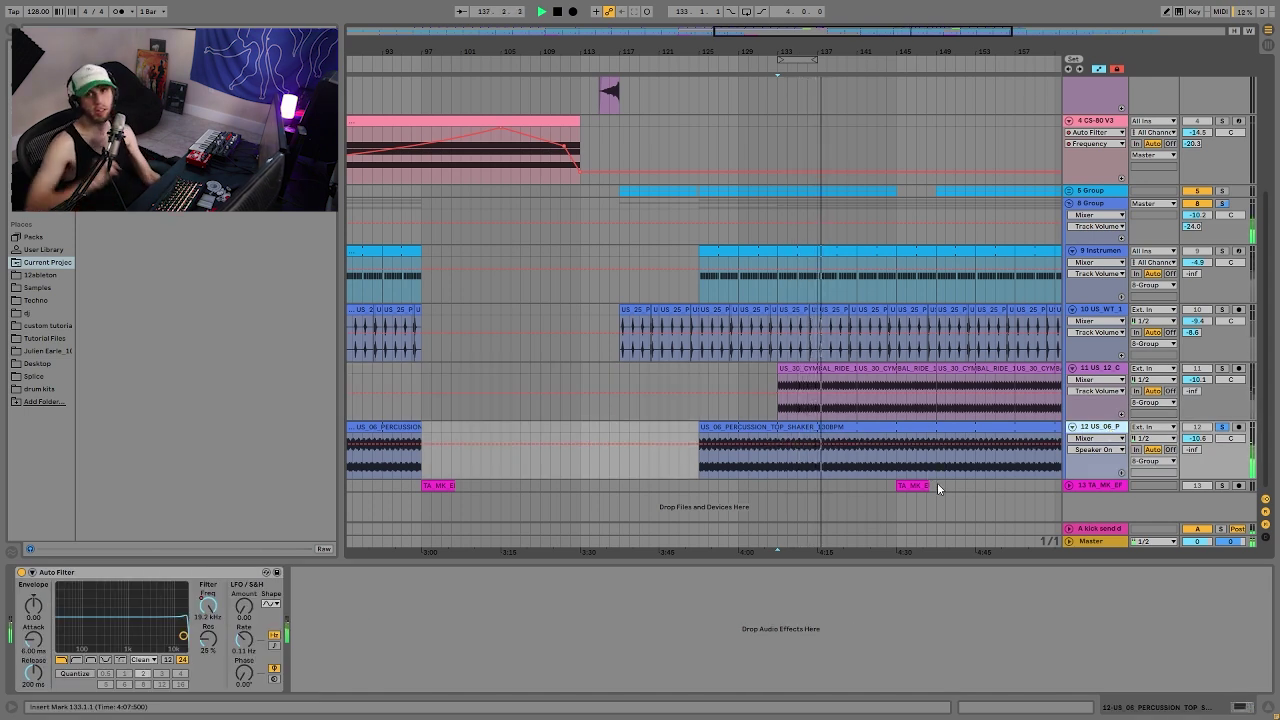
left_click(1221, 203)
left_click(1221, 203)
key("space")
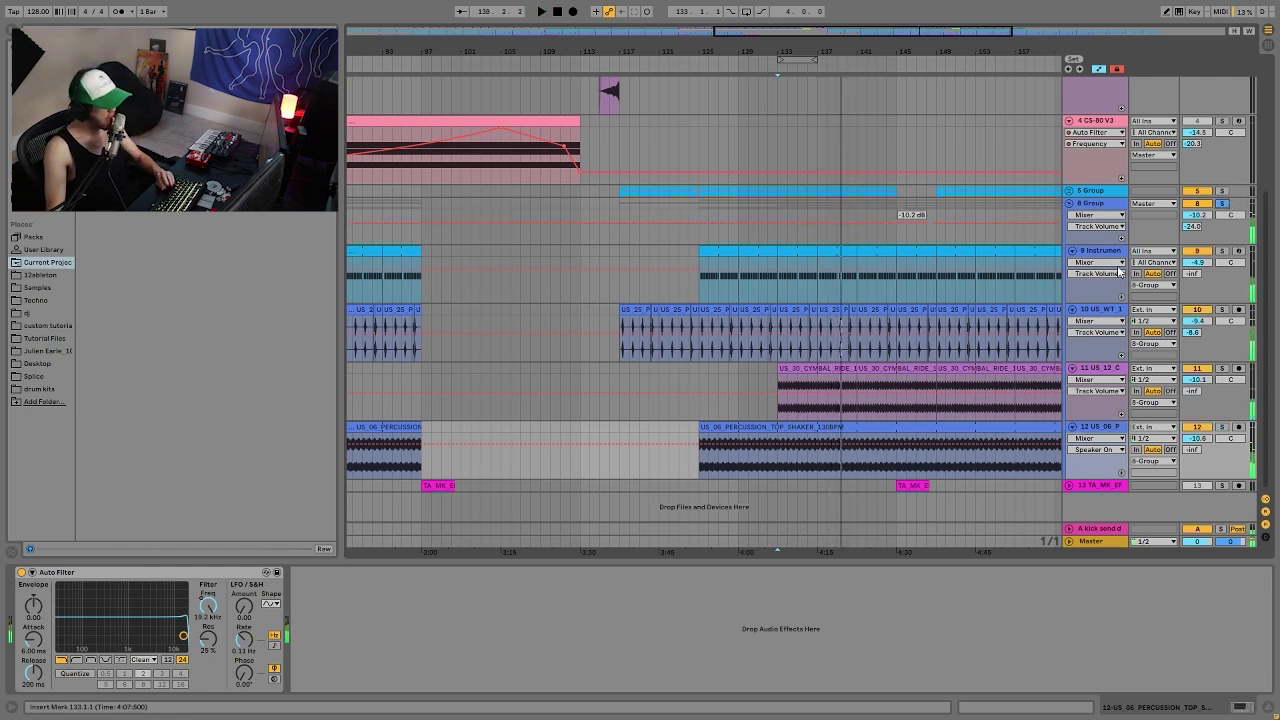
left_click(1090, 429)
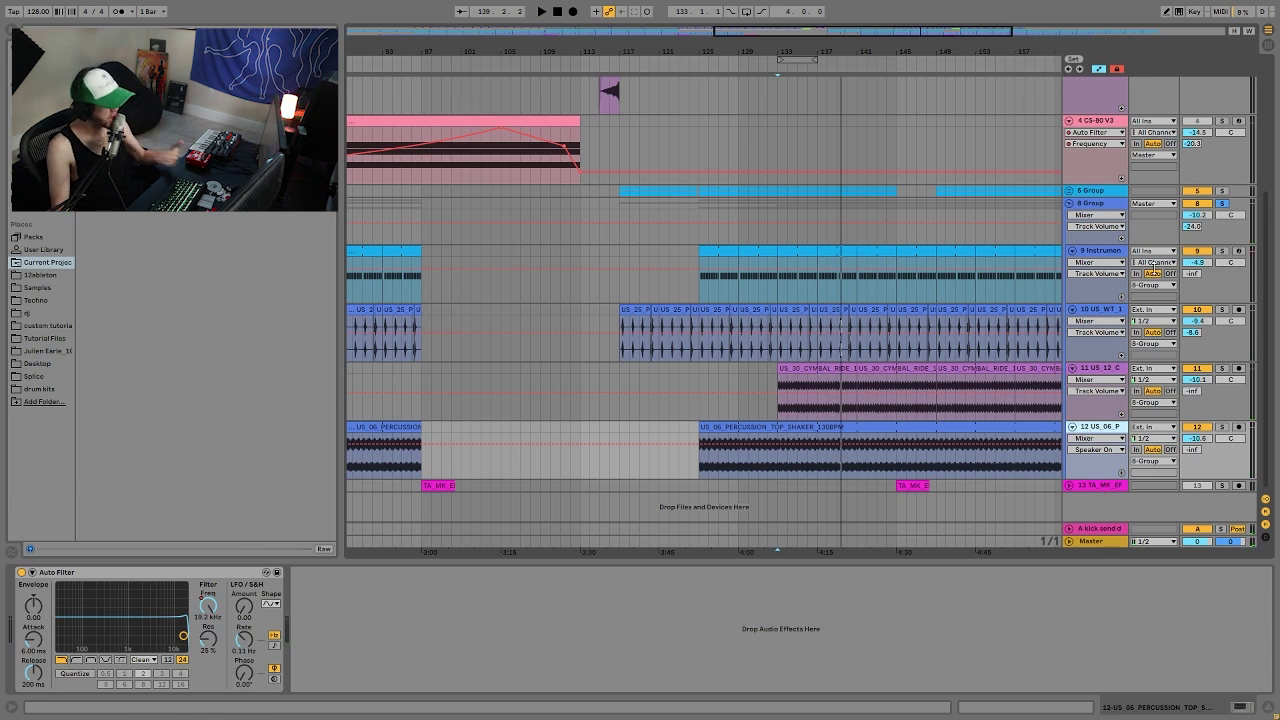
Play percussion tracks 9, 12, 10 and 11 from bar 133, soloing them one after another, and clear the solo
left_click(1222, 249)
key("space")
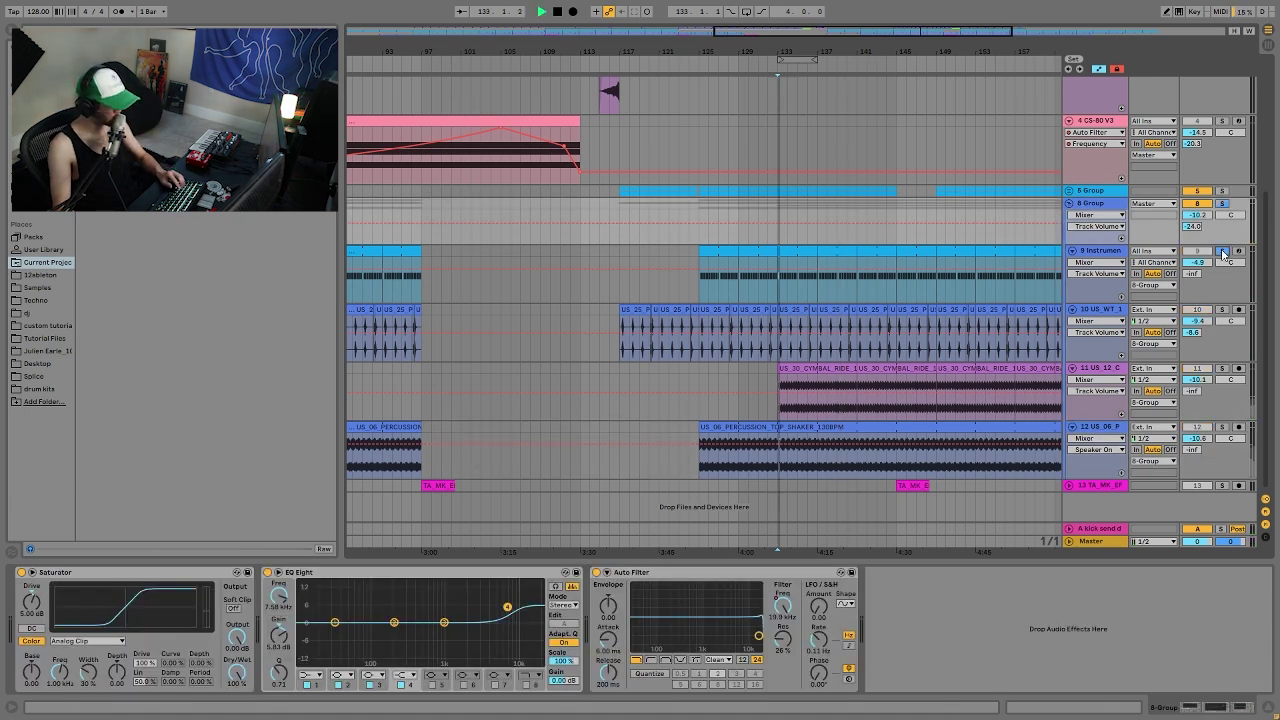
left_click(1221, 428)
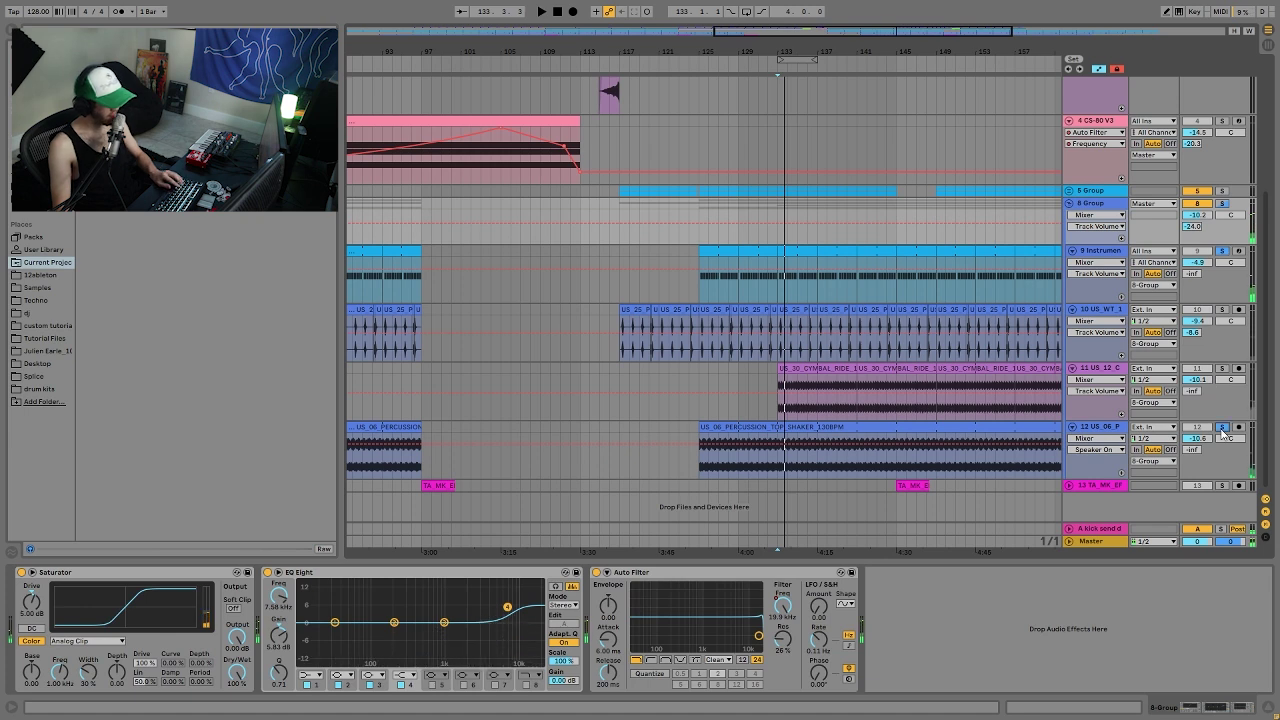
key("space")
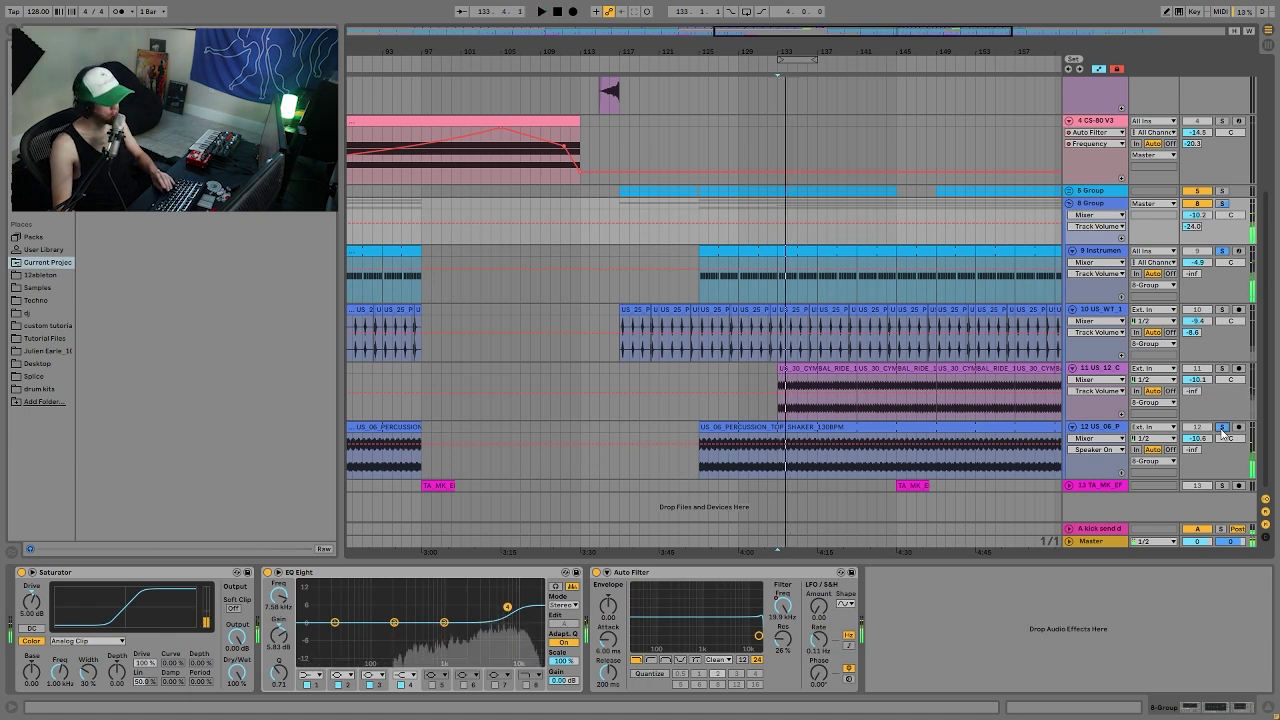
left_click(1226, 315)
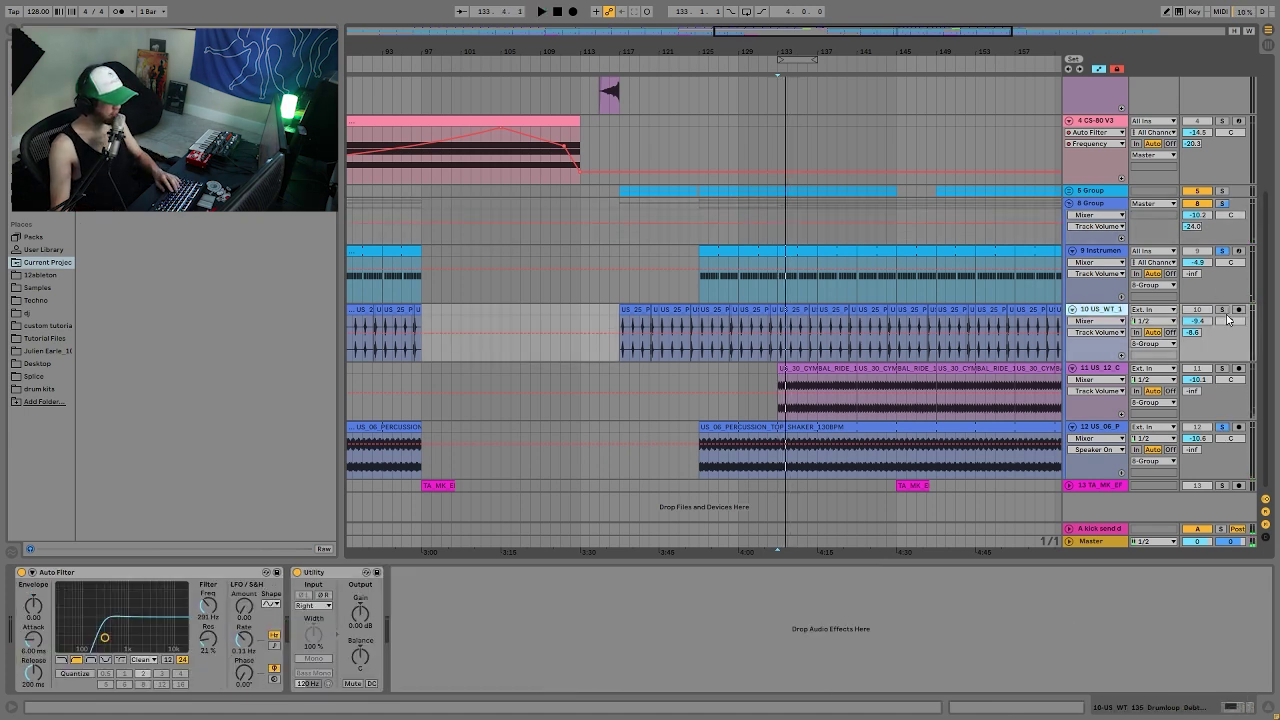
key("space")
left_click(1222, 203)
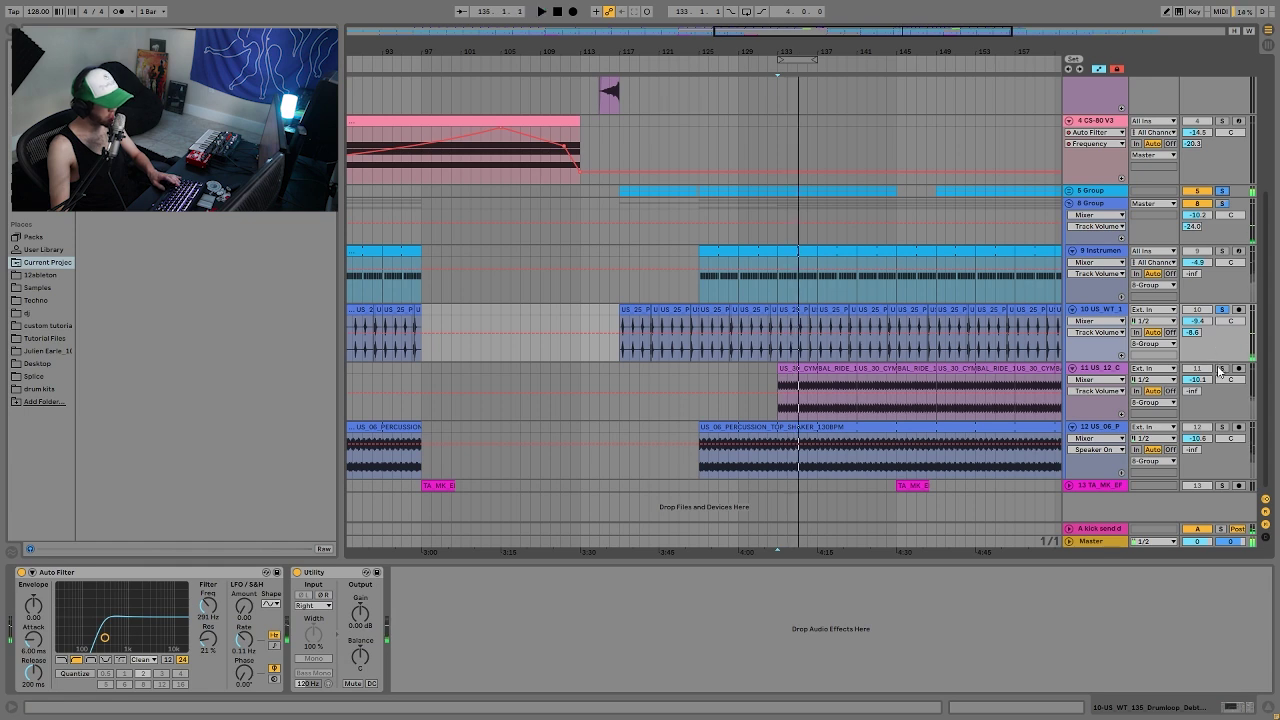
left_click(1222, 370)
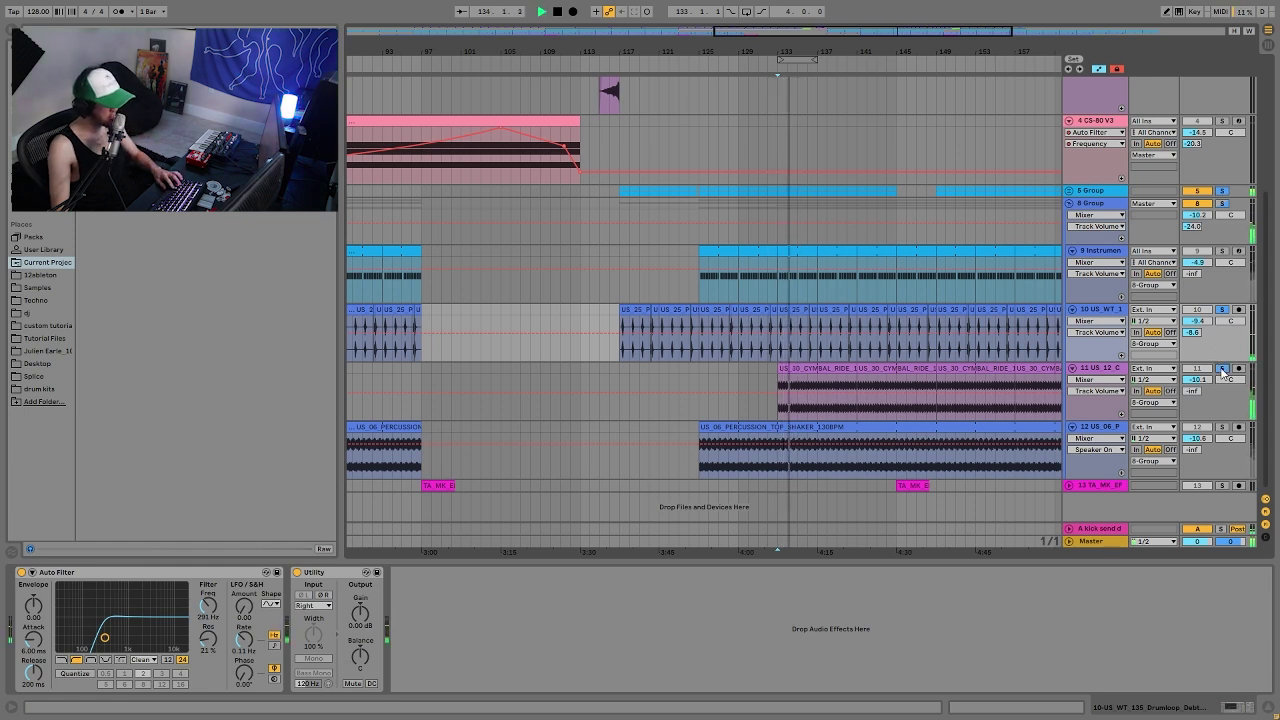
left_click(1222, 370)
key("space")
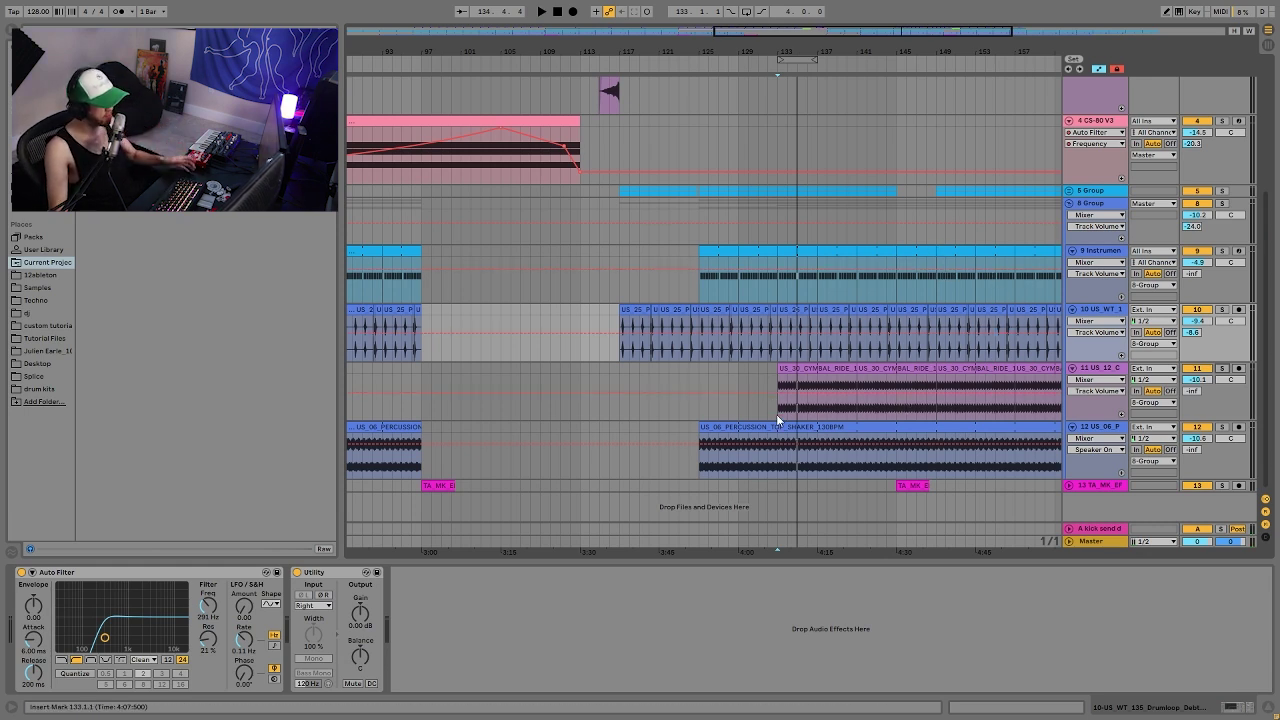
Highlight bars 145 to 149 across tracks 9 to 12 and play the soloed percussion group while examining its Saturator, EQ Eight and Auto Filter
left_click_drag(779, 460, 936, 248)
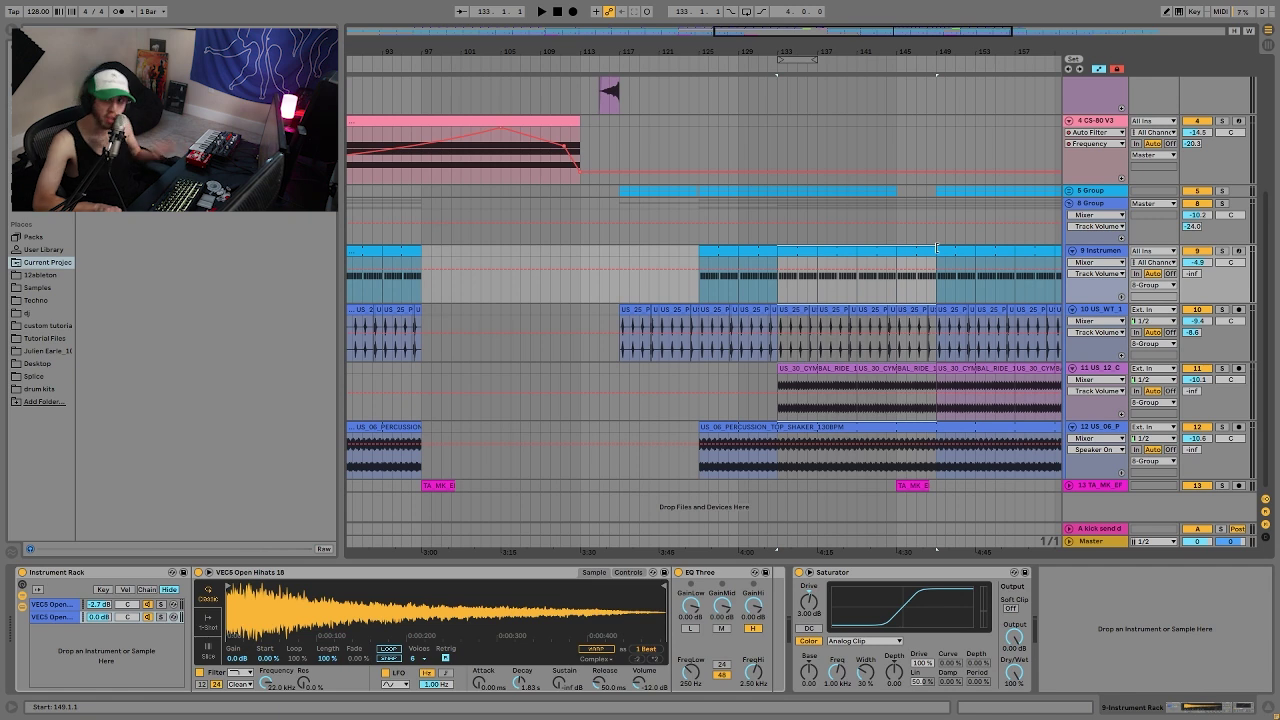
left_click_drag(936, 248, 933, 429)
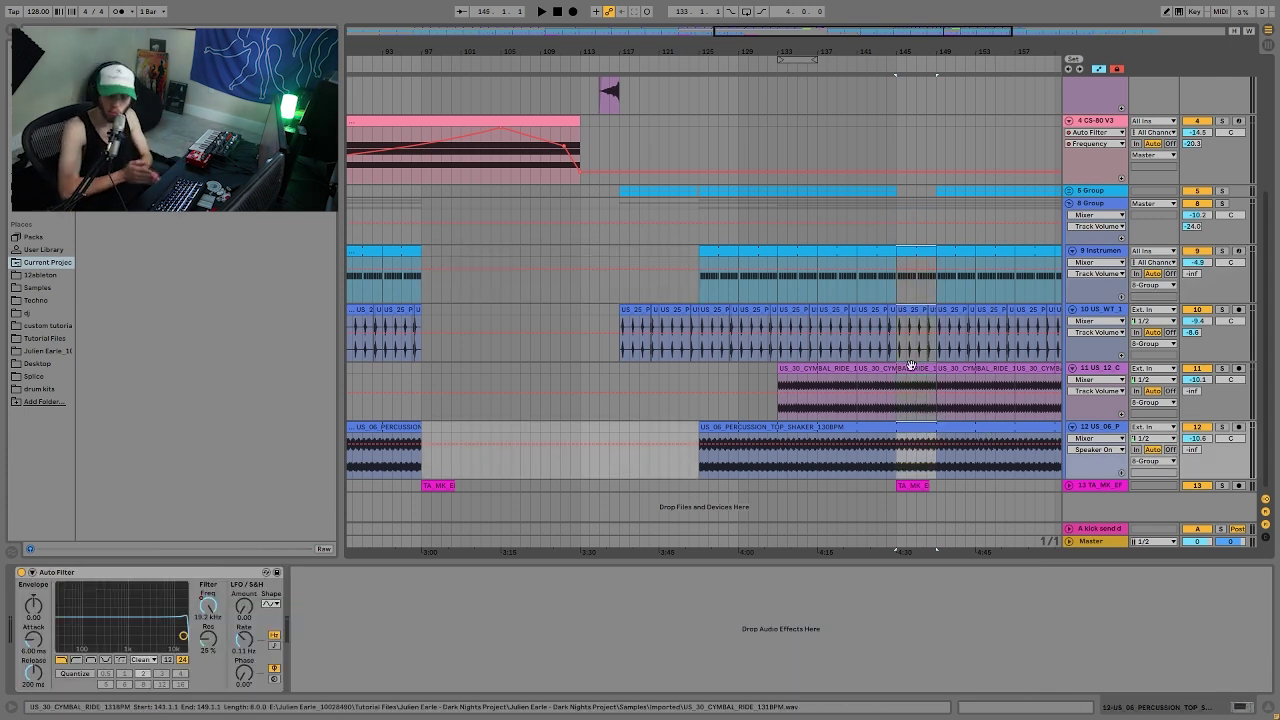
left_click(1103, 218)
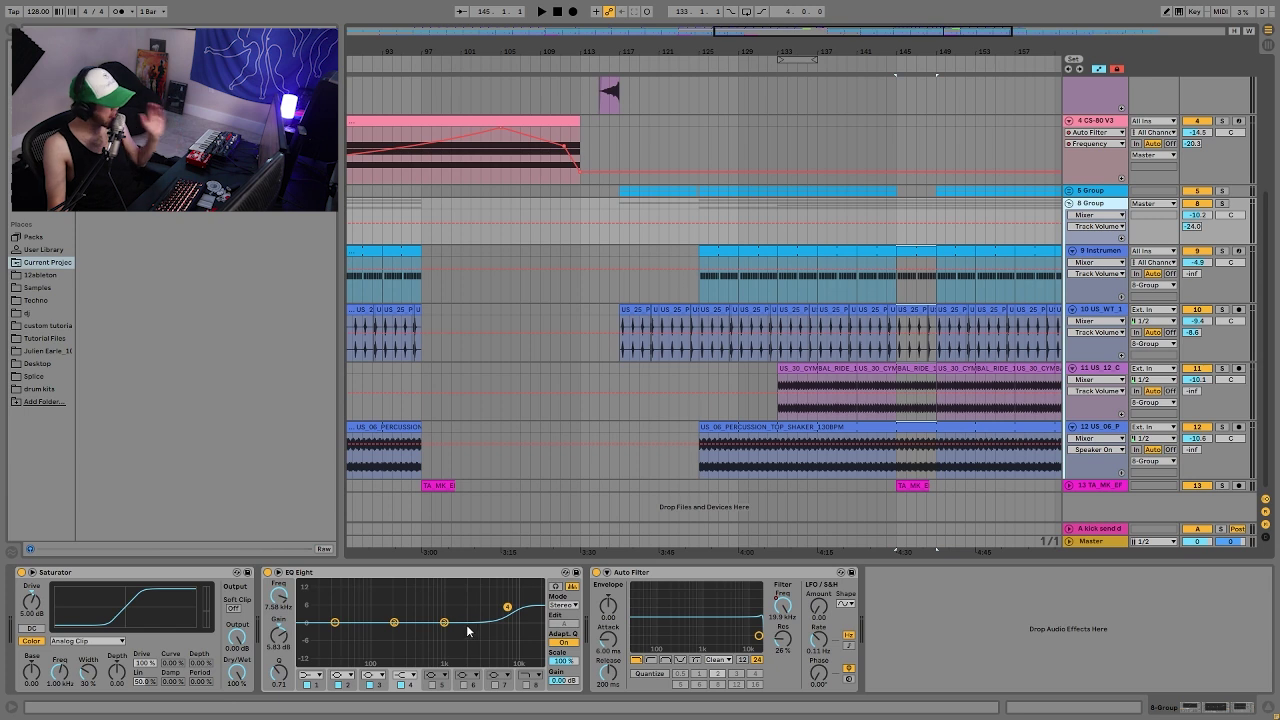
key("space")
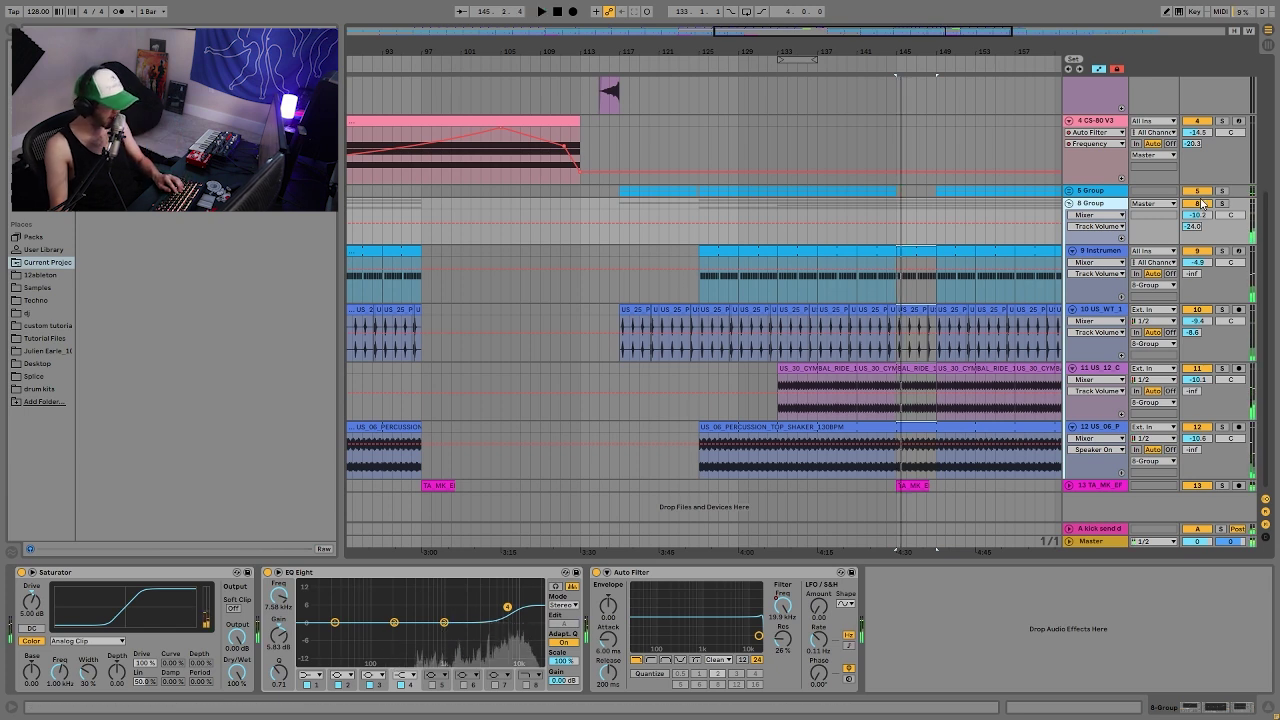
left_click(1221, 203)
key("space")
left_click(785, 612)
Play the percussion group's Auto Filter frequency automation from bar 89 and unfold the TA_MK_EFX track 13
left_click_drag(838, 58, 743, 133)
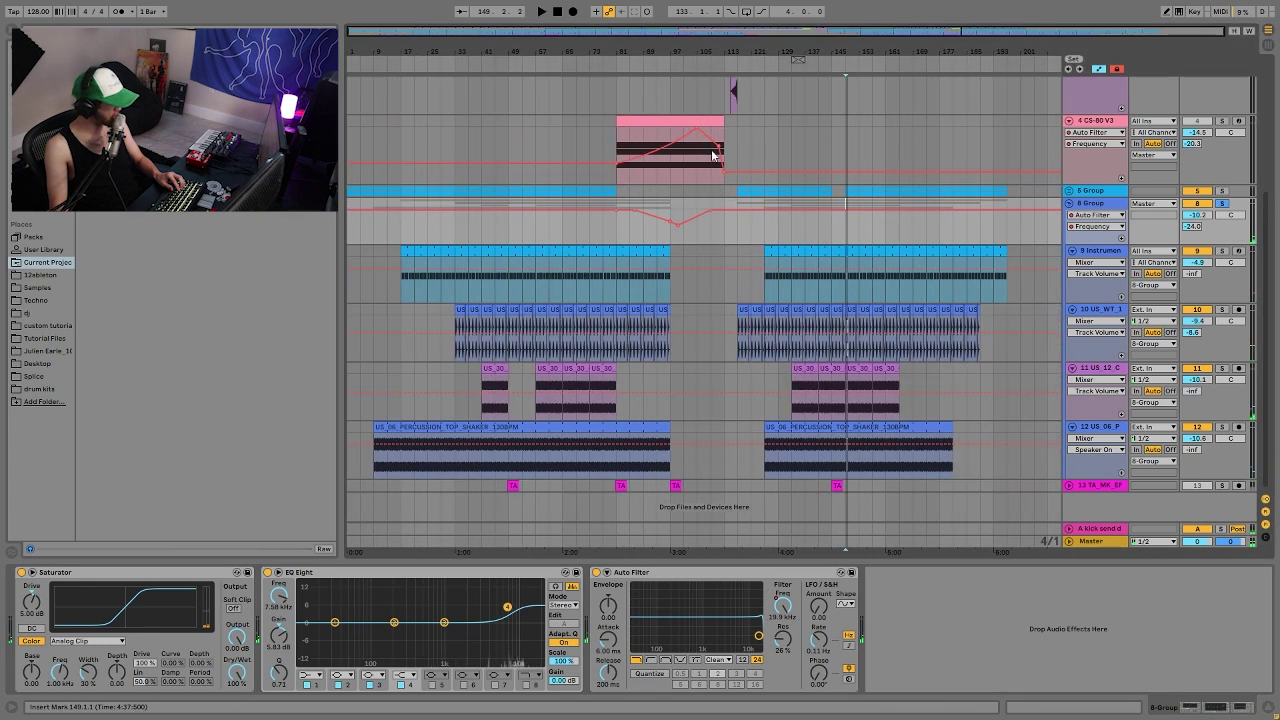
key("space")
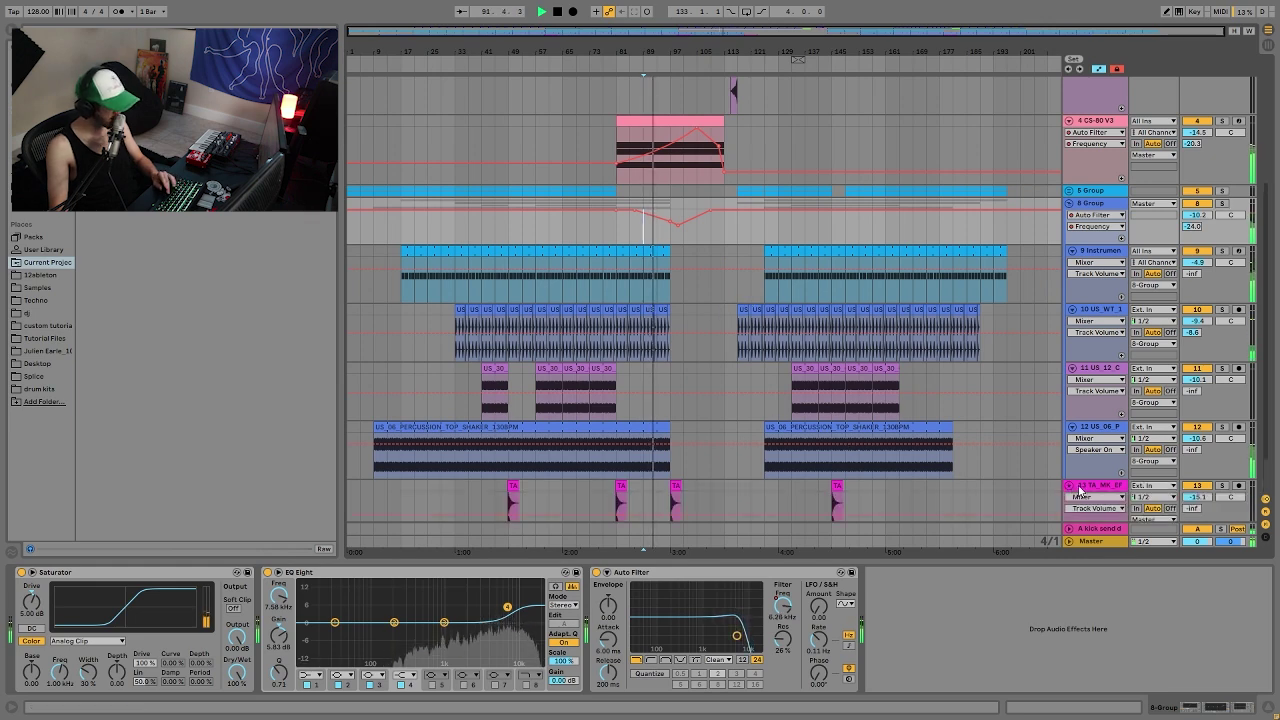
left_click(891, 485)
key("space")
Play the first TA_MK_EFX_DRUMHIT1 clip on track 13 from bar 48
left_click_drag(510, 50, 629, 403)
left_click(640, 485)
scroll(640, 485, "down", 1)
key("space")
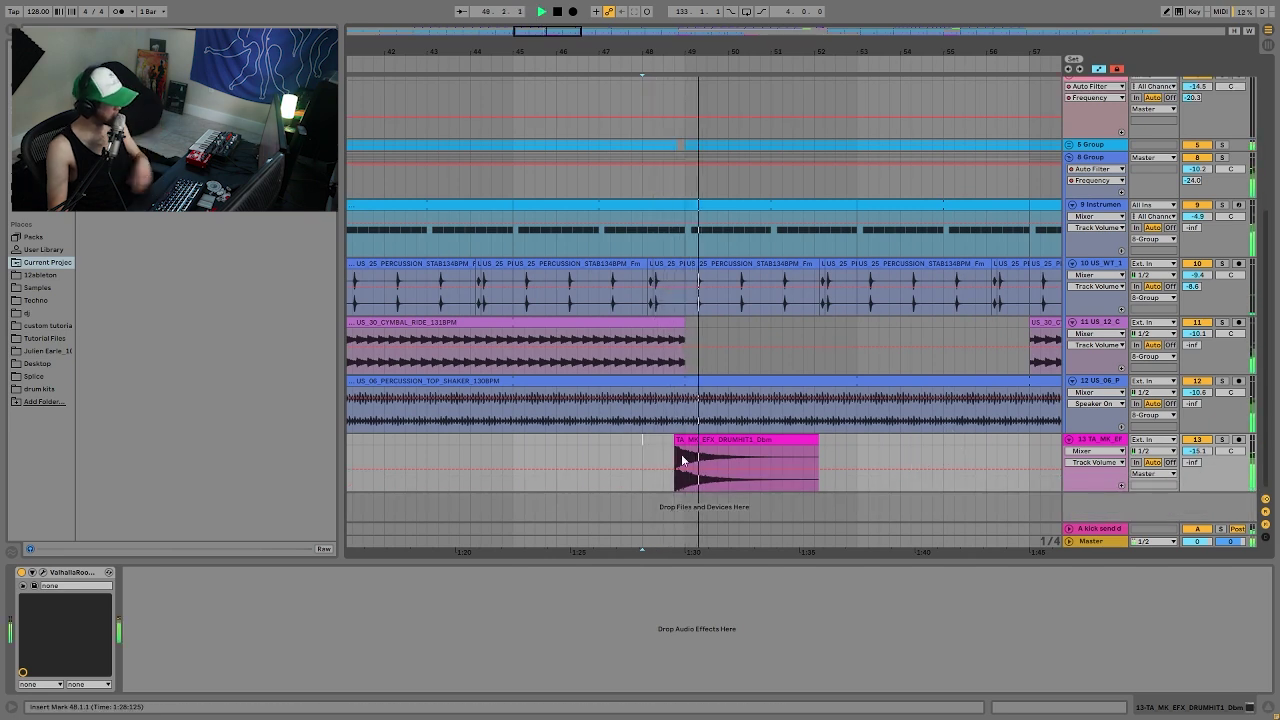
key("space")
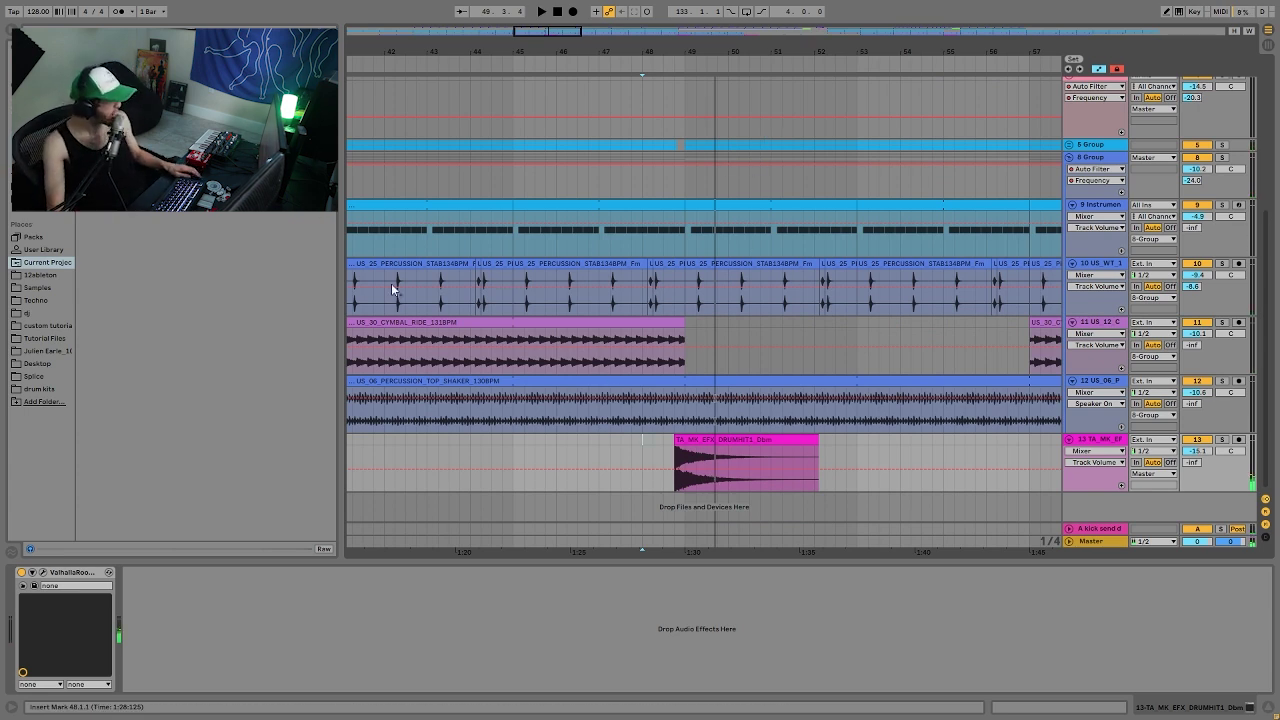
Examine the drum hit clip's start just before bar 49 up close and play into it from bar 47
left_click(686, 488)
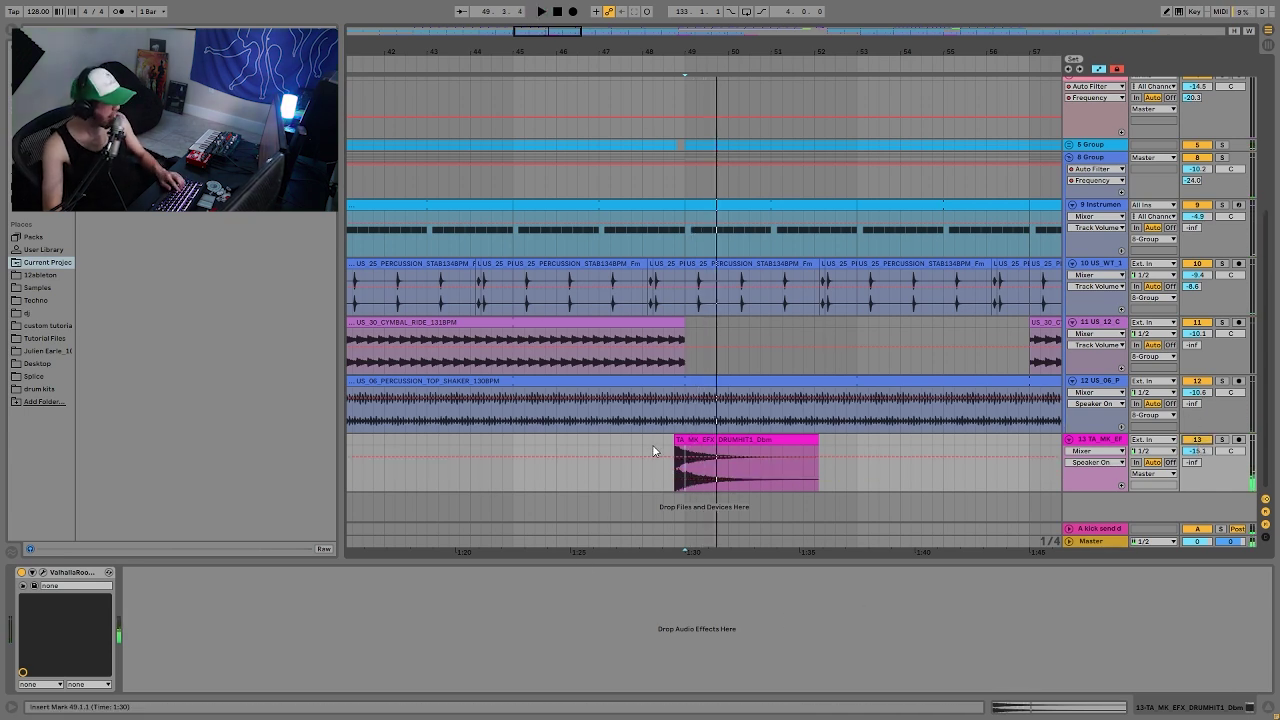
left_click_drag(686, 50, 657, 348)
left_click_drag(644, 441, 698, 446)
left_click_drag(774, 428, 843, 434)
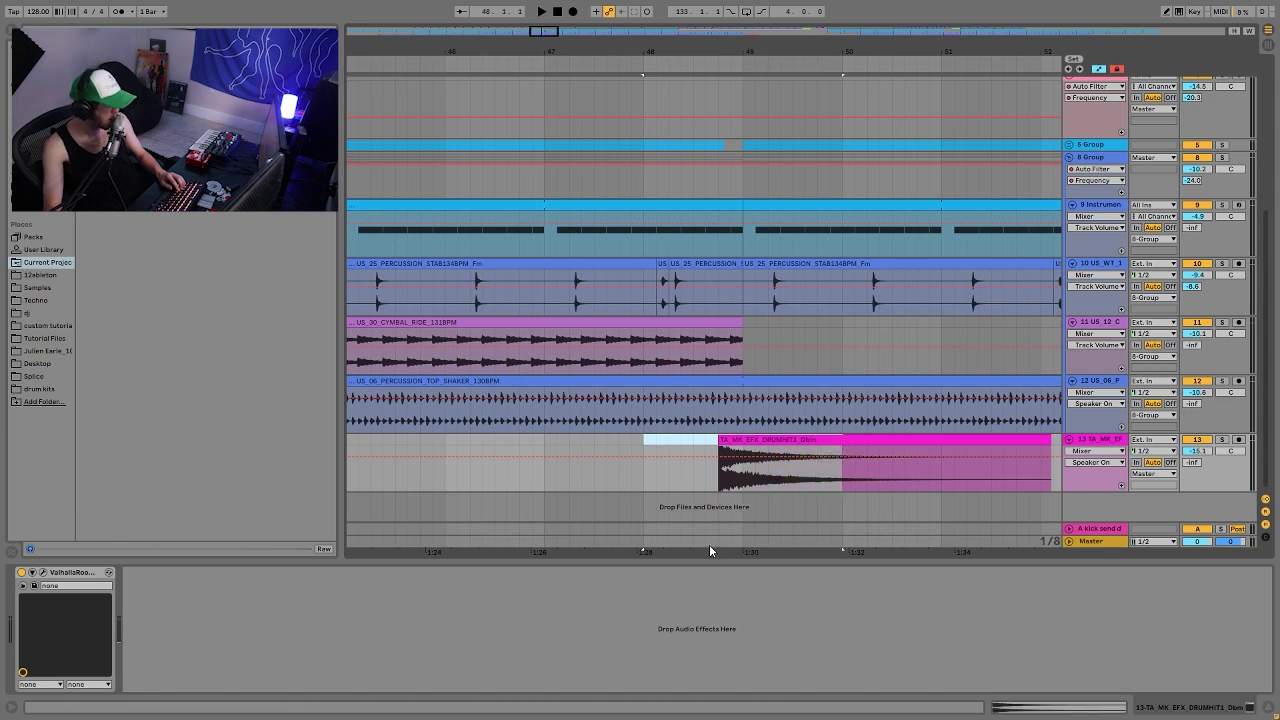
left_click(760, 440)
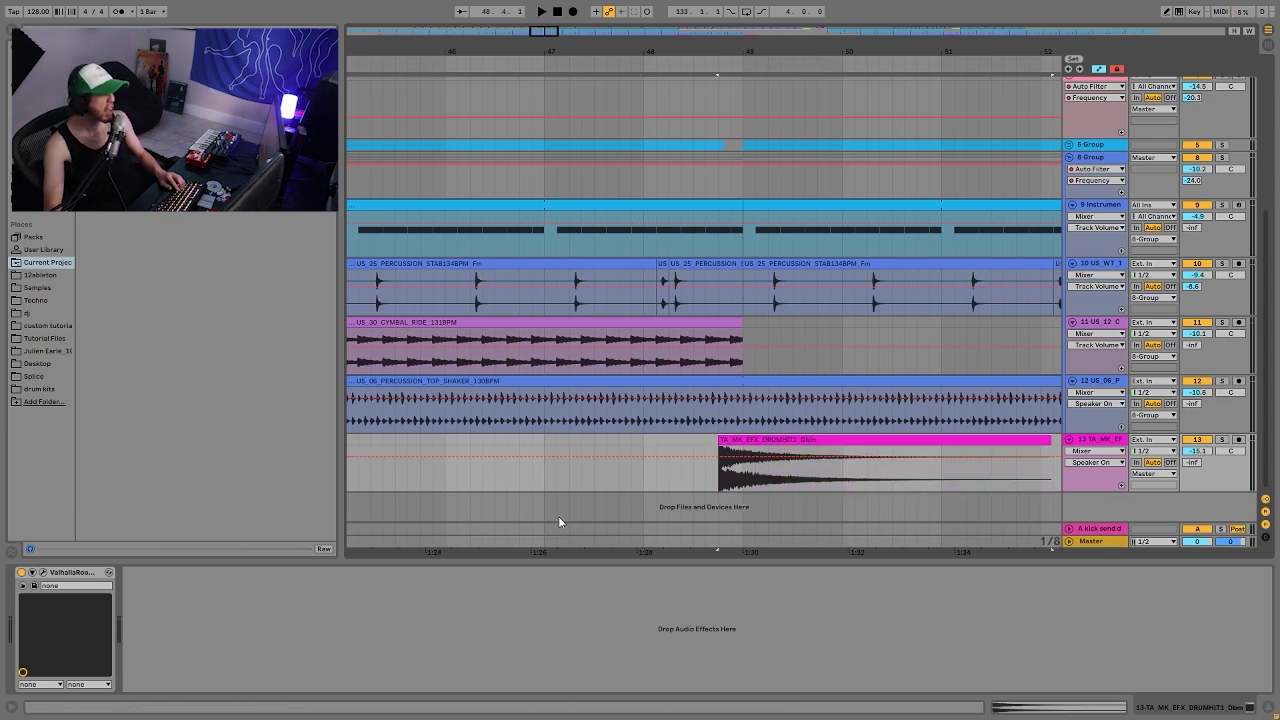
left_click(547, 441)
key("space")
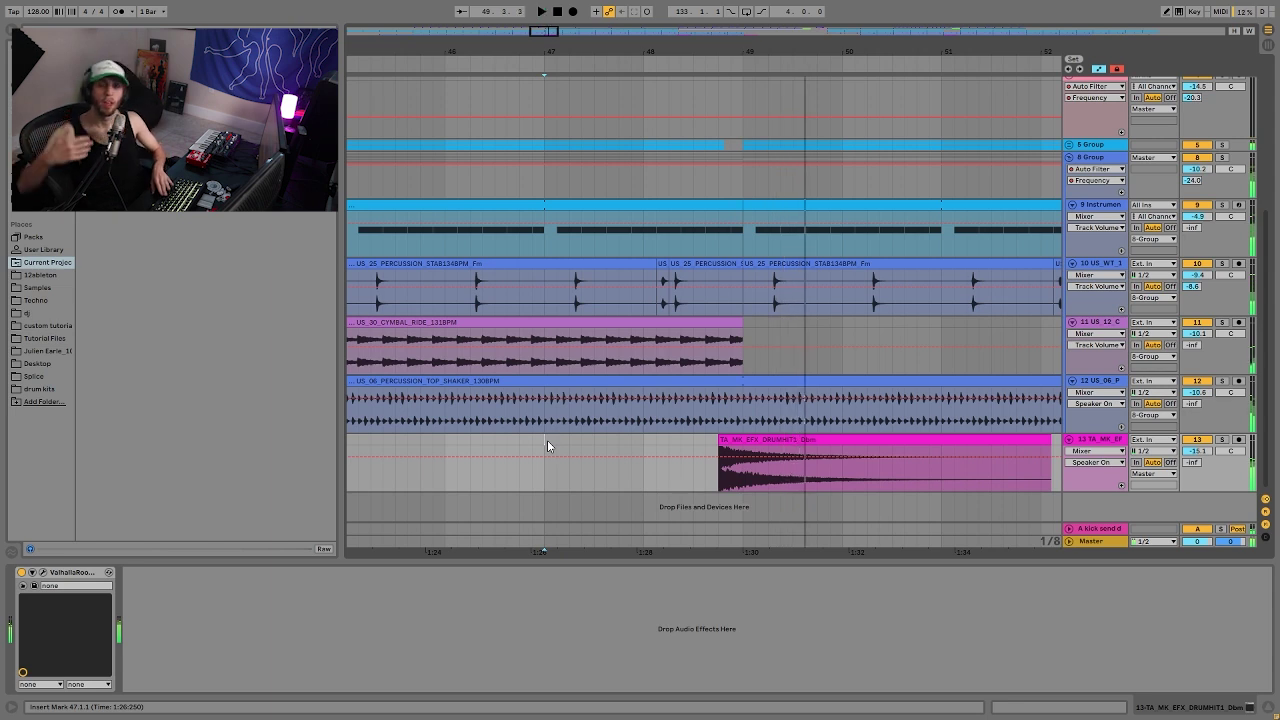
Mark bar 49 on the percussion group and play the transition from 48.2.3 to hear the kick gap with the drum hit
left_click(741, 152)
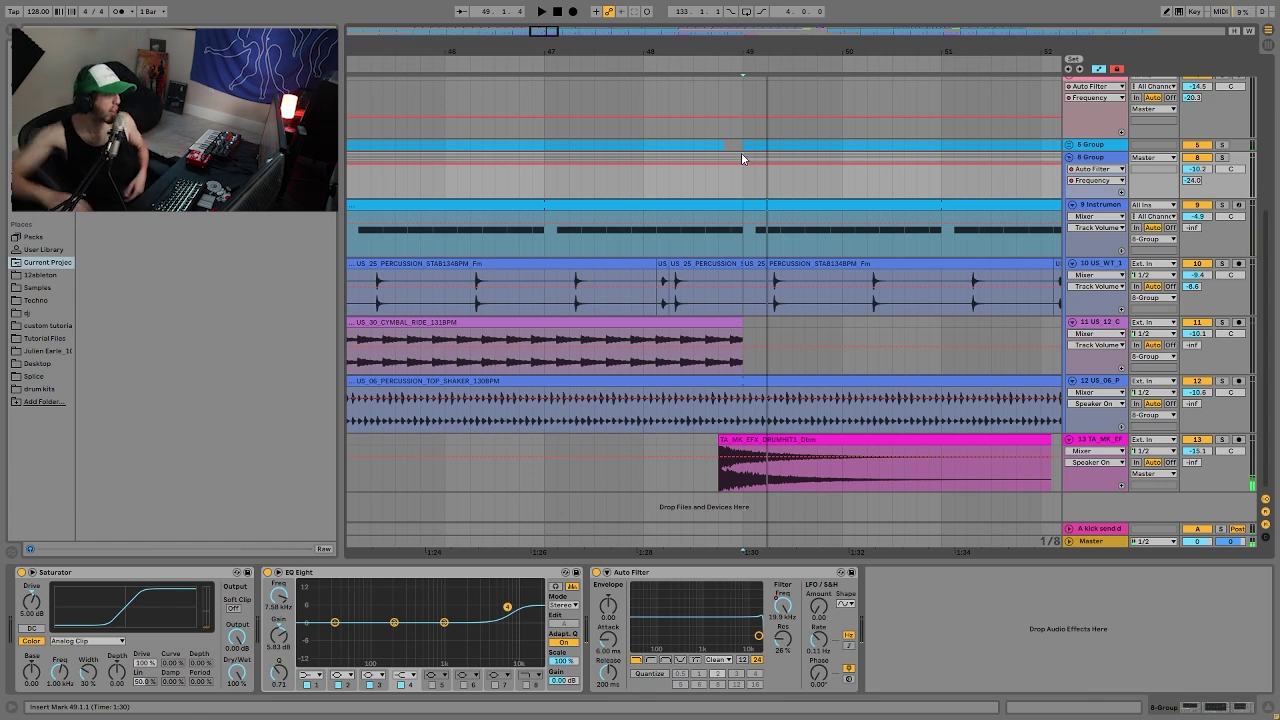
left_click(677, 162)
key("space")
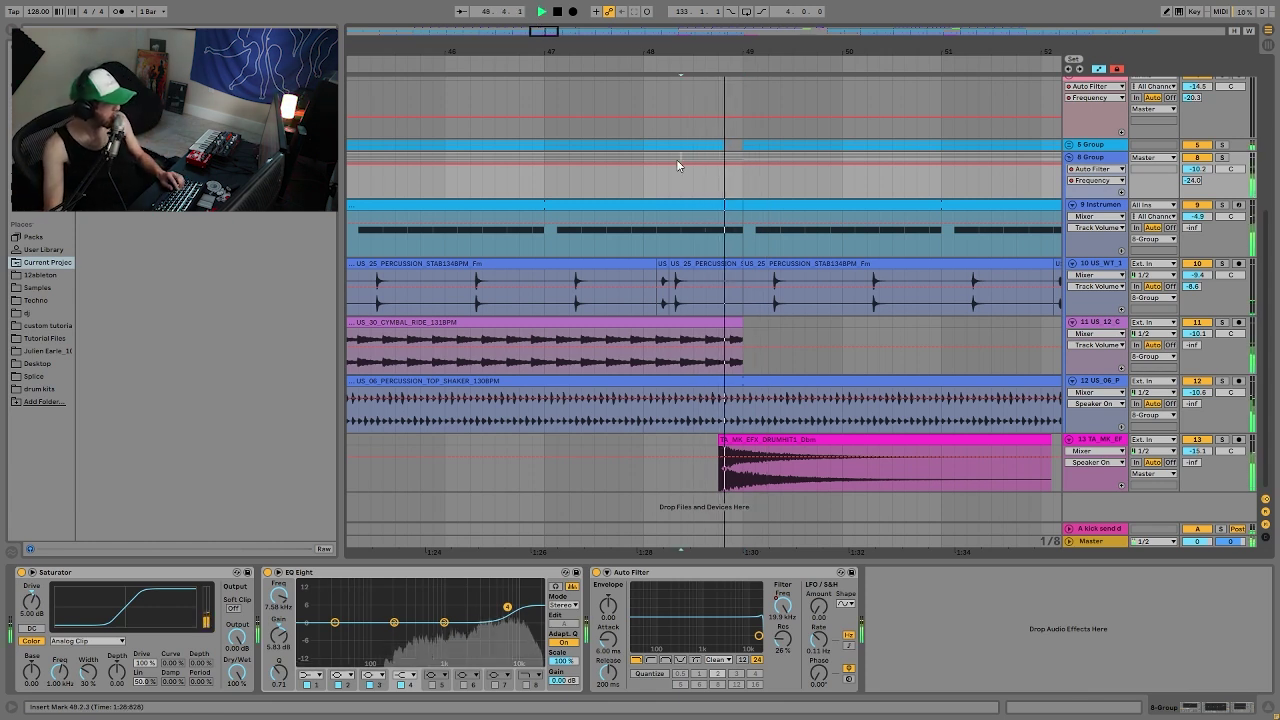
key("space")
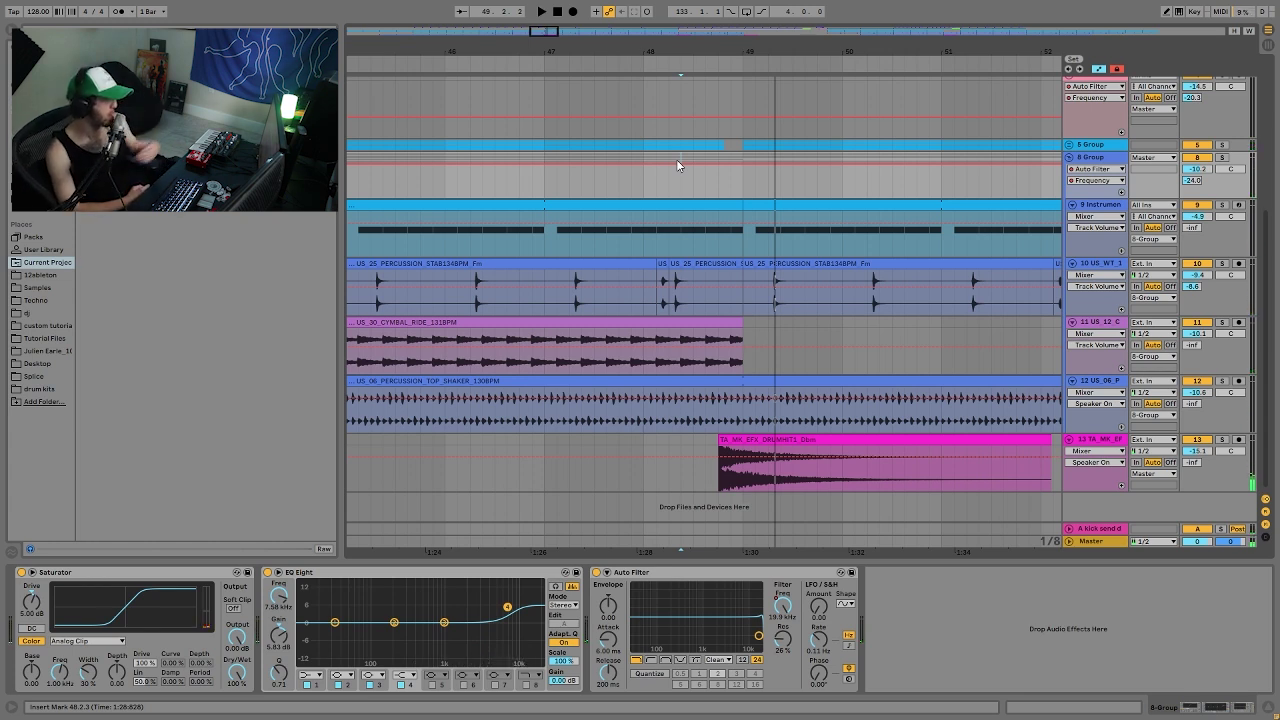
Examine the Valhalla reverb on track 13 and unfold the kick send delay return track A
left_click(1108, 451)
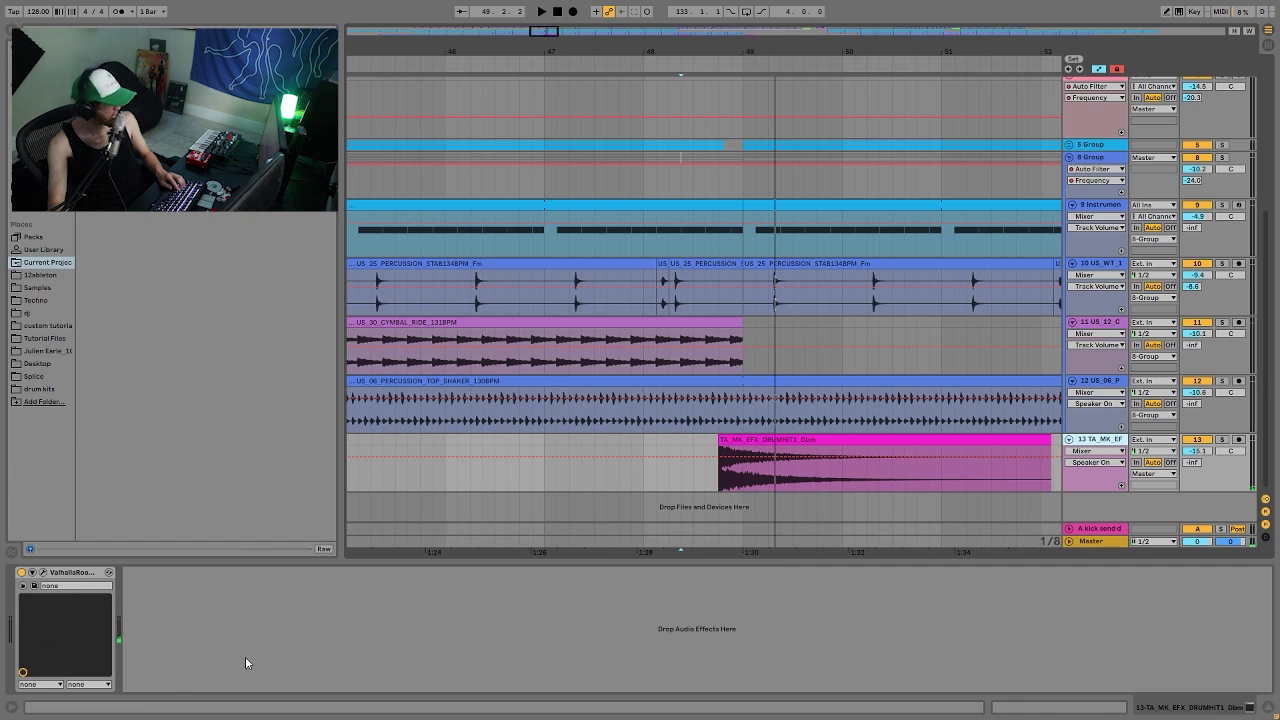
left_click(1100, 530)
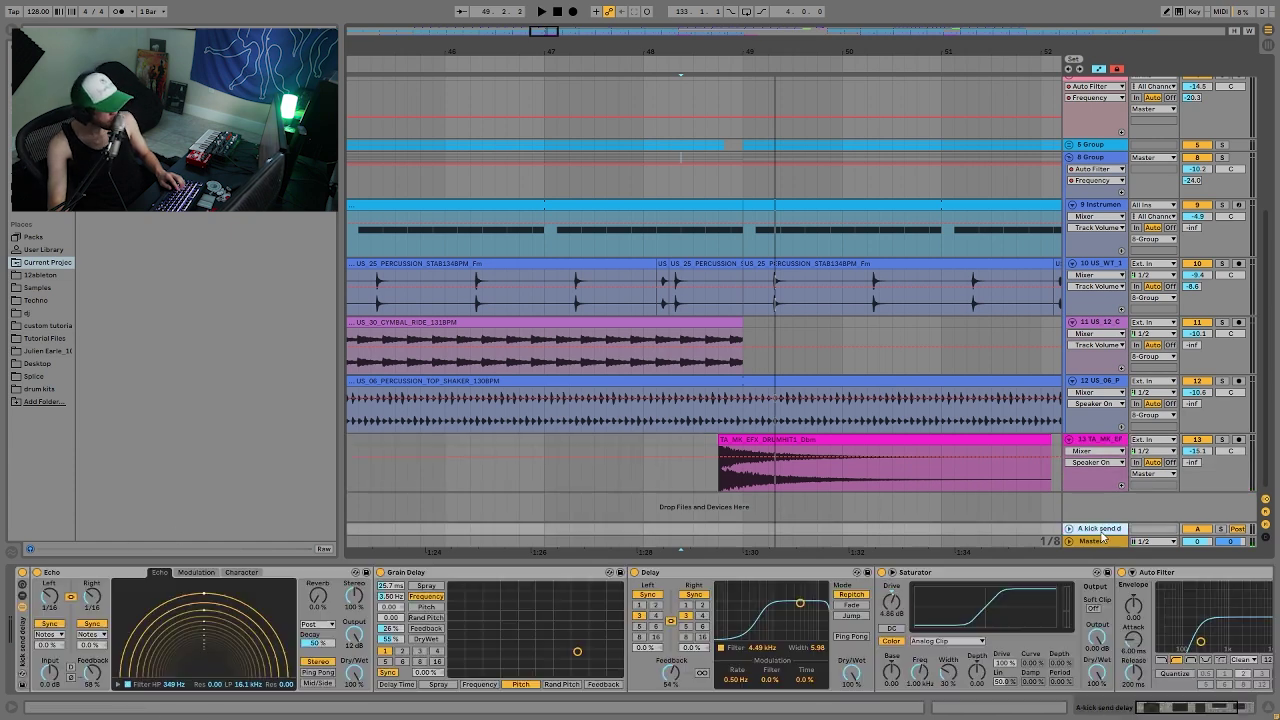
left_click(1069, 529)
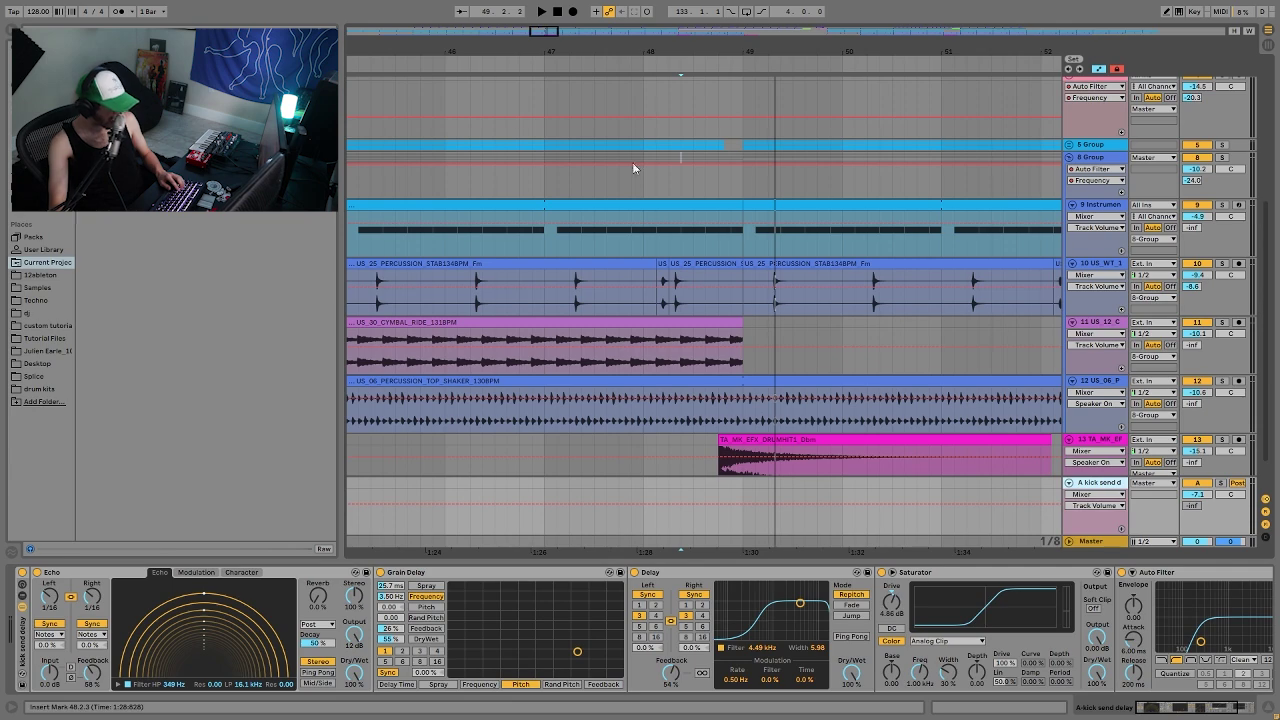
Unfold the kick group on track 5 to look over its tracks, and fold it again
left_click_drag(686, 58, 889, 54)
scroll(1066, 251, "up", 3)
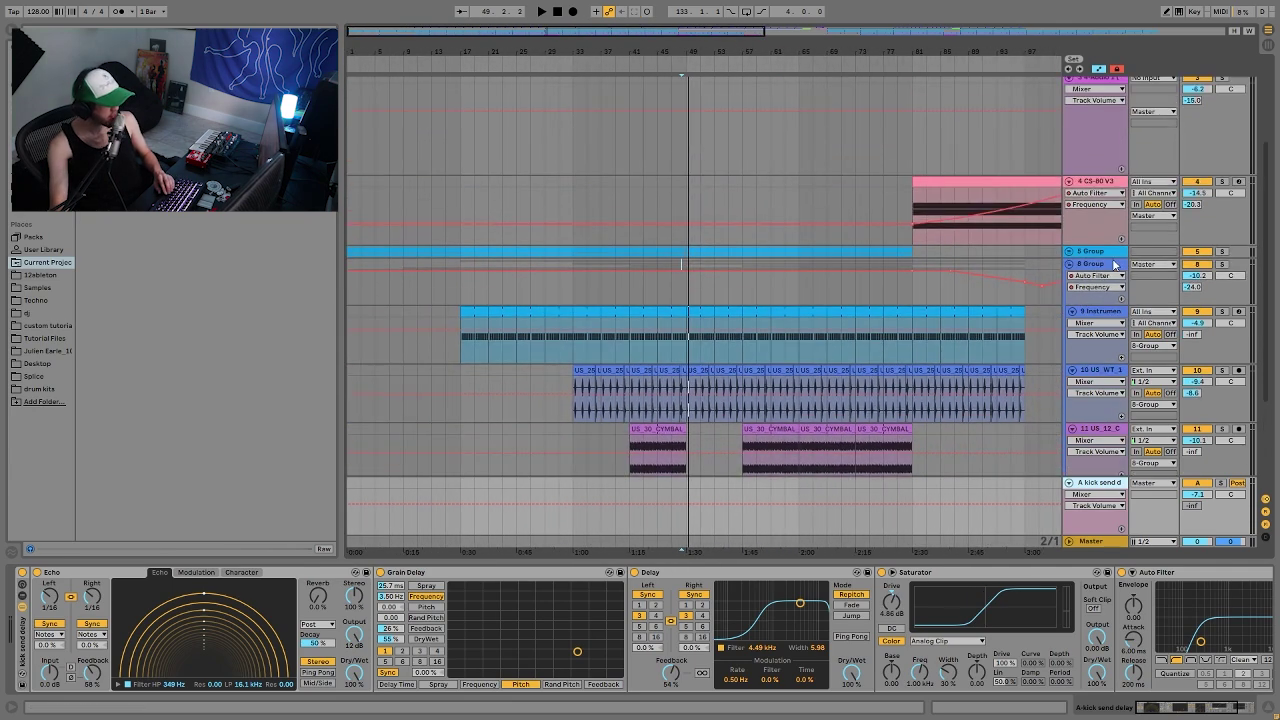
left_click(1068, 251)
scroll(1145, 293, "down", 2)
scroll(1157, 196, "down", 2)
left_click(1069, 128)
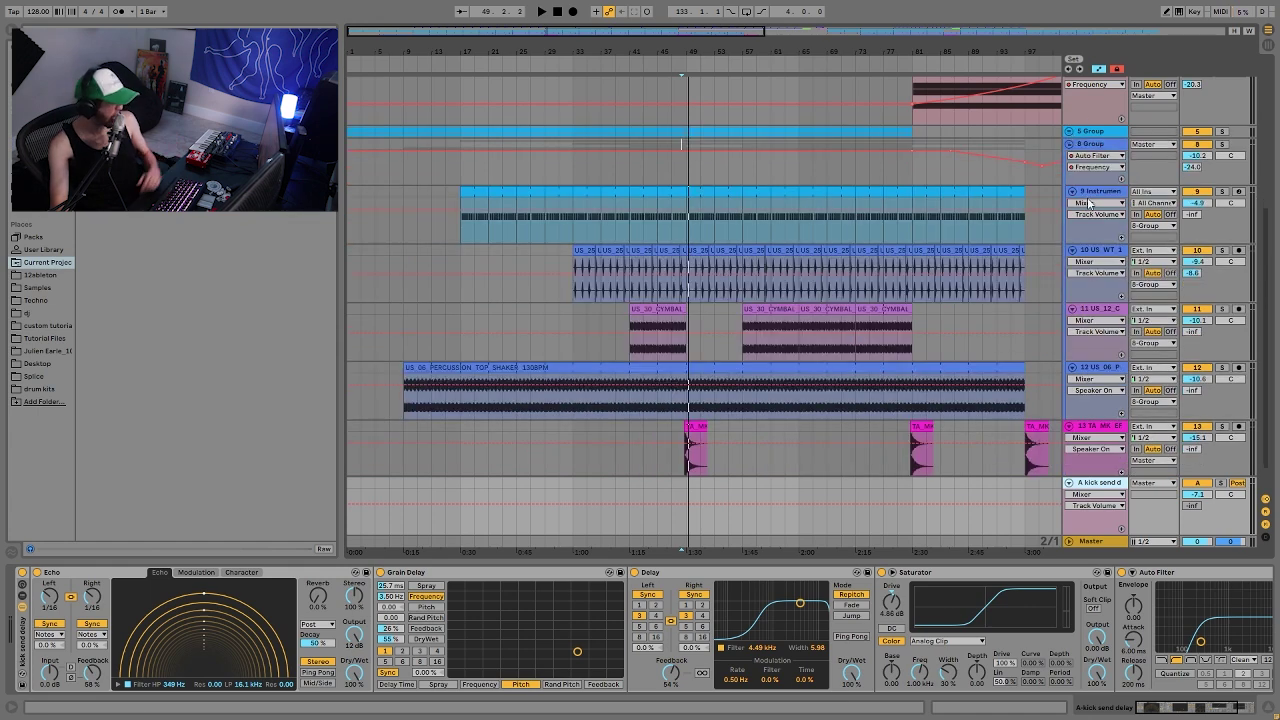
scroll(1085, 240, "up", 7)
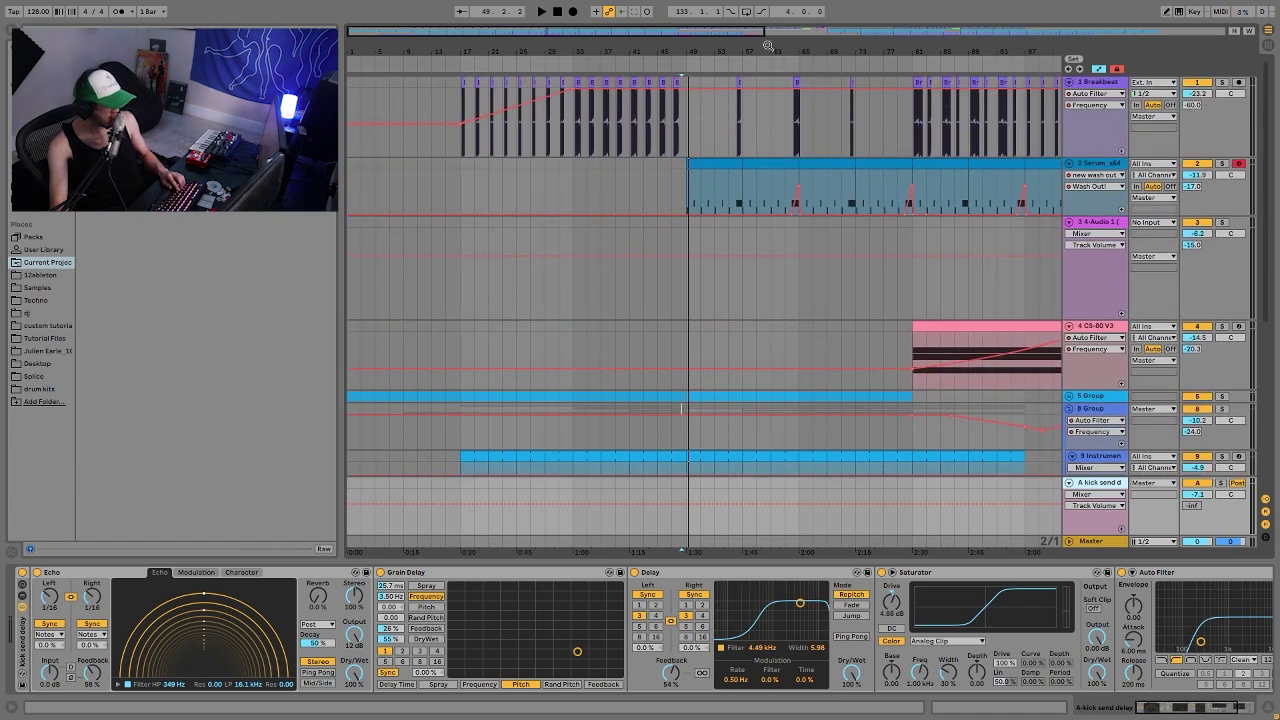
Solo the kick send delay return, play it from bar 141 and display its Echo, Grain Delay, Delay, Saturator and Auto Filter chain
left_click_drag(768, 48, 768, 36)
left_click(822, 192)
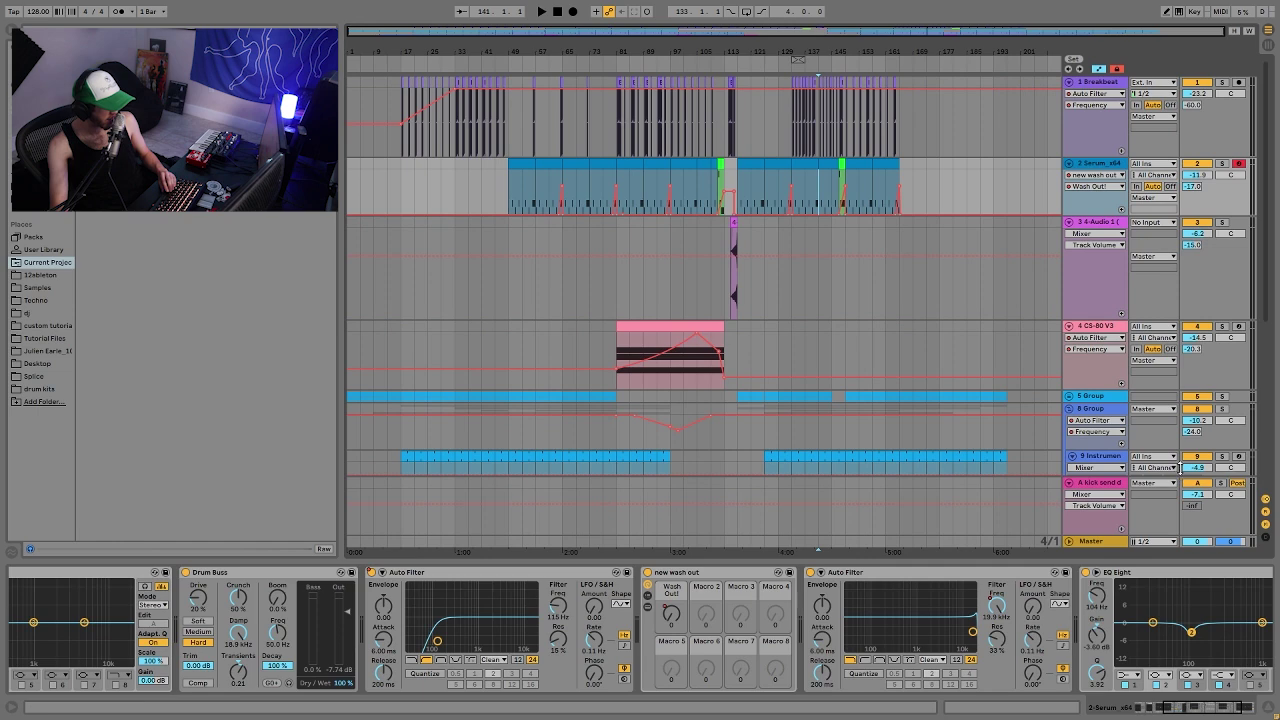
left_click(1221, 483)
key("space")
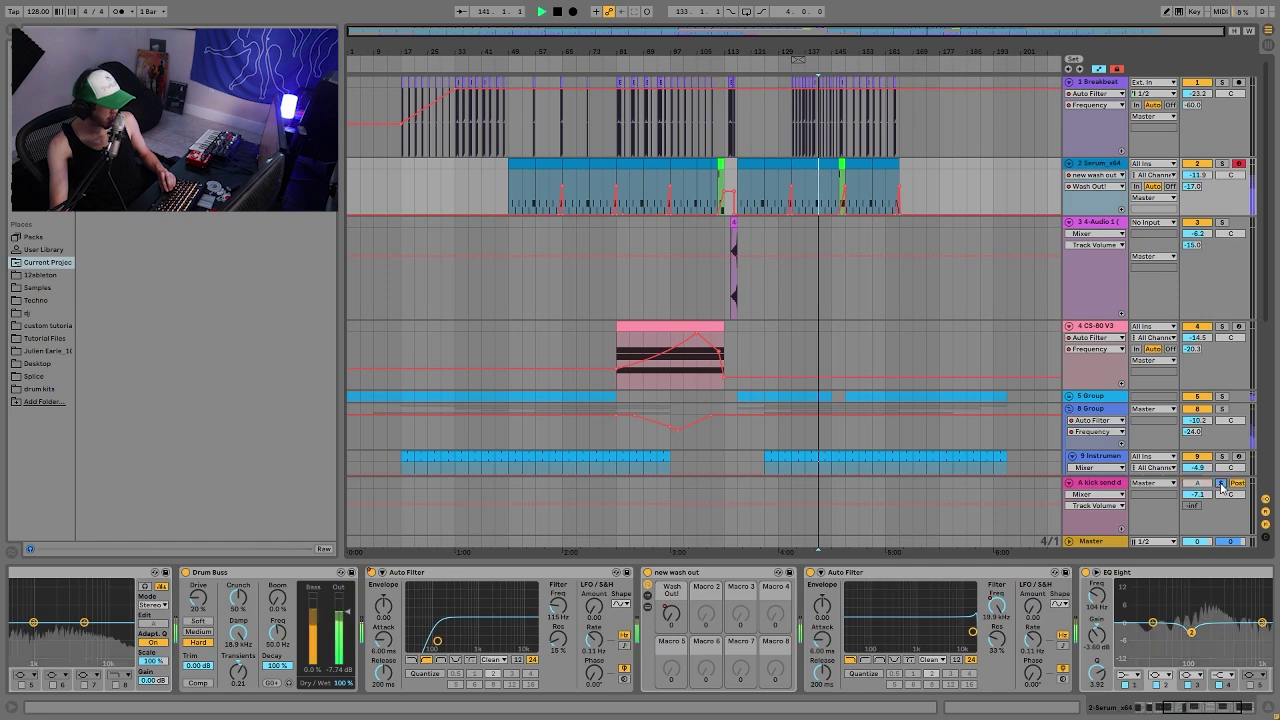
left_click(1092, 483)
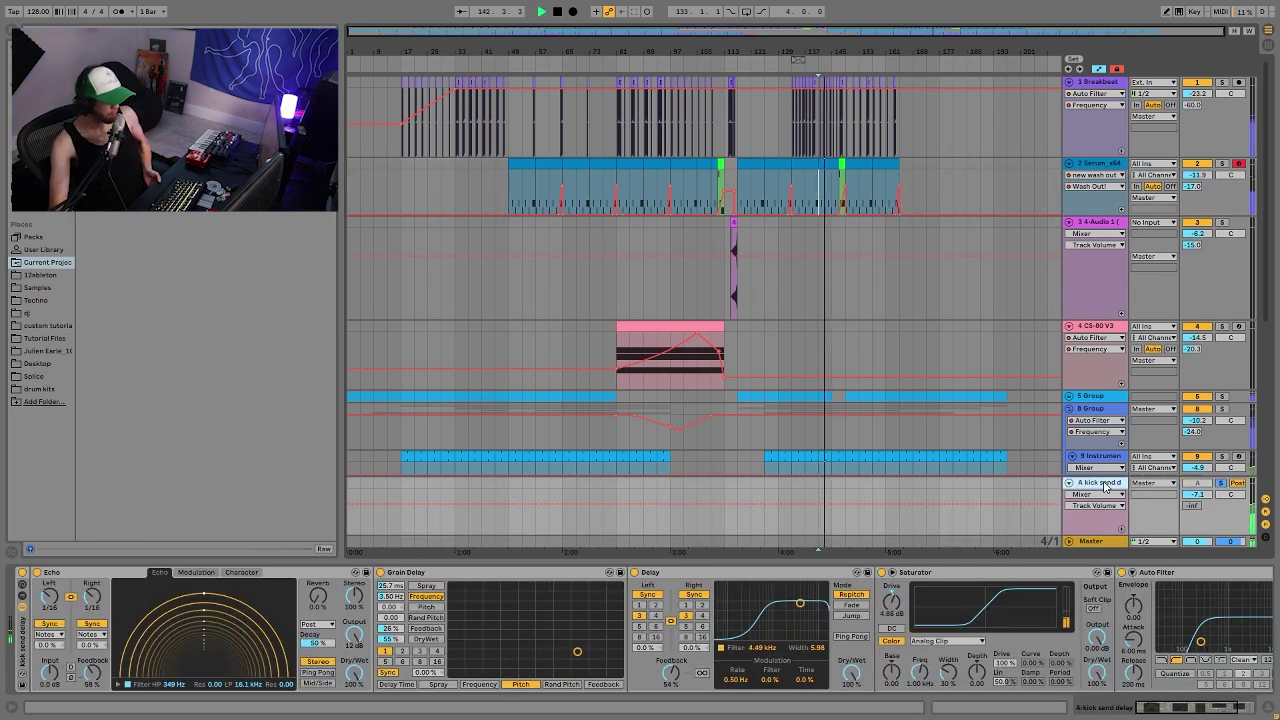
Unsolo and deactivate the kick send delay return, and play from bar 133 to hear the mix without it
scroll(1104, 313, "down", 5)
scroll(1108, 305, "up", 5)
key("space")
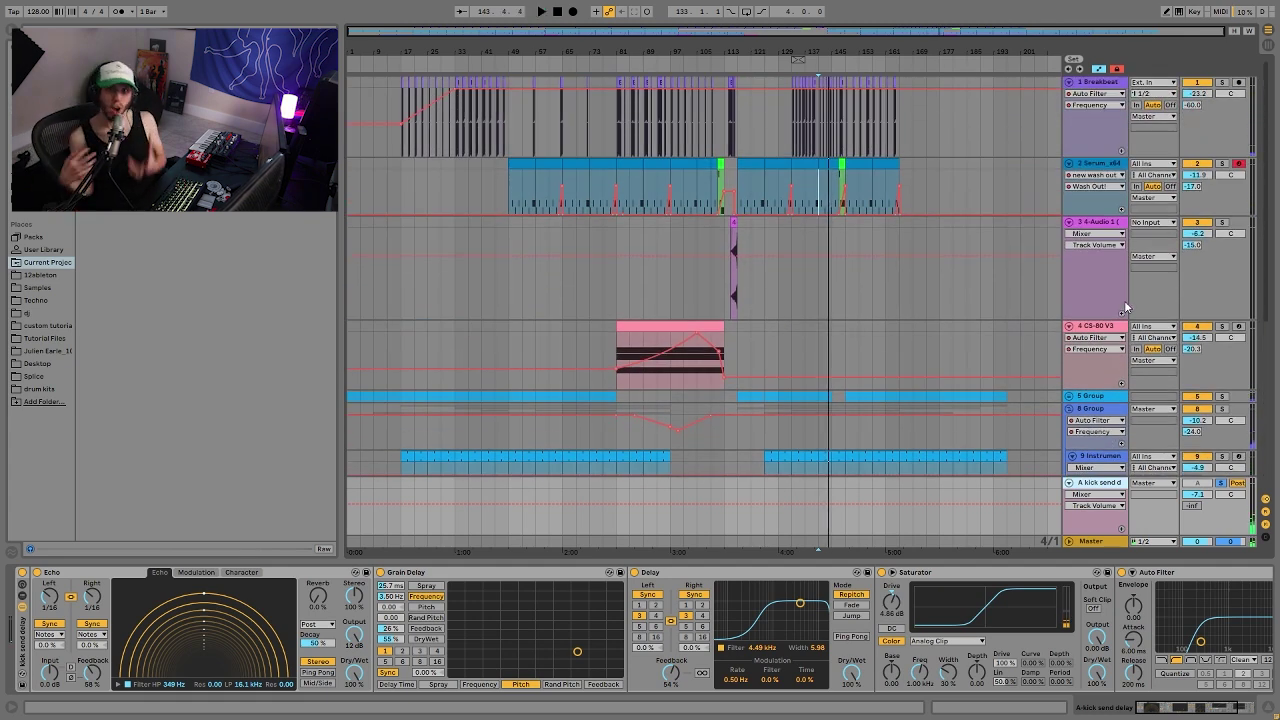
left_click(1221, 484)
left_click(1198, 483)
left_click(818, 325)
key("space")
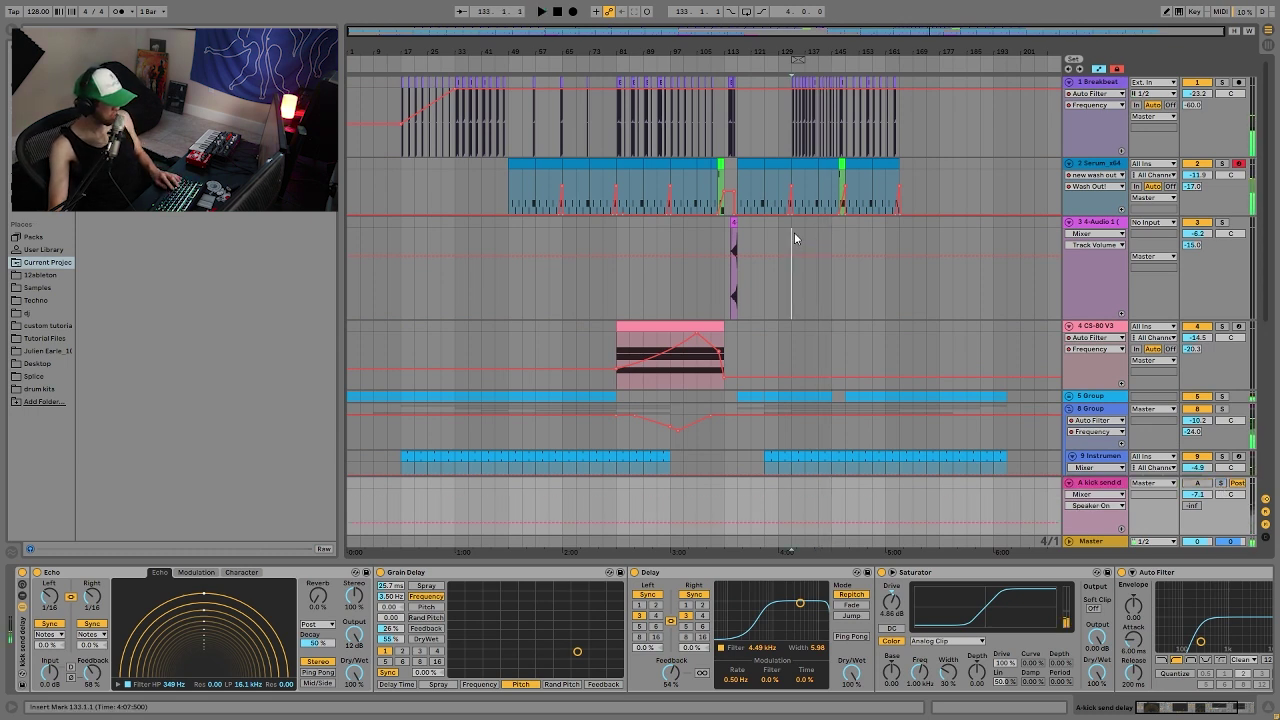
left_click(794, 232)
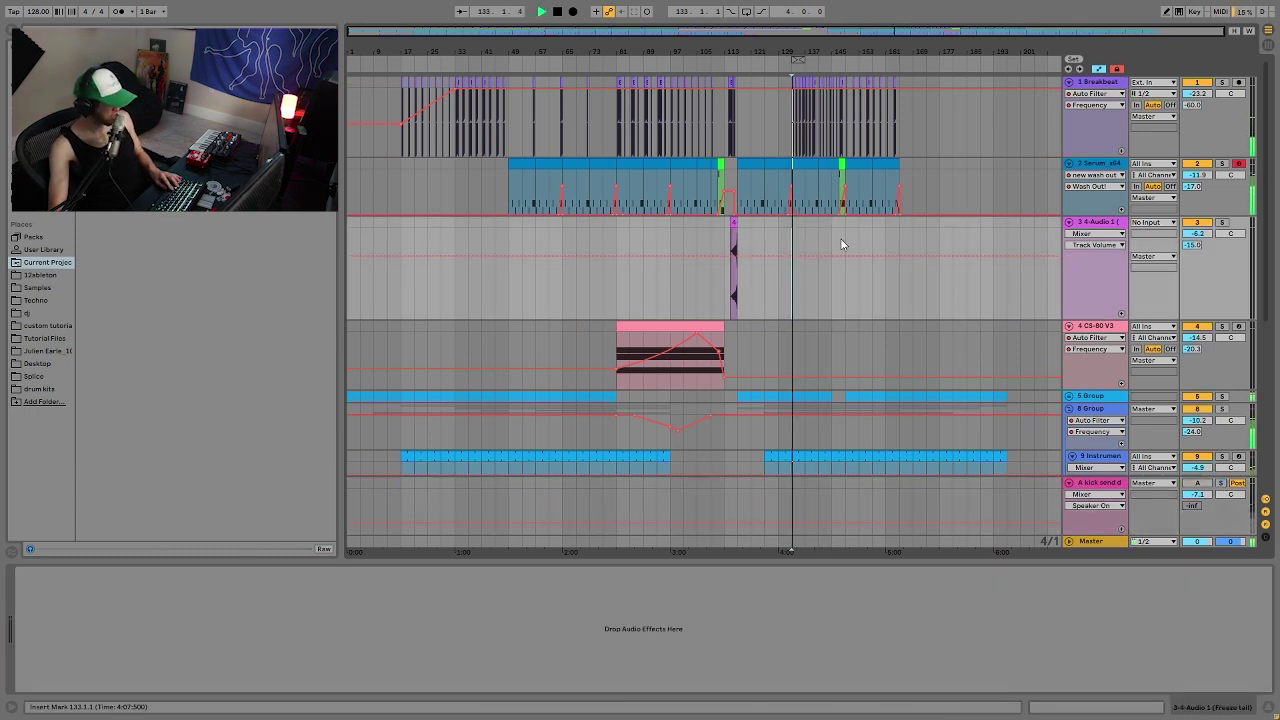
key("space")
Reactivate the kick send delay return, play it in the mix from bar 133, and solo it for comparison
left_click(1199, 484)
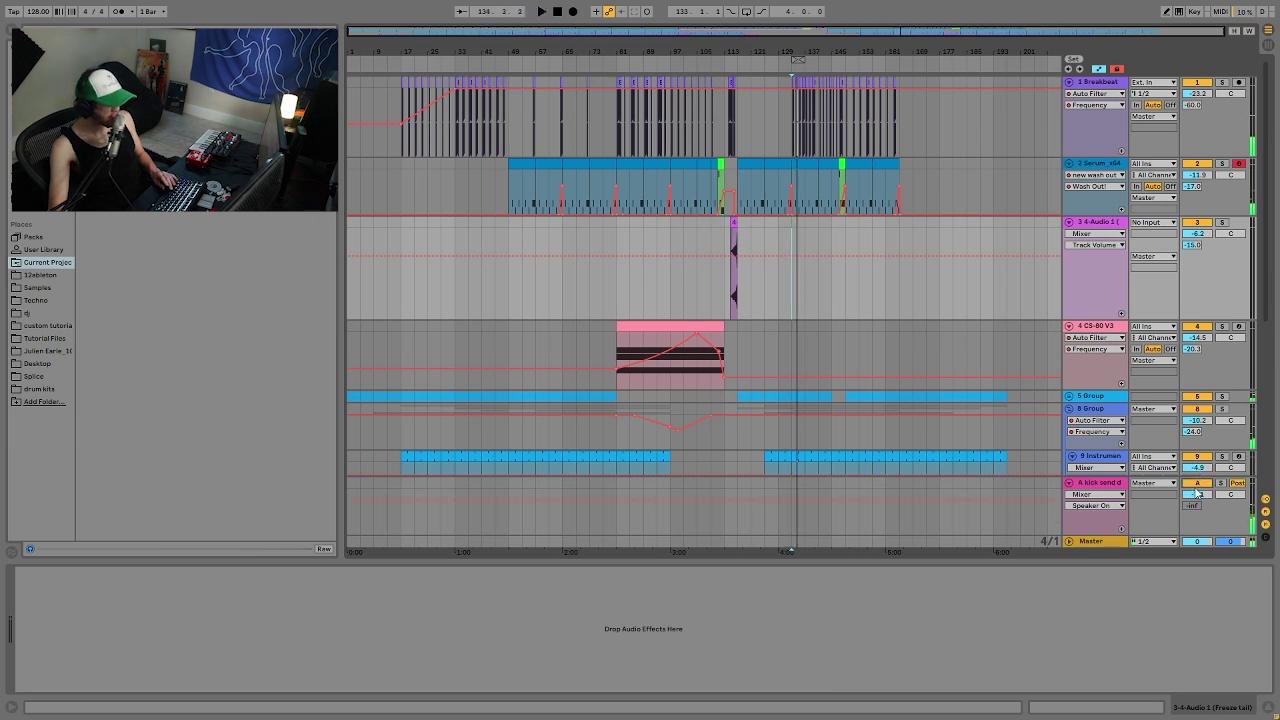
key("space")
left_click(1097, 484)
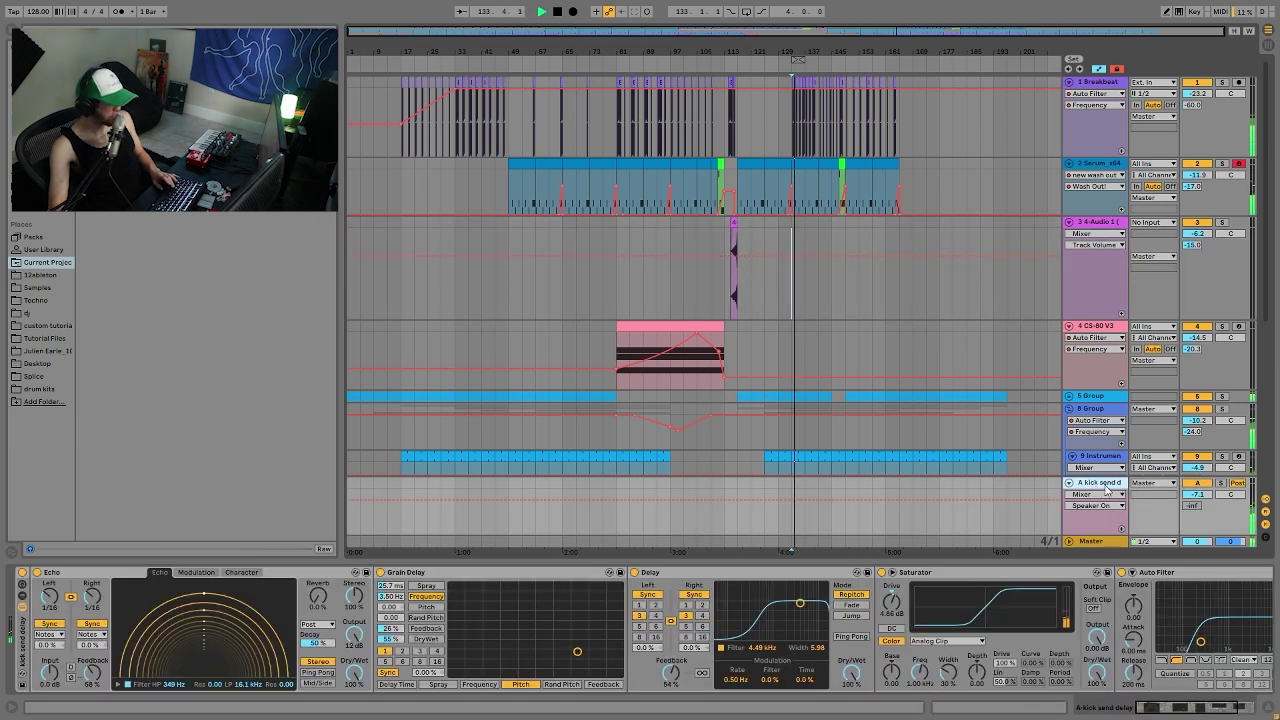
left_click(1222, 484)
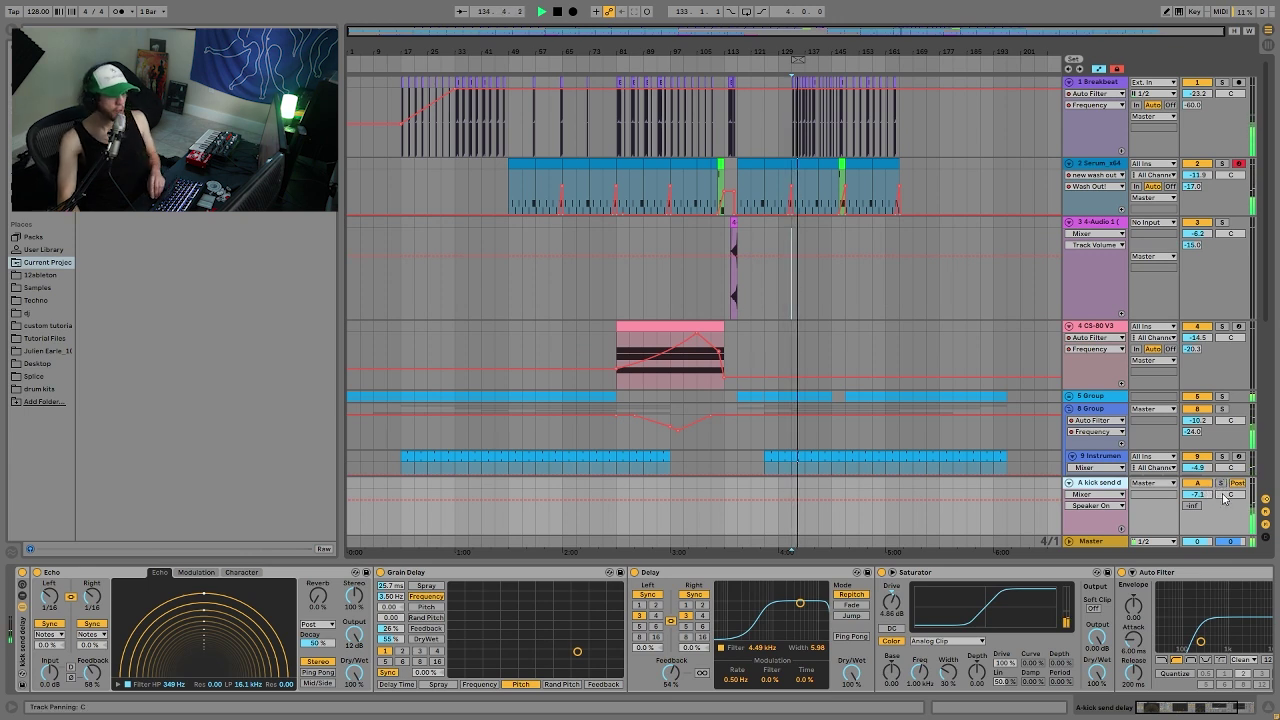
key("space")
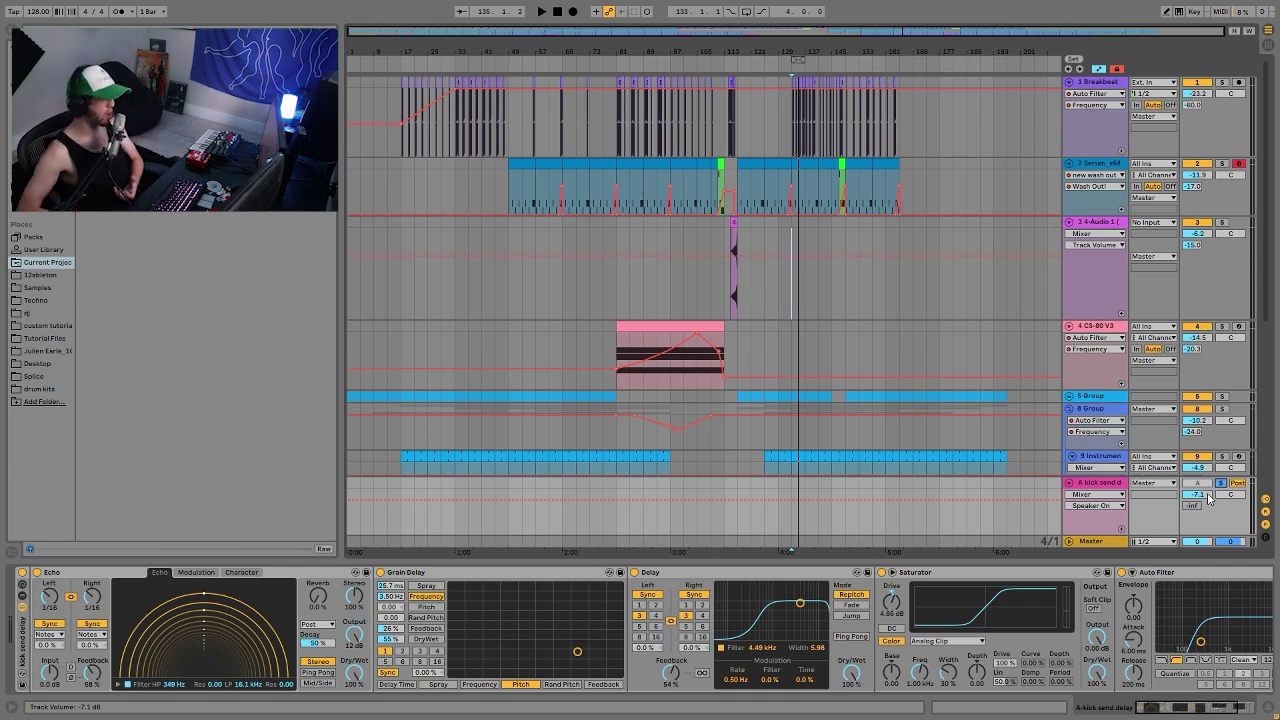
Look over the percussion and drum hit tracks, and play from bar 133 while unsoloing the kick send delay return
scroll(975, 434, "down", 8)
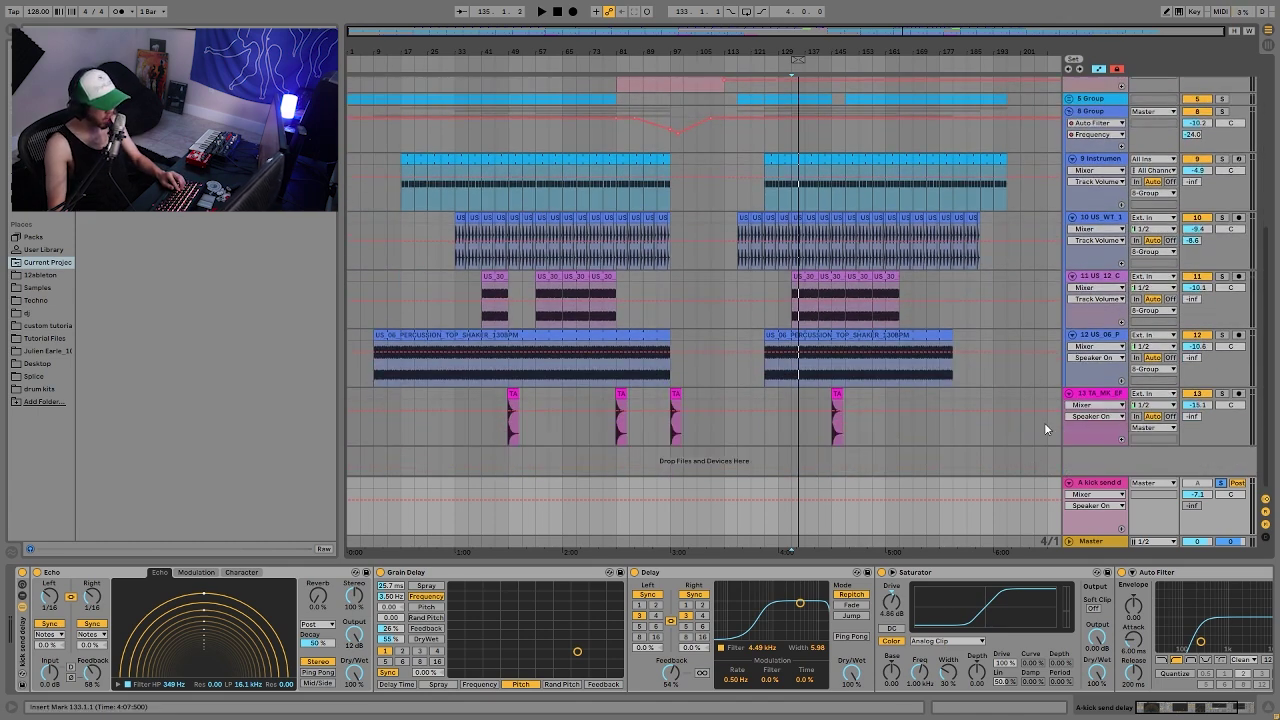
scroll(926, 380, "up", 8)
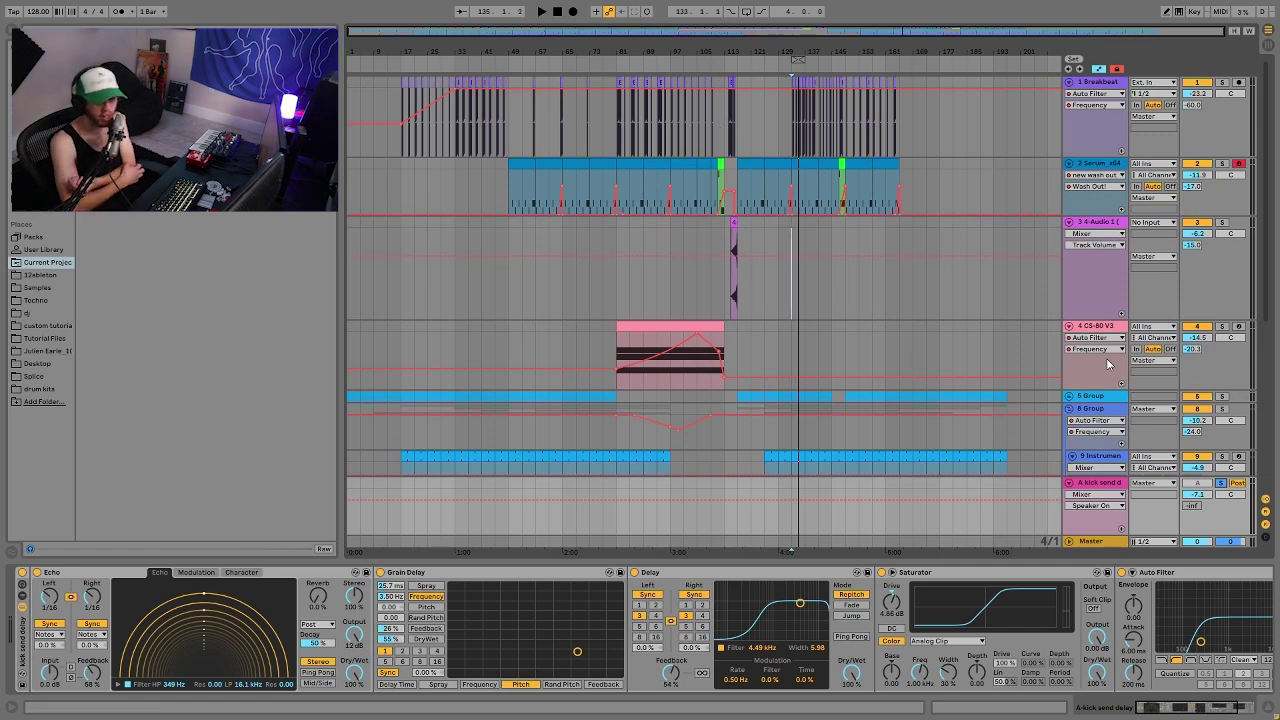
scroll(1048, 285, "down", 8)
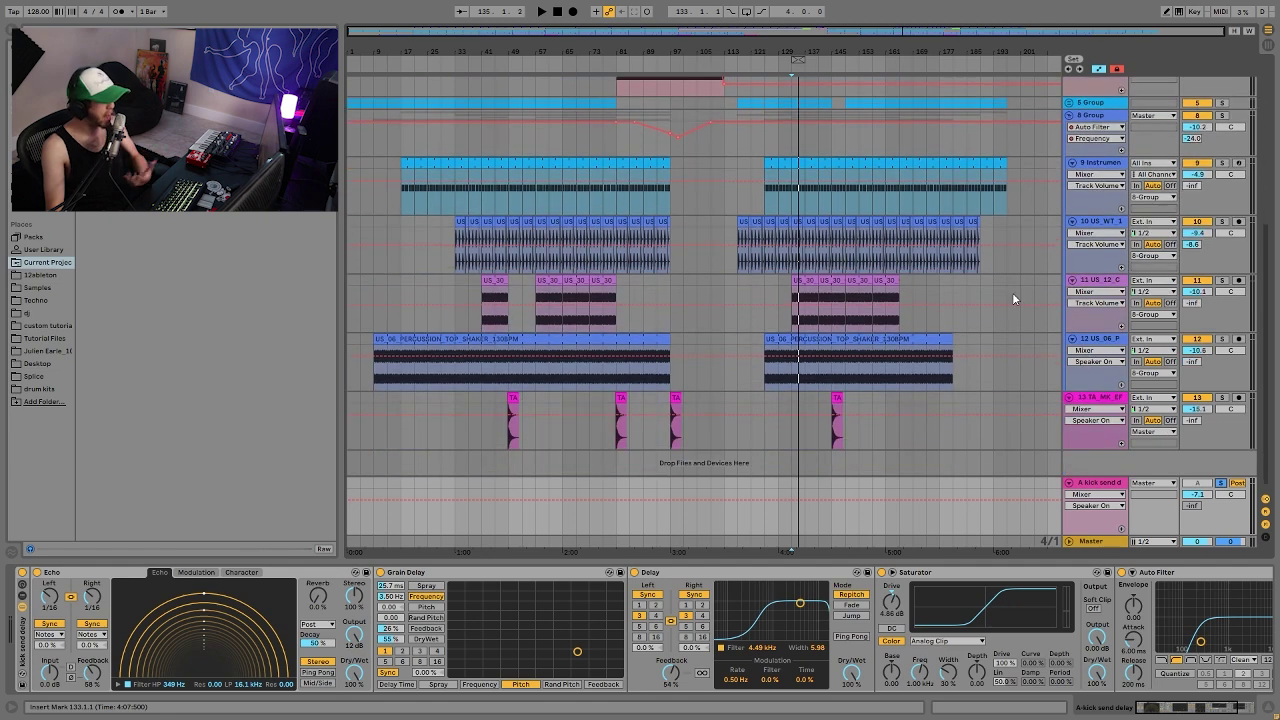
key("space")
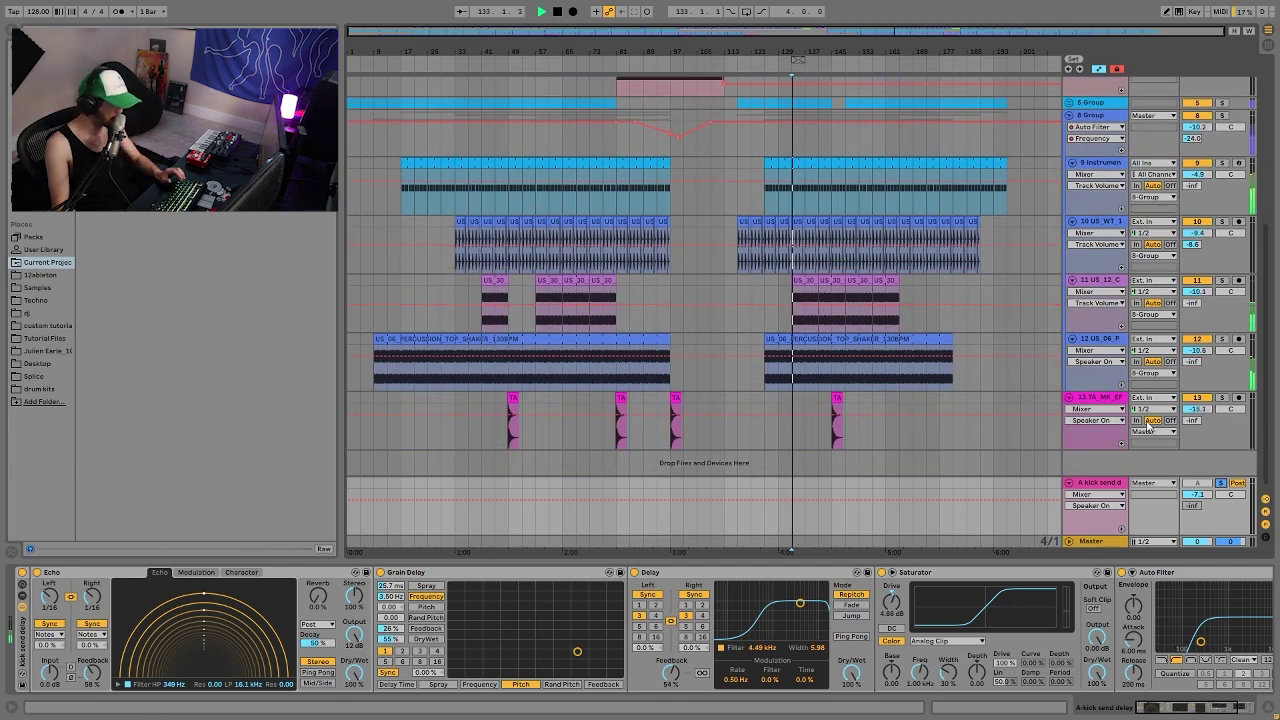
left_click(1221, 484)
left_click(1097, 487)
key("space")
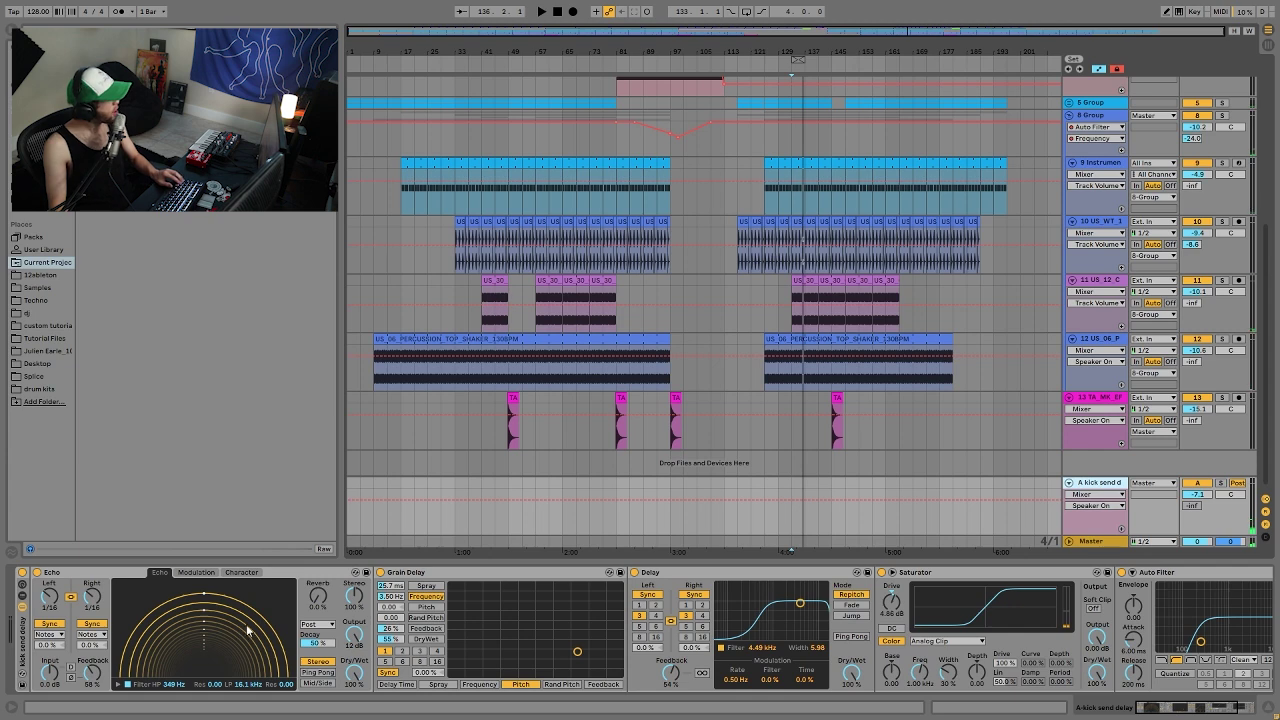
Examine the kick send delay return's device chain from Echo to Auto Filter, and play the return soloed from bar 133
scroll(304, 647, "right", 3)
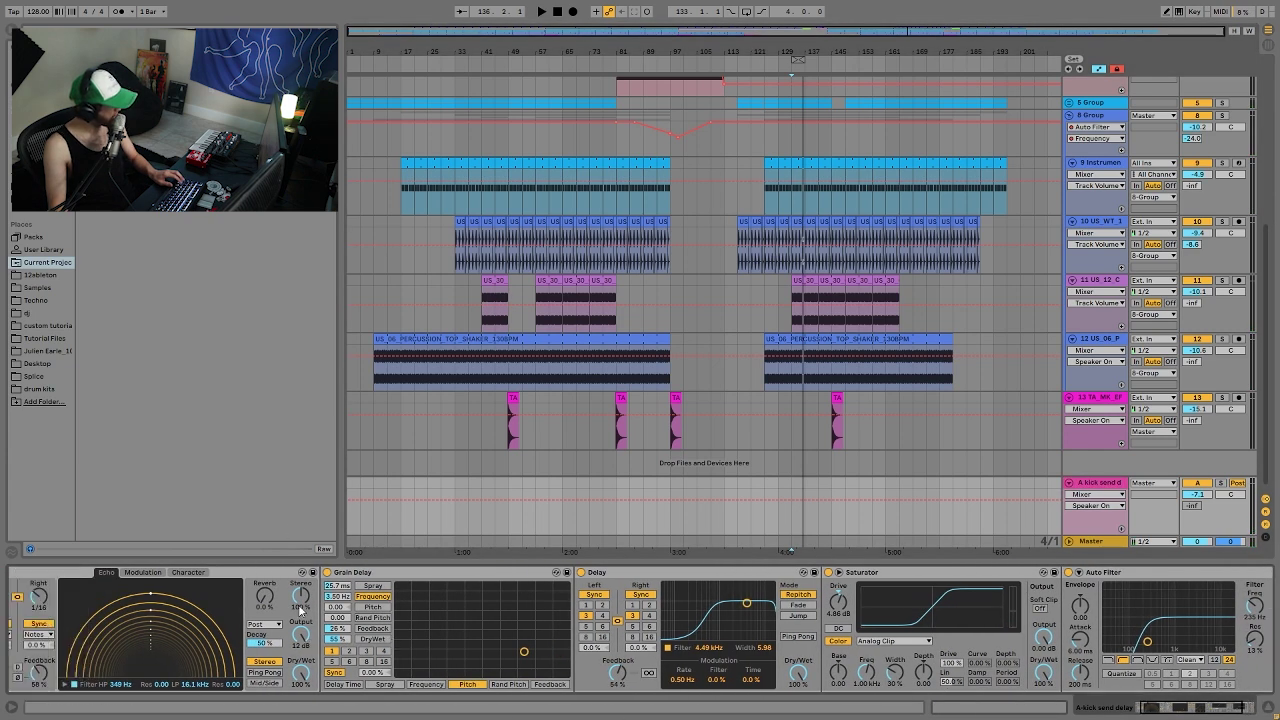
scroll(393, 636, "right", 6)
scroll(376, 674, "left", 9)
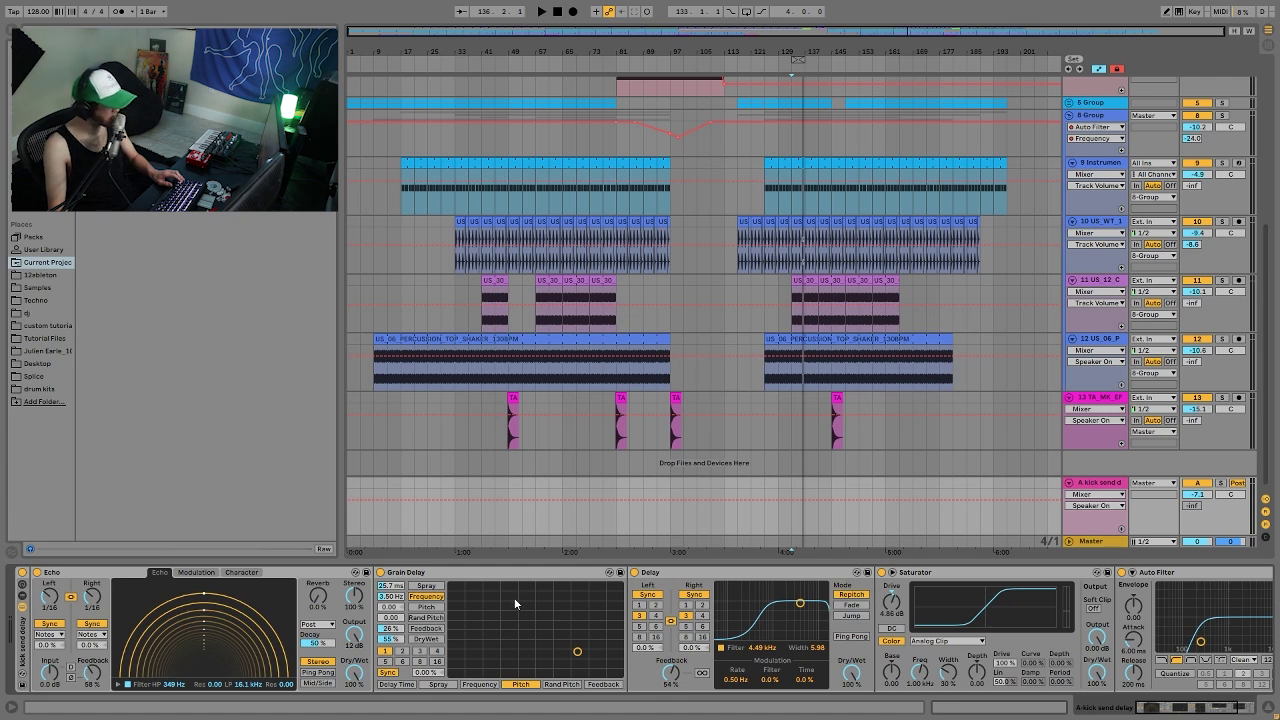
key("space")
left_click(1221, 483)
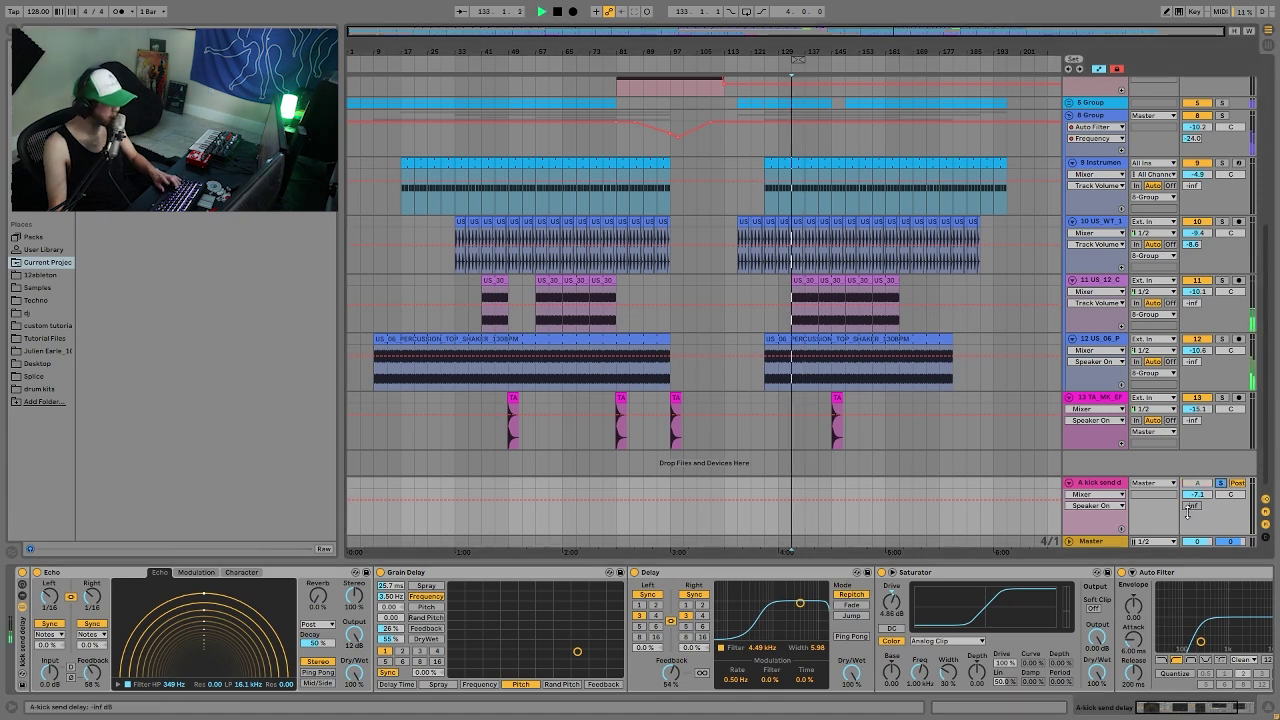
scroll(763, 593, "right", 5)
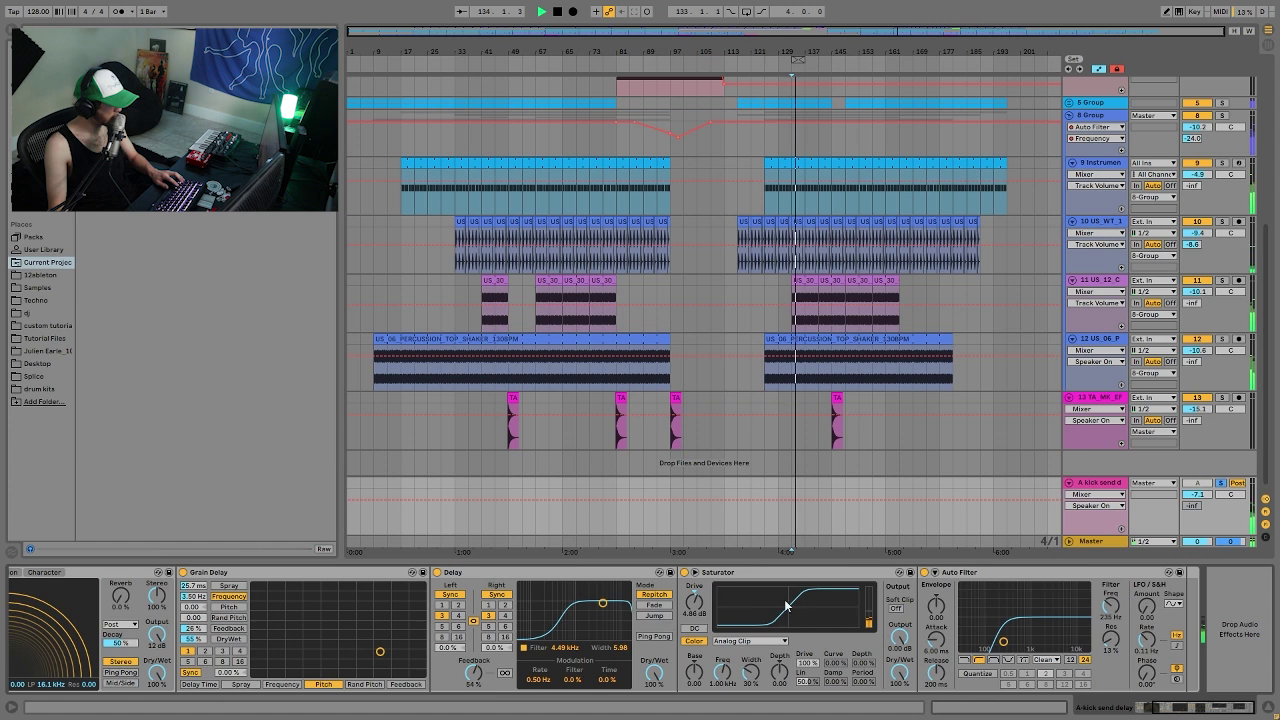
key("space")
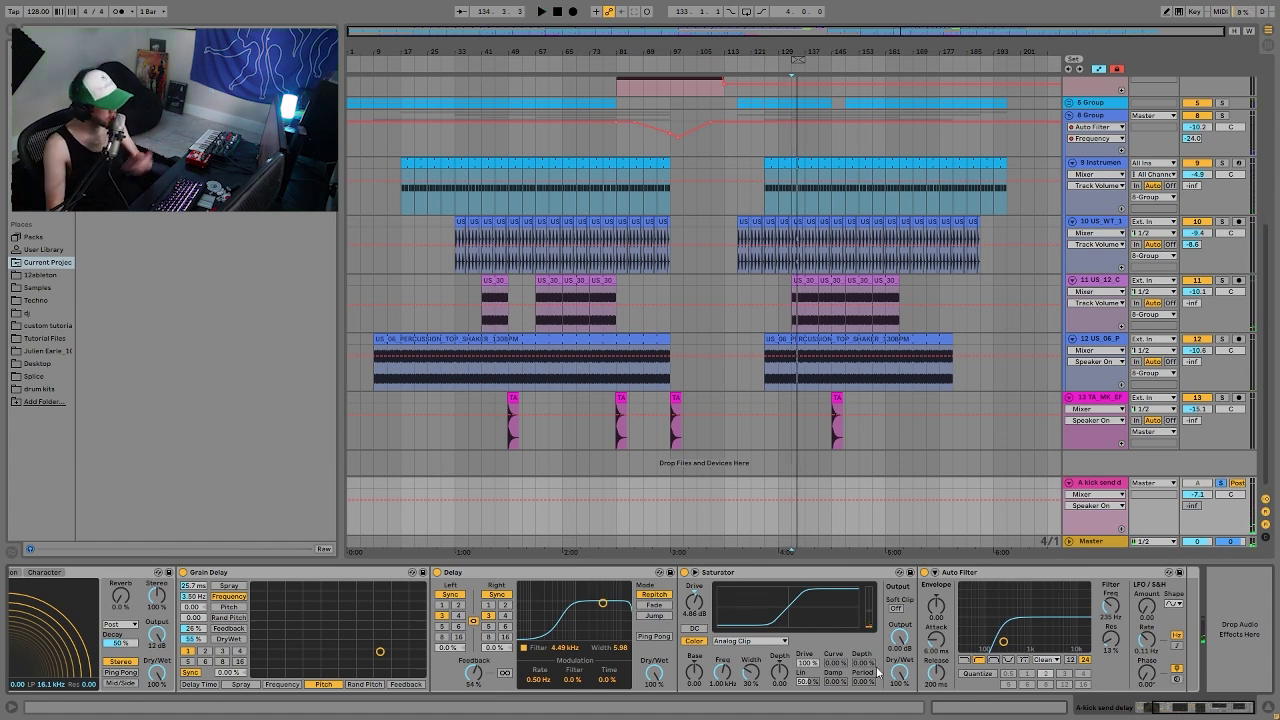
Unsolo the kick send delay return and play the full mix from bar 133
left_click(1220, 483)
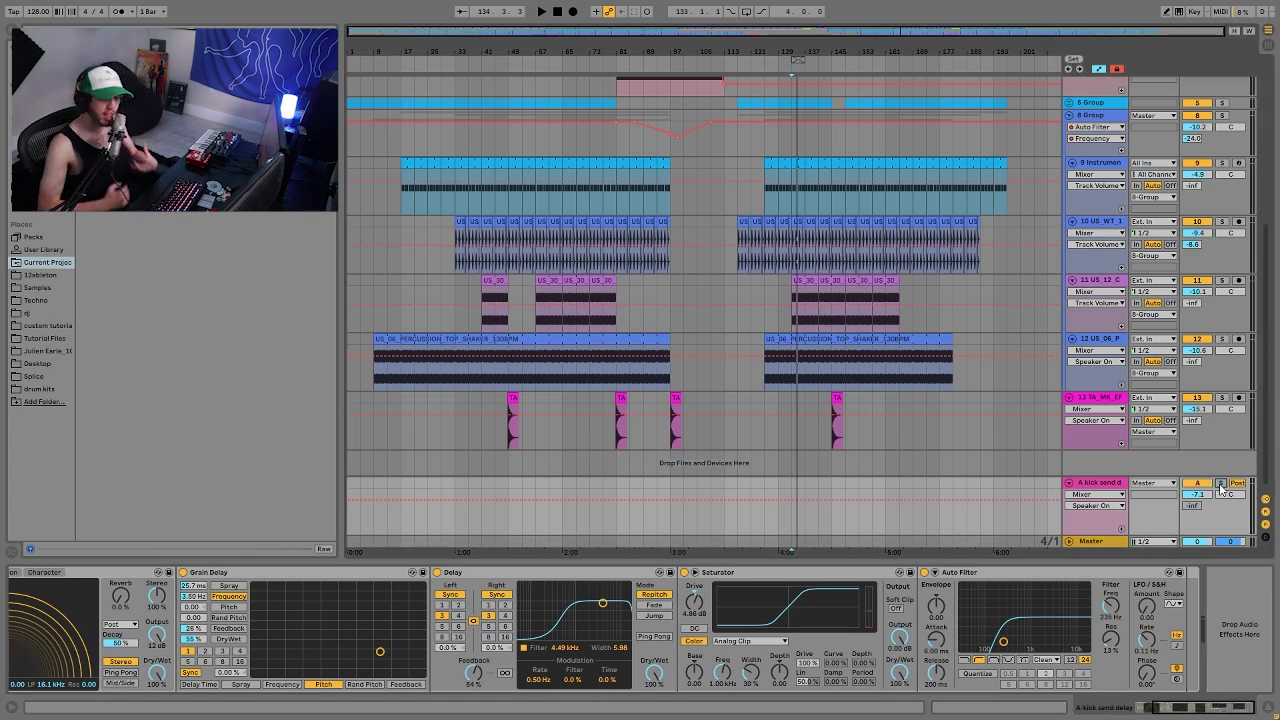
key("space")
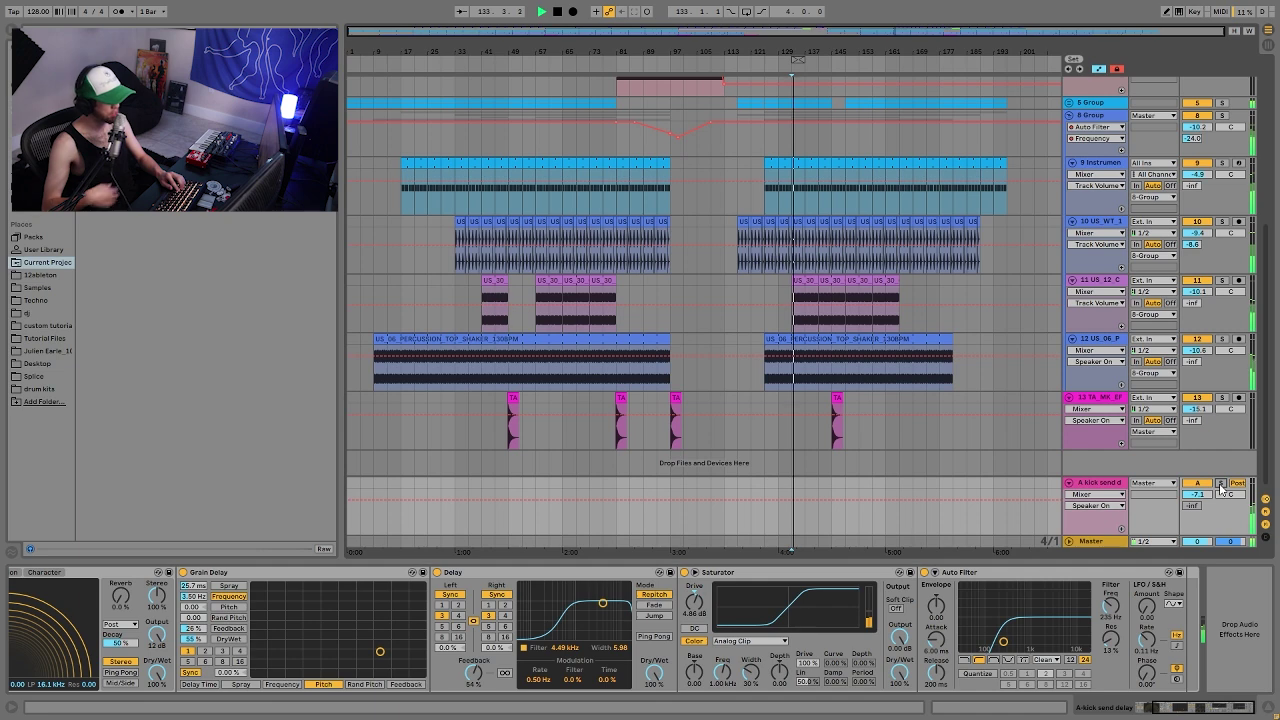
scroll(1054, 400, "up", 1)
scroll(1045, 300, "up", 6)
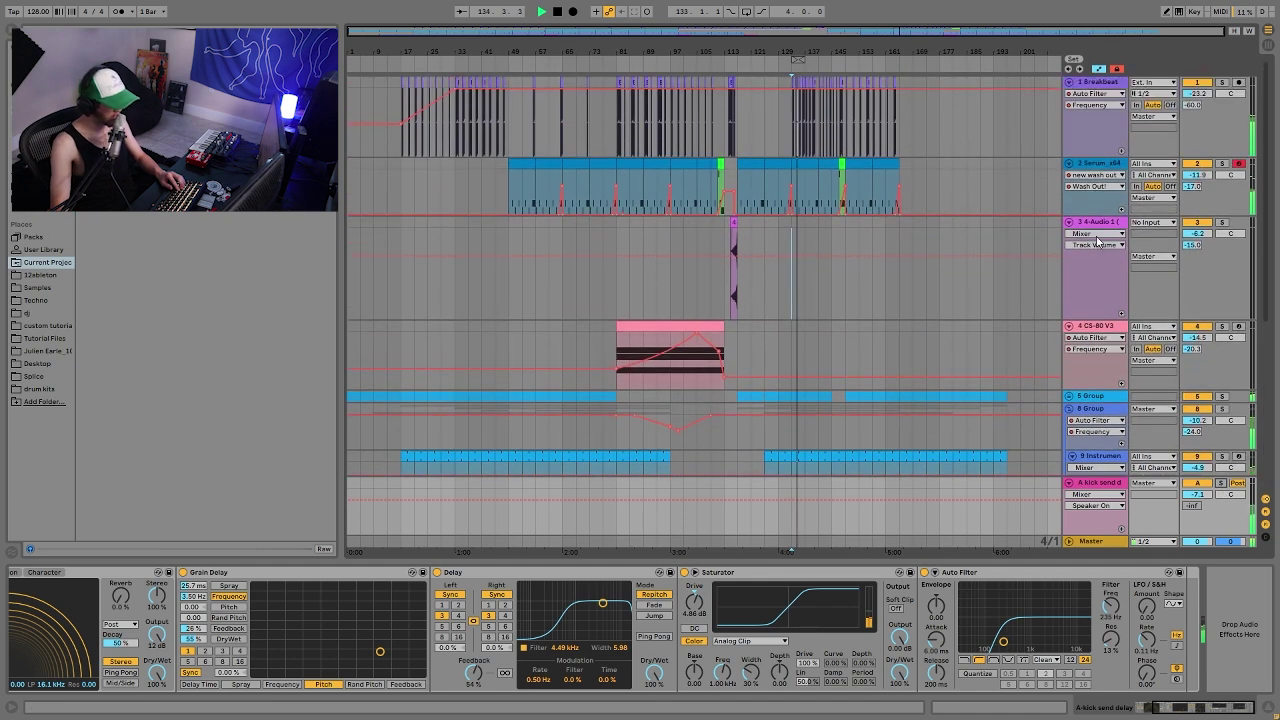
Fold all the arrangement's main tracks, mark bar 133 on the drum hit track, and stop playback
left_click(1093, 222)
key("alt+u")
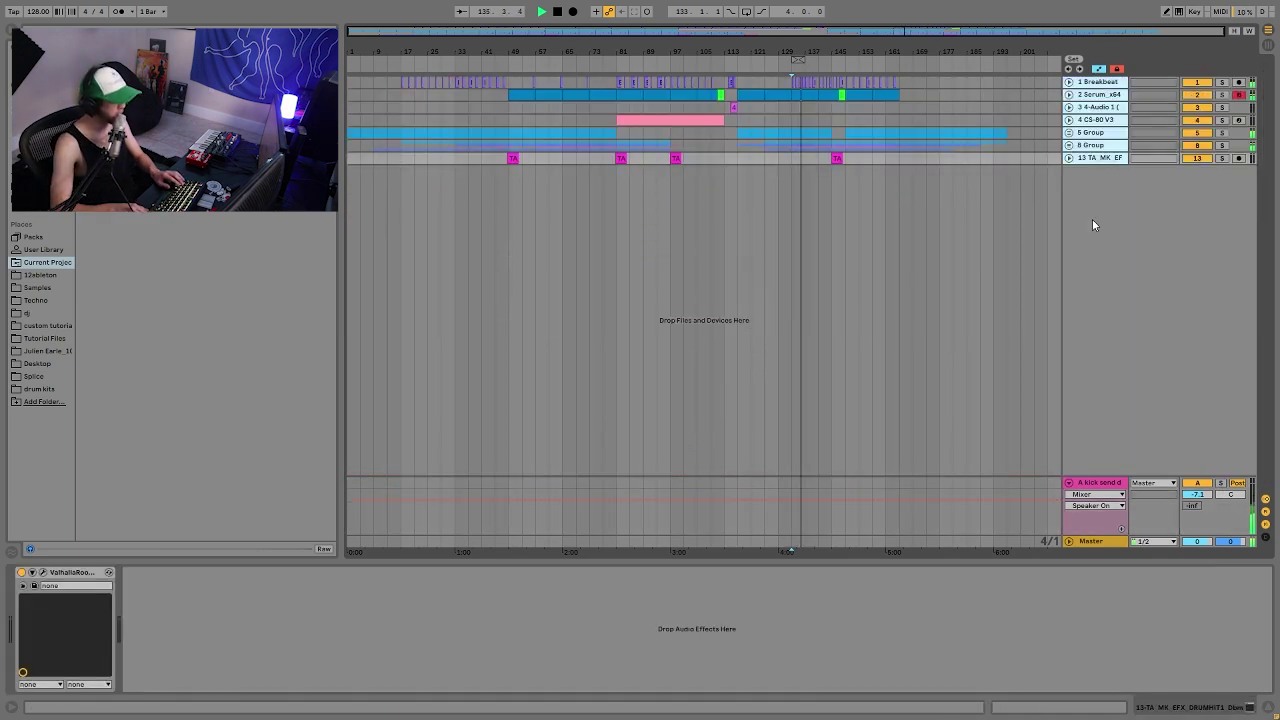
left_click(788, 157)
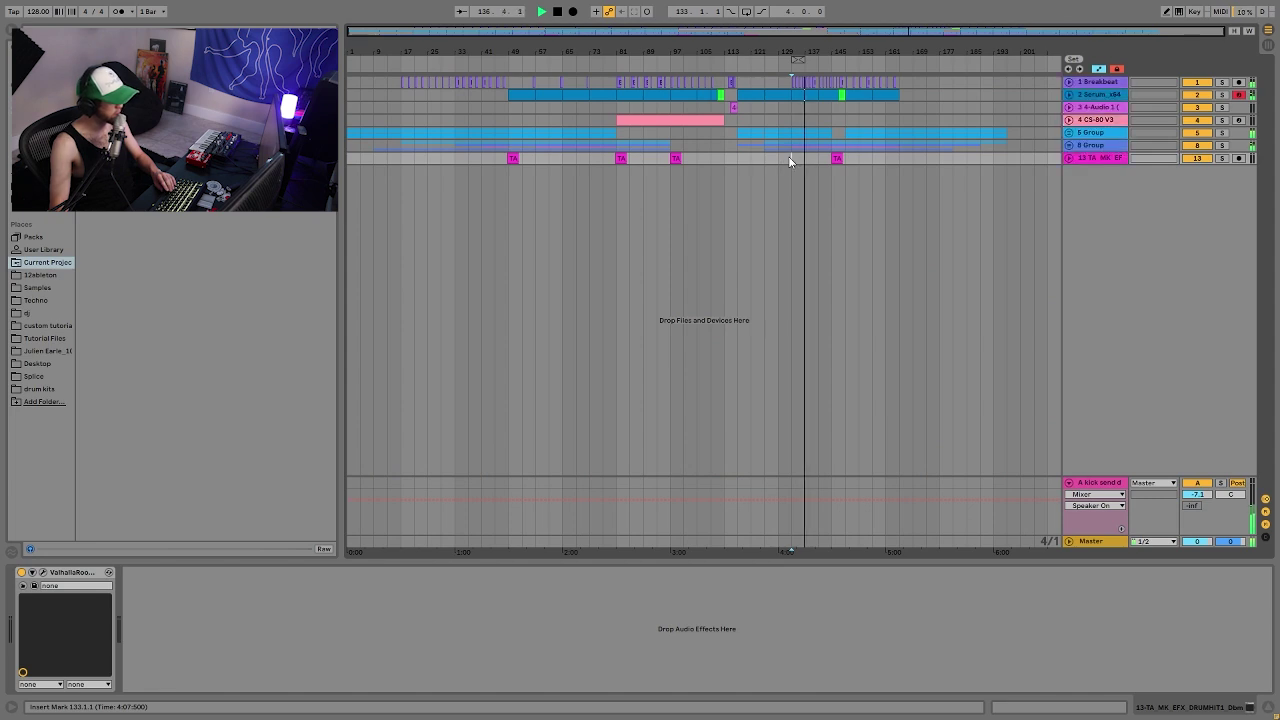
key("space")
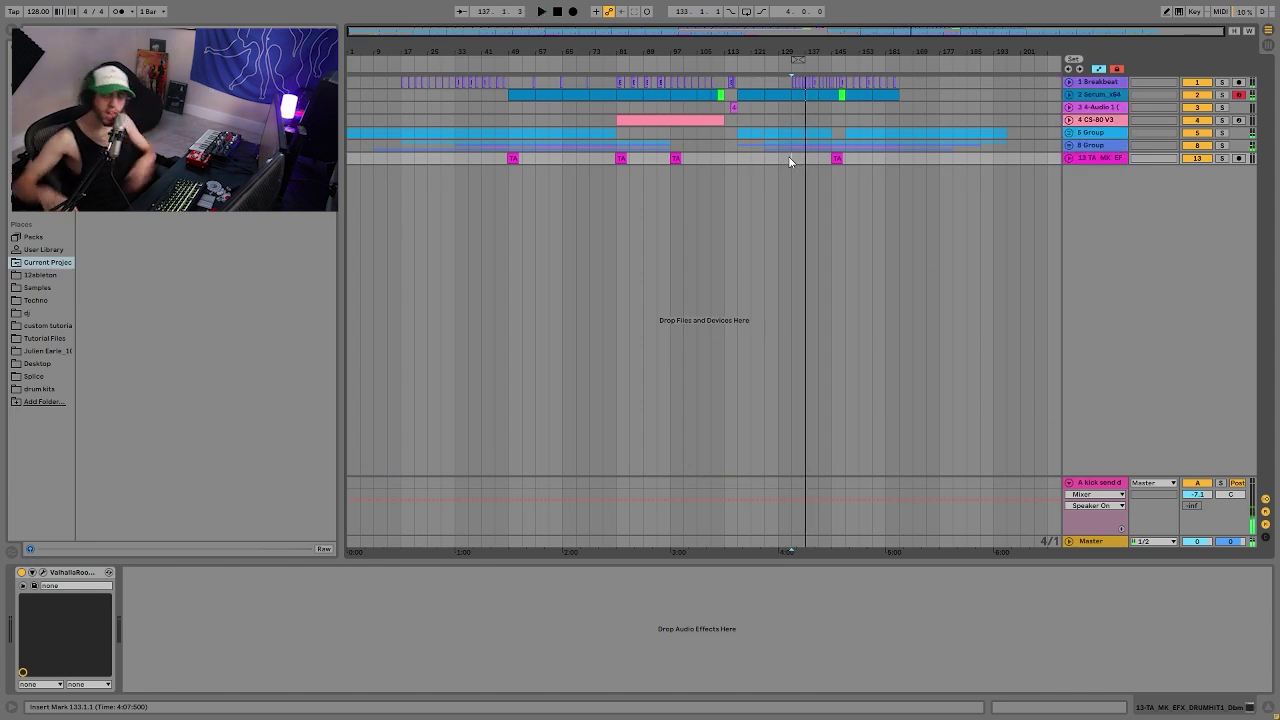